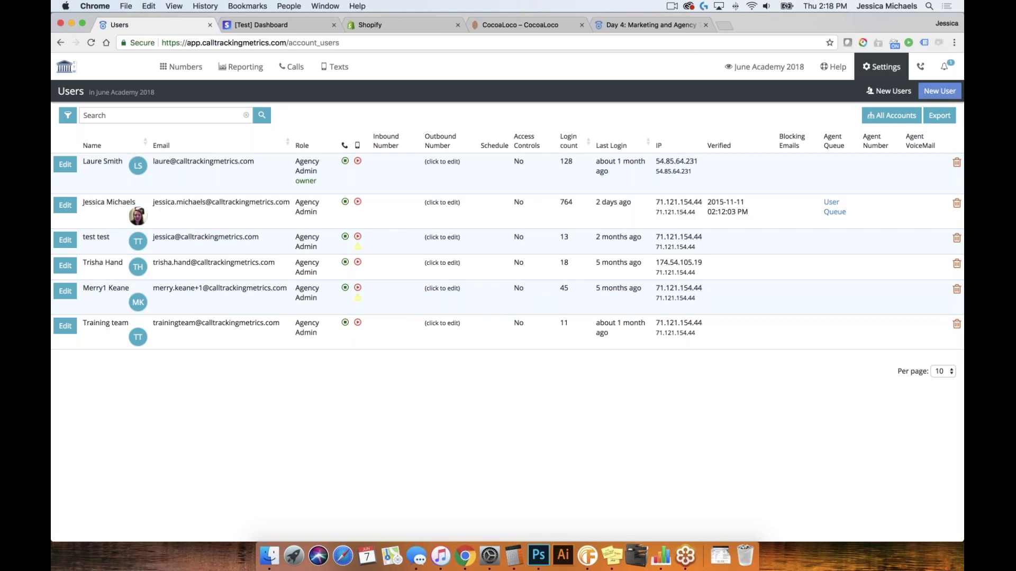
Open the New User form from the account's Users list
{"action": "left_click", "coordinate": [948, 92]}
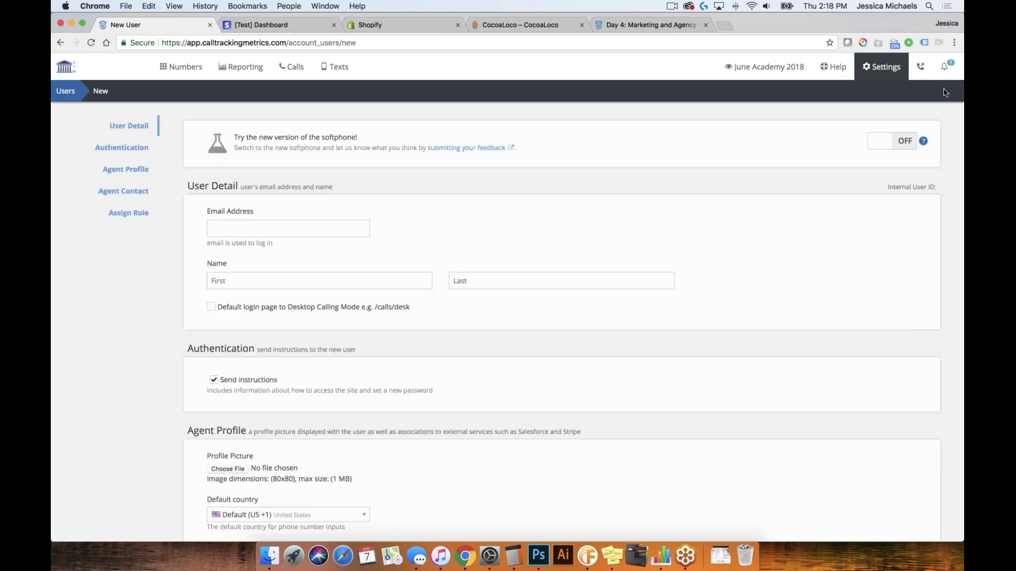
Enter a unique login e-mail address for the new user, fixing the duplicate one
{"action": "left_click", "coordinate": [283, 231]}
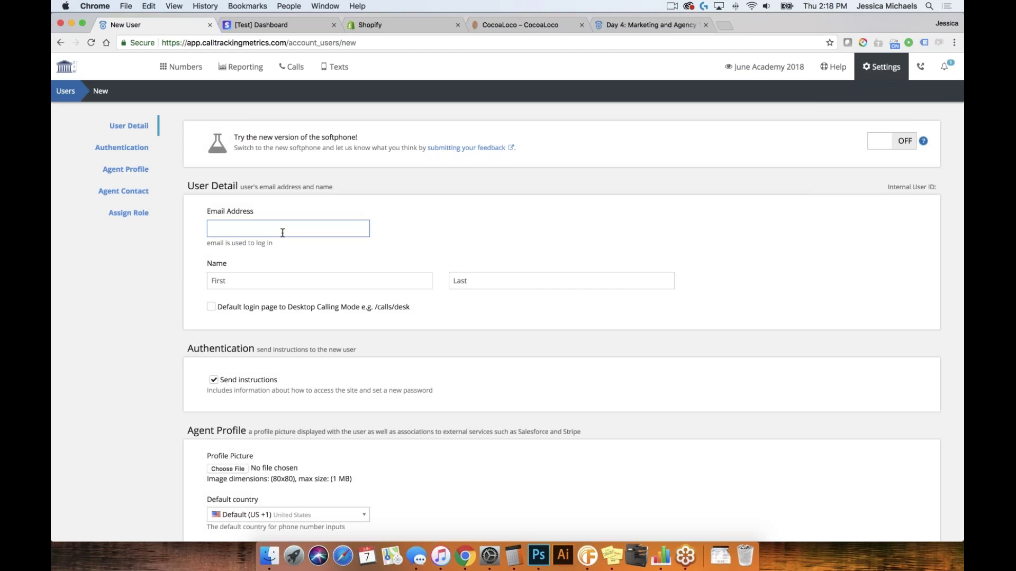
{"action": "left_click", "coordinate": [317, 227]}
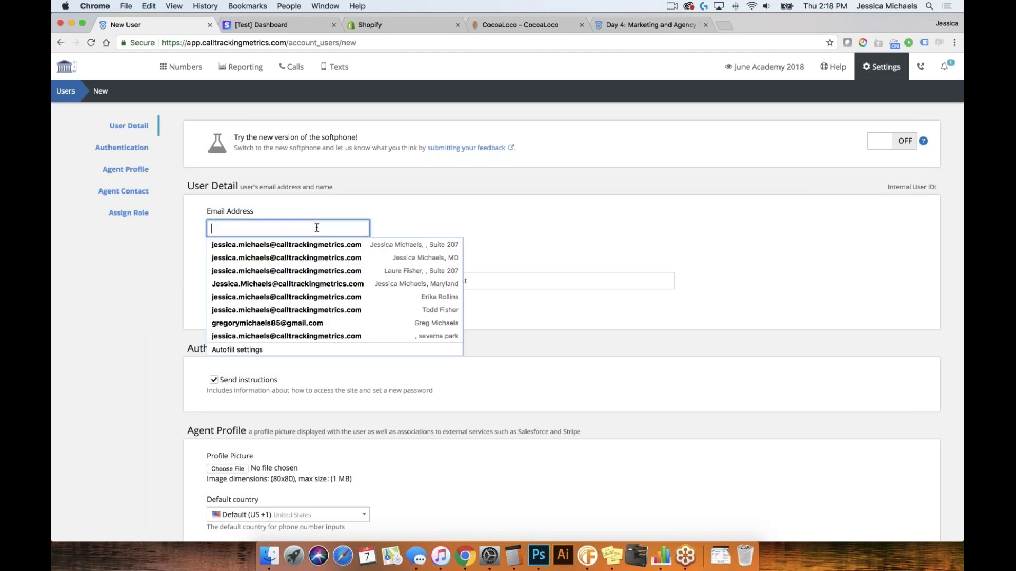
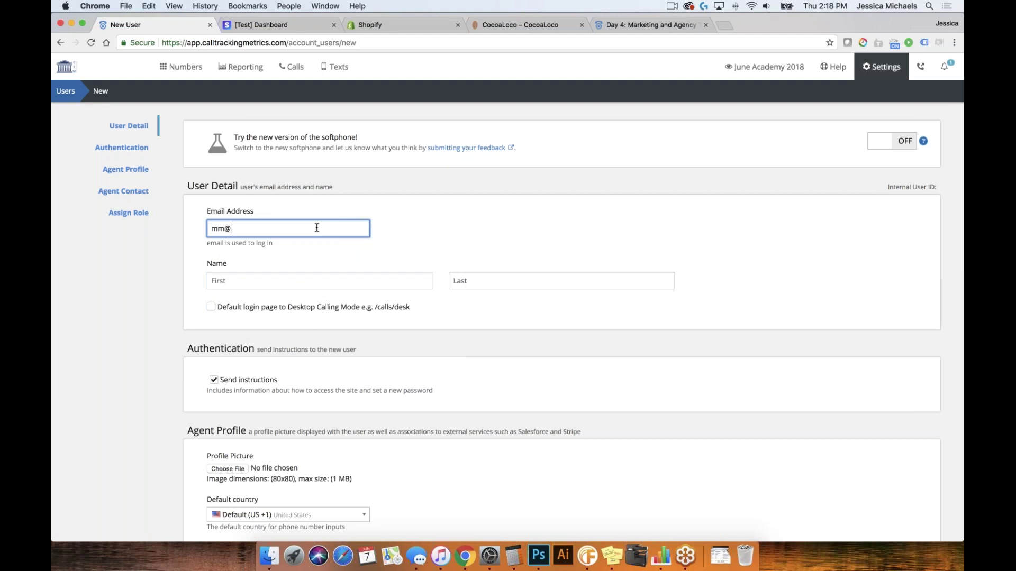
{"action": "left_click", "coordinate": [270, 280]}
{"action": "type", "text": "M"}
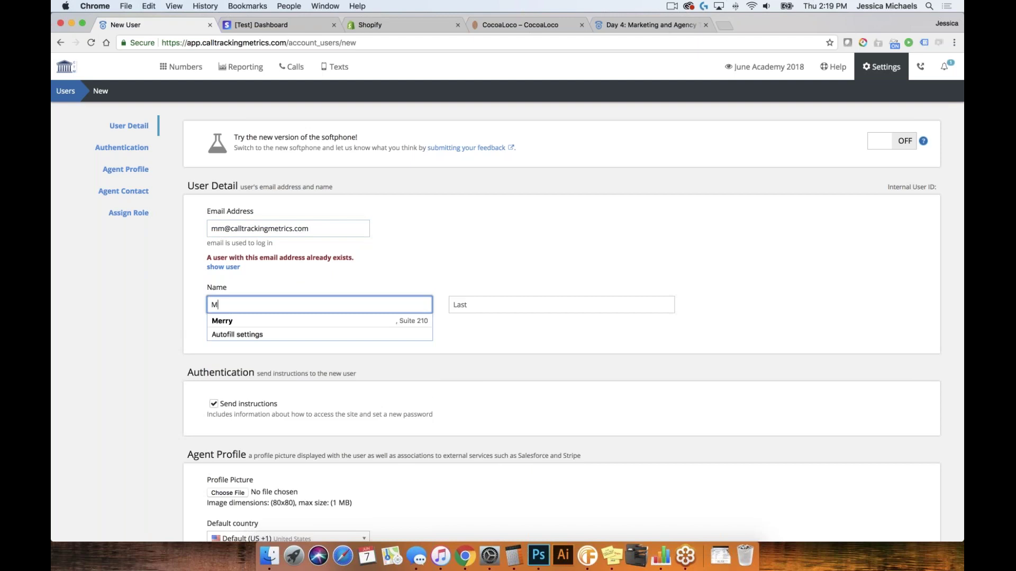
{"action": "left_click", "coordinate": [336, 228]}
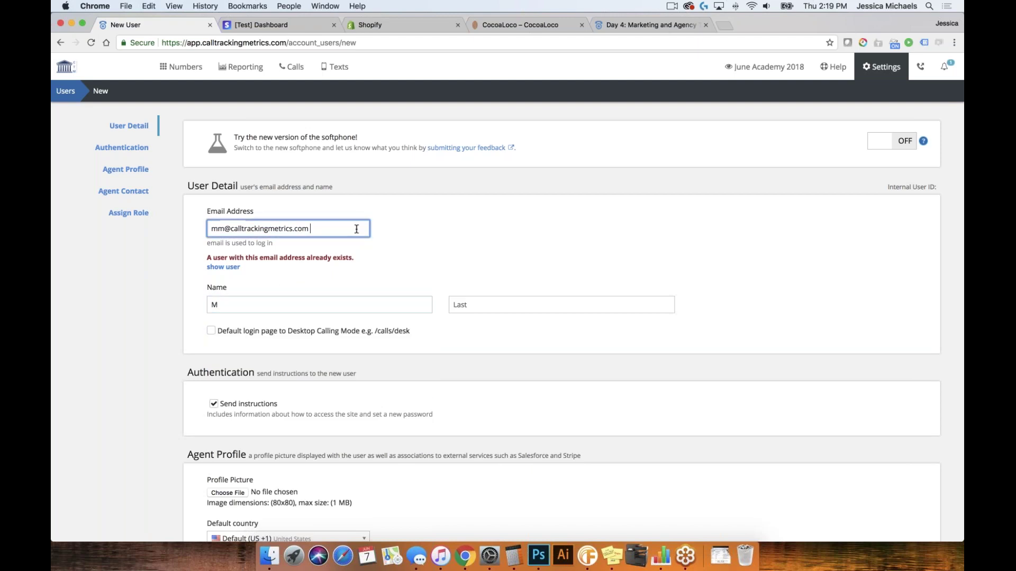
{"action": "left_click", "coordinate": [224, 228]}
{"action": "type", "text": "4"}
Enter first name Mickey and last name Mouse
{"action": "left_click", "coordinate": [281, 306]}
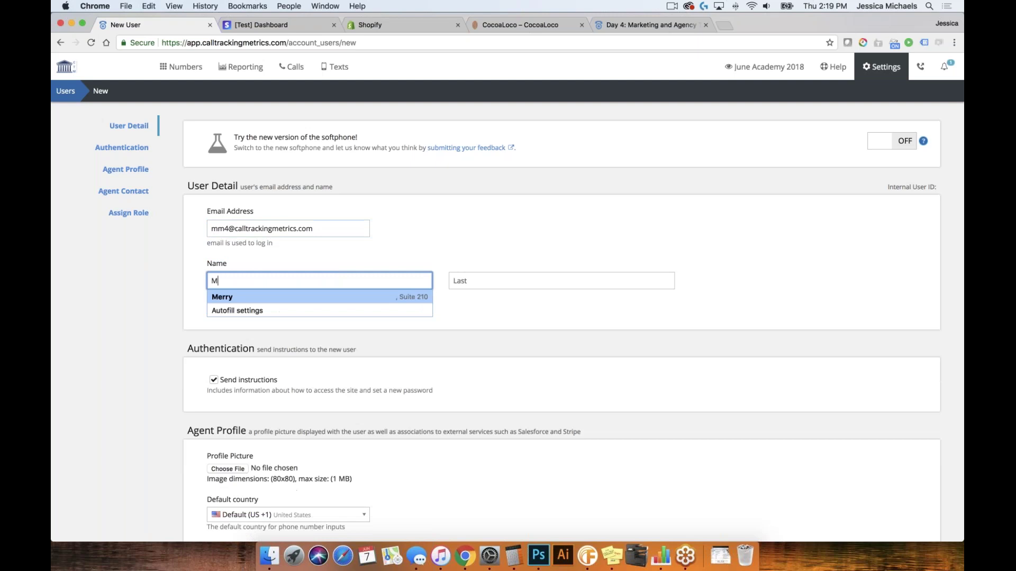
{"action": "type", "text": "ichkey"}
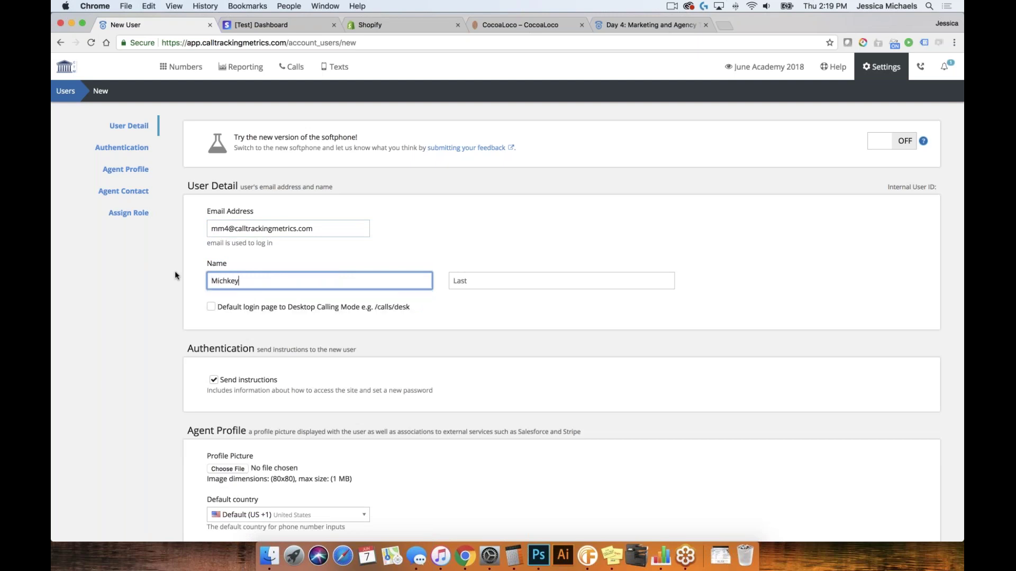
{"action": "key", "text": "BackSpace"}
{"action": "key", "text": "BackSpace"}
{"action": "key", "text": "BackSpace"}
{"action": "key", "text": "BackSpace"}
{"action": "type", "text": "key Mouse"}
{"action": "double_click", "coordinate": [237, 281]}
{"action": "key", "text": "BackSpace"}
{"action": "left_click", "coordinate": [560, 280]}
{"action": "type", "text": "Mouse"}
{"action": "scroll", "coordinate": [369, 332], "scroll_direction": "down", "scroll_amount": 5}
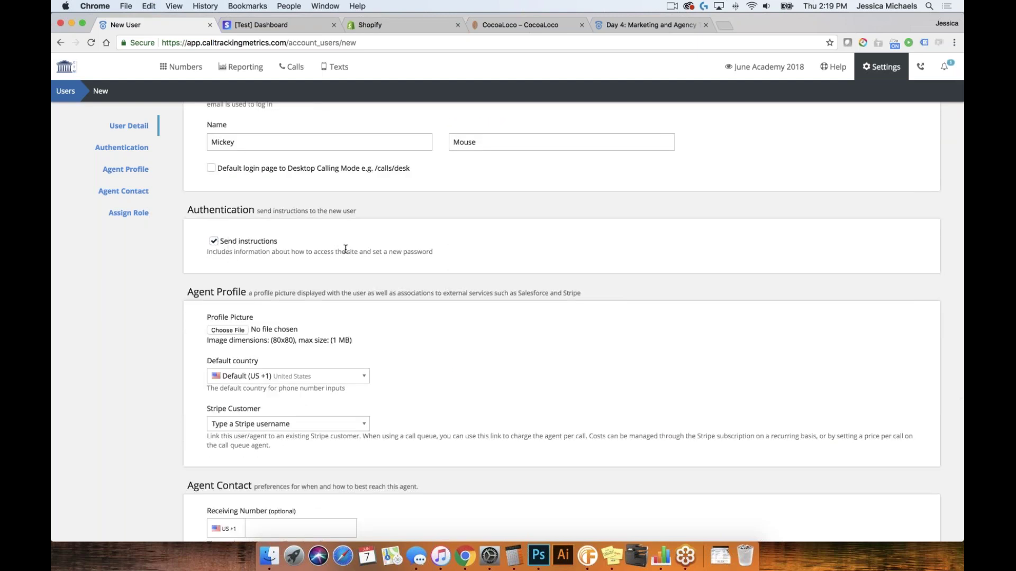
{"action": "scroll", "coordinate": [359, 253], "scroll_direction": "down", "scroll_amount": 5}
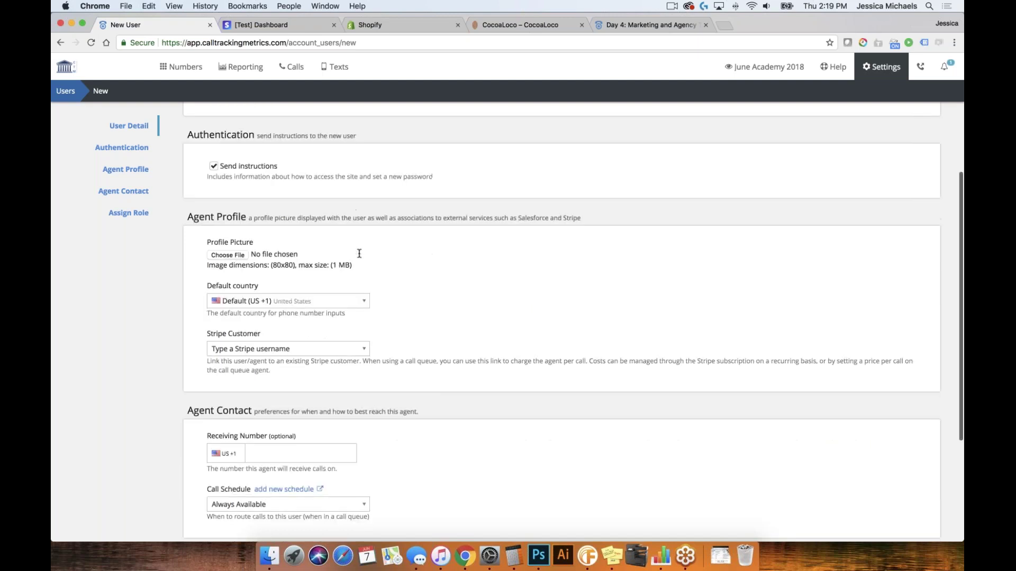
{"action": "scroll", "coordinate": [280, 253], "scroll_direction": "down", "scroll_amount": 1}
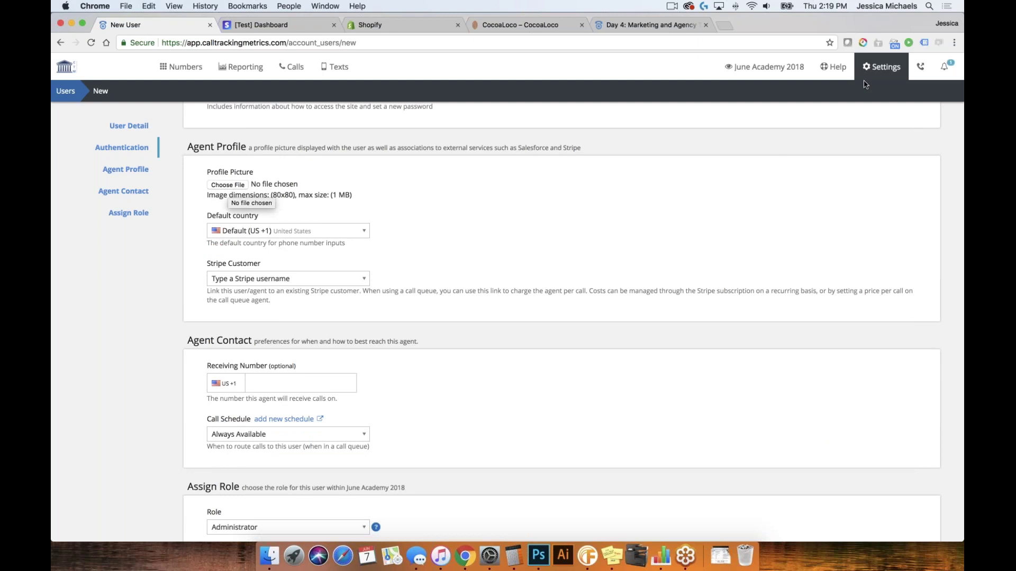
{"action": "left_click", "coordinate": [881, 67]}
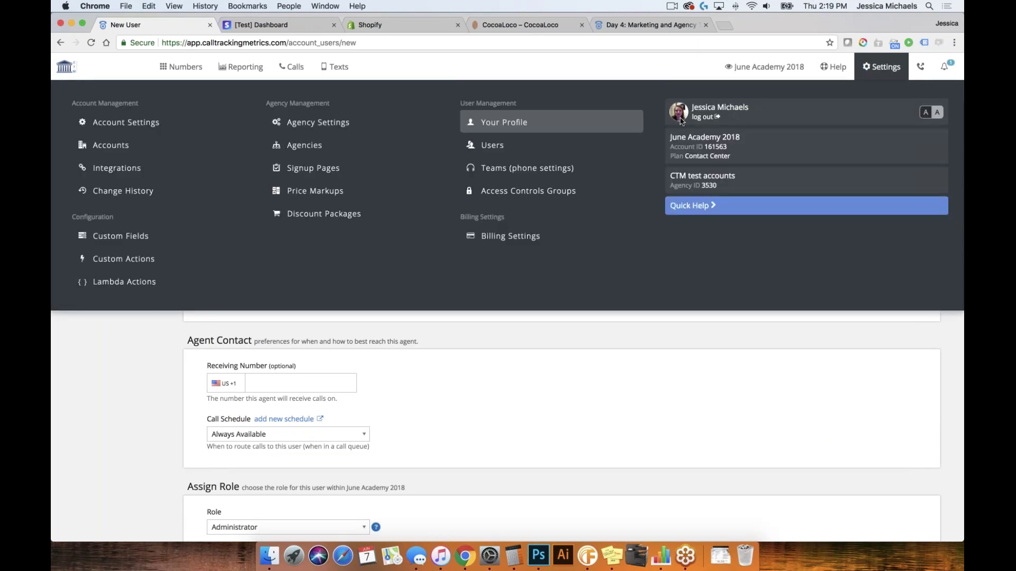
{"action": "scroll", "coordinate": [605, 384], "scroll_direction": "up", "scroll_amount": 3}
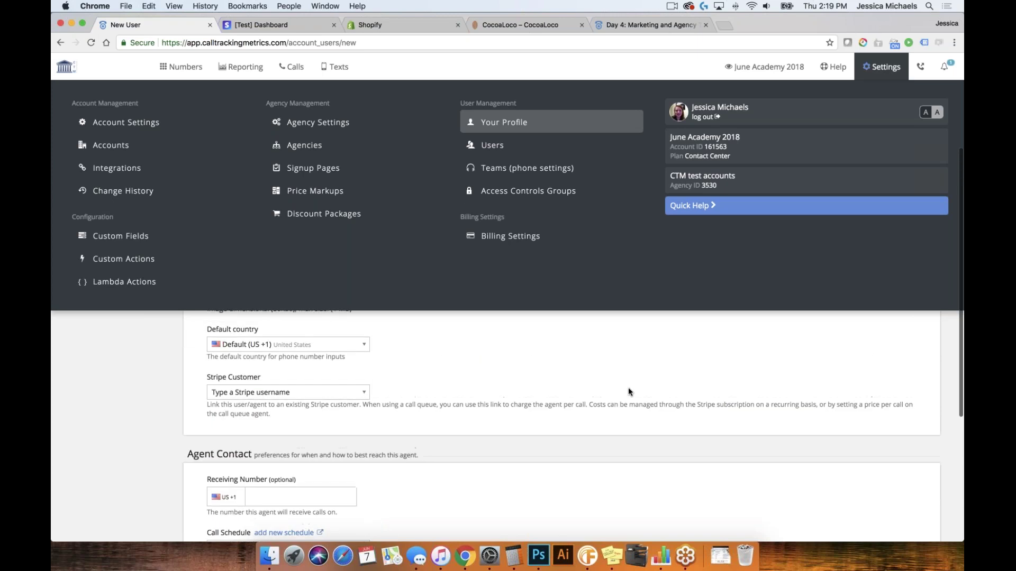
{"action": "left_click", "coordinate": [627, 387]}
{"action": "scroll", "coordinate": [642, 284], "scroll_direction": "down", "scroll_amount": 5}
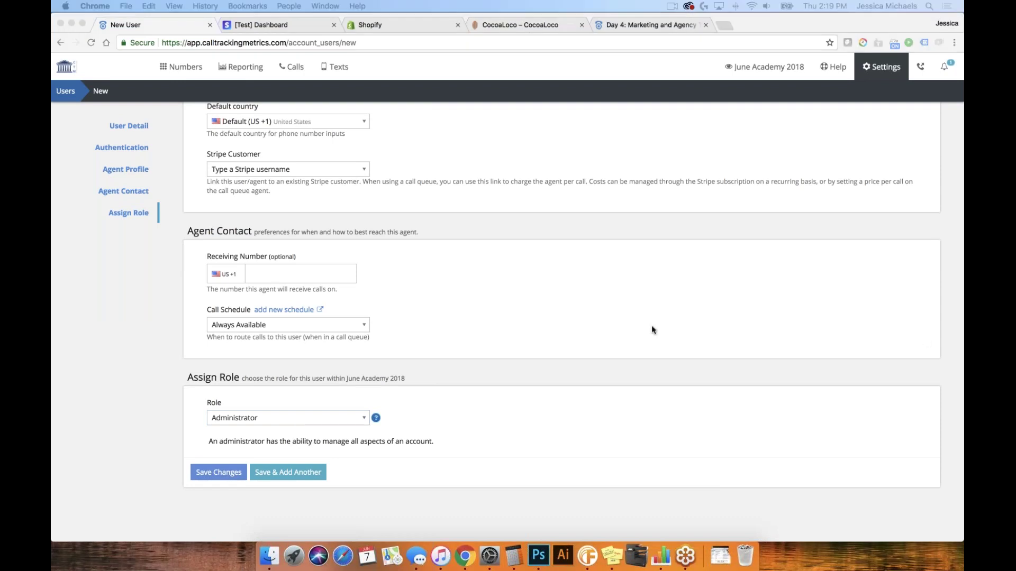
Save Mickey Mouse as Call Manager with No Restrictions access, then return to Users
{"action": "left_click", "coordinate": [280, 418]}
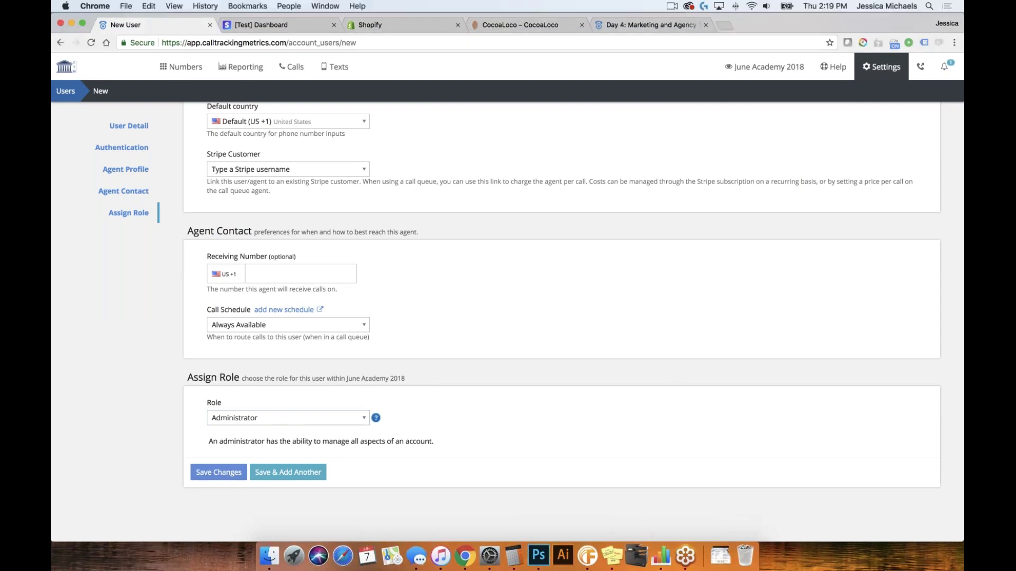
{"action": "left_click", "coordinate": [281, 418]}
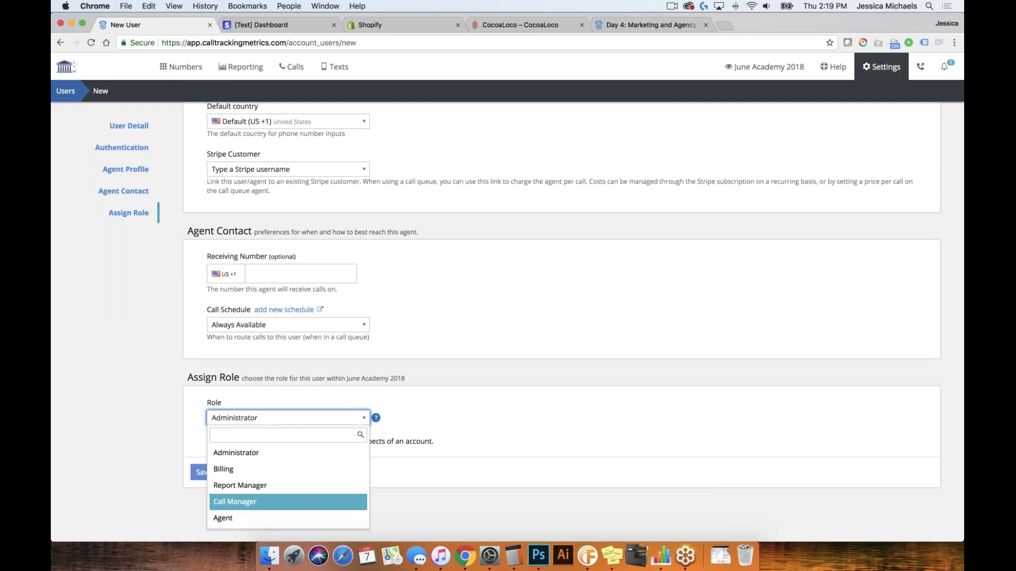
{"action": "key", "text": "Return"}
{"action": "scroll", "coordinate": [280, 424], "scroll_direction": "down", "scroll_amount": 3}
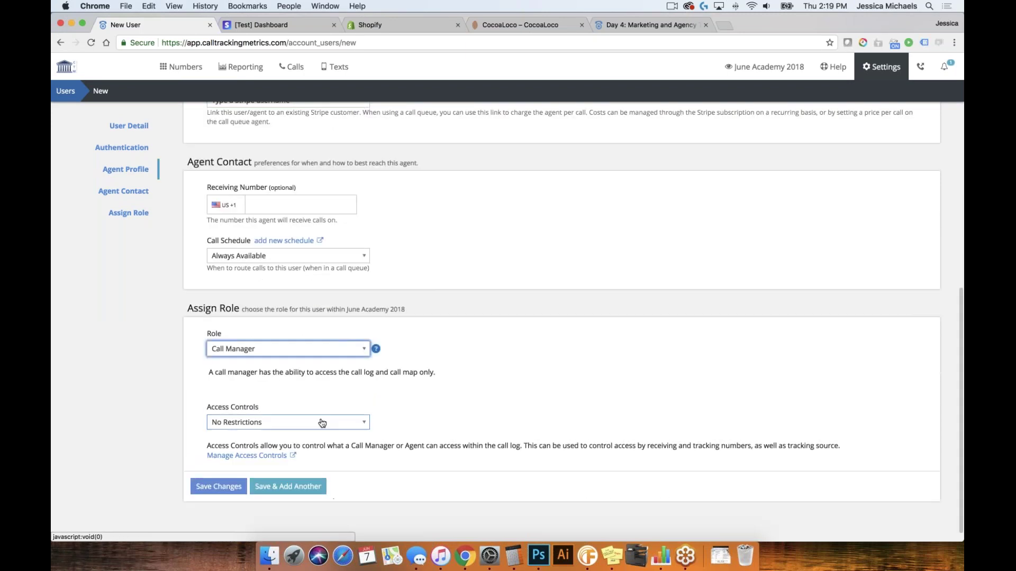
{"action": "left_click", "coordinate": [281, 424]}
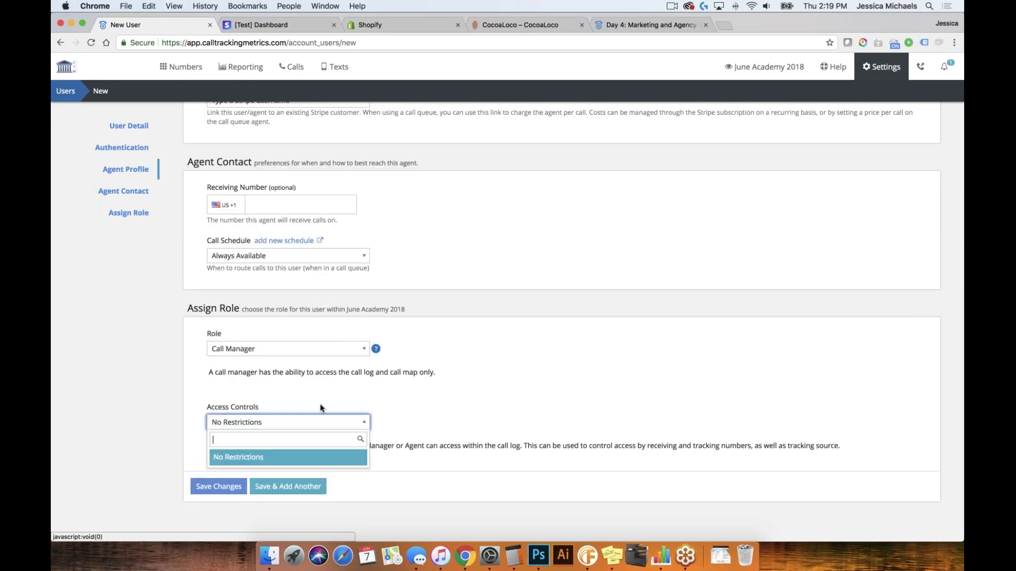
{"action": "left_click", "coordinate": [498, 402]}
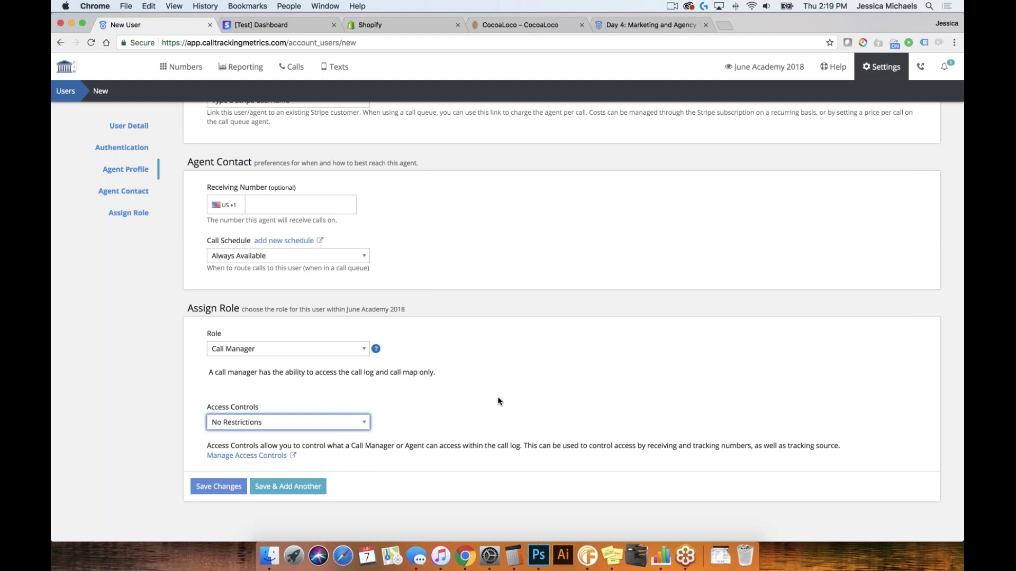
{"action": "left_click", "coordinate": [284, 487]}
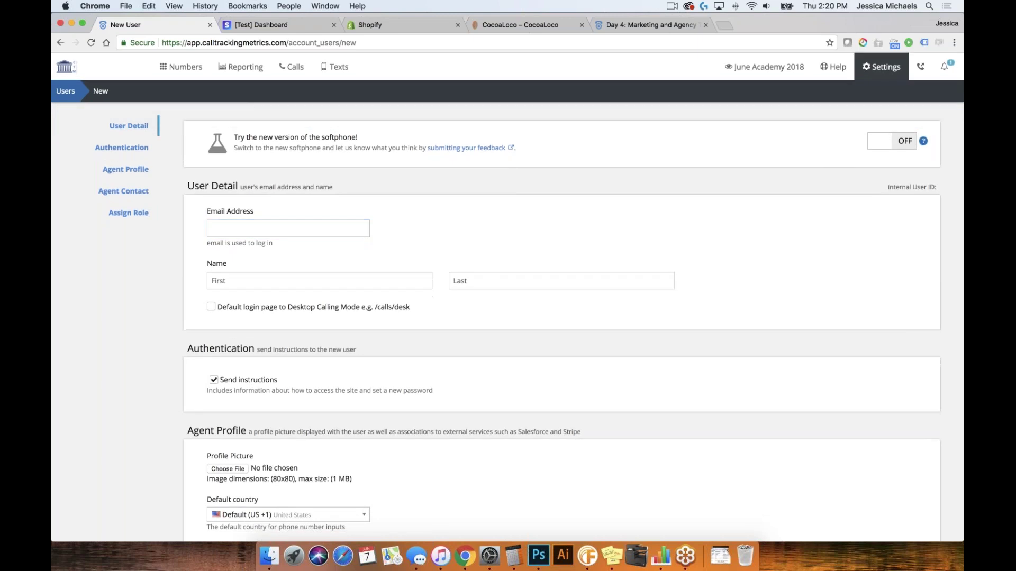
{"action": "left_click", "coordinate": [66, 91]}
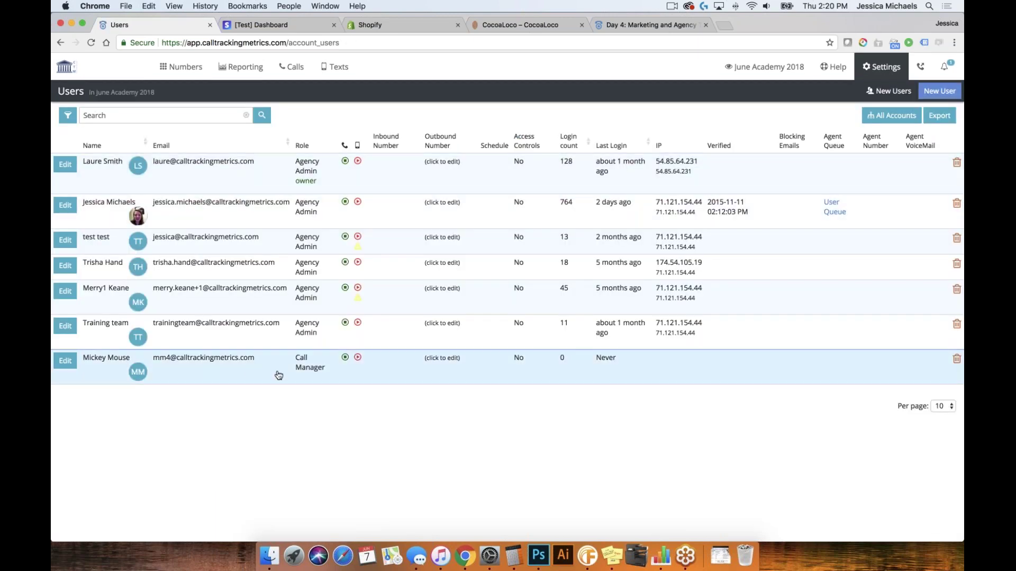
Go to Settings > Users and start a blank New User form
{"action": "left_click", "coordinate": [881, 70]}
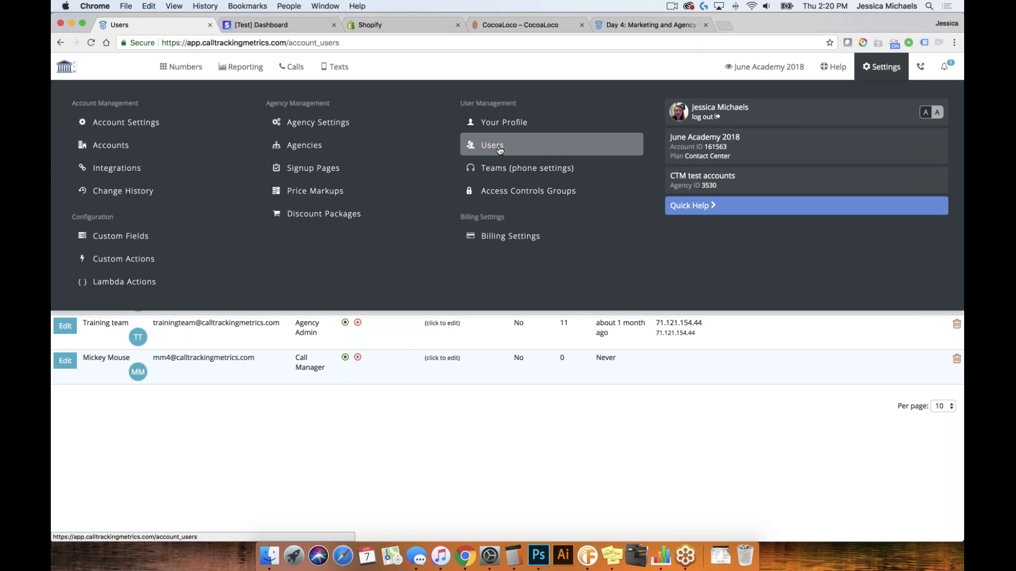
{"action": "left_click", "coordinate": [504, 151]}
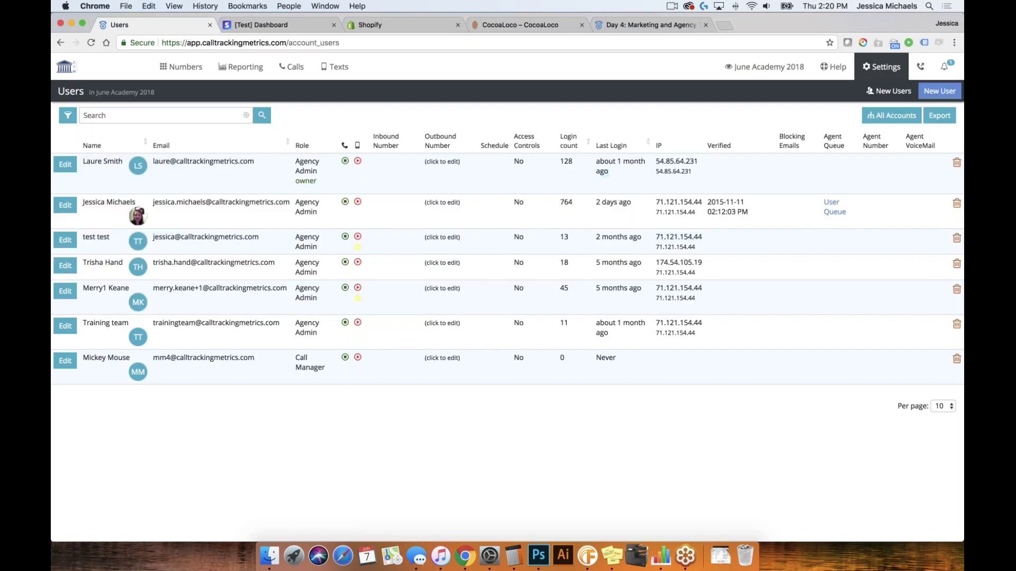
{"action": "left_click", "coordinate": [940, 91]}
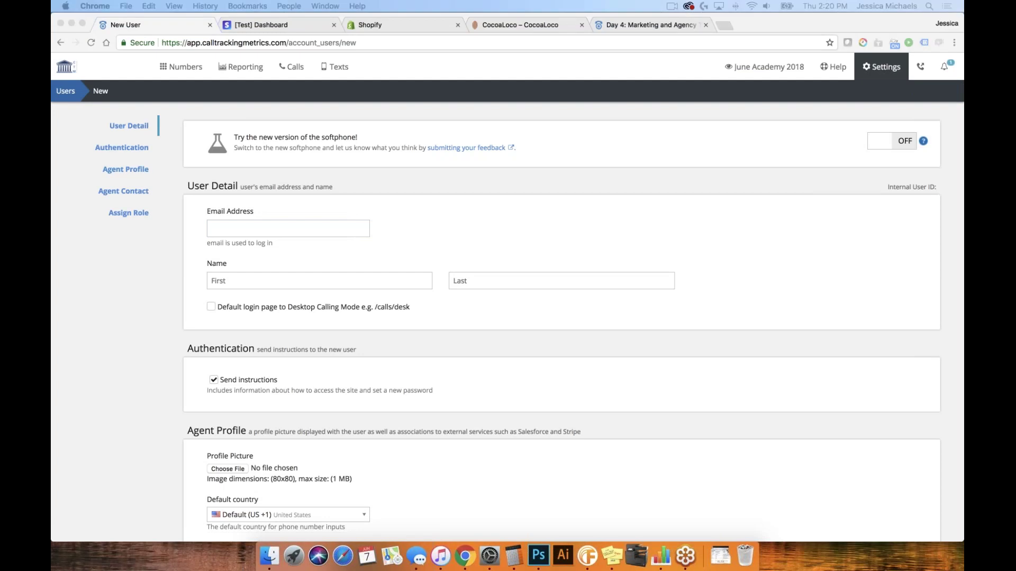
{"action": "left_click", "coordinate": [254, 233]}
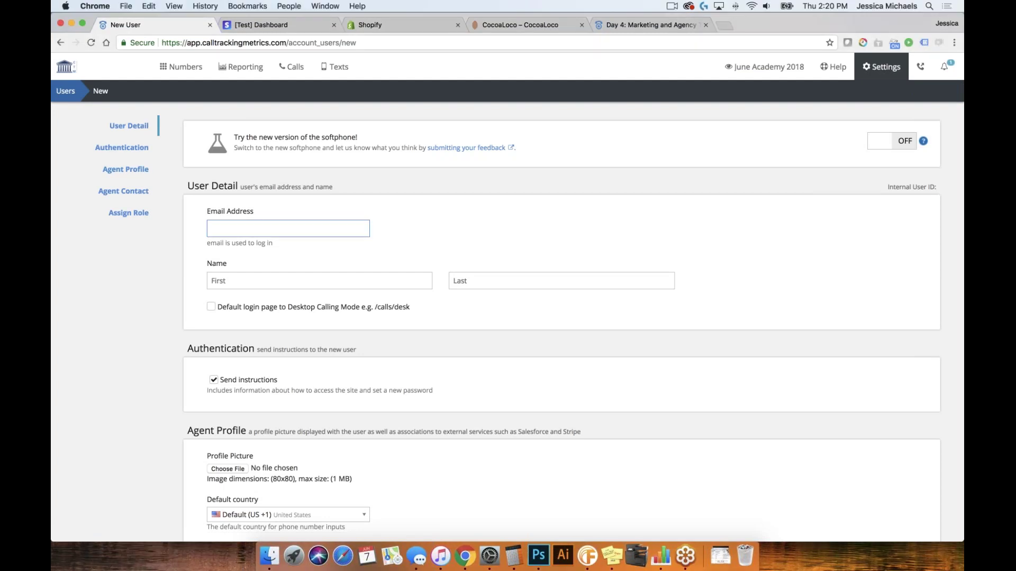
Add Minnie Mouse with her login e-mail and the Agent role, then save and add another
{"action": "left_click", "coordinate": [254, 228]}
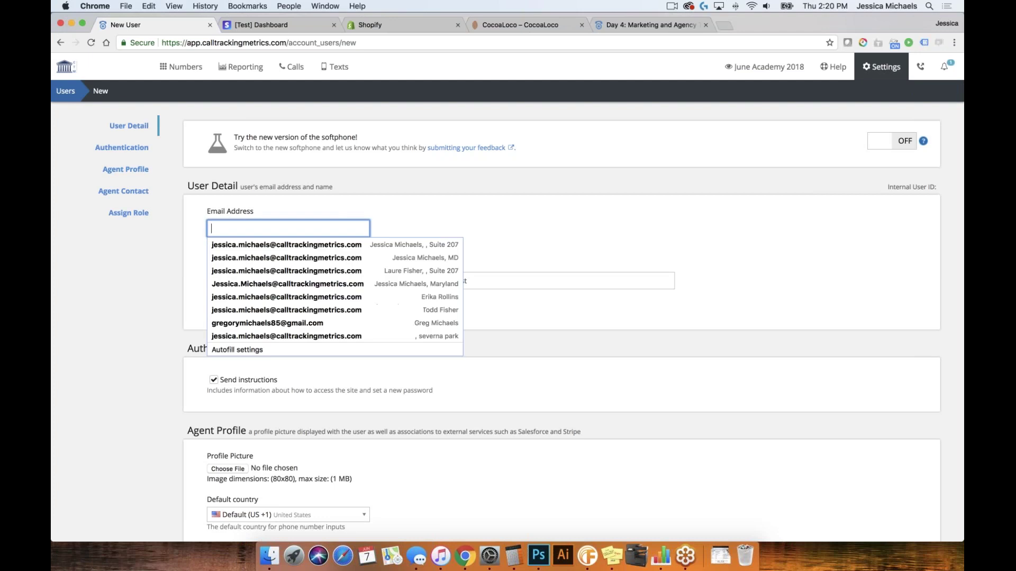
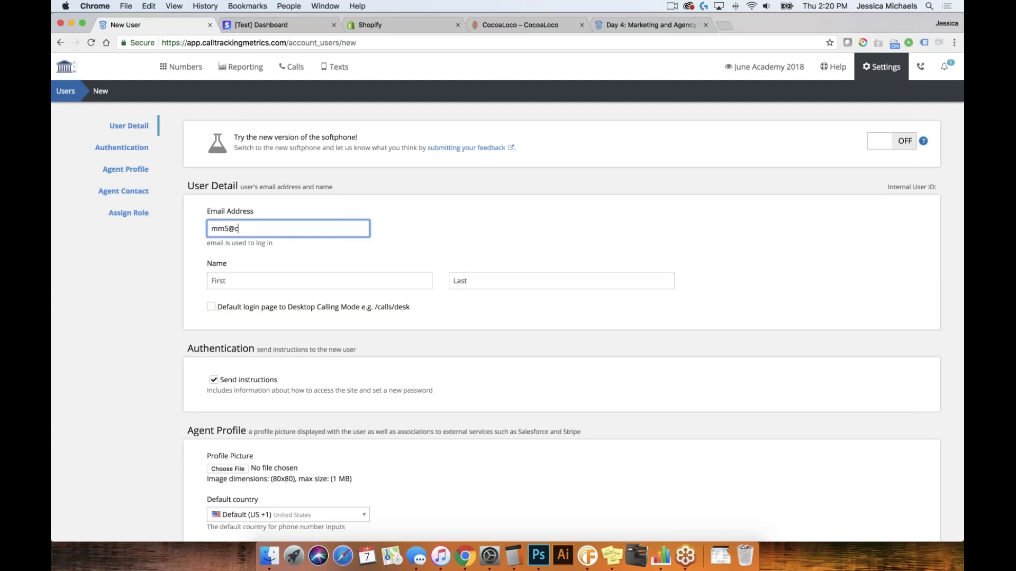
{"action": "key", "text": "Tab"}
{"action": "type", "text": "Minnie"}
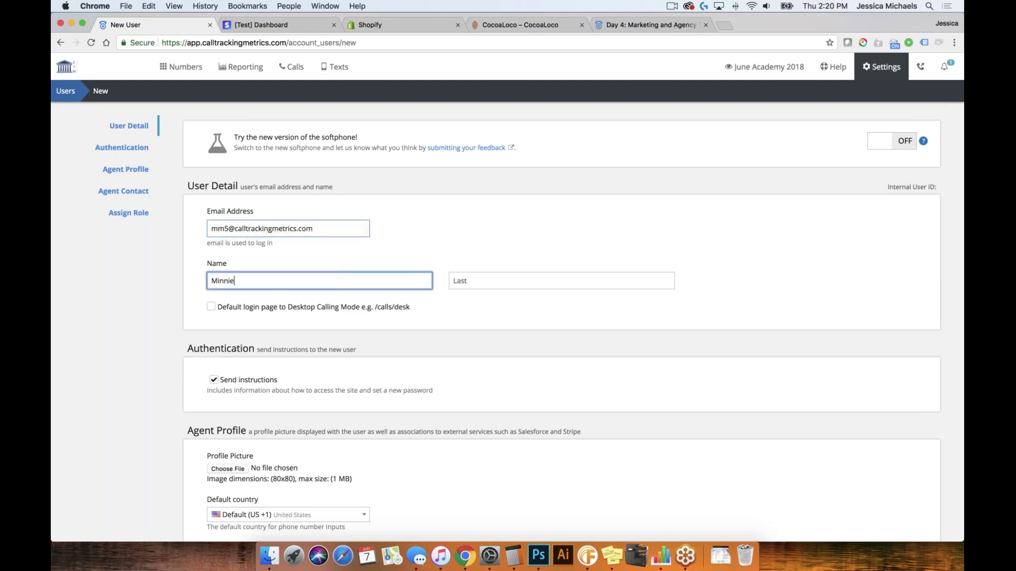
{"action": "key", "text": "Tab"}
{"action": "type", "text": "Mouse"}
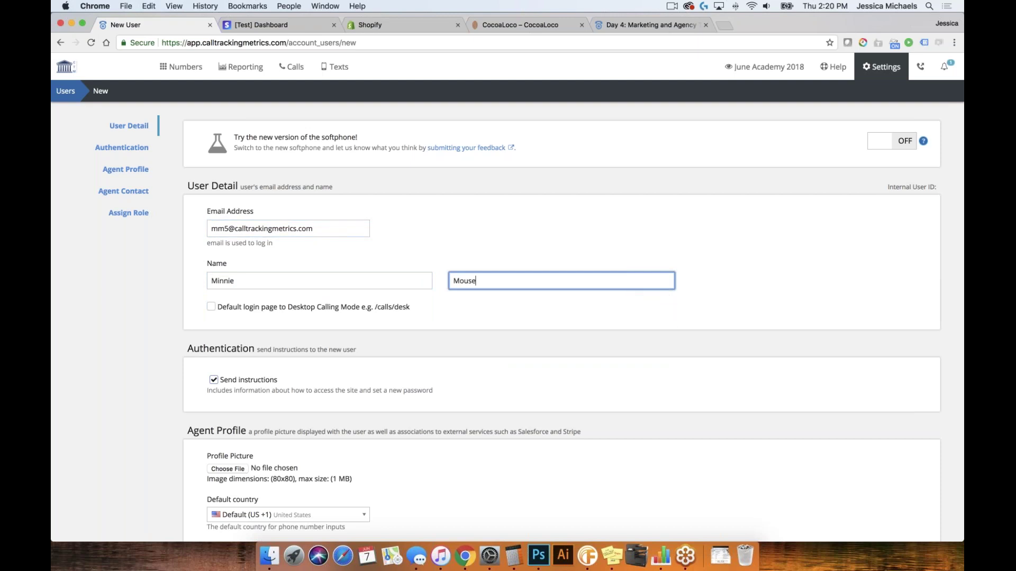
{"action": "scroll", "coordinate": [573, 322], "scroll_direction": "down", "scroll_amount": 8}
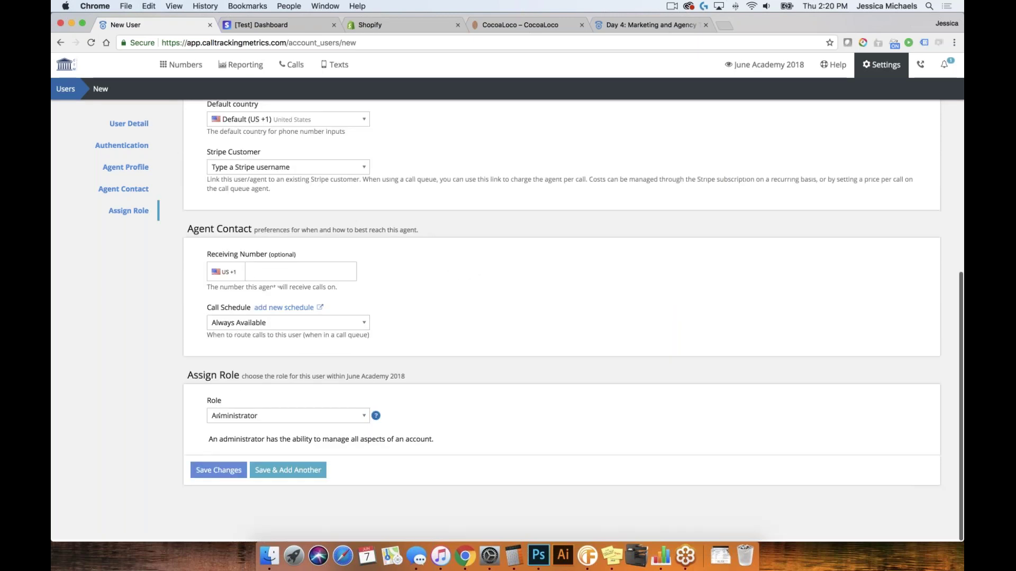
{"action": "left_click", "coordinate": [286, 418]}
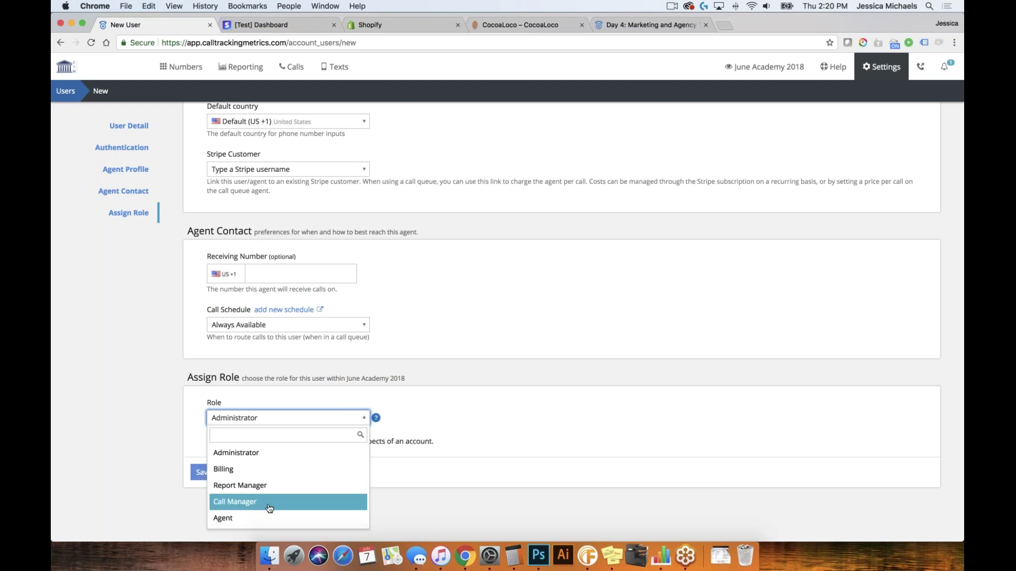
{"action": "left_click", "coordinate": [240, 518]}
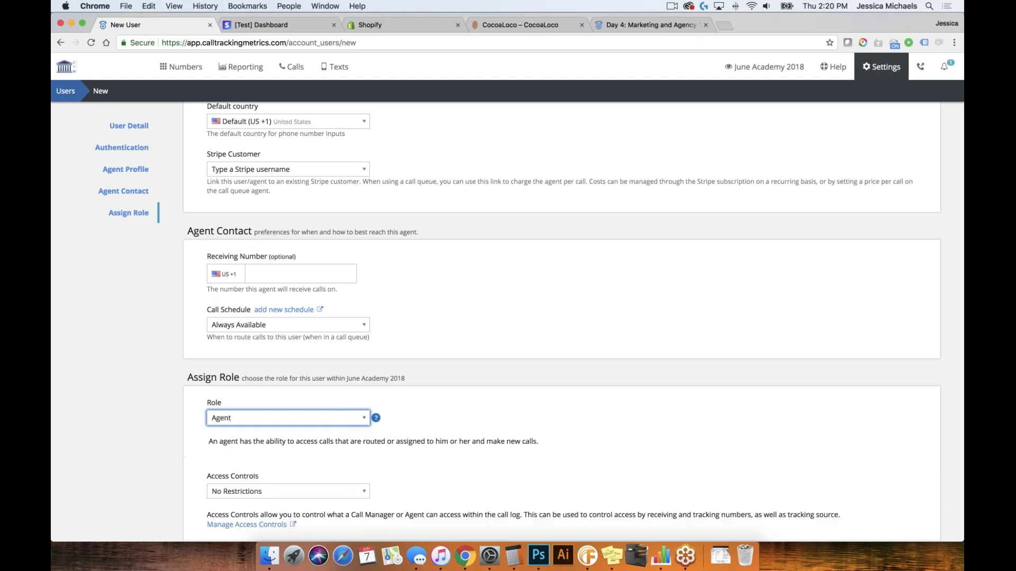
{"action": "scroll", "coordinate": [290, 465], "scroll_direction": "down", "scroll_amount": 3}
{"action": "left_click", "coordinate": [291, 471]}
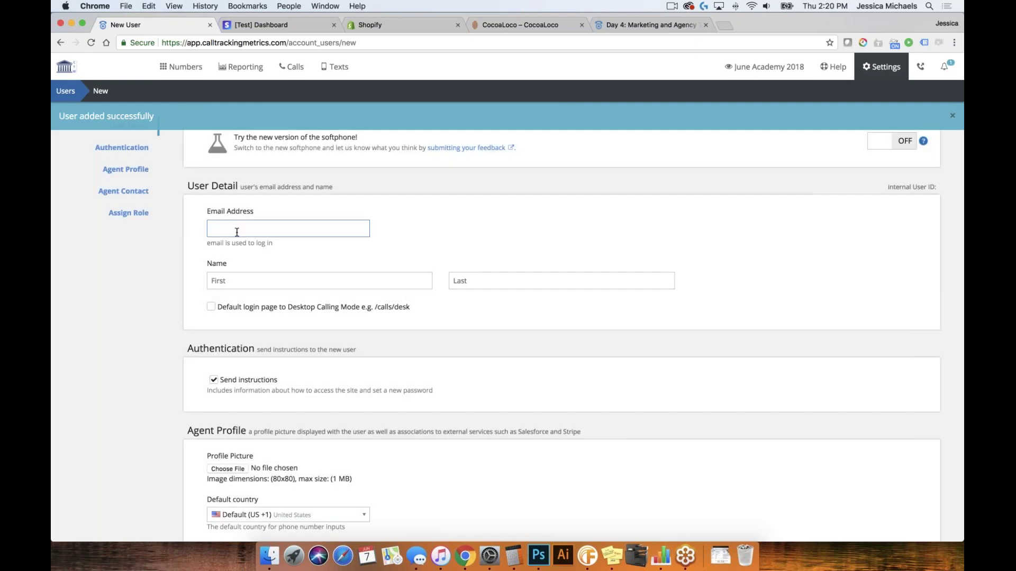
Enter an unused login e-mail and the name Donald Duck
{"action": "left_click", "coordinate": [237, 230]}
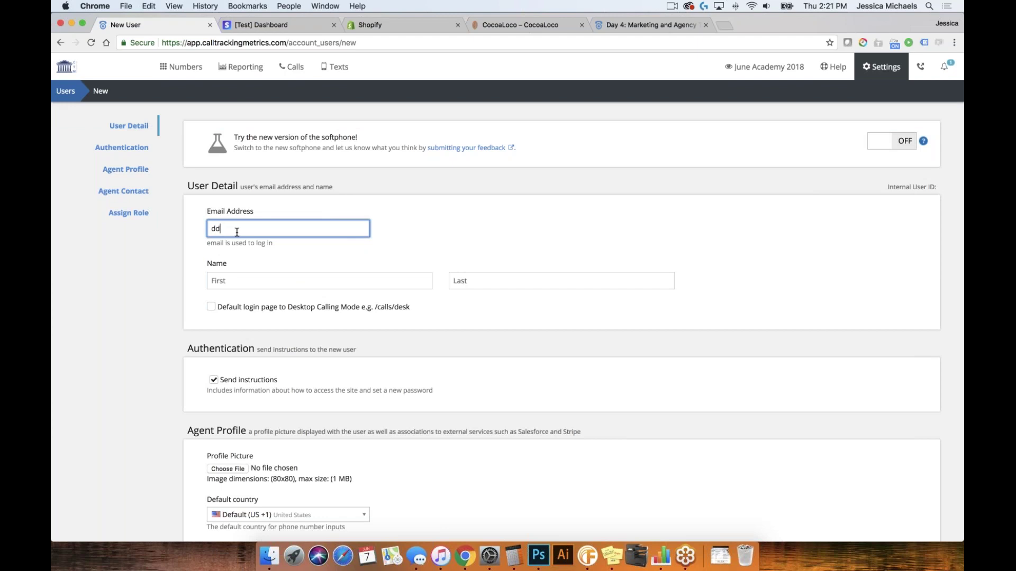
{"action": "key", "text": "Tab"}
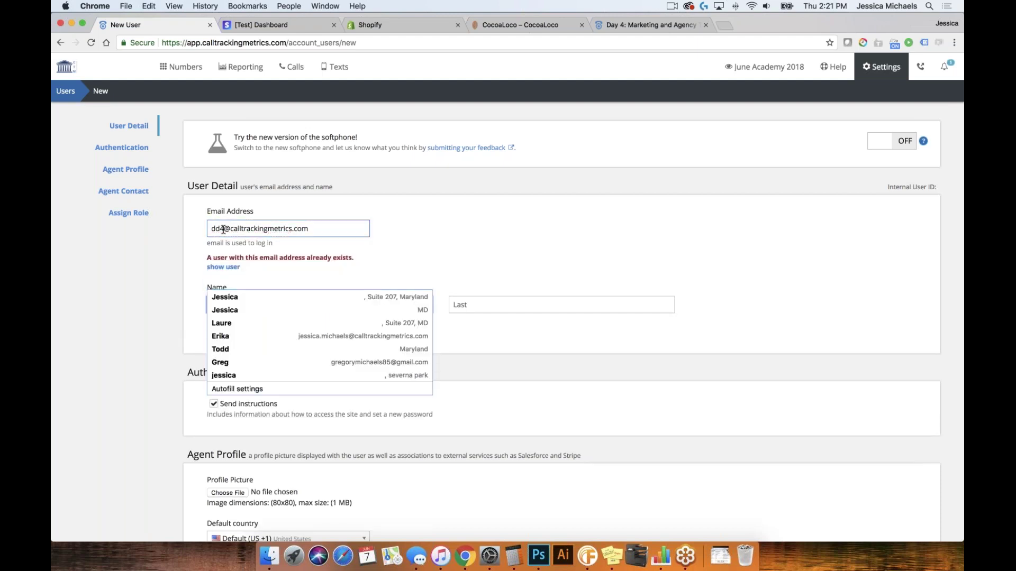
{"action": "left_click", "coordinate": [222, 229]}
{"action": "key", "text": "BackSpace"}
{"action": "type", "text": "5"}
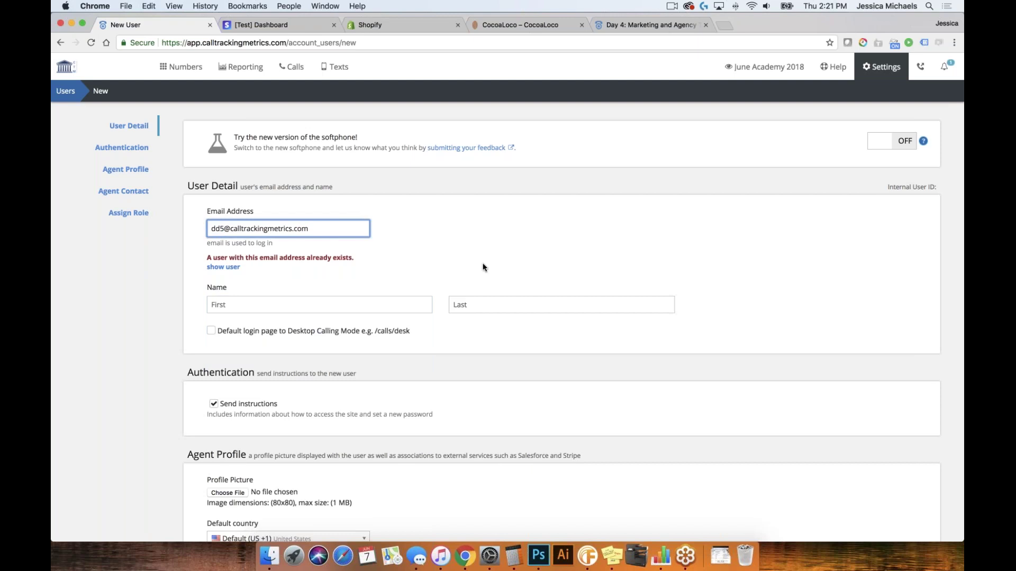
{"action": "left_click", "coordinate": [253, 284]}
{"action": "type", "text": "Don"}
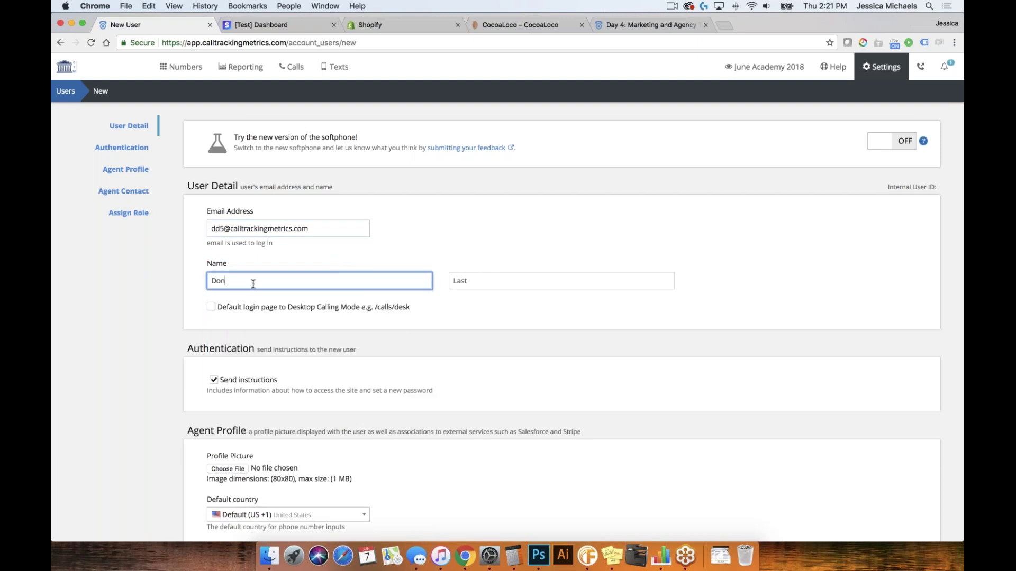
{"action": "type", "text": "ald"}
{"action": "left_click", "coordinate": [487, 285]}
{"action": "type", "text": "Duck"}
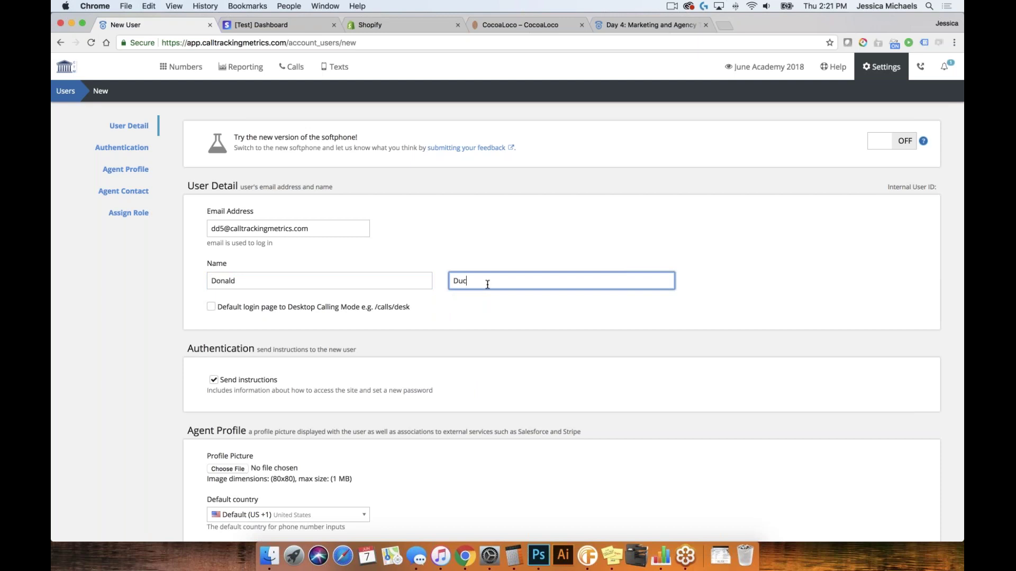
{"action": "key", "text": "Tab"}
Give Donald Duck the Call Manager role and save, adding another user
{"action": "scroll", "coordinate": [550, 367], "scroll_direction": "down", "scroll_amount": 10}
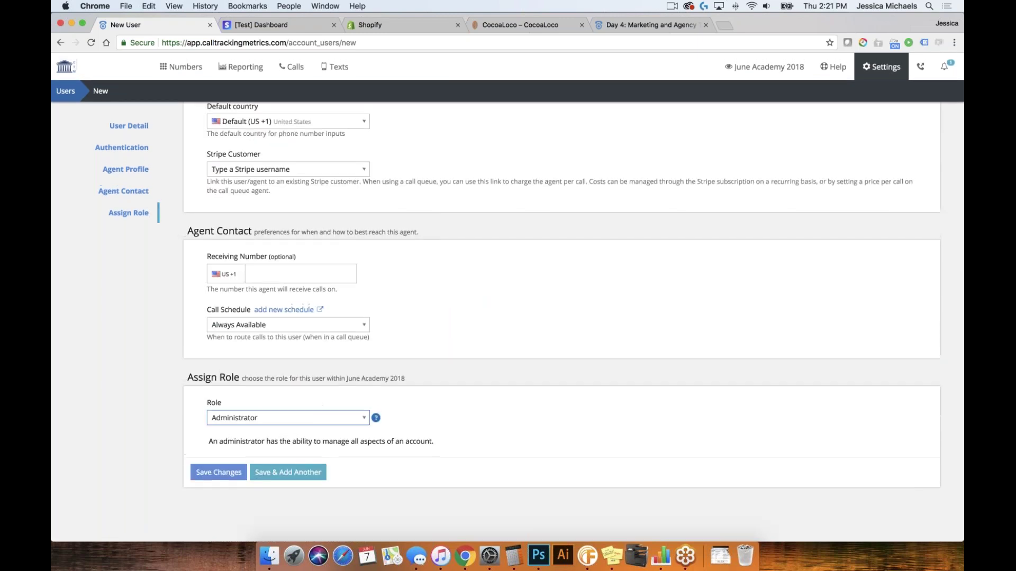
{"action": "left_click", "coordinate": [286, 412]}
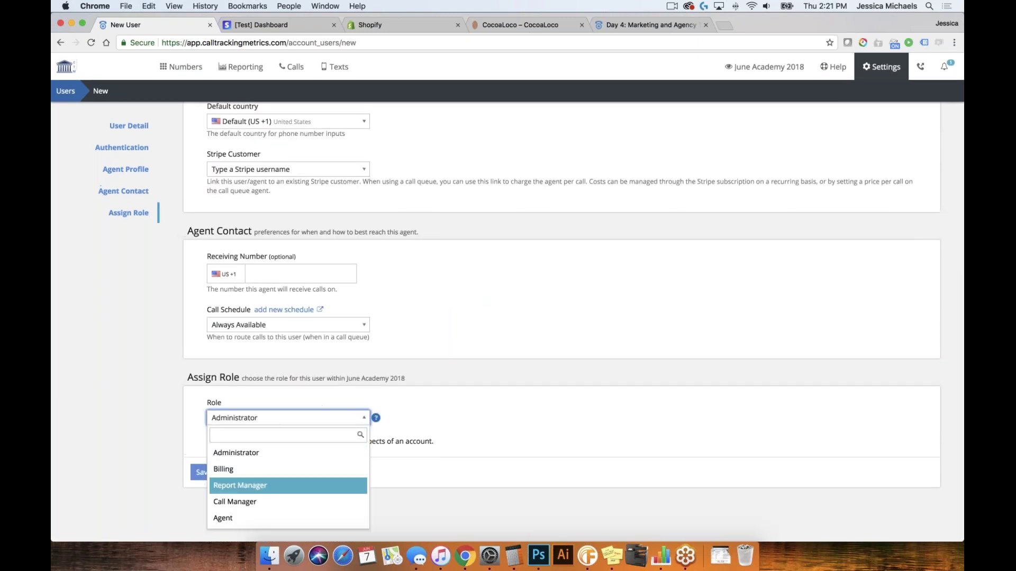
{"action": "left_click", "coordinate": [307, 503]}
{"action": "scroll", "coordinate": [452, 465], "scroll_direction": "down", "scroll_amount": 3}
{"action": "left_click", "coordinate": [288, 470]}
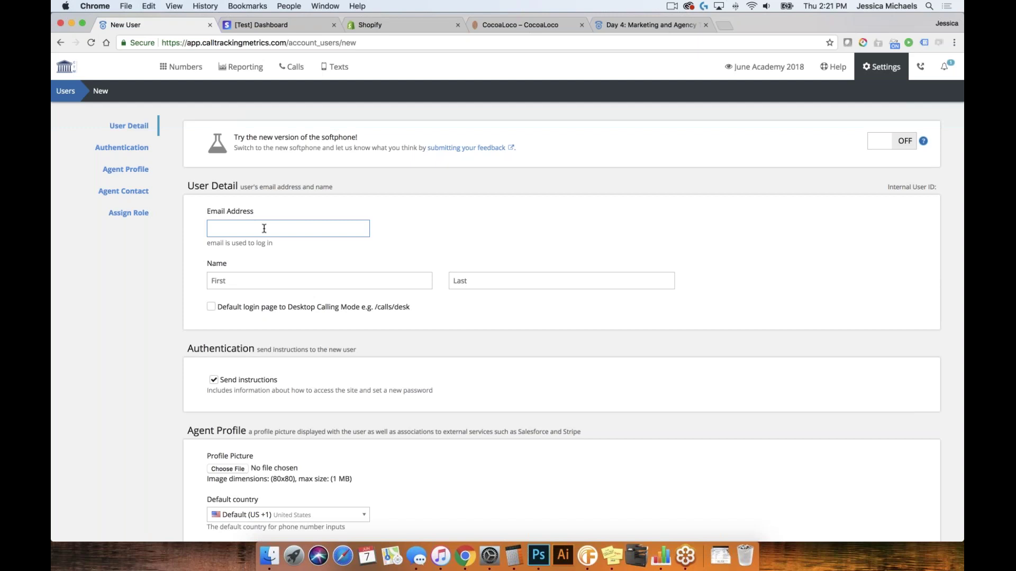
{"action": "left_click", "coordinate": [264, 229]}
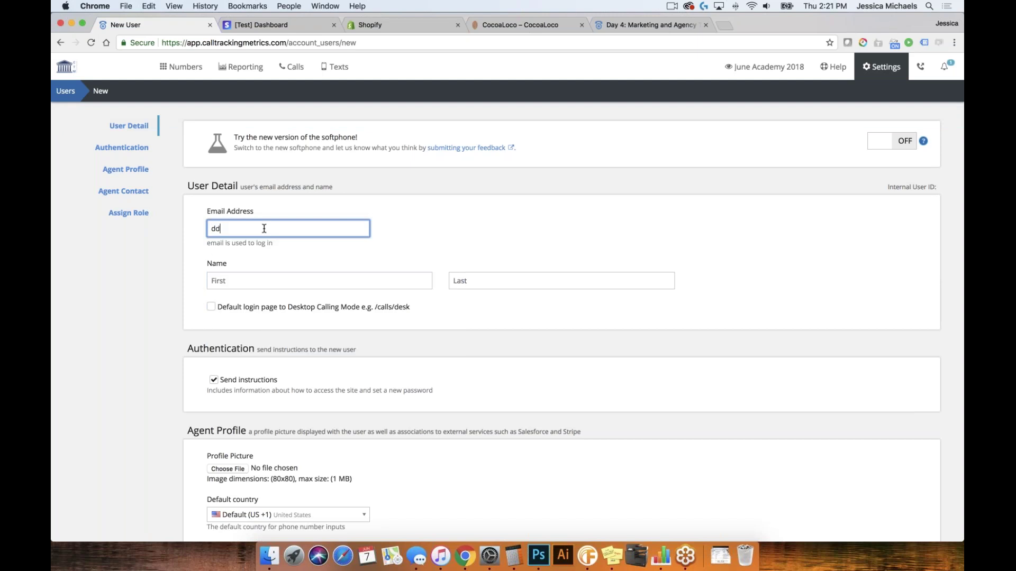
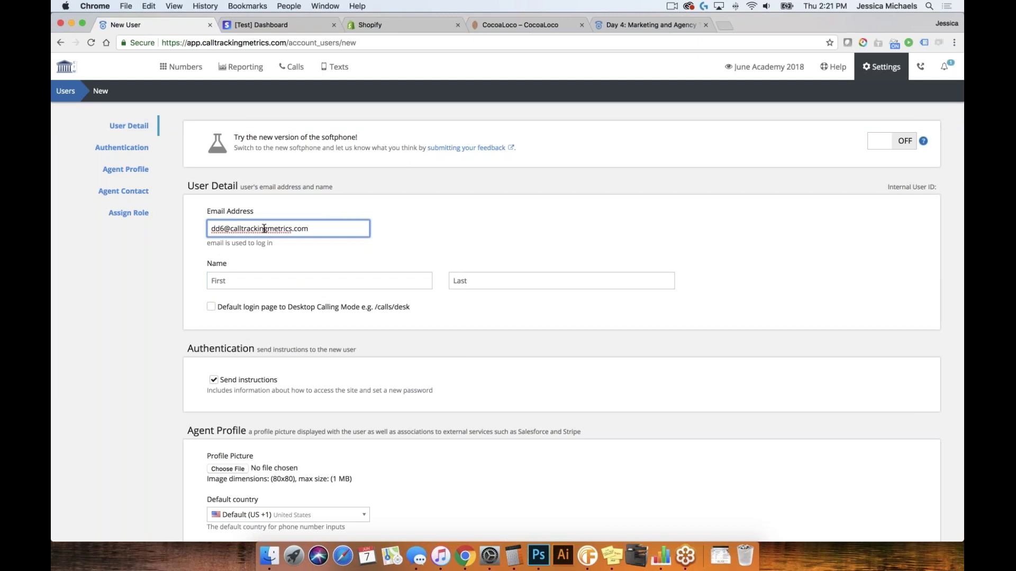
Enter a login e-mail, first name Daisey and last name Duck
{"action": "key", "text": "Tab"}
{"action": "type", "text": "a"}
{"action": "key", "text": "BackSpace"}
{"action": "type", "text": "Daise"}
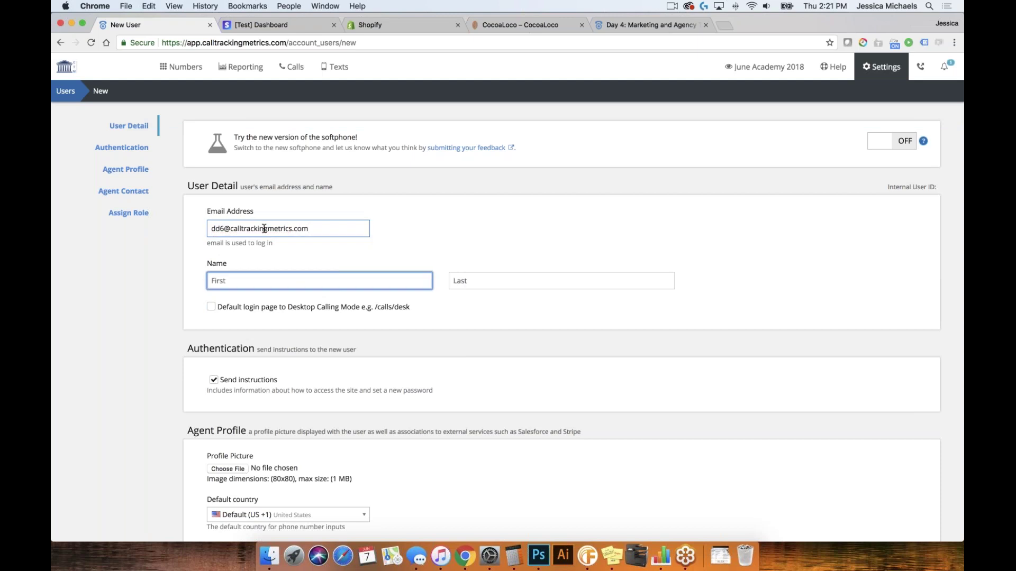
{"action": "type", "text": "y"}
{"action": "key", "text": "Tab"}
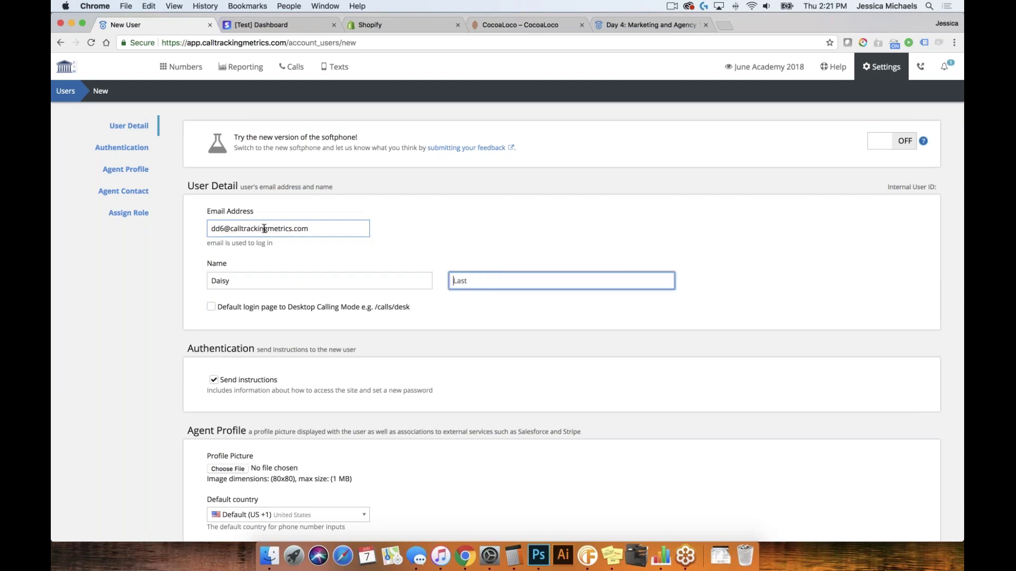
{"action": "type", "text": "Duck"}
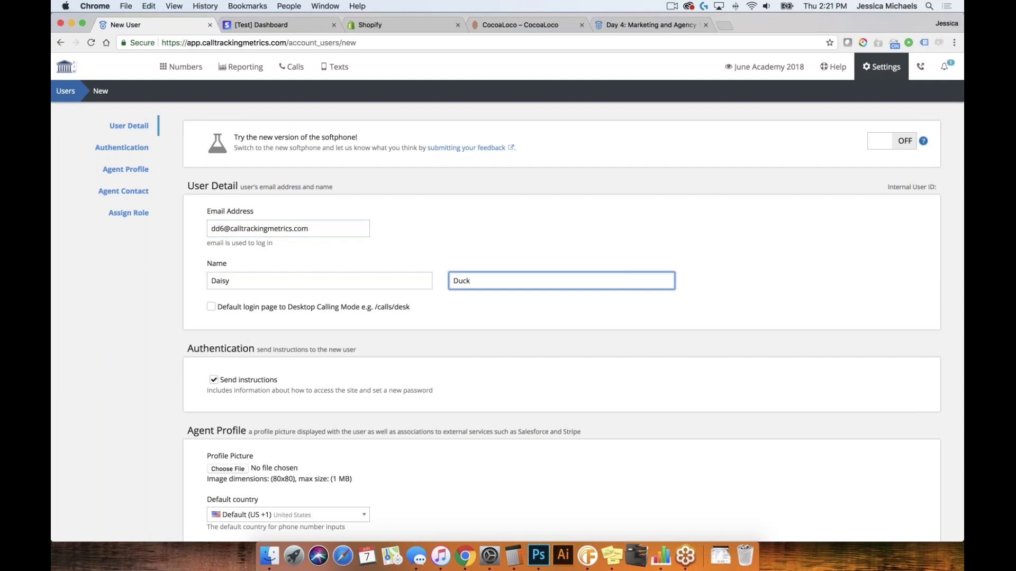
Assign the Call Manager role and save, adding another user
{"action": "scroll", "coordinate": [561, 317], "scroll_direction": "down", "scroll_amount": 6}
{"action": "scroll", "coordinate": [561, 317], "scroll_direction": "down", "scroll_amount": 1}
{"action": "left_click", "coordinate": [307, 418]}
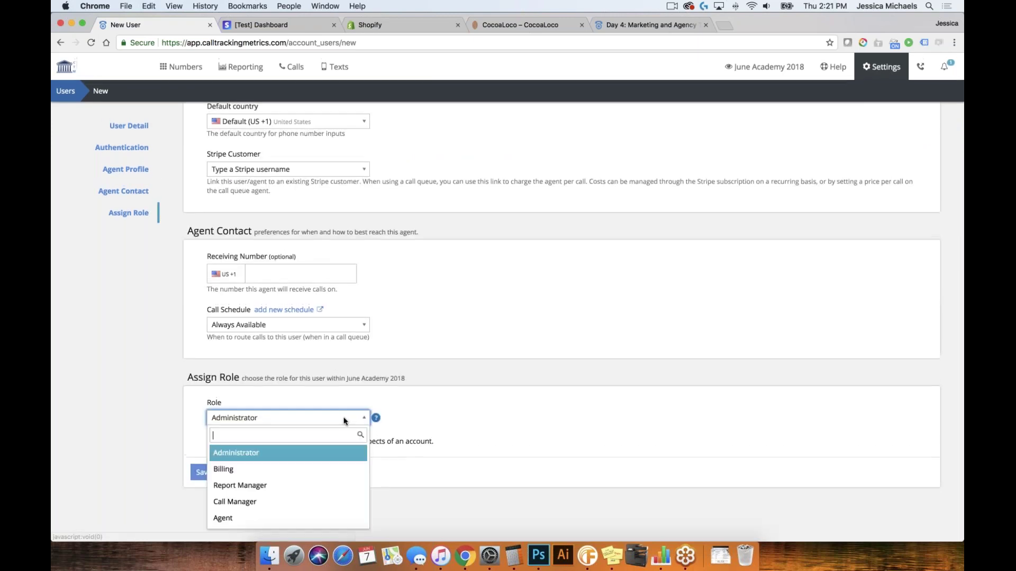
{"action": "key", "text": "Up"}
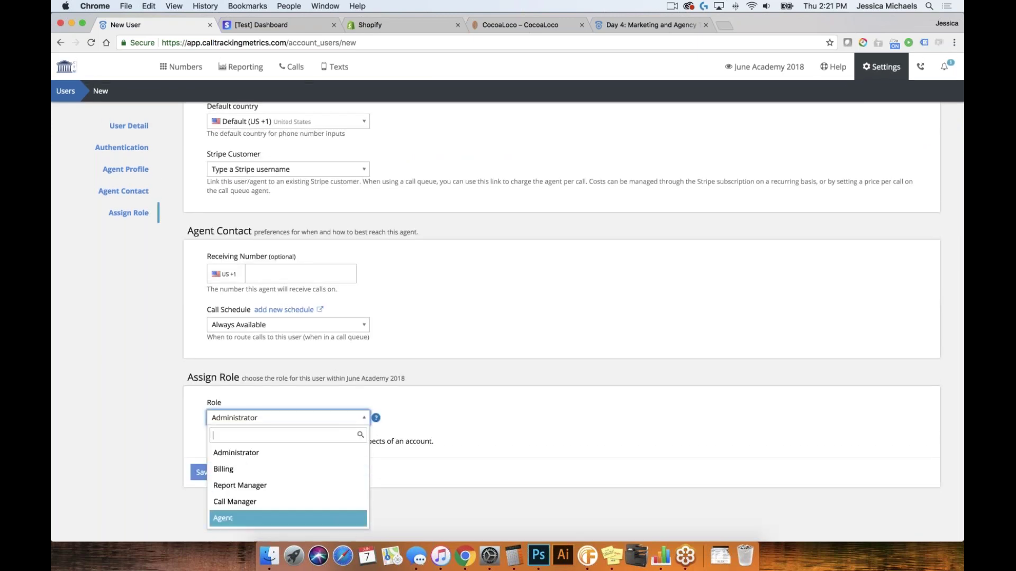
{"action": "key", "text": "Return"}
{"action": "scroll", "coordinate": [281, 501], "scroll_direction": "down", "scroll_amount": 2}
{"action": "left_click", "coordinate": [288, 466]}
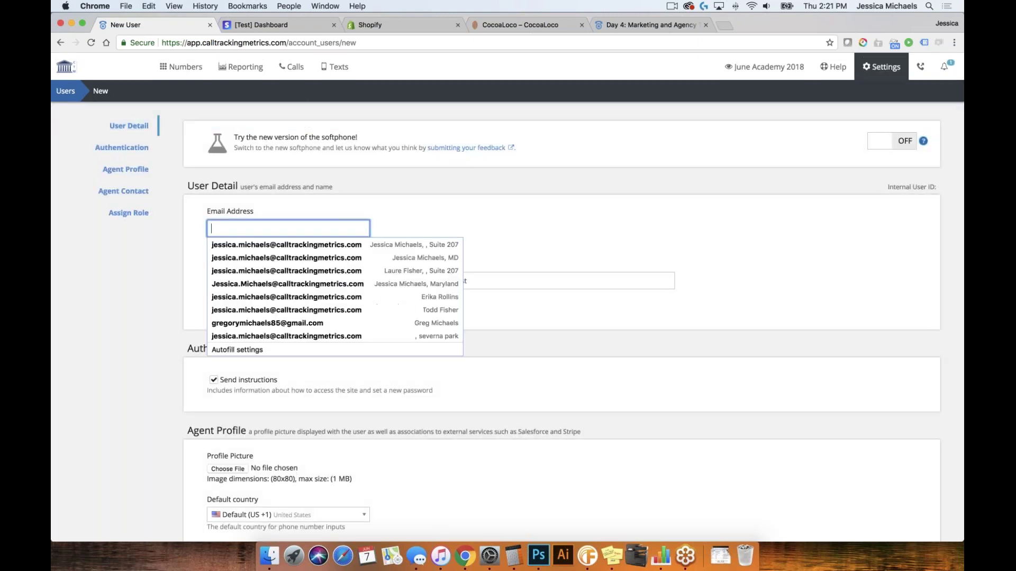
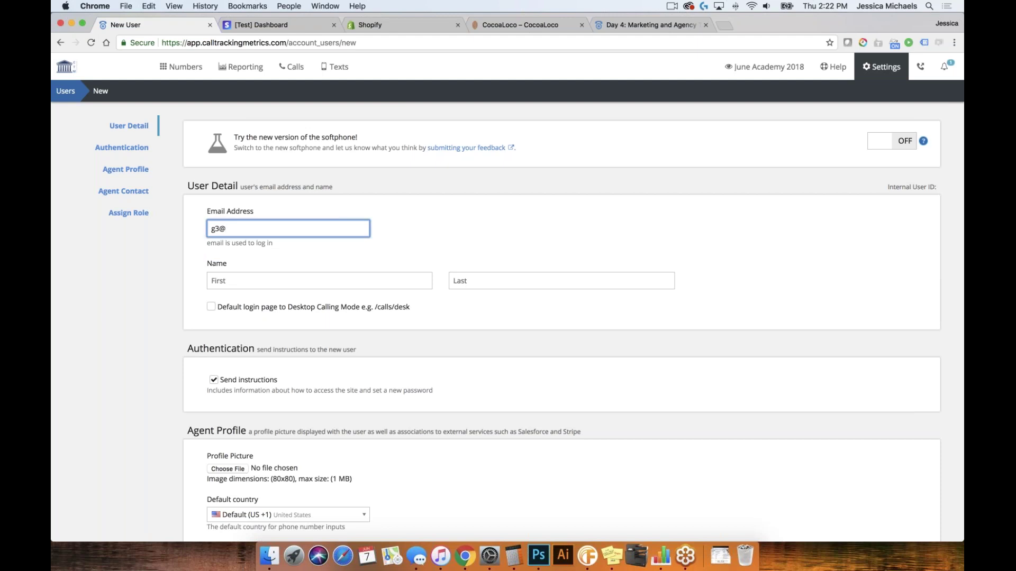
Add Goofy Dog with a login e-mail, keep the default Administrator role, and save
{"action": "key", "text": "Tab"}
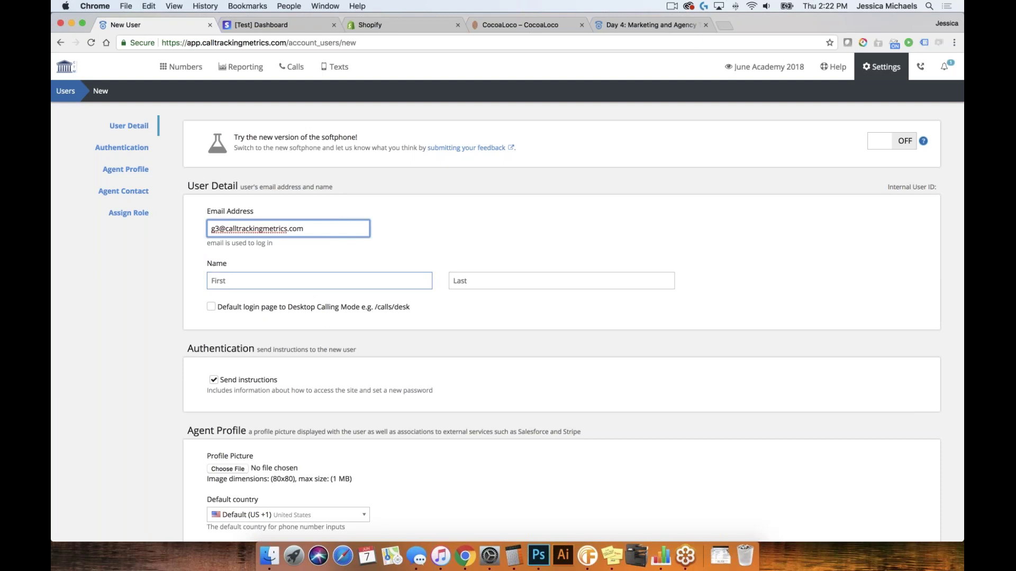
{"action": "left_click", "coordinate": [246, 283]}
{"action": "type", "text": "Goofy"}
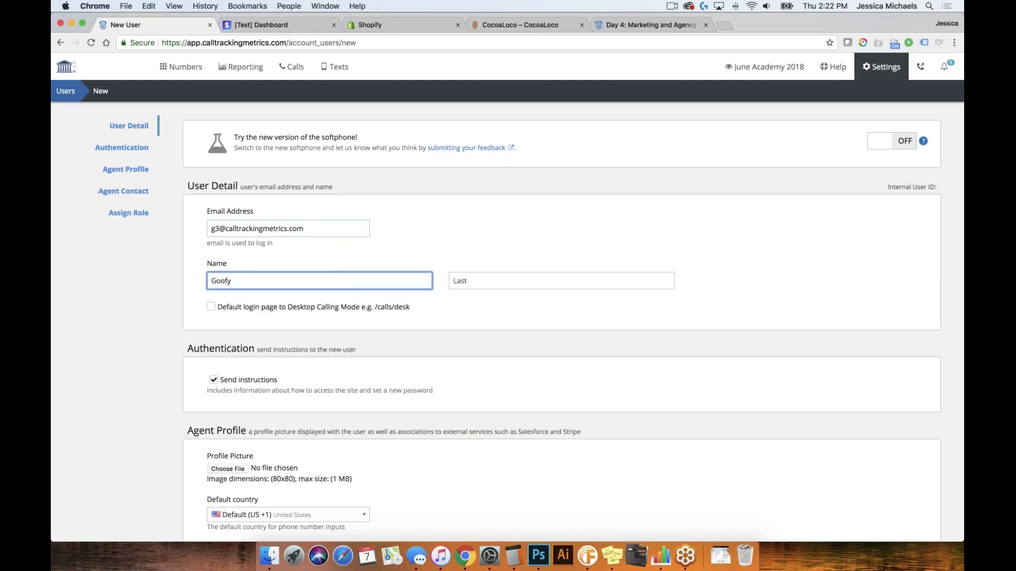
{"action": "left_click", "coordinate": [464, 280]}
{"action": "type", "text": "Dog"}
{"action": "left_click", "coordinate": [442, 353]}
{"action": "scroll", "coordinate": [442, 353], "scroll_direction": "down", "scroll_amount": 10}
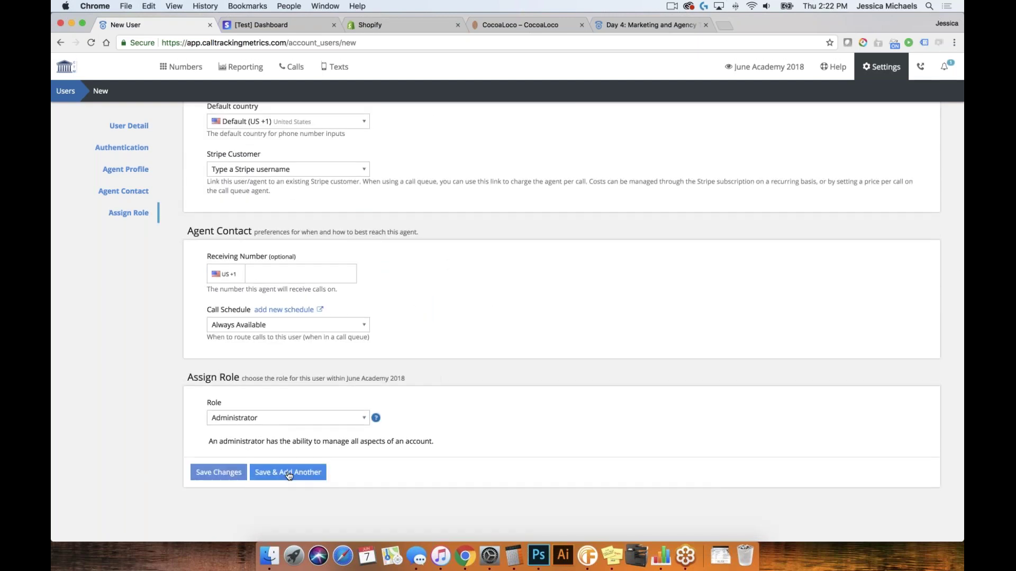
{"action": "left_click", "coordinate": [287, 472]}
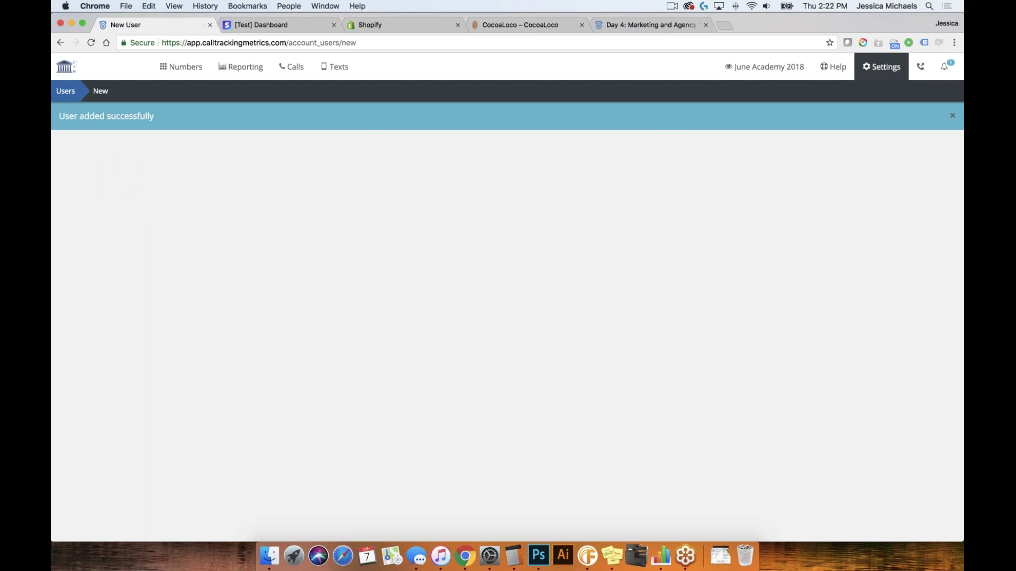
Enter a login e-mail, first name Pluto and last name Dog
{"action": "left_click", "coordinate": [243, 227]}
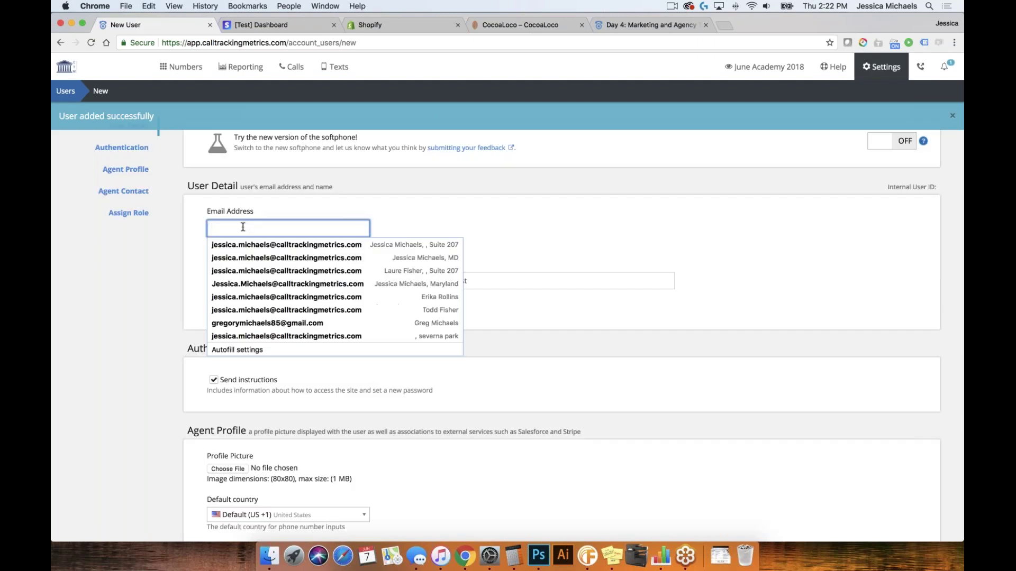
{"action": "key", "text": "Tab"}
{"action": "type", "text": "Pul"}
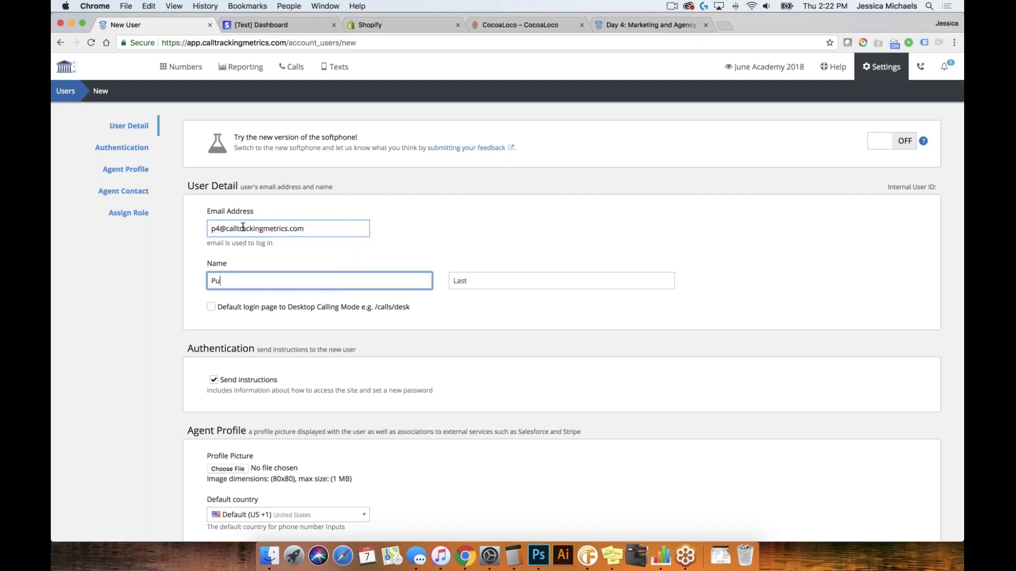
{"action": "key", "text": "BackSpace"}
{"action": "type", "text": "luto"}
{"action": "left_click", "coordinate": [481, 286]}
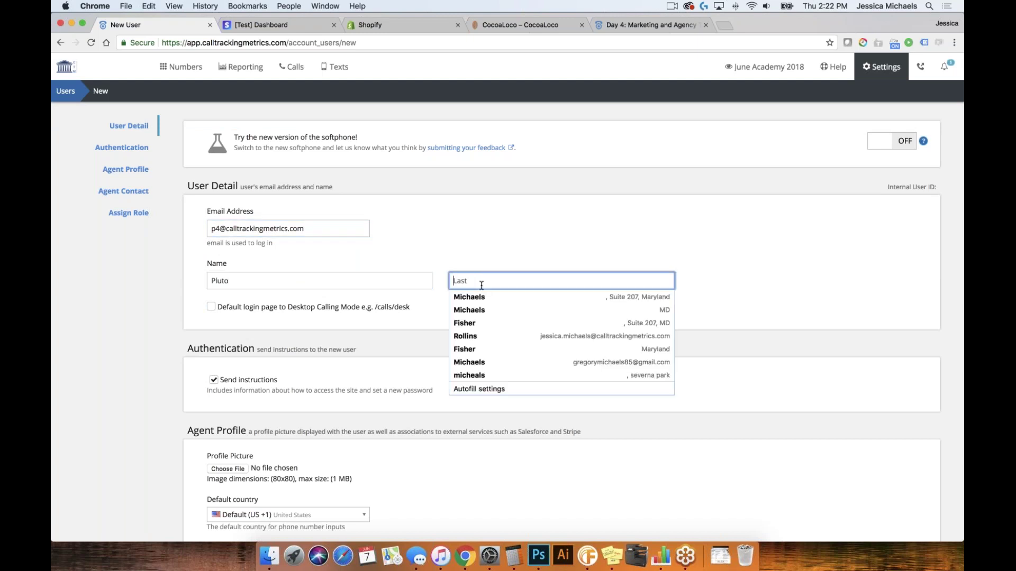
{"action": "type", "text": "Dog"}
Assign the Report Manager role, save, and return to the Users list
{"action": "scroll", "coordinate": [481, 286], "scroll_direction": "down", "scroll_amount": 2}
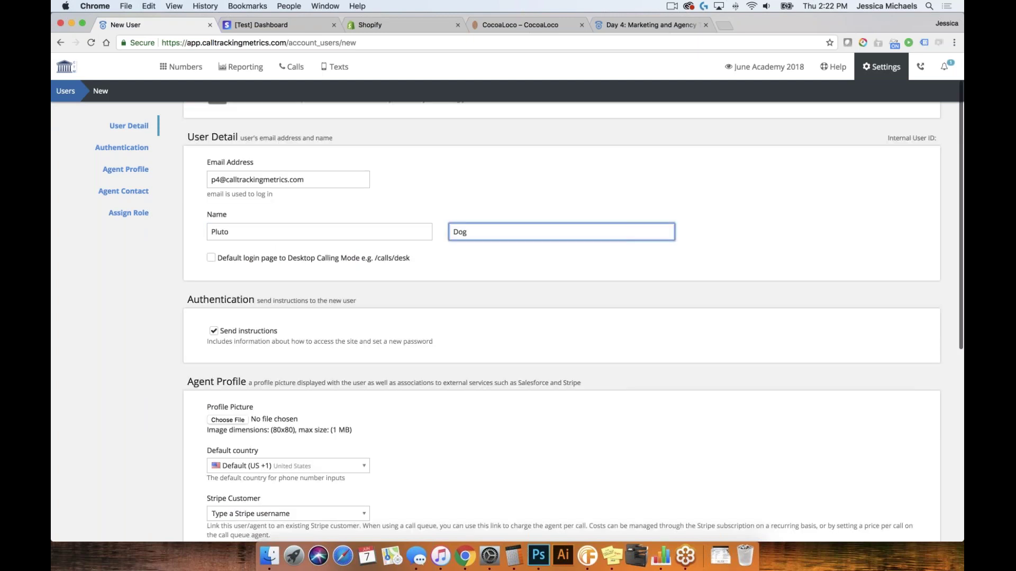
{"action": "scroll", "coordinate": [481, 285], "scroll_direction": "down", "scroll_amount": 10}
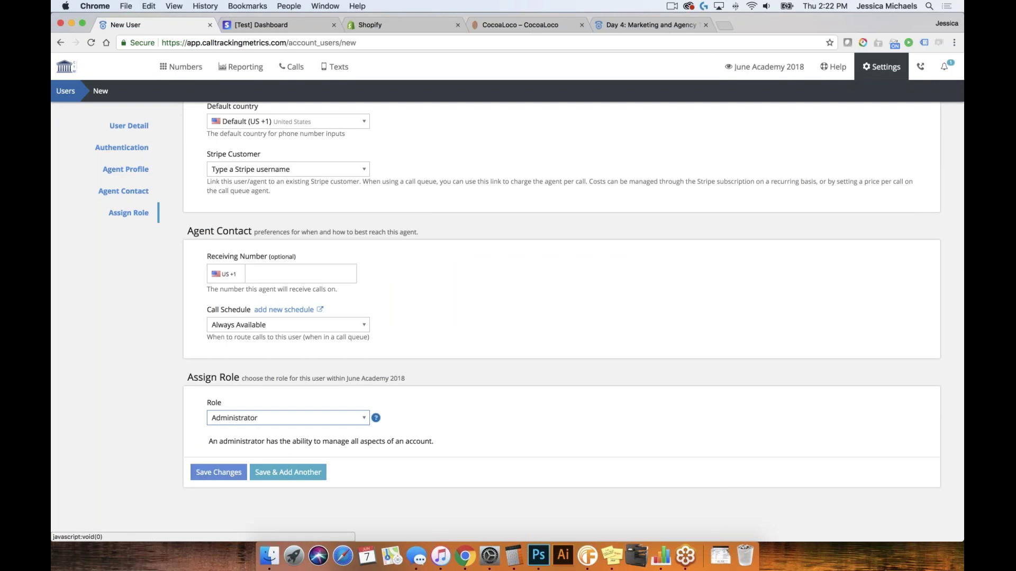
{"action": "left_click", "coordinate": [288, 418]}
{"action": "left_click", "coordinate": [261, 490]}
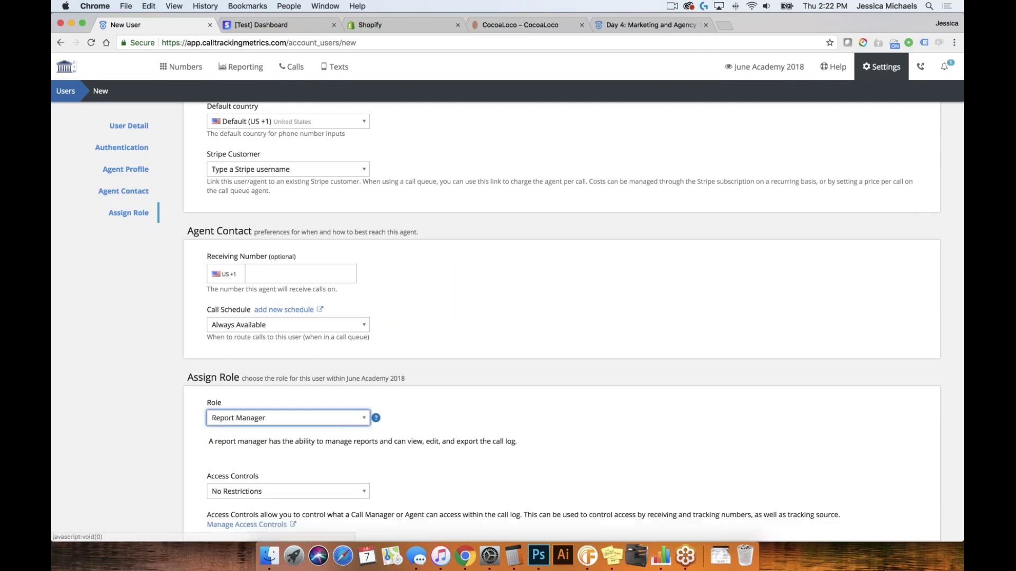
{"action": "scroll", "coordinate": [398, 484], "scroll_direction": "down", "scroll_amount": 3}
{"action": "left_click", "coordinate": [220, 467]}
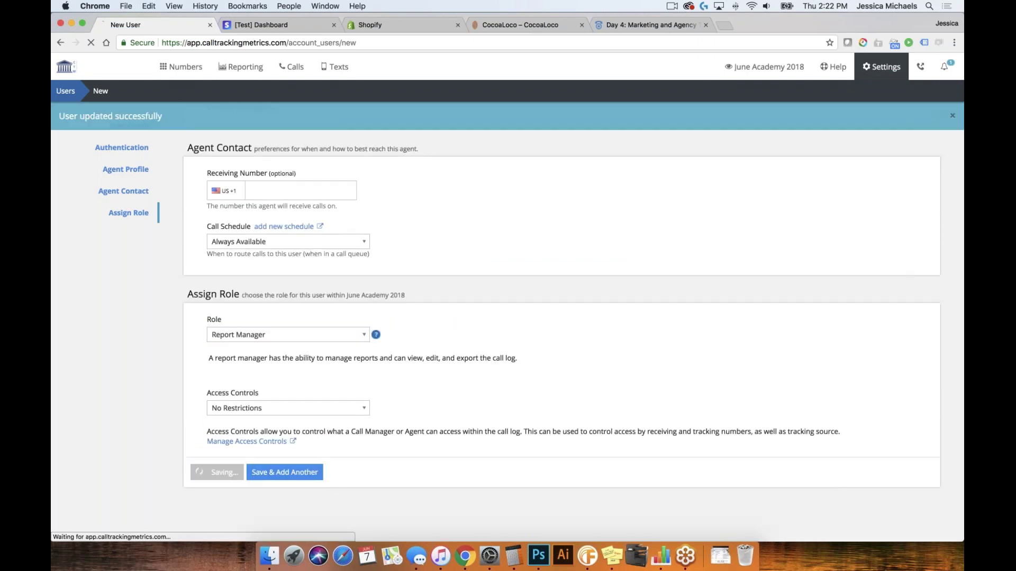
{"action": "left_click", "coordinate": [65, 91]}
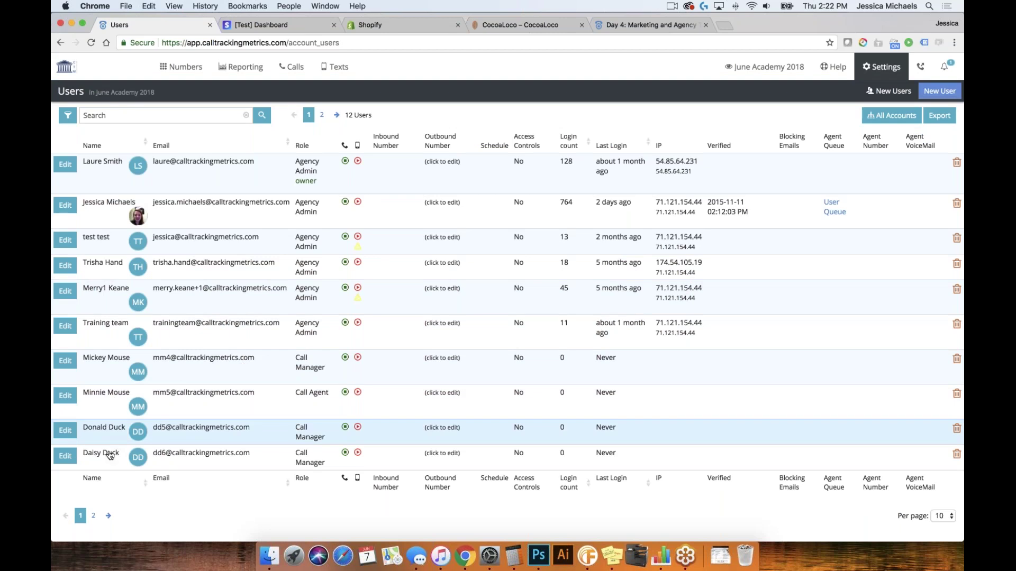
Show page 2 of the Users list with the two newest users
{"action": "left_click", "coordinate": [106, 516]}
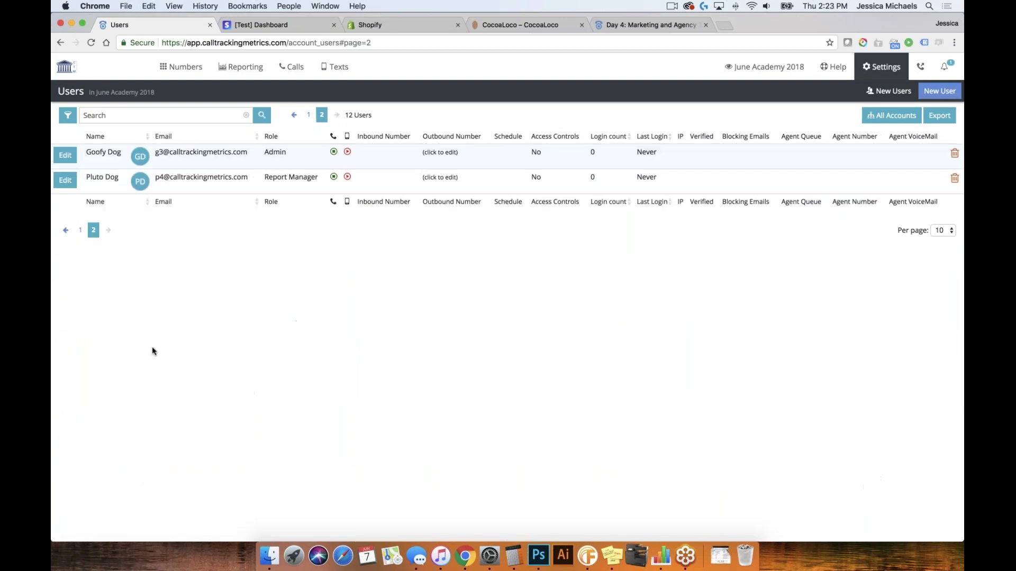
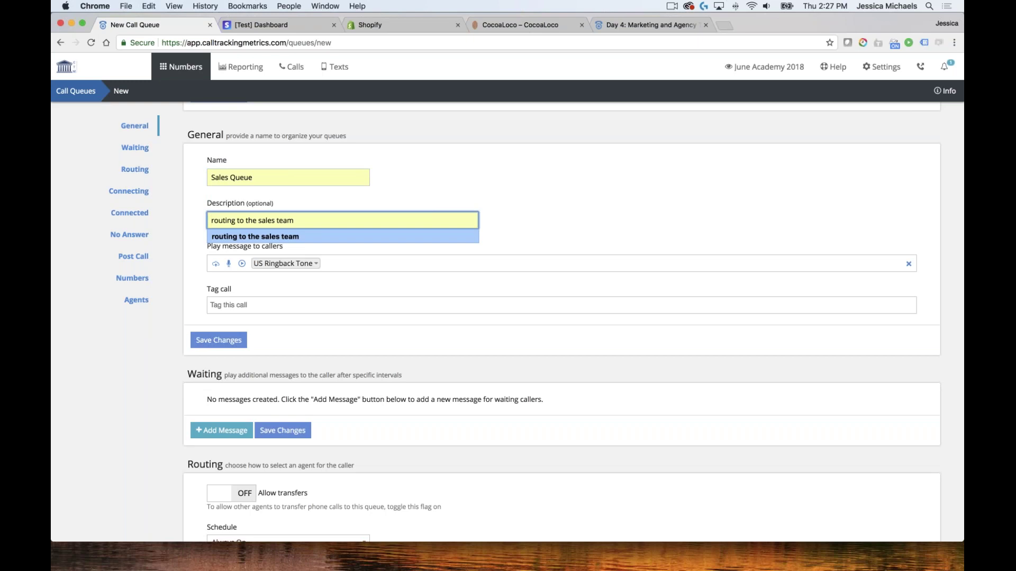
{"action": "left_click", "coordinate": [273, 237]}
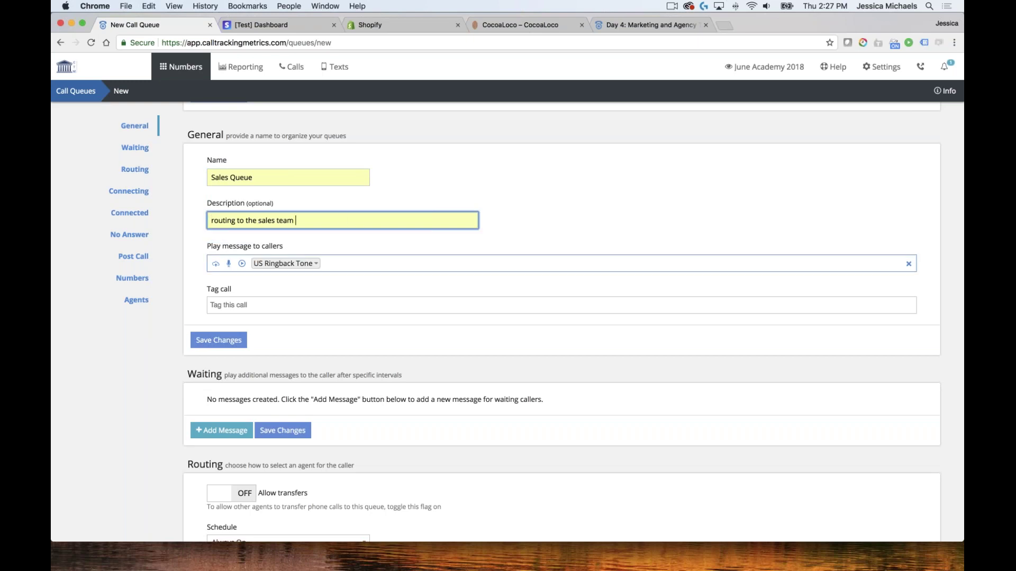
{"action": "scroll", "coordinate": [388, 297], "scroll_direction": "down", "scroll_amount": 2}
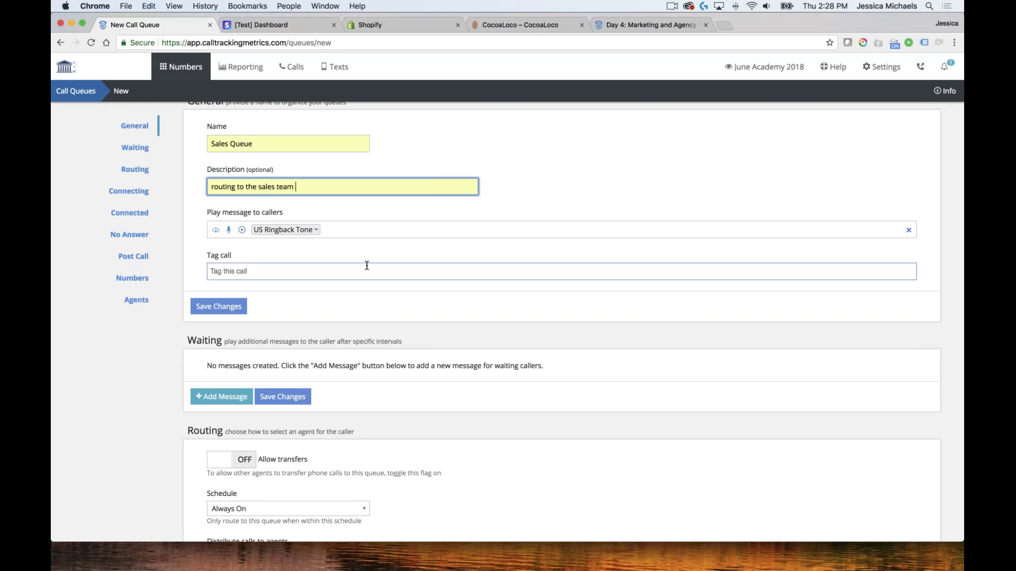
{"action": "scroll", "coordinate": [442, 294], "scroll_direction": "down", "scroll_amount": 5}
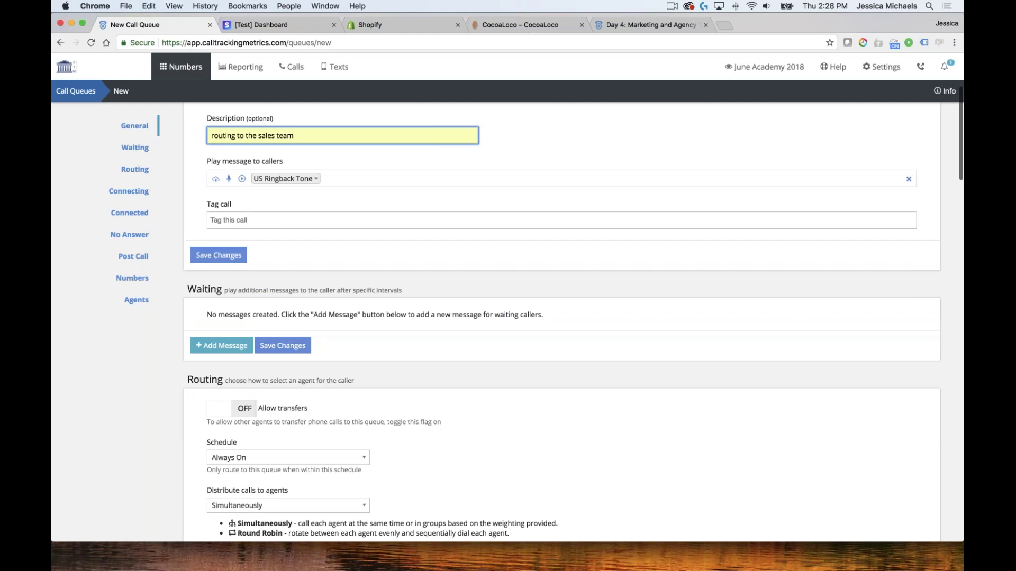
{"action": "scroll", "coordinate": [420, 286], "scroll_direction": "down", "scroll_amount": 1}
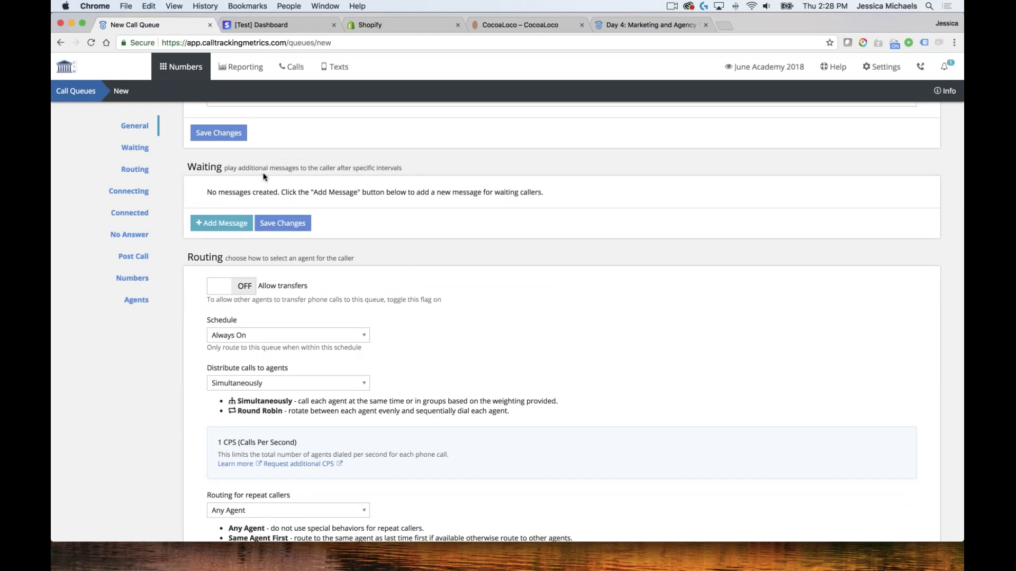
Add a blank waiting message and check its expected-wait-time and queue-position placeholders
{"action": "left_click", "coordinate": [228, 226]}
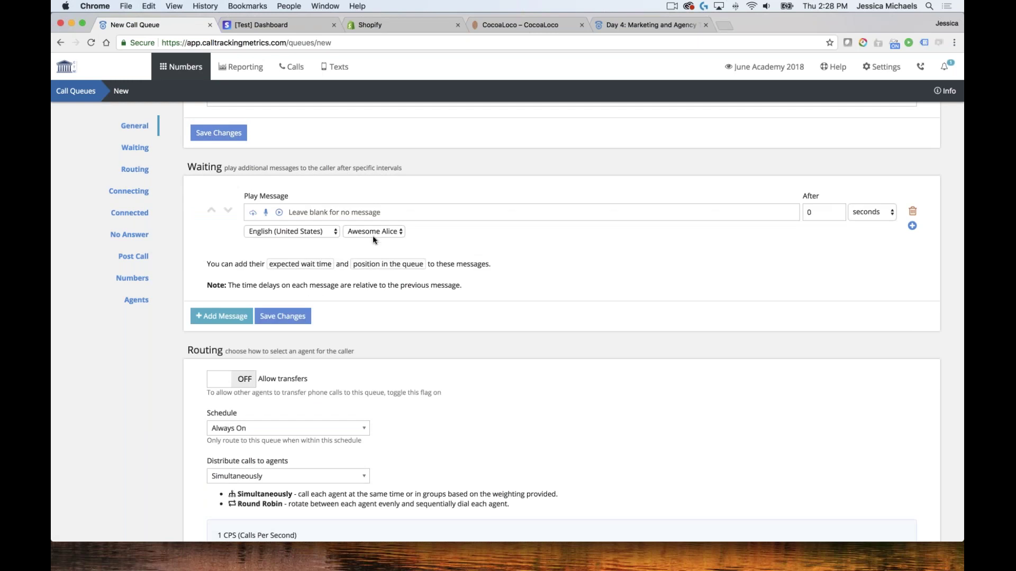
{"action": "left_click", "coordinate": [293, 212]}
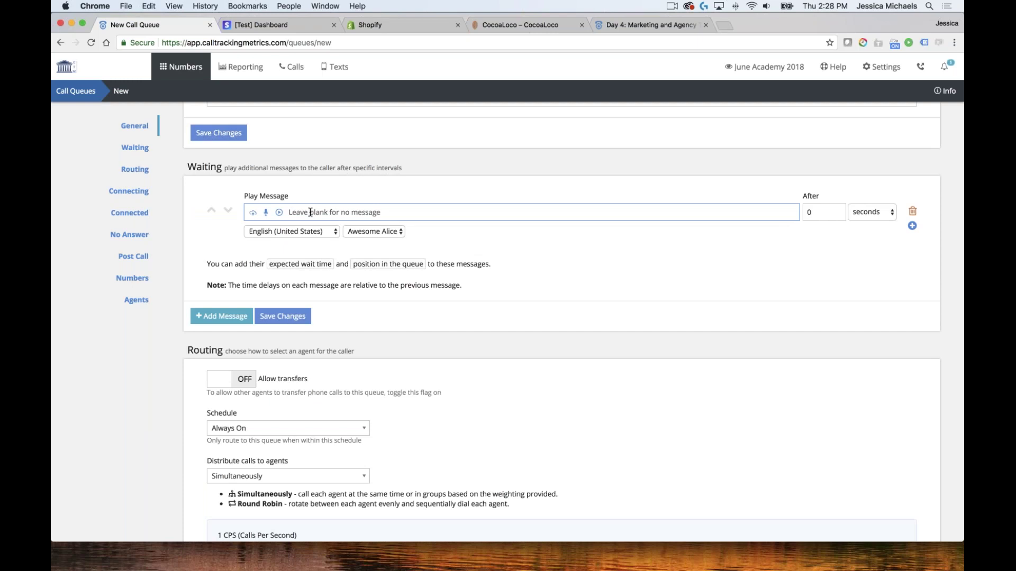
{"action": "left_click", "coordinate": [300, 264]}
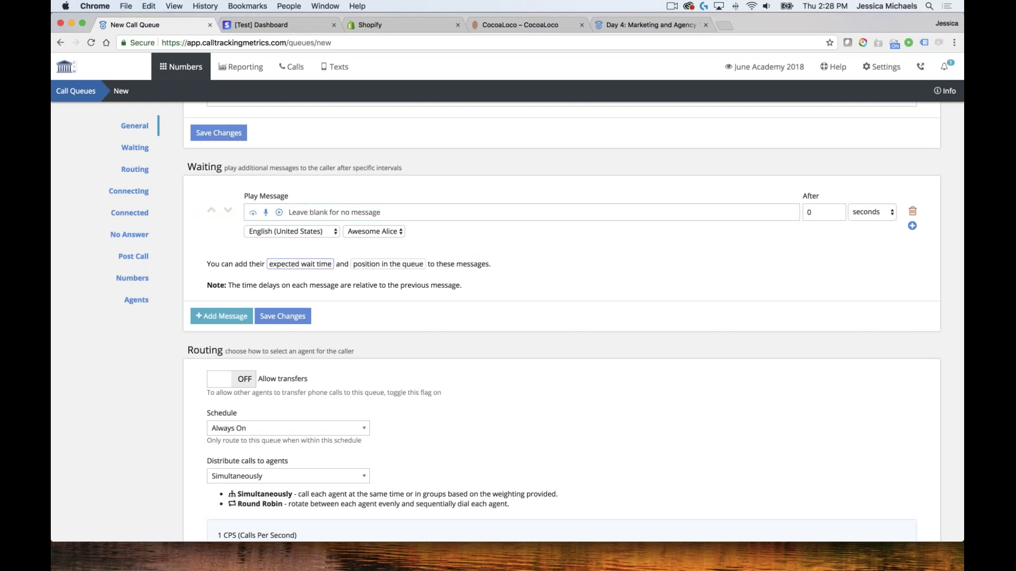
{"action": "left_click", "coordinate": [399, 267]}
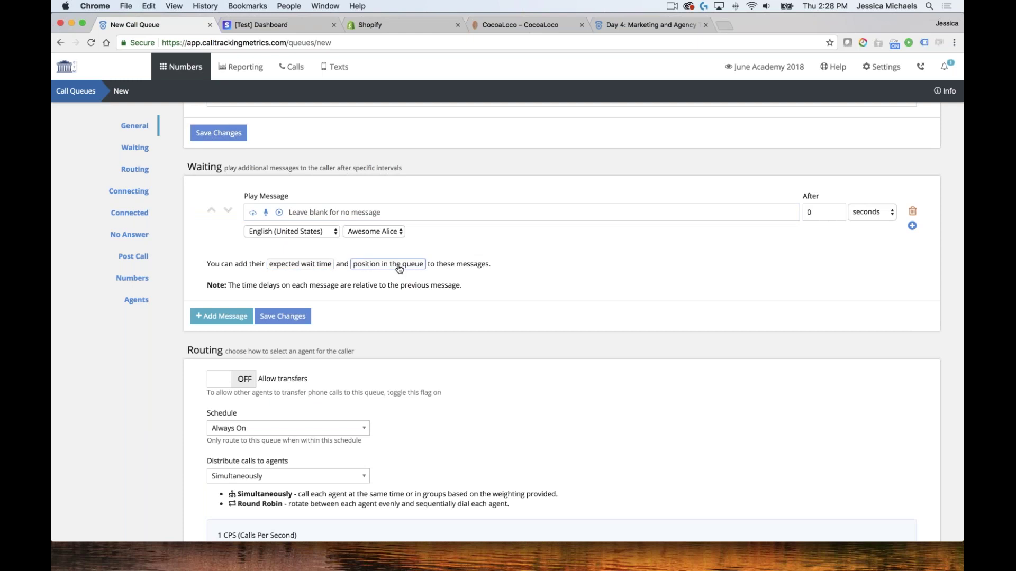
{"action": "left_click", "coordinate": [296, 206]}
{"action": "left_click", "coordinate": [367, 209]}
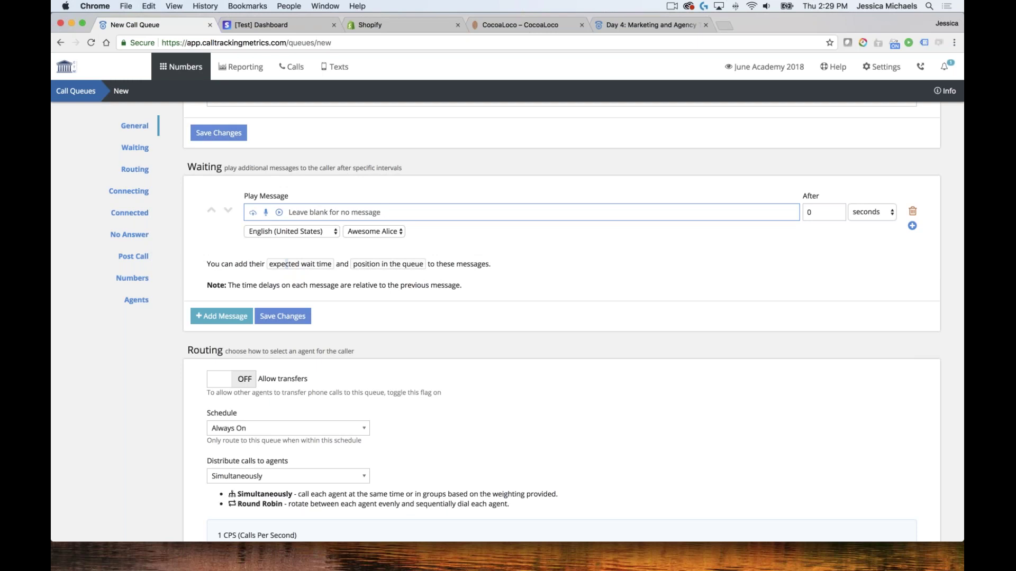
{"action": "left_click", "coordinate": [286, 264]}
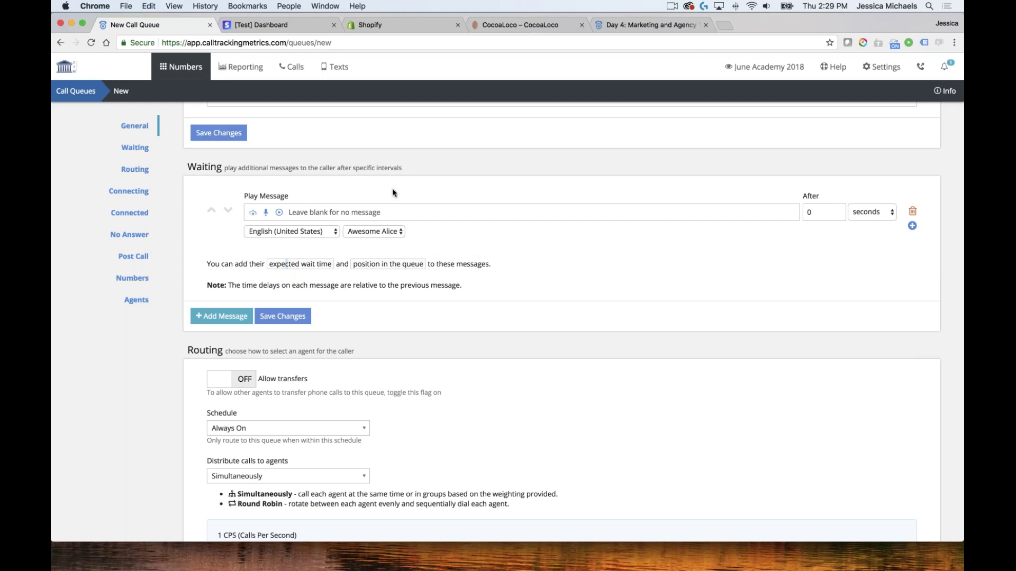
Keep the waiting message in English (United States) with the Awesome Alice voice
{"action": "left_click", "coordinate": [322, 233]}
{"action": "left_click", "coordinate": [321, 233]}
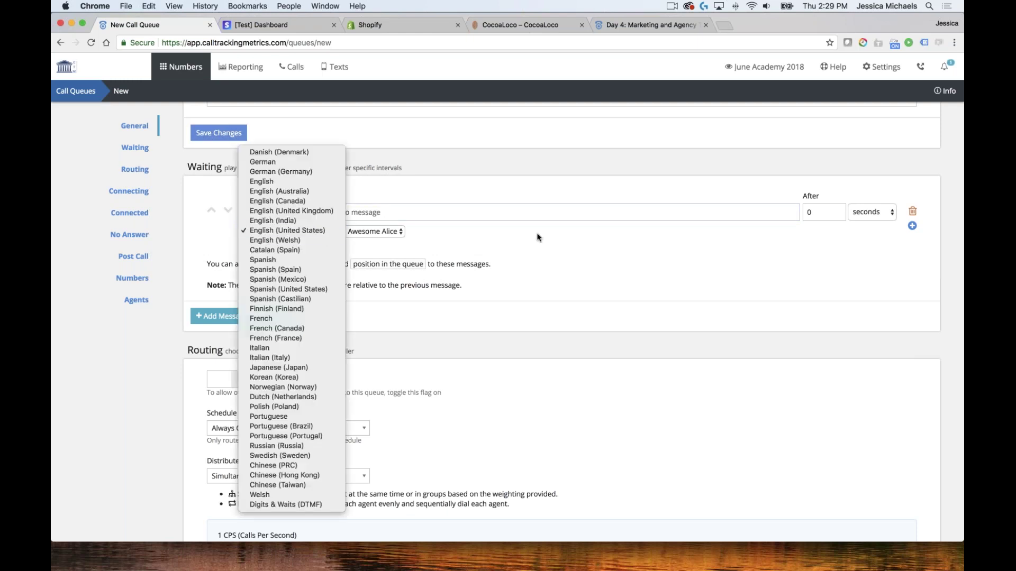
{"action": "left_click", "coordinate": [280, 231]}
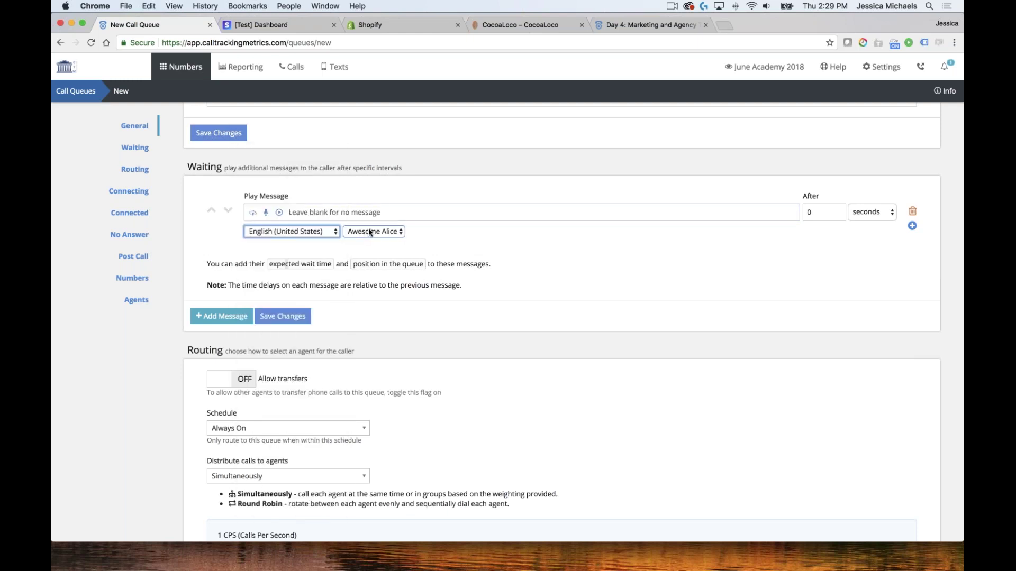
{"action": "left_click", "coordinate": [279, 233]}
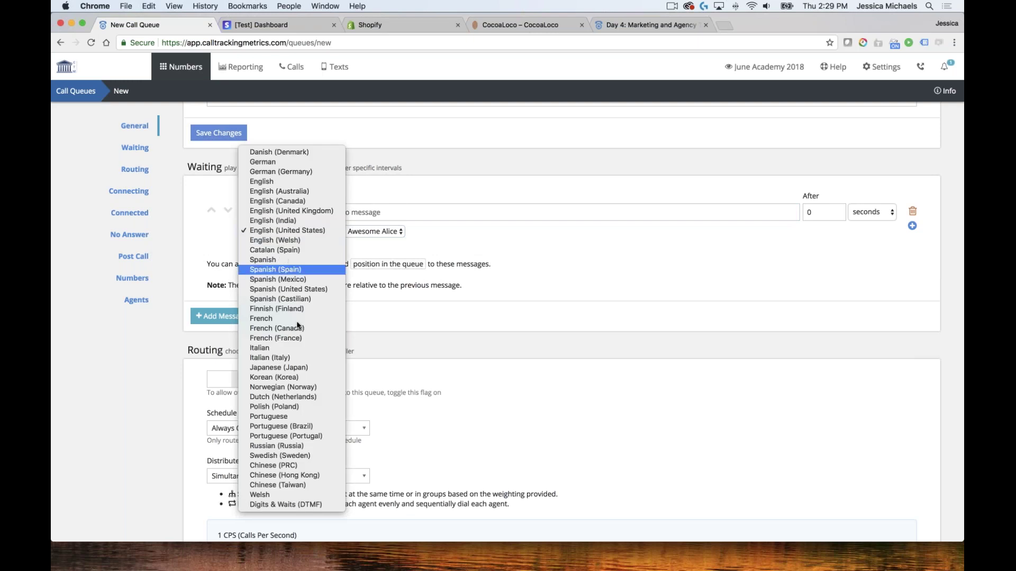
{"action": "left_click", "coordinate": [392, 231]}
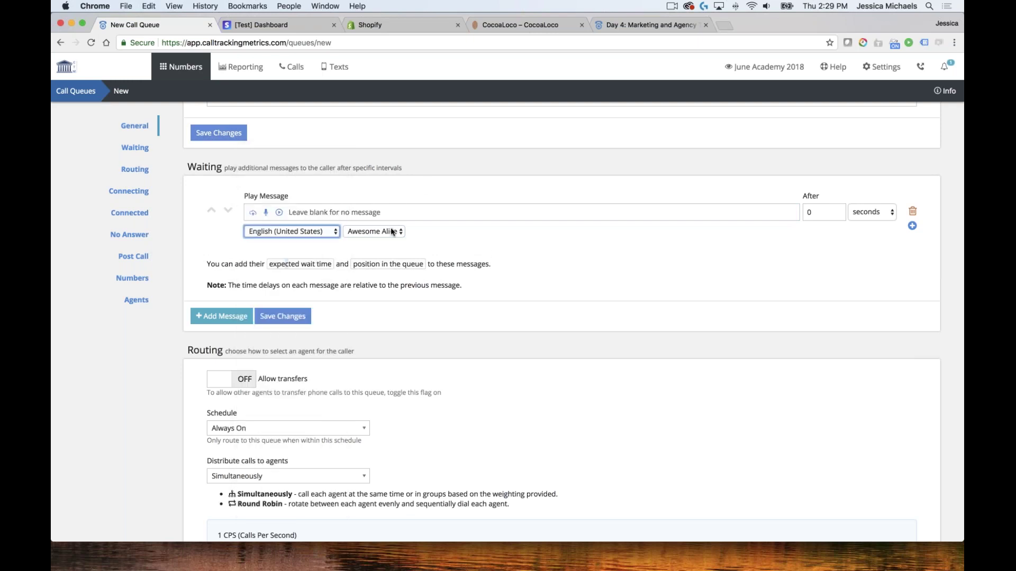
{"action": "left_click", "coordinate": [386, 228]}
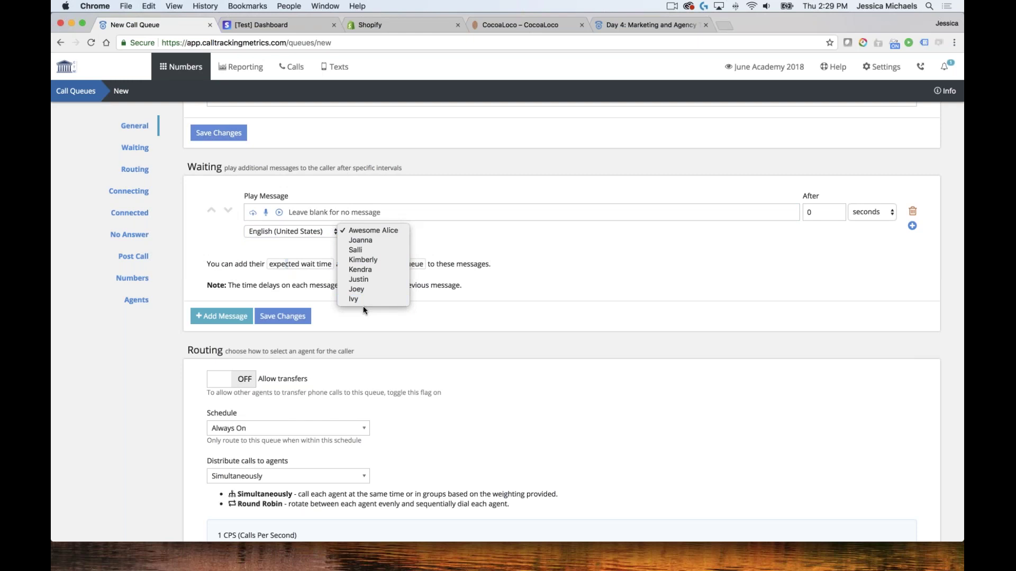
{"action": "left_click", "coordinate": [488, 243]}
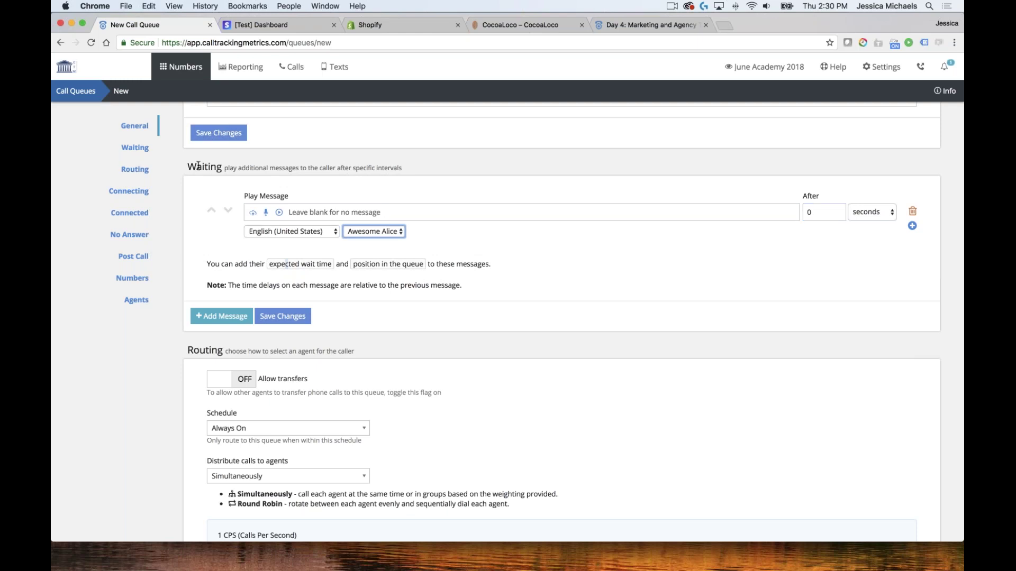
Turn on Allow transfers in the Sales Queue's Routing settings
{"action": "scroll", "coordinate": [266, 174], "scroll_direction": "down", "scroll_amount": 5}
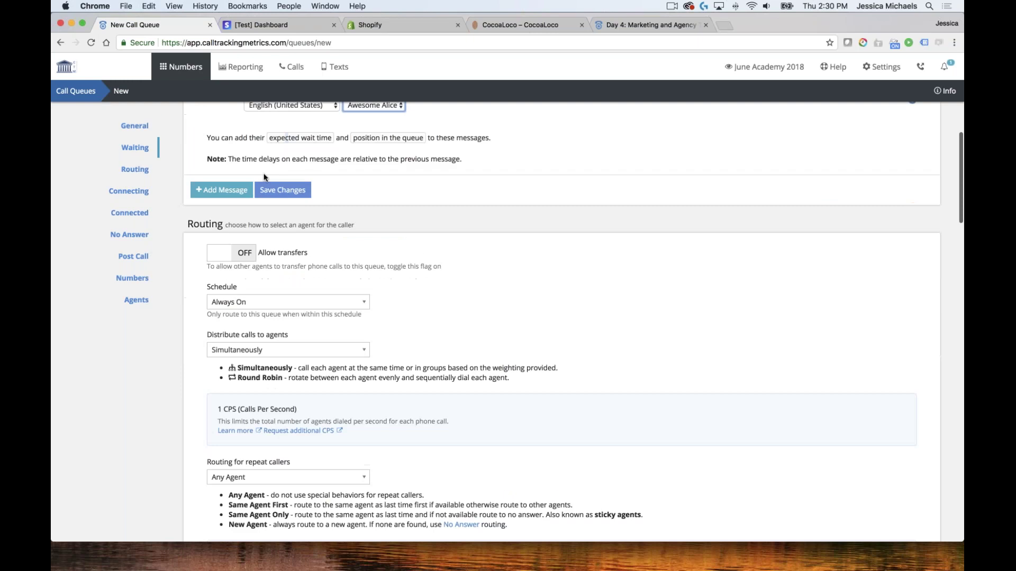
{"action": "scroll", "coordinate": [370, 197], "scroll_direction": "down", "scroll_amount": 3}
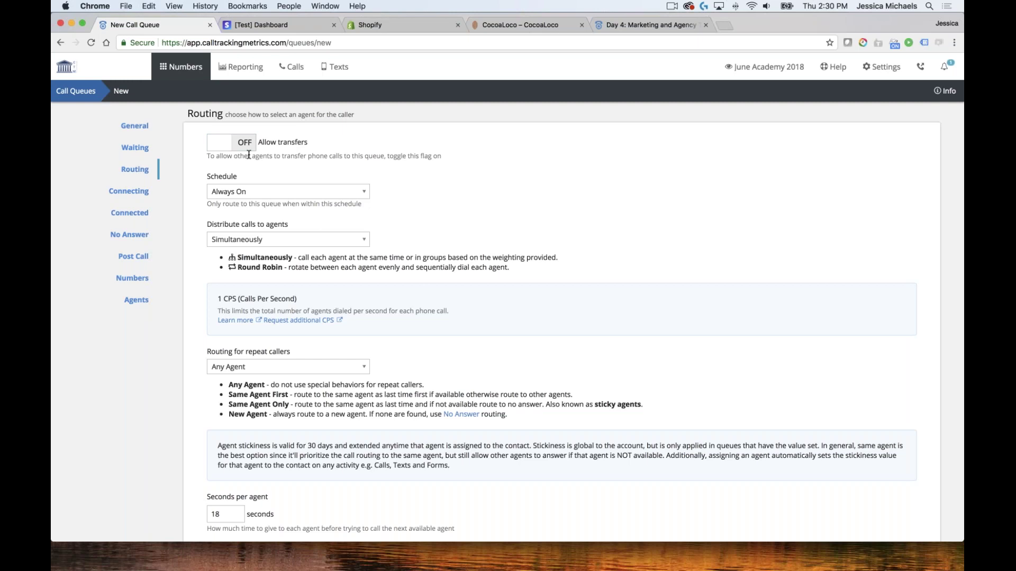
{"action": "left_click", "coordinate": [233, 143]}
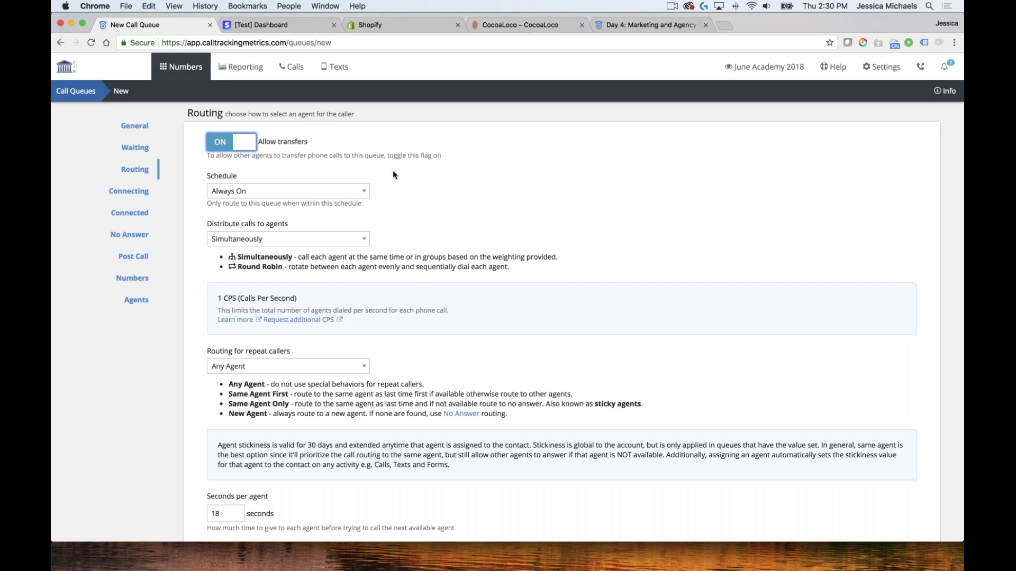
{"action": "scroll", "coordinate": [392, 172], "scroll_direction": "down", "scroll_amount": 1}
{"action": "left_click", "coordinate": [260, 179]}
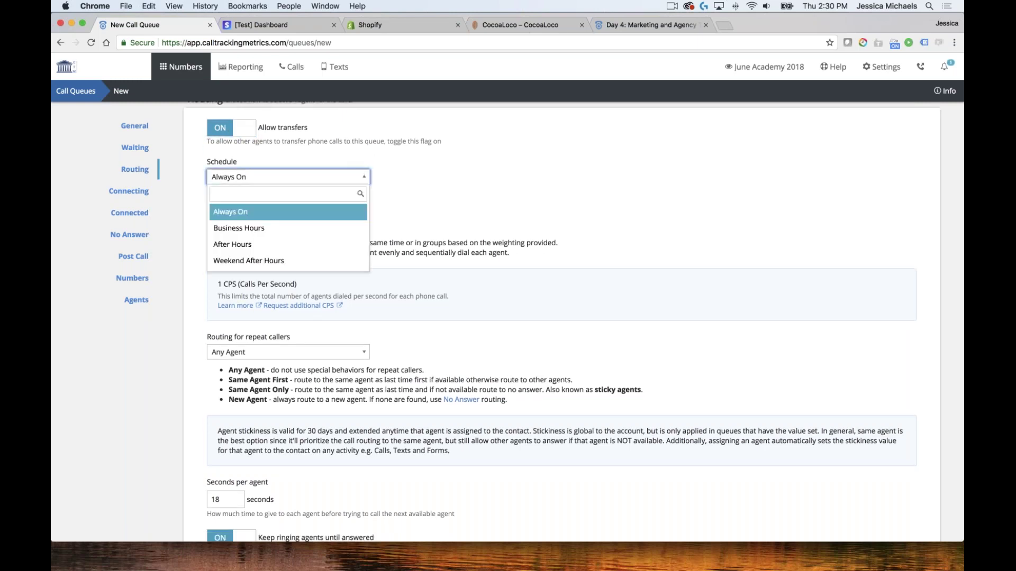
{"action": "key", "text": "Down"}
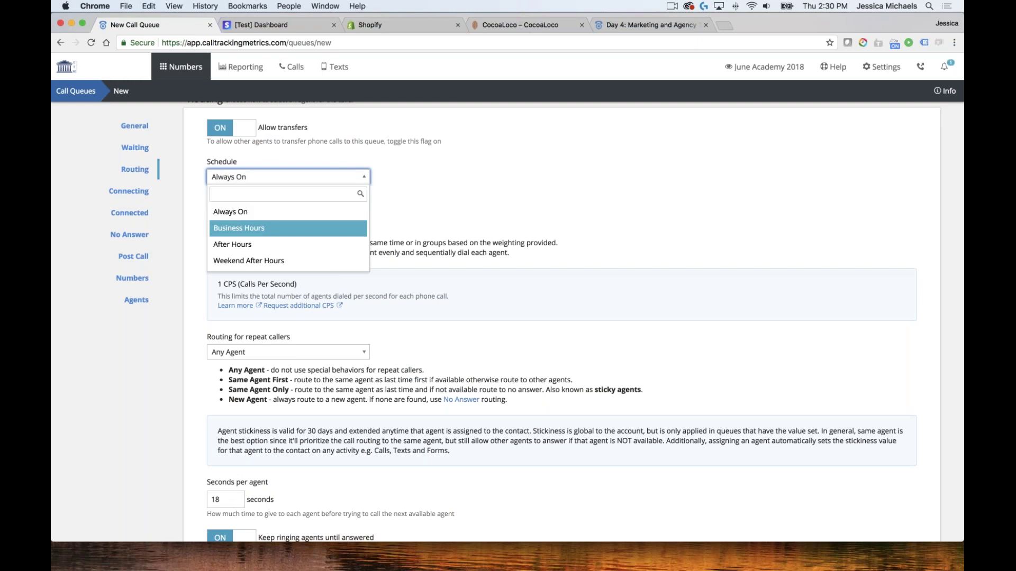
{"action": "left_click", "coordinate": [226, 229]}
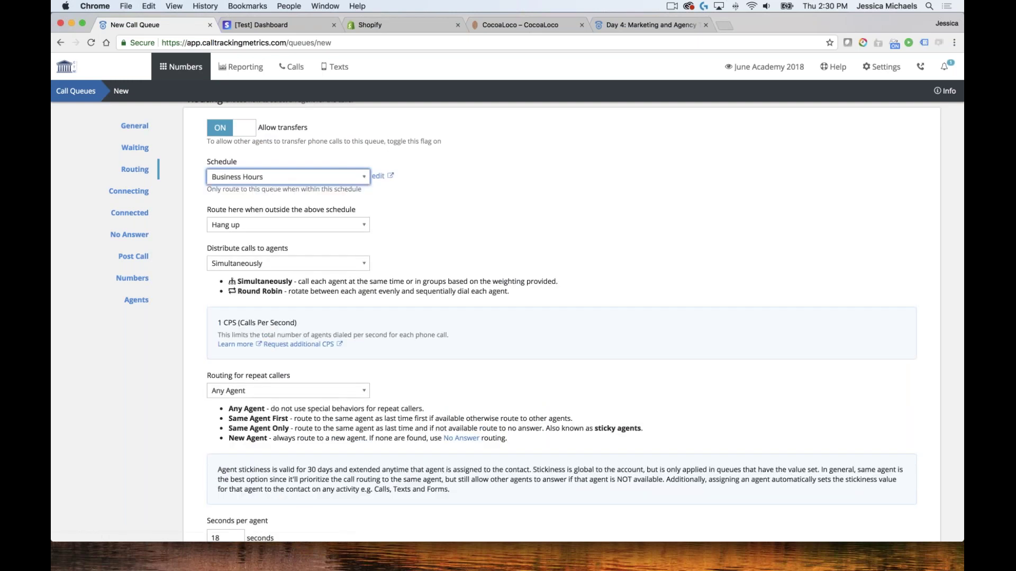
{"action": "scroll", "coordinate": [370, 233], "scroll_direction": "down", "scroll_amount": 1}
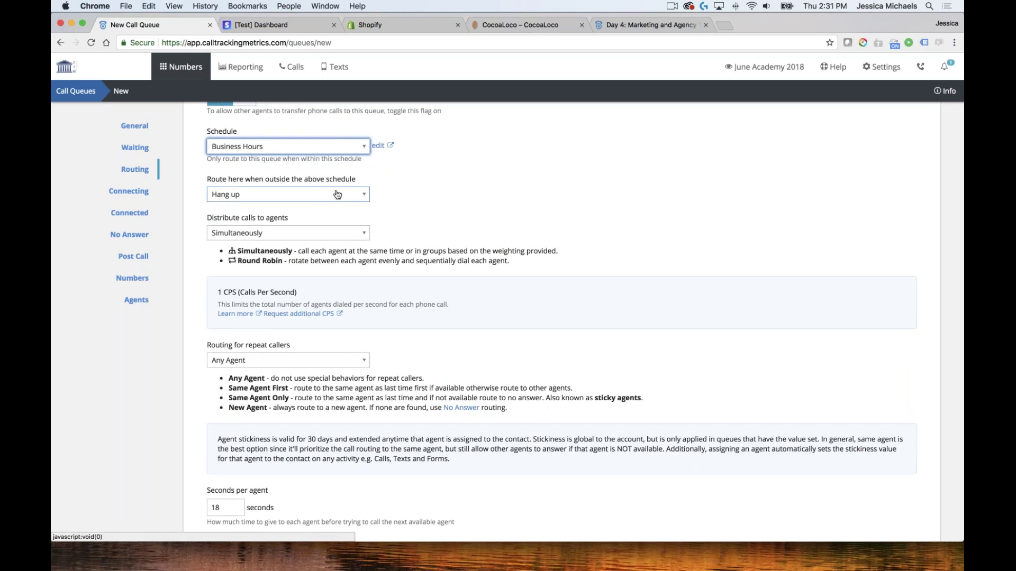
{"action": "left_click", "coordinate": [289, 195]}
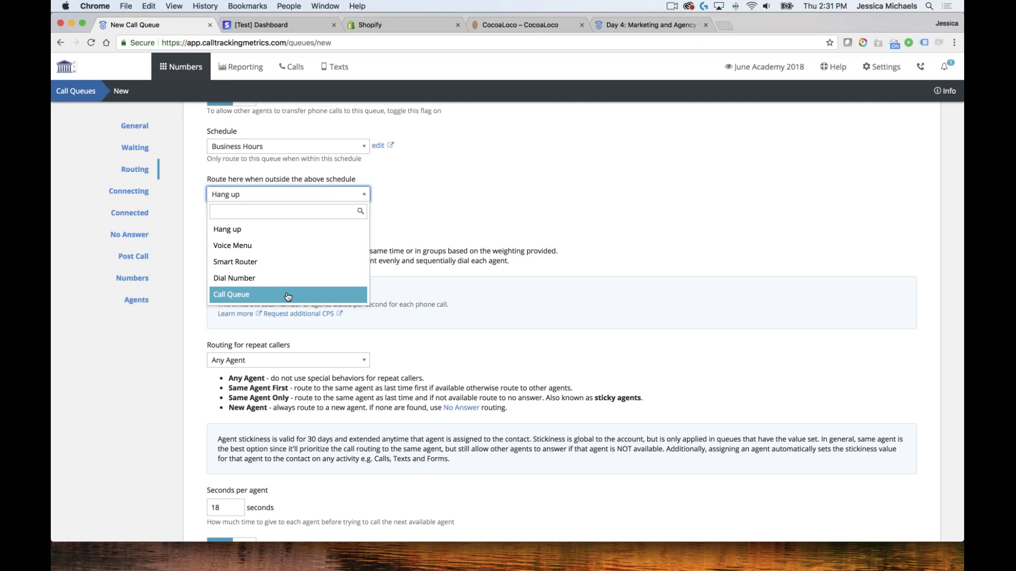
{"action": "key", "text": "Up"}
{"action": "key", "text": "Up"}
{"action": "key", "text": "Up"}
{"action": "key", "text": "Return"}
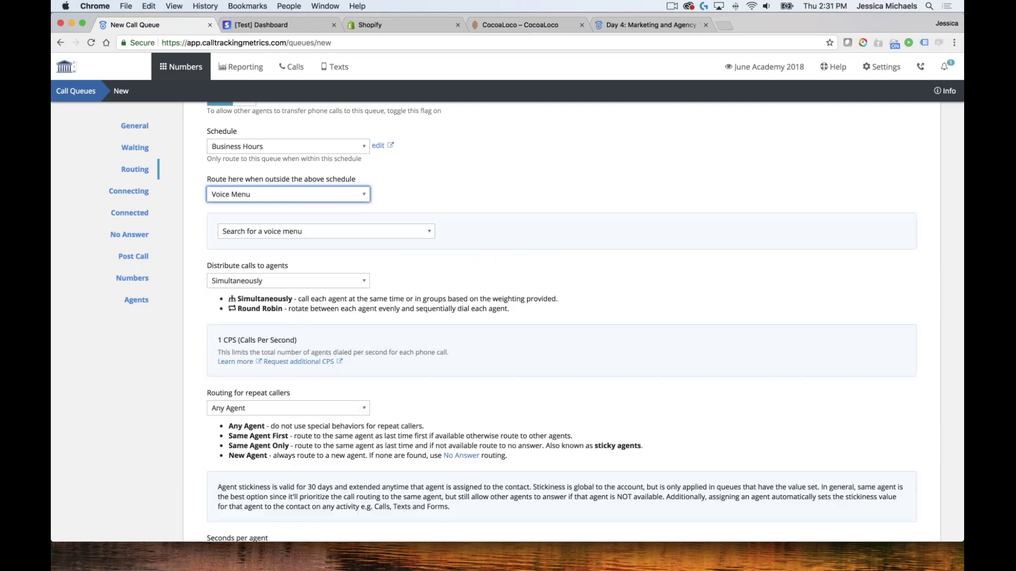
{"action": "left_click", "coordinate": [315, 232]}
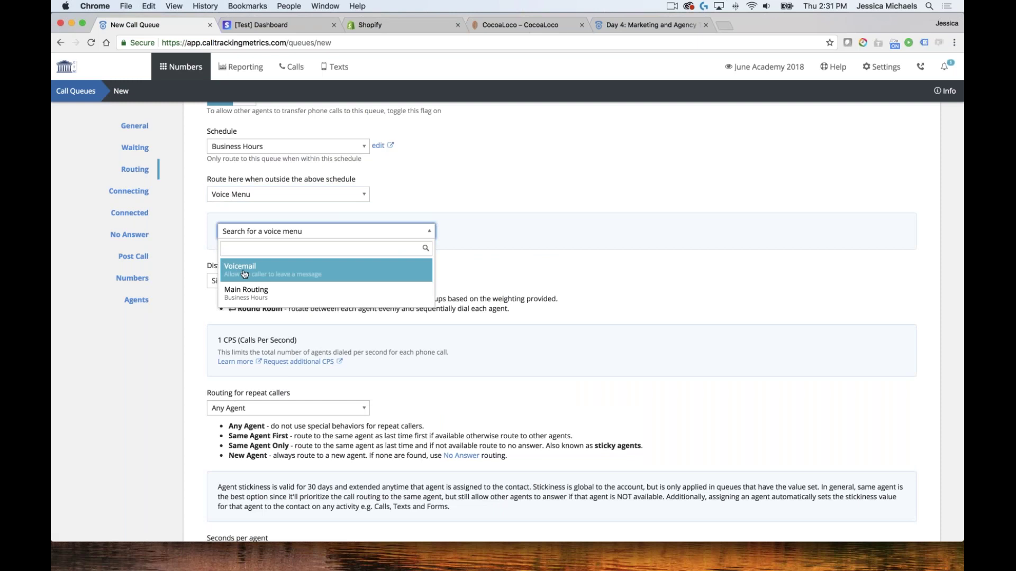
{"action": "key", "text": "Return"}
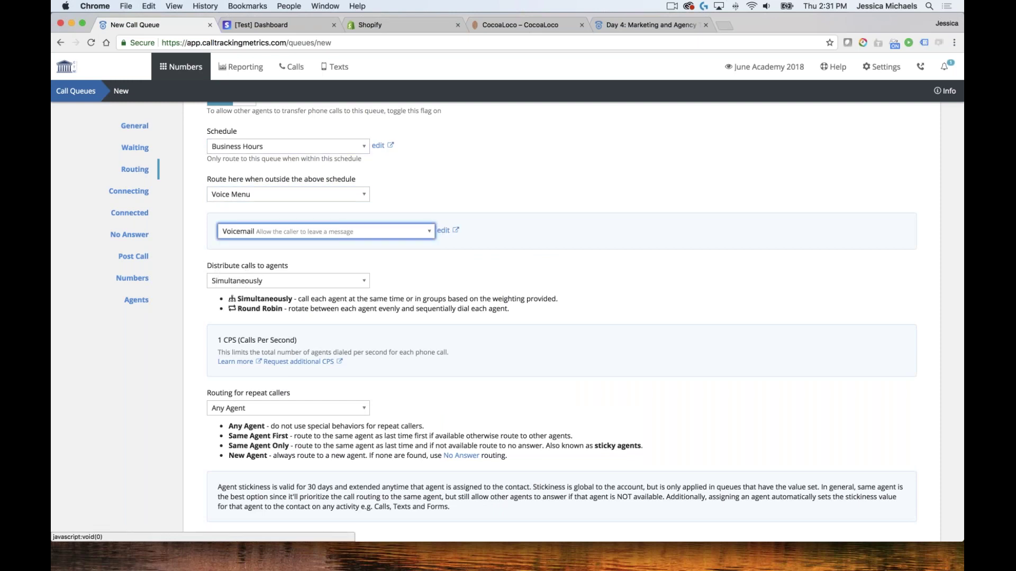
{"action": "scroll", "coordinate": [411, 249], "scroll_direction": "down", "scroll_amount": 3}
{"action": "scroll", "coordinate": [411, 247], "scroll_direction": "down", "scroll_amount": 2}
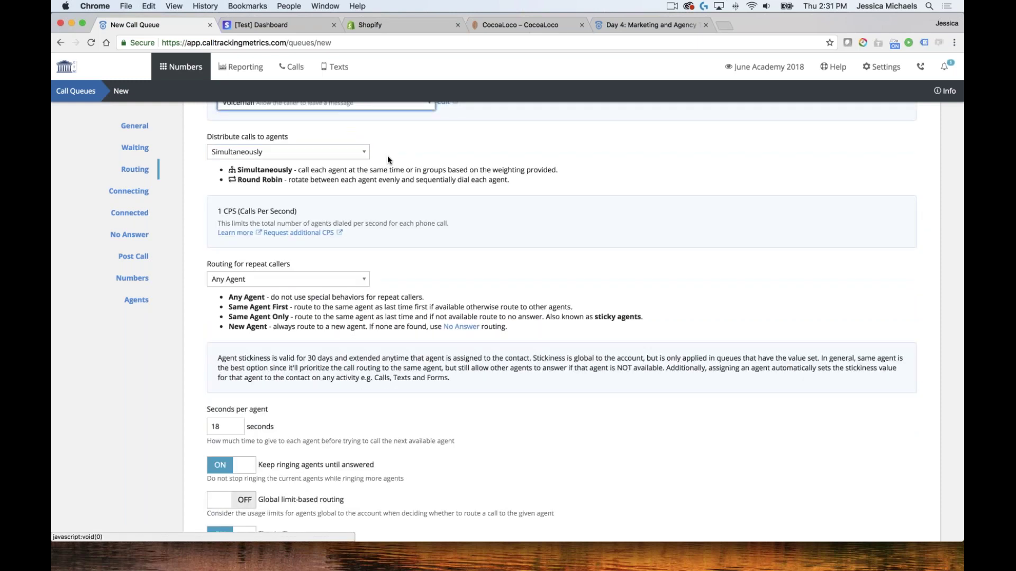
{"action": "scroll", "coordinate": [312, 148], "scroll_direction": "down", "scroll_amount": 1}
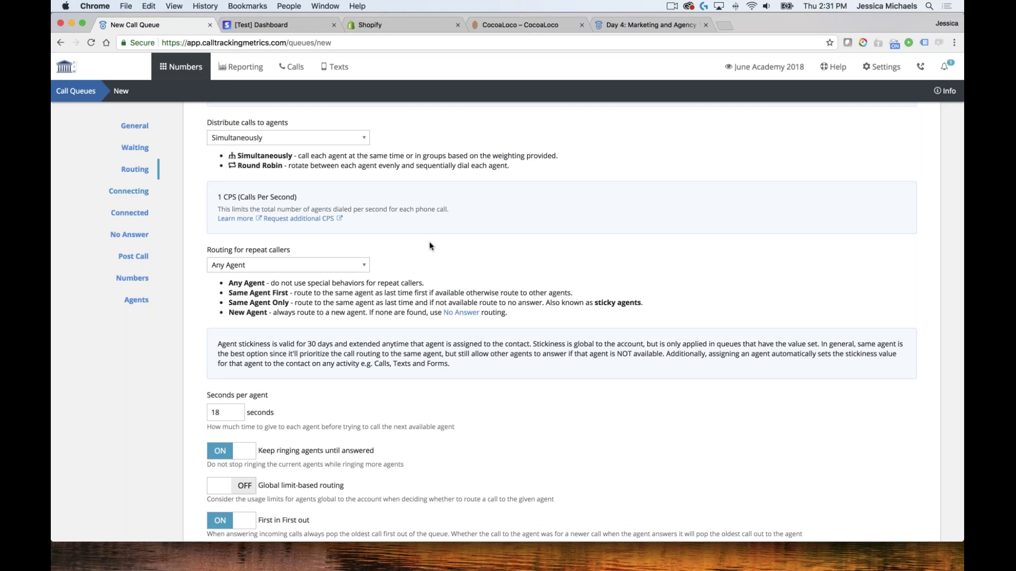
{"action": "scroll", "coordinate": [430, 244], "scroll_direction": "down", "scroll_amount": 3}
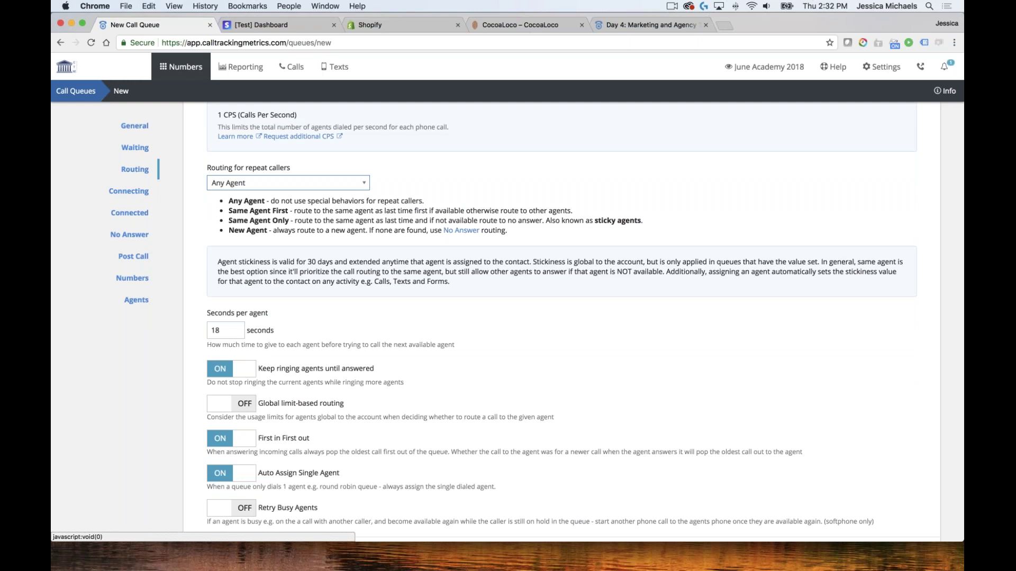
{"action": "left_click", "coordinate": [251, 184]}
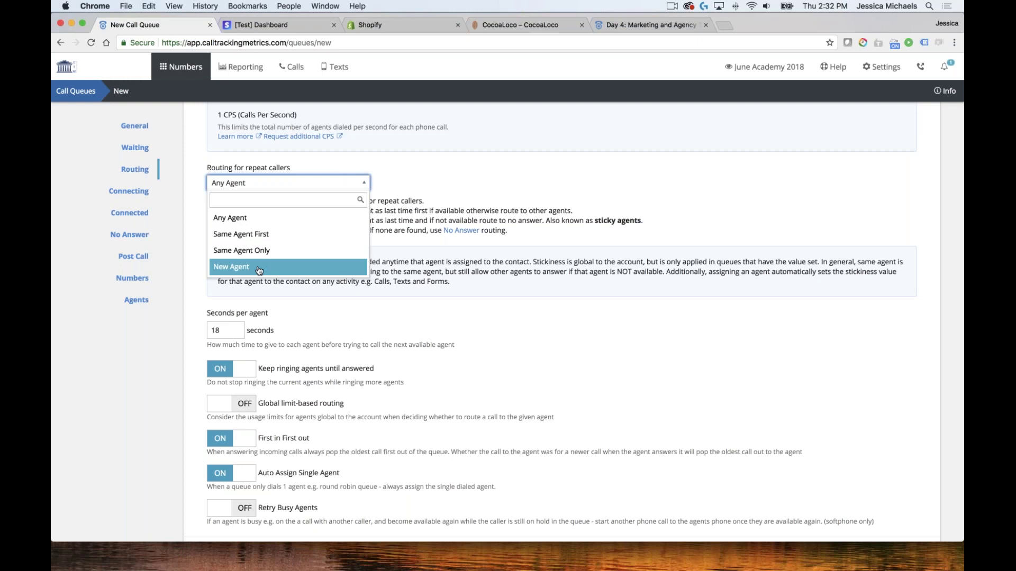
{"action": "key", "text": "Up"}
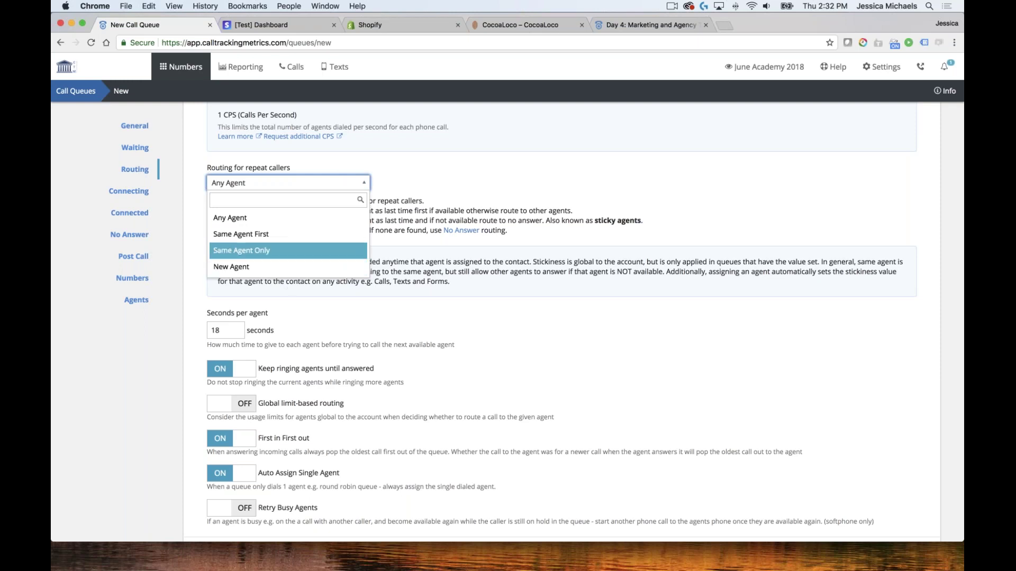
{"action": "key", "text": "Up"}
{"action": "key", "text": "Down"}
{"action": "key", "text": "Up"}
{"action": "left_click", "coordinate": [573, 238]}
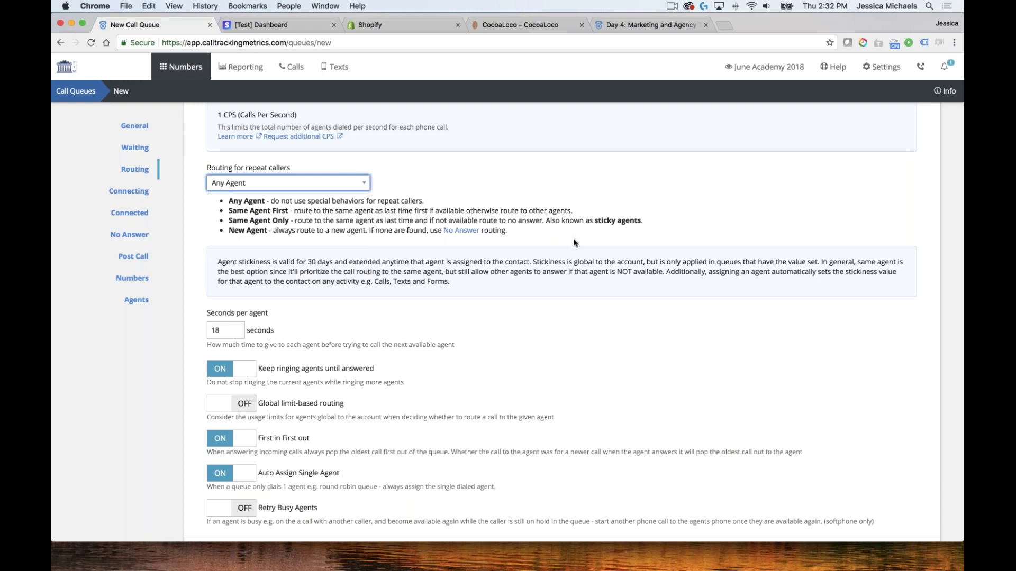
{"action": "scroll", "coordinate": [503, 325], "scroll_direction": "down", "scroll_amount": 5}
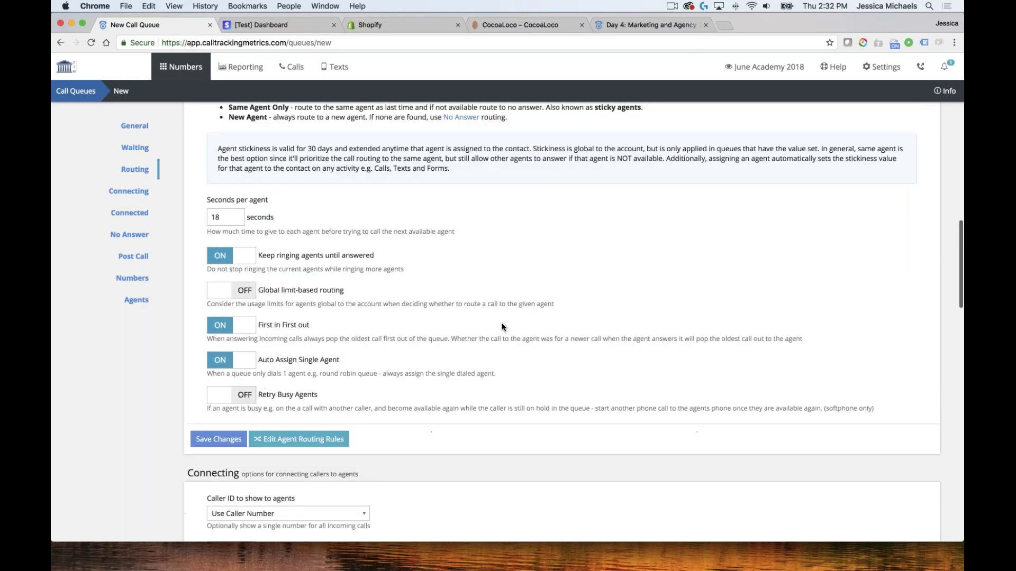
Check the Connecting Caller ID options, keeping Use Caller Number
{"action": "scroll", "coordinate": [499, 328], "scroll_direction": "down", "scroll_amount": 1}
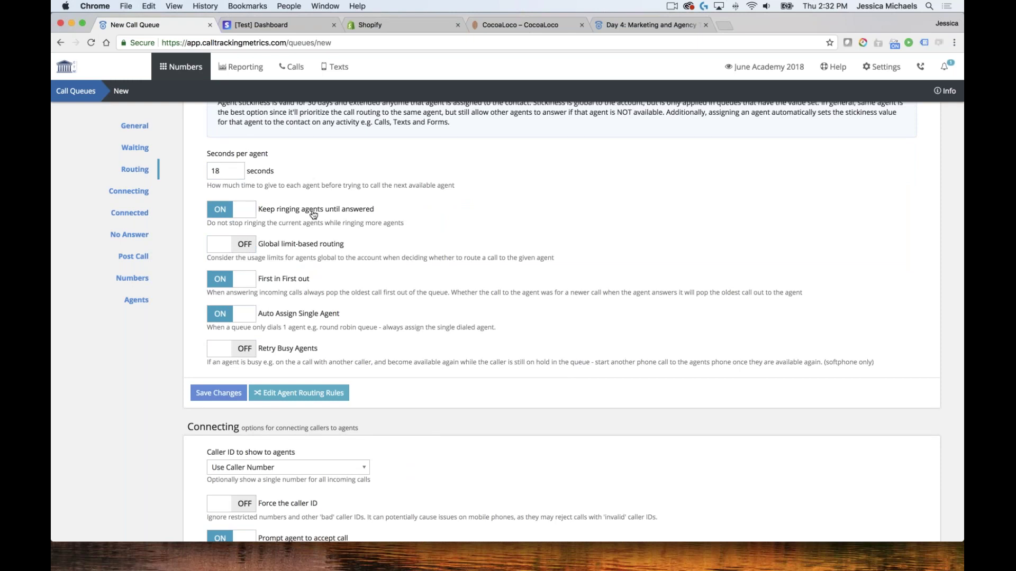
{"action": "scroll", "coordinate": [409, 215], "scroll_direction": "down", "scroll_amount": 3}
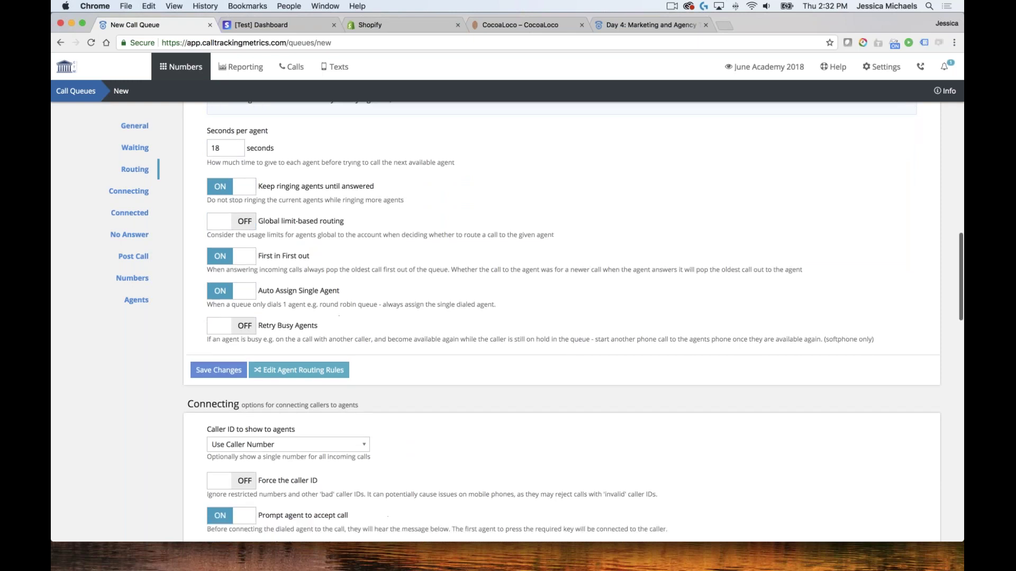
{"action": "scroll", "coordinate": [561, 321], "scroll_direction": "down", "scroll_amount": 2}
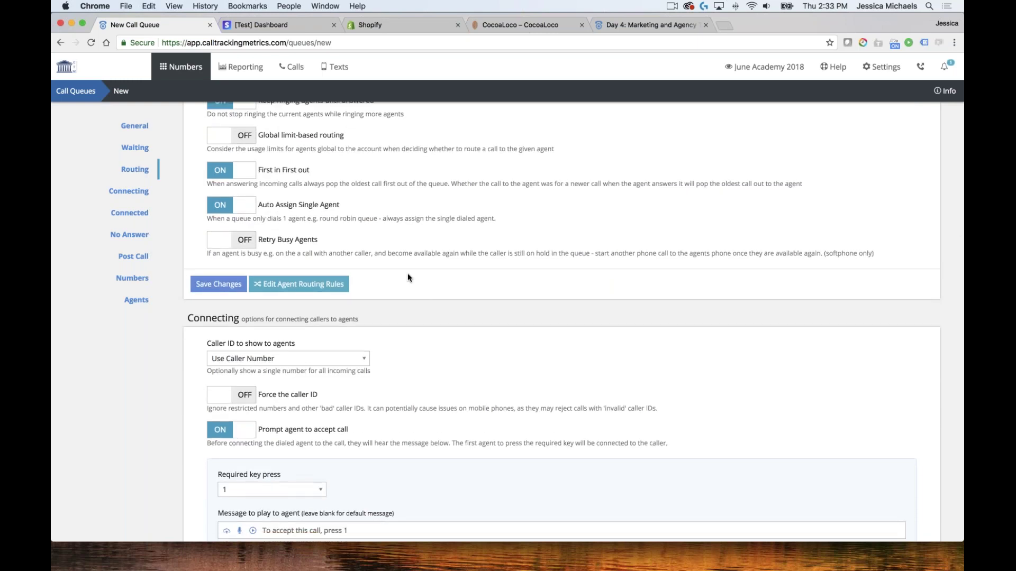
{"action": "scroll", "coordinate": [407, 273], "scroll_direction": "down", "scroll_amount": 6}
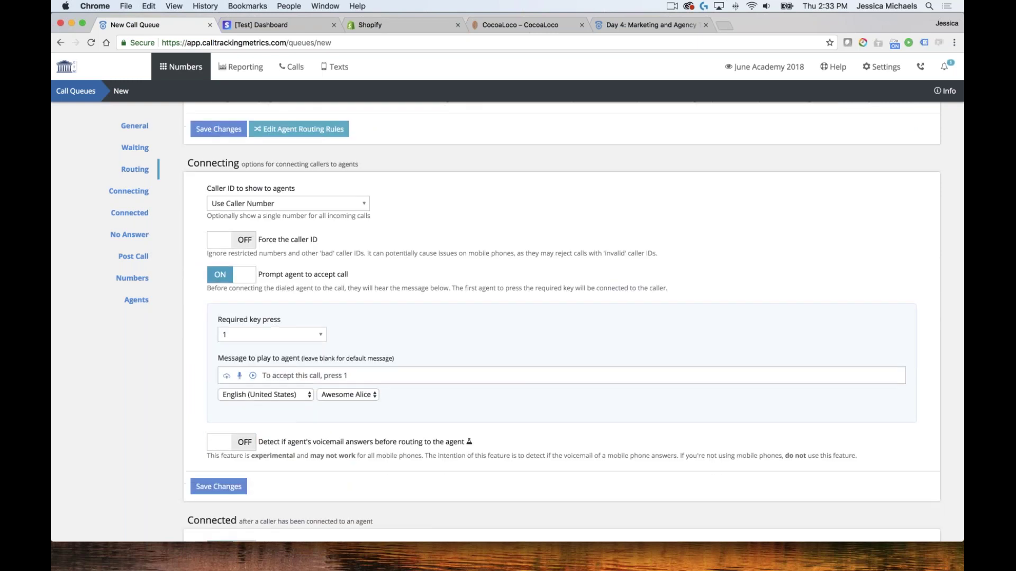
{"action": "scroll", "coordinate": [446, 287], "scroll_direction": "down", "scroll_amount": 2}
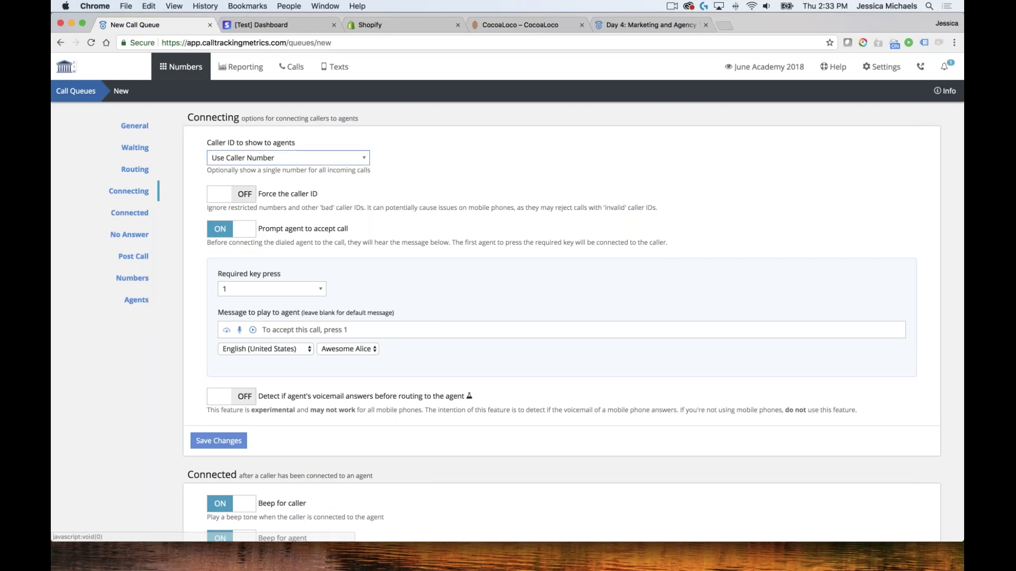
{"action": "left_click", "coordinate": [307, 164]}
{"action": "key", "text": "Down"}
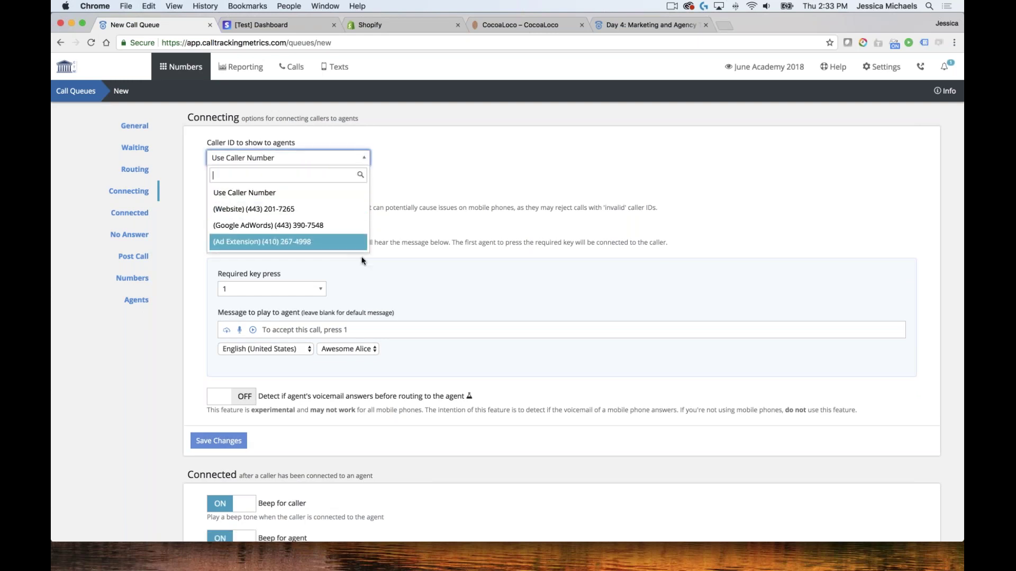
{"action": "left_click", "coordinate": [432, 173]}
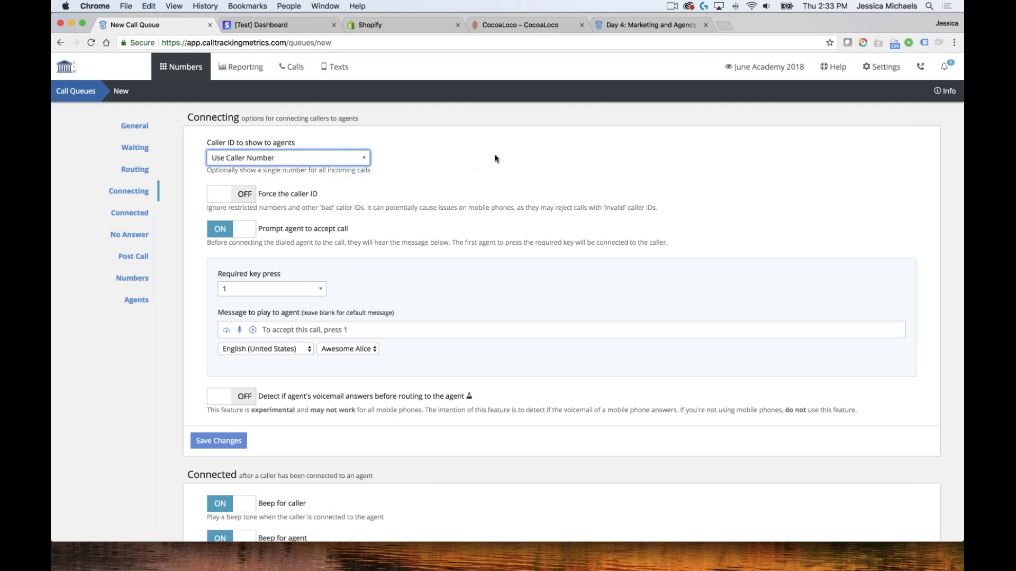
Switch 'Prompt agent to accept call' off
{"action": "scroll", "coordinate": [494, 159], "scroll_direction": "down", "scroll_amount": 3}
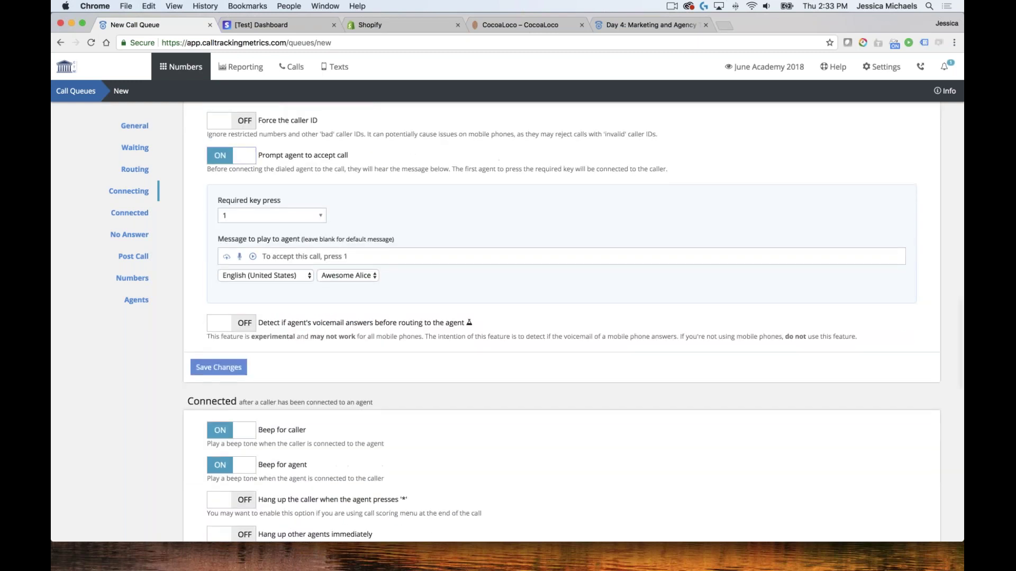
{"action": "scroll", "coordinate": [339, 147], "scroll_direction": "down", "scroll_amount": 2}
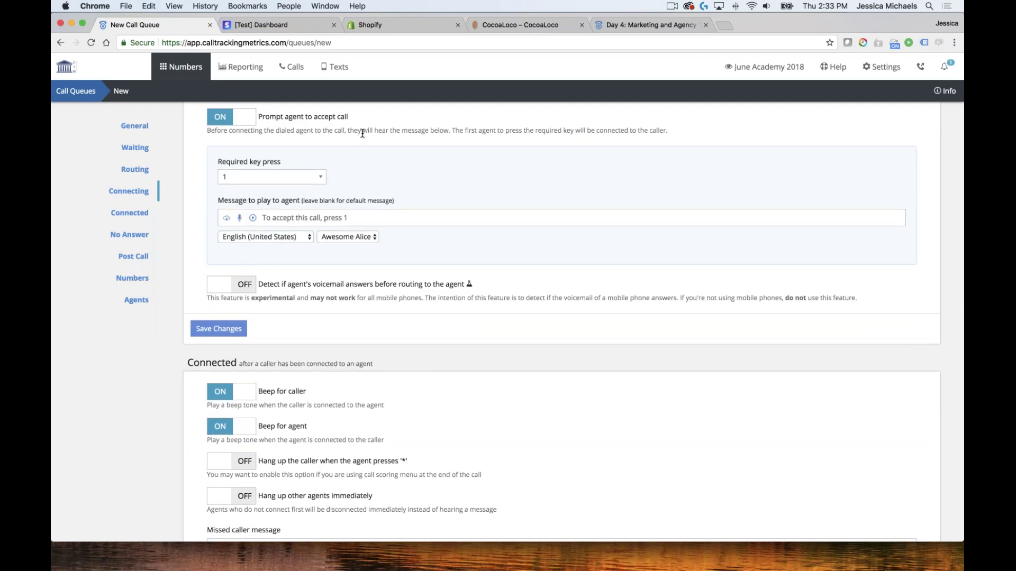
{"action": "scroll", "coordinate": [358, 133], "scroll_direction": "down", "scroll_amount": 1}
{"action": "scroll", "coordinate": [356, 144], "scroll_direction": "up", "scroll_amount": 2}
{"action": "scroll", "coordinate": [356, 143], "scroll_direction": "down", "scroll_amount": 1}
{"action": "scroll", "coordinate": [358, 140], "scroll_direction": "down", "scroll_amount": 1}
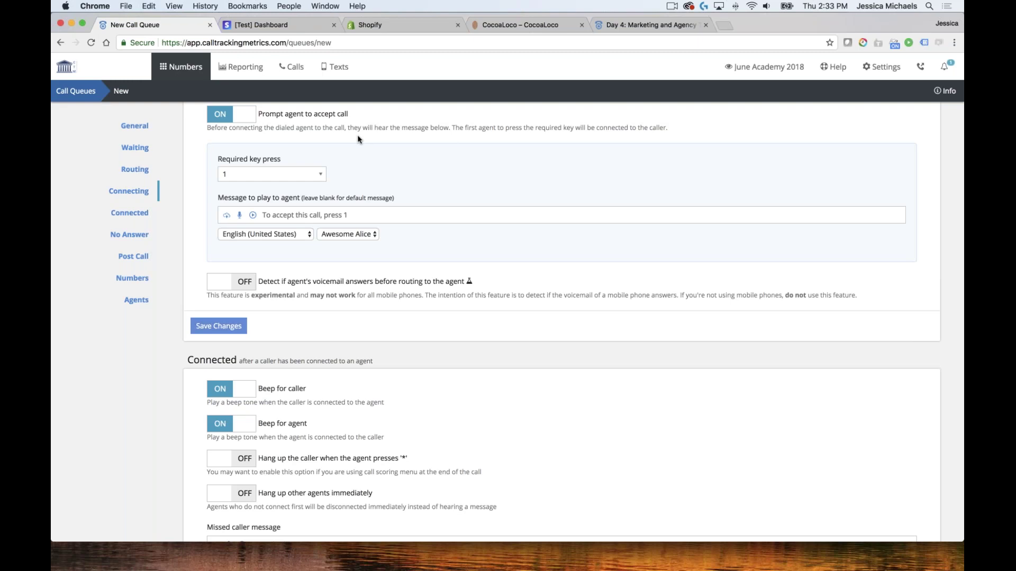
{"action": "left_click", "coordinate": [253, 118]}
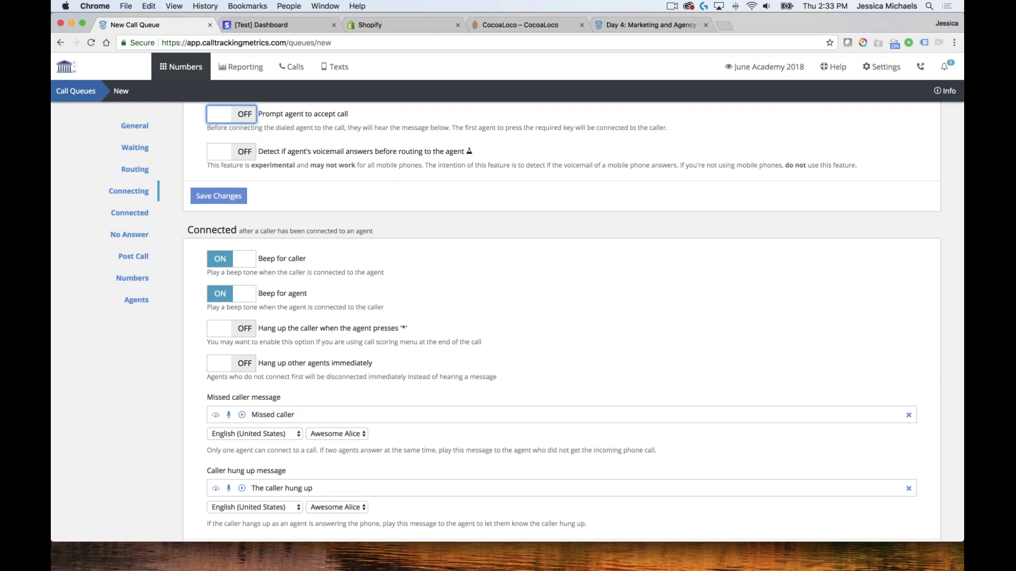
{"action": "scroll", "coordinate": [410, 162], "scroll_direction": "down", "scroll_amount": 5}
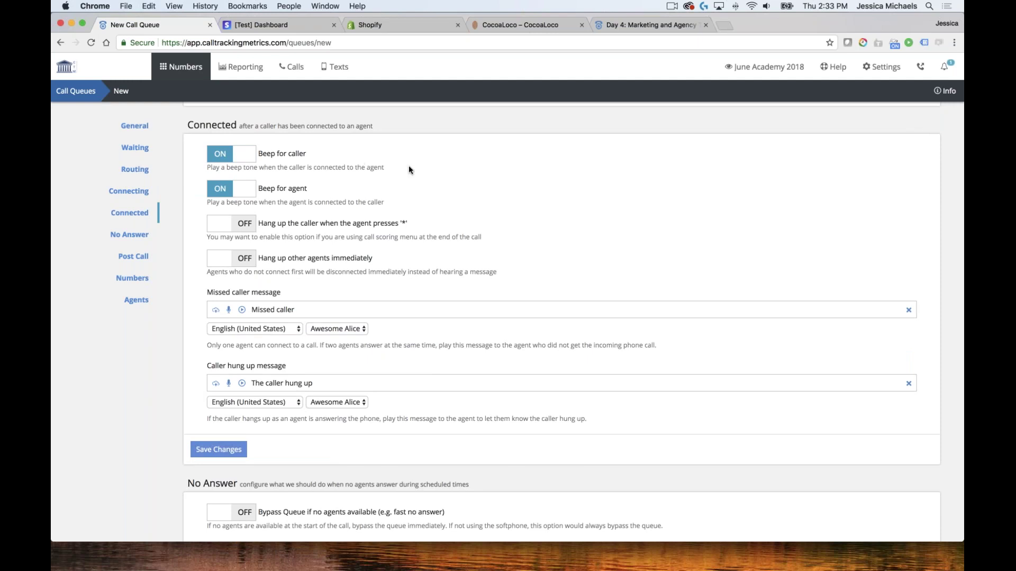
{"action": "scroll", "coordinate": [409, 166], "scroll_direction": "down", "scroll_amount": 2}
{"action": "scroll", "coordinate": [408, 169], "scroll_direction": "down", "scroll_amount": 1}
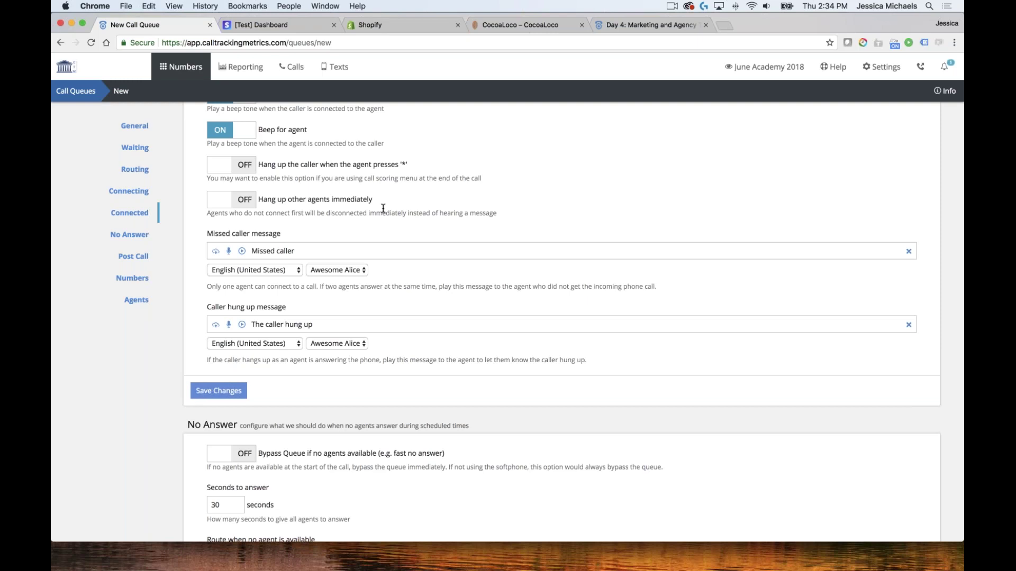
{"action": "scroll", "coordinate": [383, 209], "scroll_direction": "down", "scroll_amount": 5}
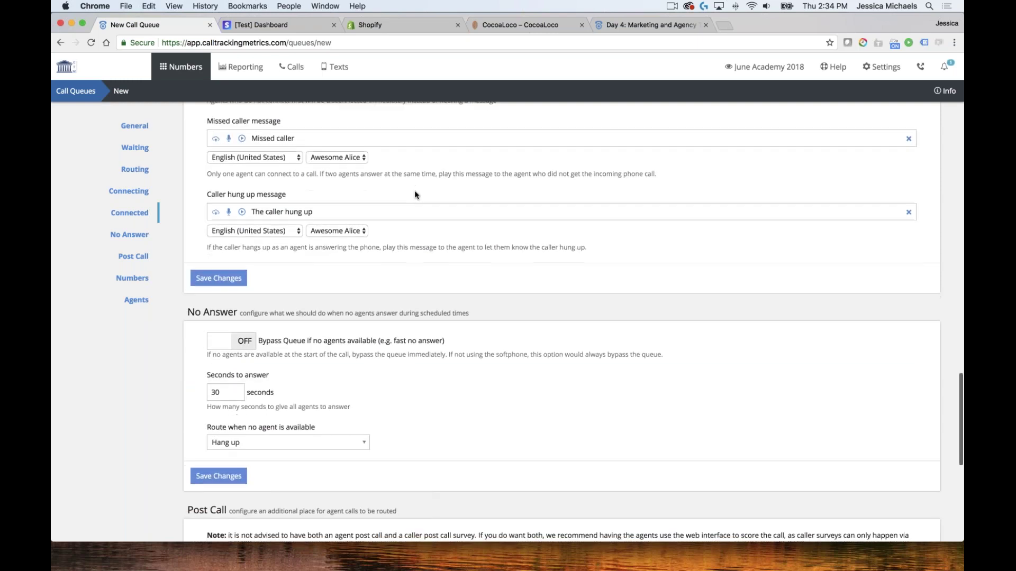
{"action": "scroll", "coordinate": [415, 195], "scroll_direction": "down", "scroll_amount": 4}
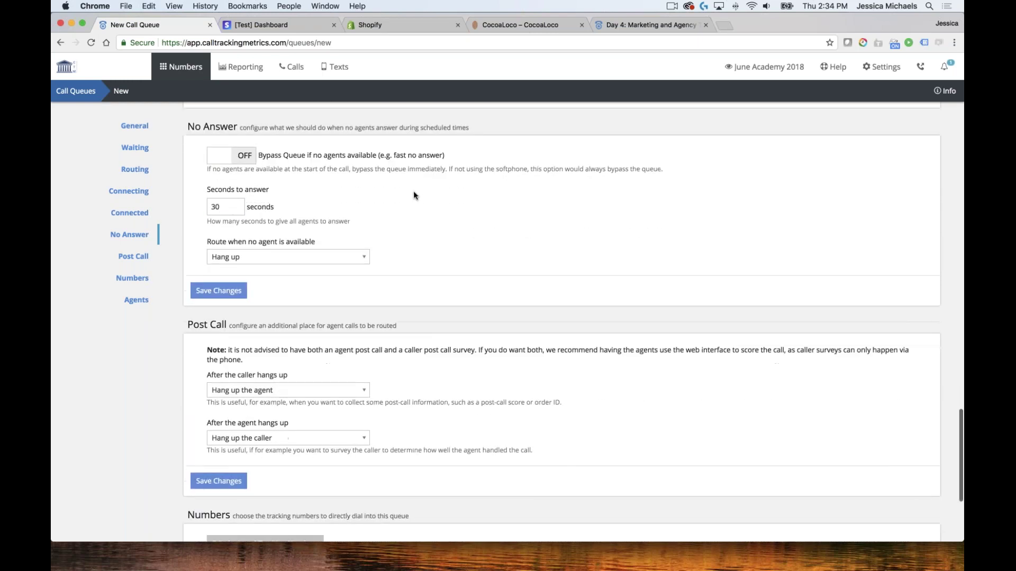
{"action": "left_click", "coordinate": [409, 196]}
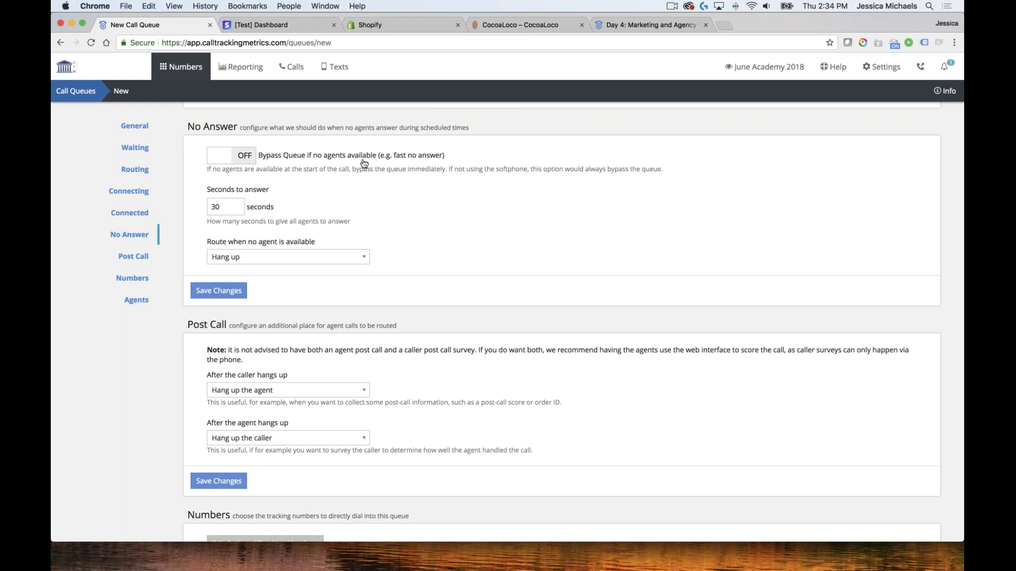
{"action": "scroll", "coordinate": [364, 163], "scroll_direction": "down", "scroll_amount": 1}
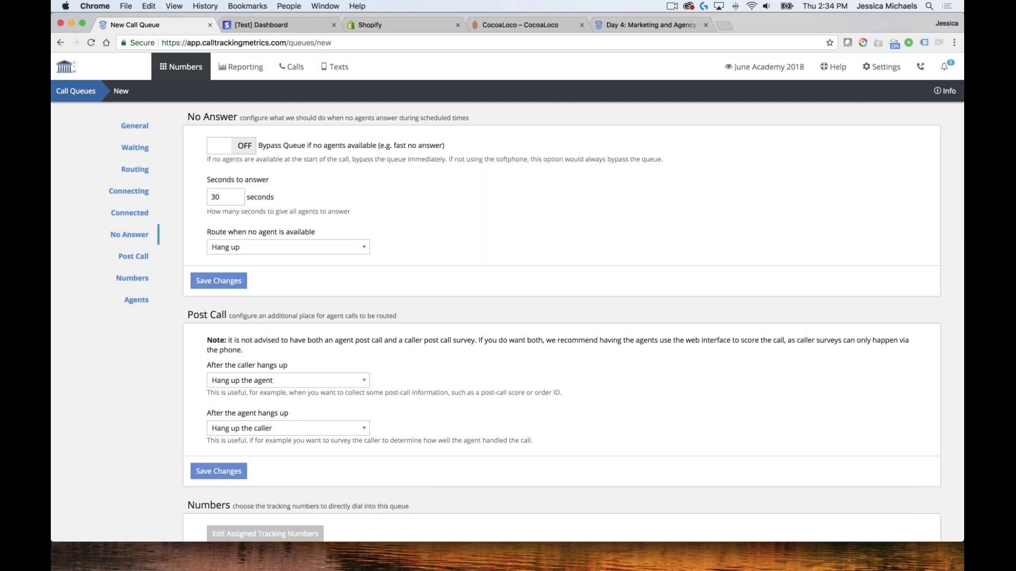
{"action": "left_click", "coordinate": [251, 149]}
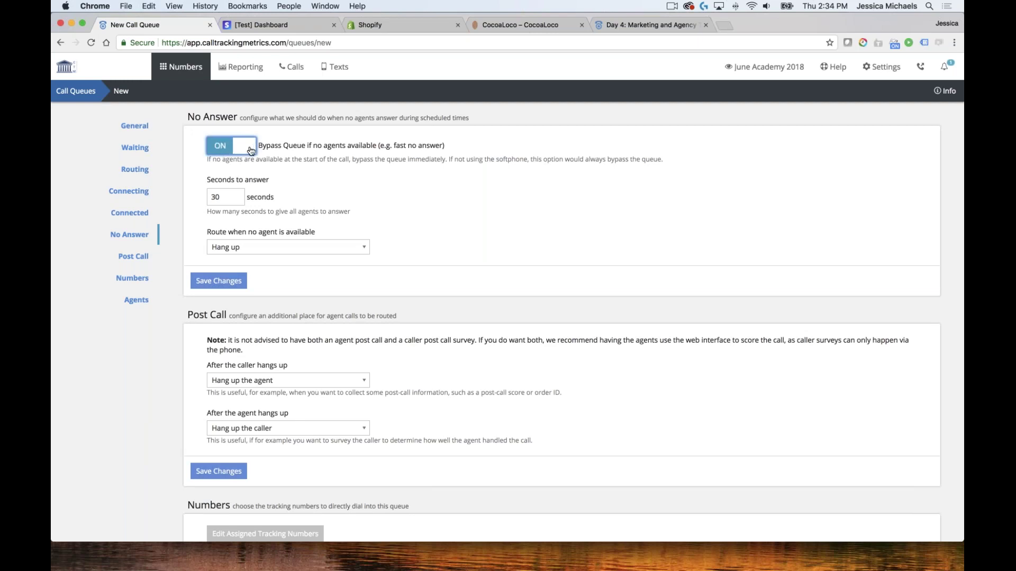
{"action": "left_click", "coordinate": [299, 246]}
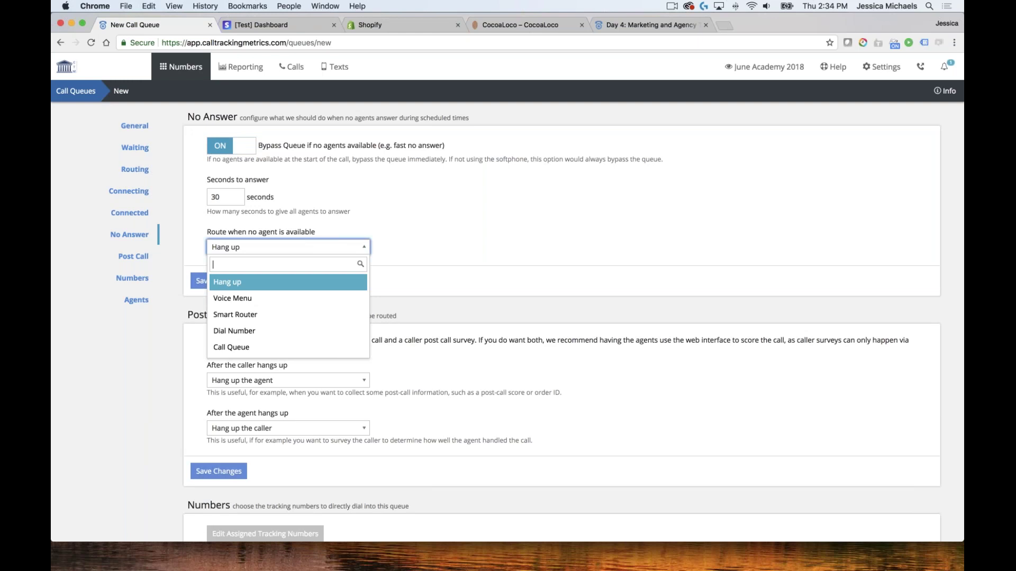
{"action": "left_click", "coordinate": [237, 153]}
{"action": "left_click", "coordinate": [238, 153]}
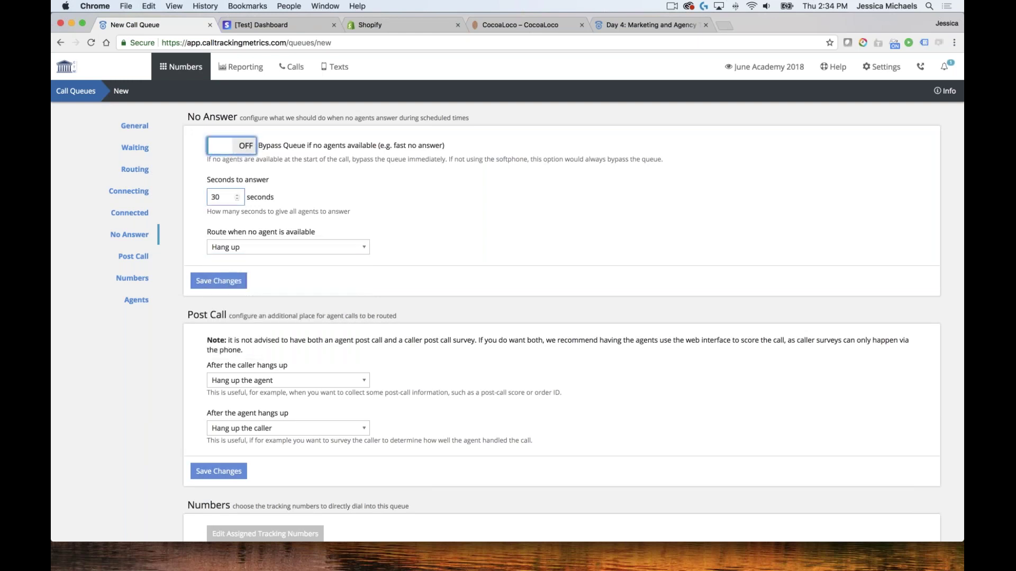
{"action": "scroll", "coordinate": [428, 199], "scroll_direction": "down", "scroll_amount": 4}
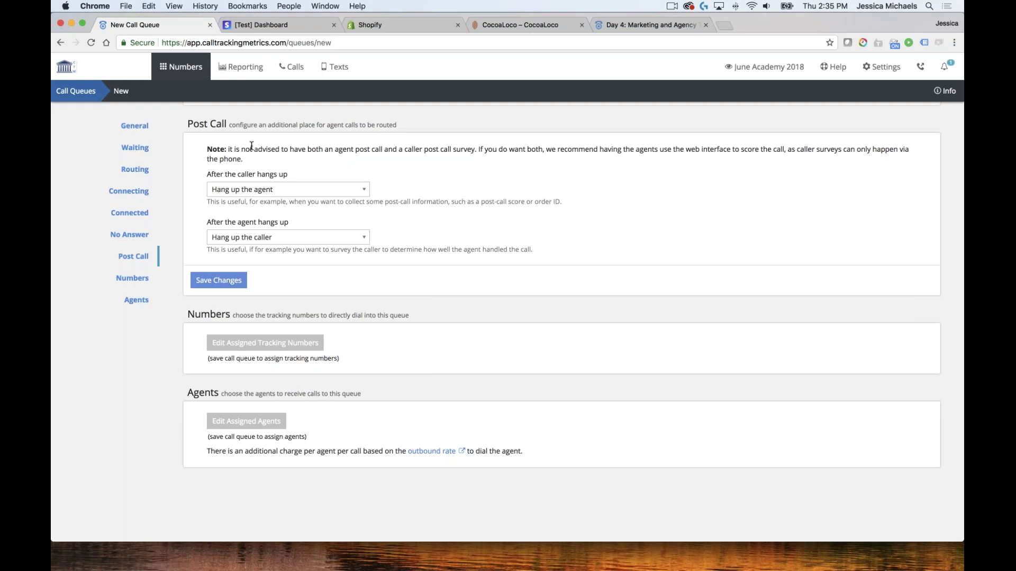
{"action": "left_click", "coordinate": [362, 192]}
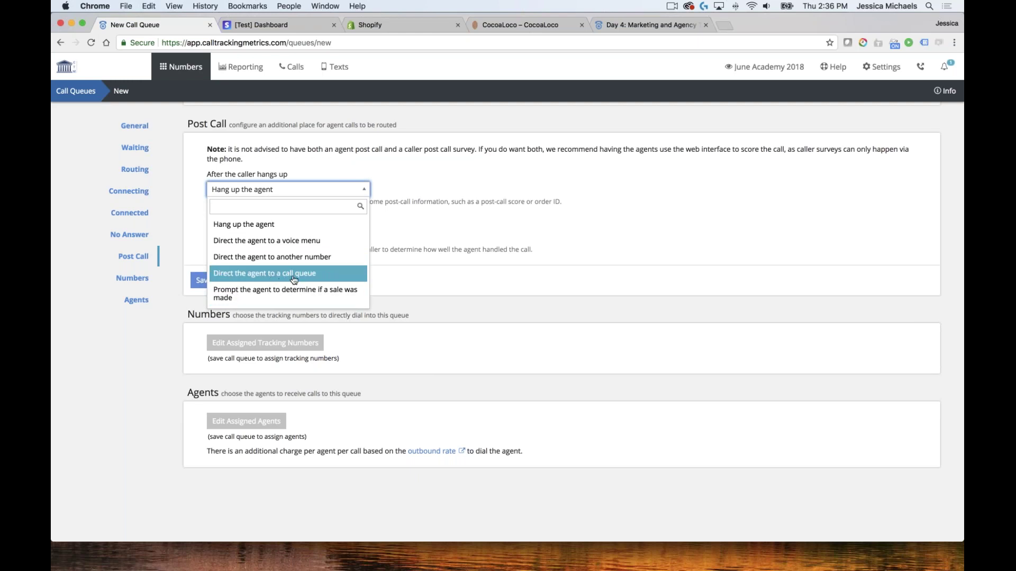
{"action": "key", "text": "Down"}
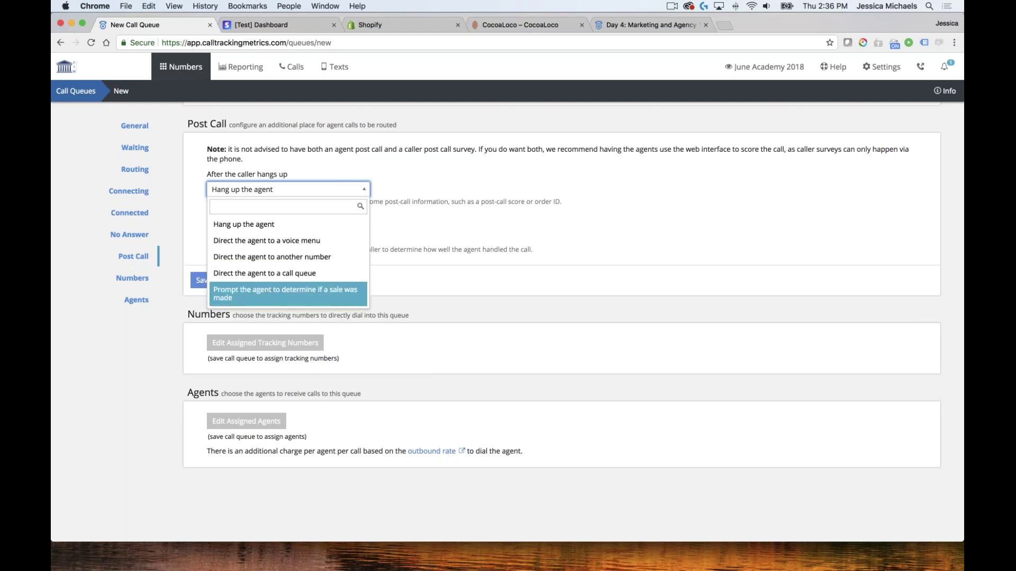
{"action": "key", "text": "Return"}
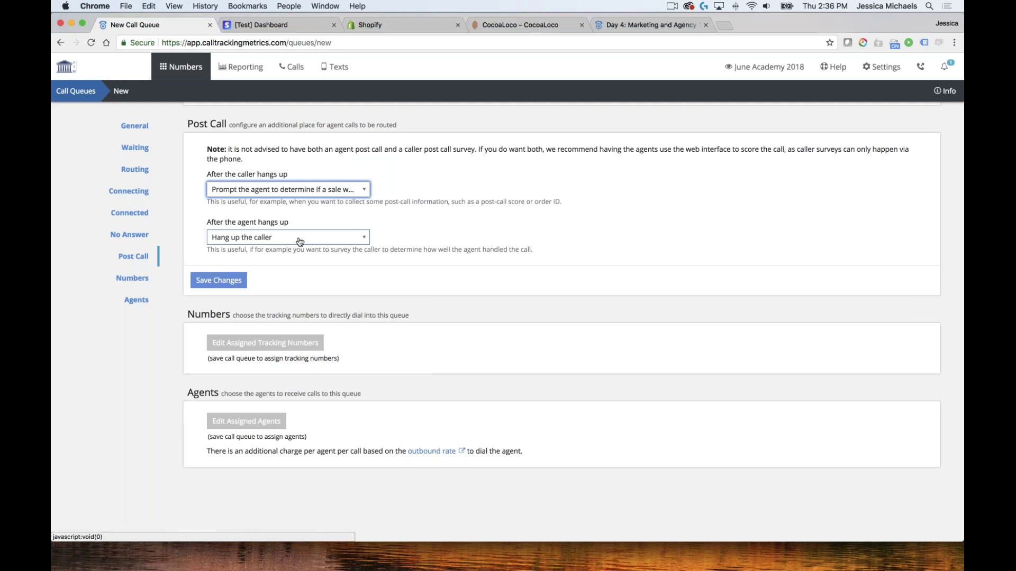
{"action": "left_click", "coordinate": [300, 239]}
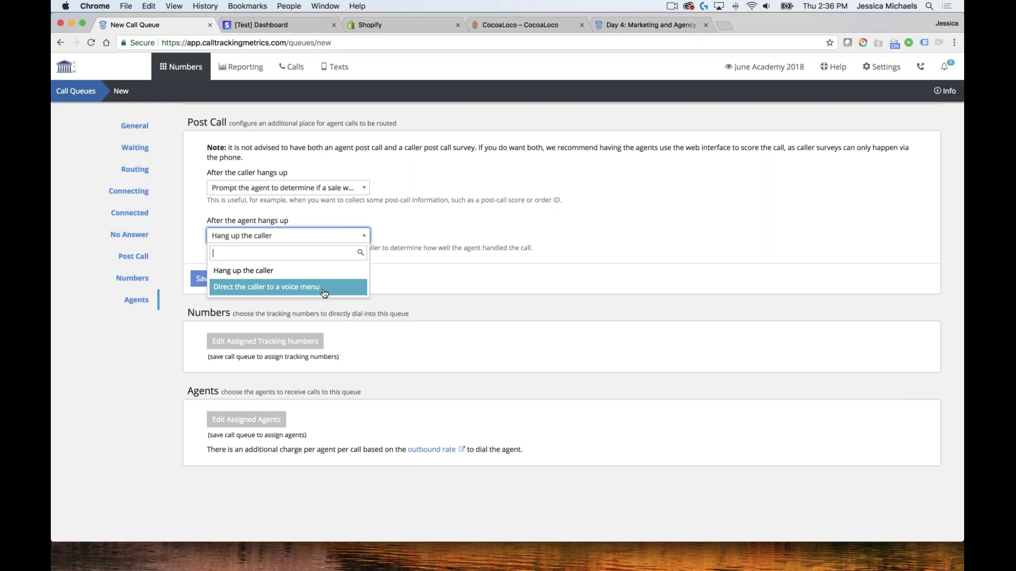
{"action": "left_click", "coordinate": [275, 270]}
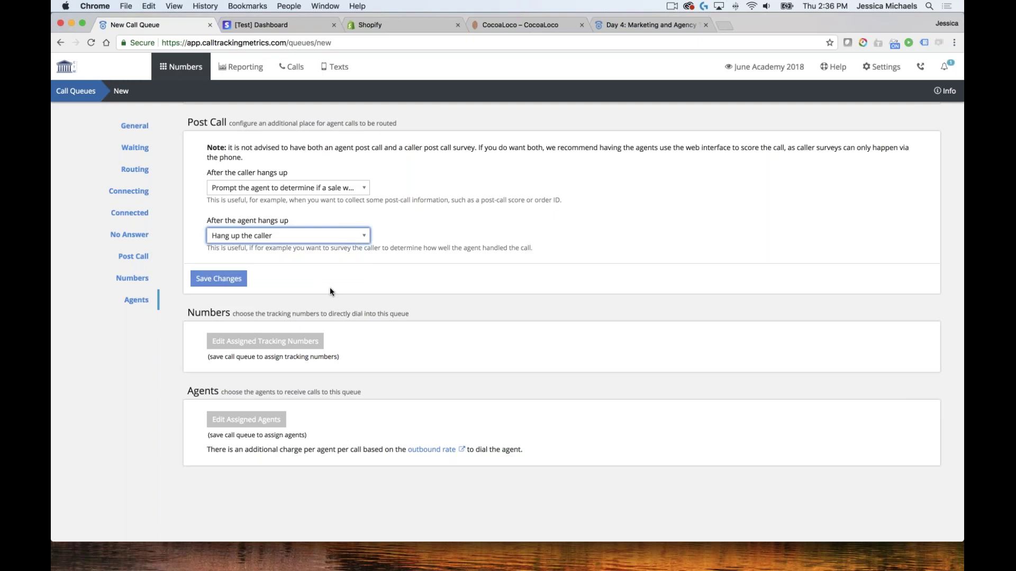
{"action": "scroll", "coordinate": [560, 317], "scroll_direction": "up", "scroll_amount": 20}
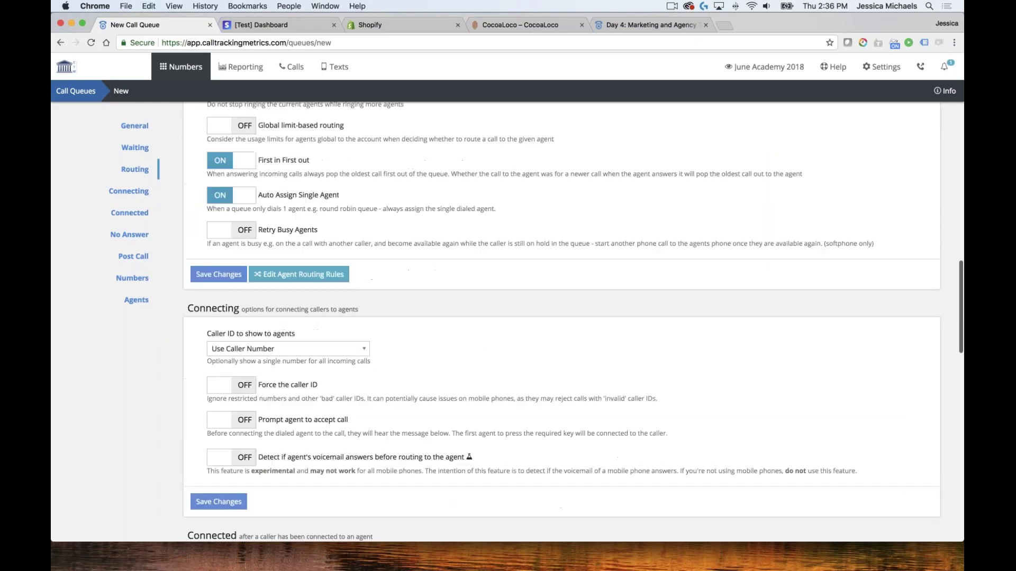
Review the new Sales Queue's settings and save it with Save Changes
{"action": "scroll", "coordinate": [399, 231], "scroll_direction": "up", "scroll_amount": 3}
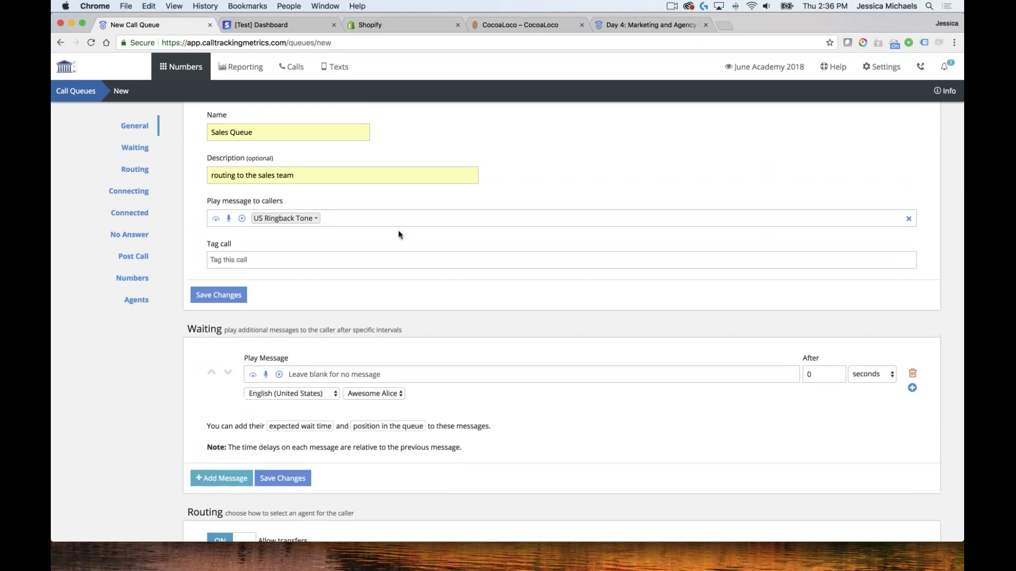
{"action": "scroll", "coordinate": [399, 231], "scroll_direction": "down", "scroll_amount": 5}
{"action": "scroll", "coordinate": [325, 217], "scroll_direction": "down", "scroll_amount": 15}
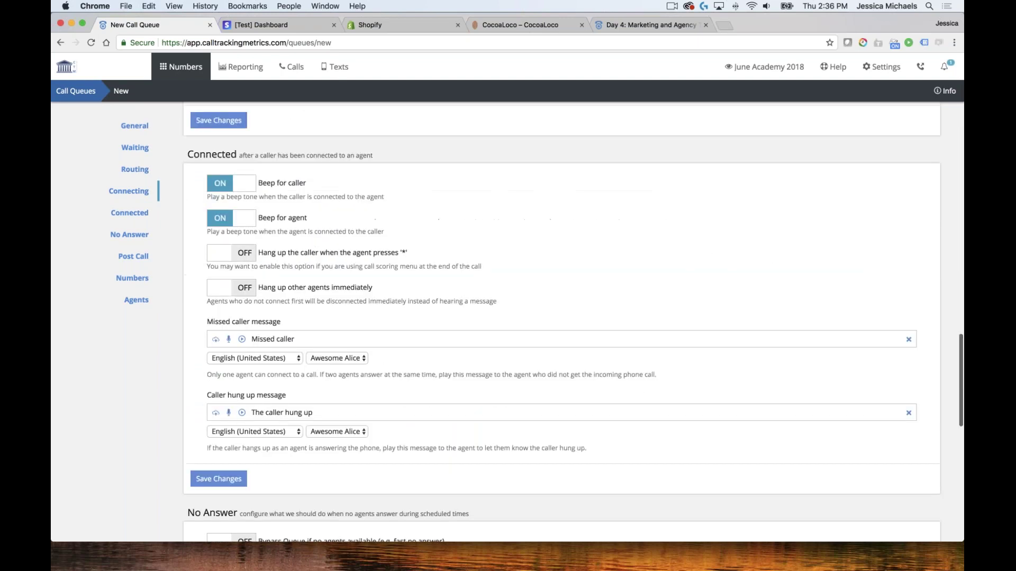
{"action": "scroll", "coordinate": [326, 217], "scroll_direction": "down", "scroll_amount": 3}
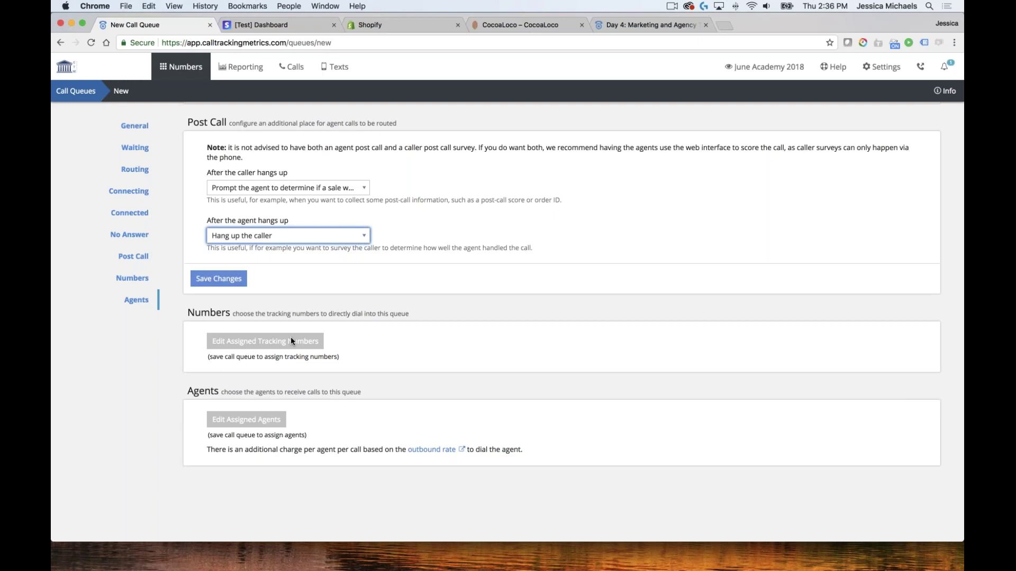
{"action": "left_click", "coordinate": [211, 392]}
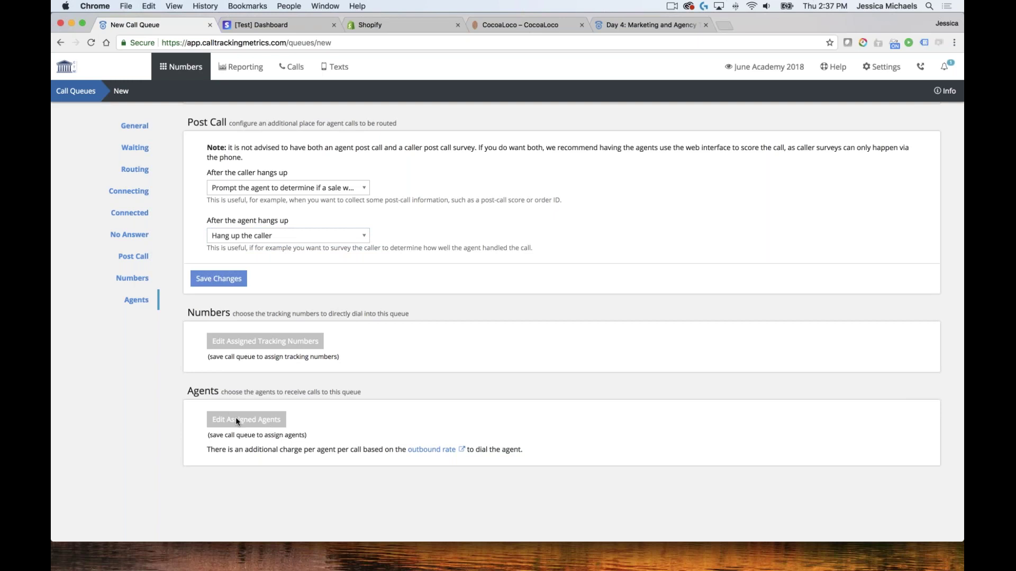
{"action": "left_click", "coordinate": [219, 279]}
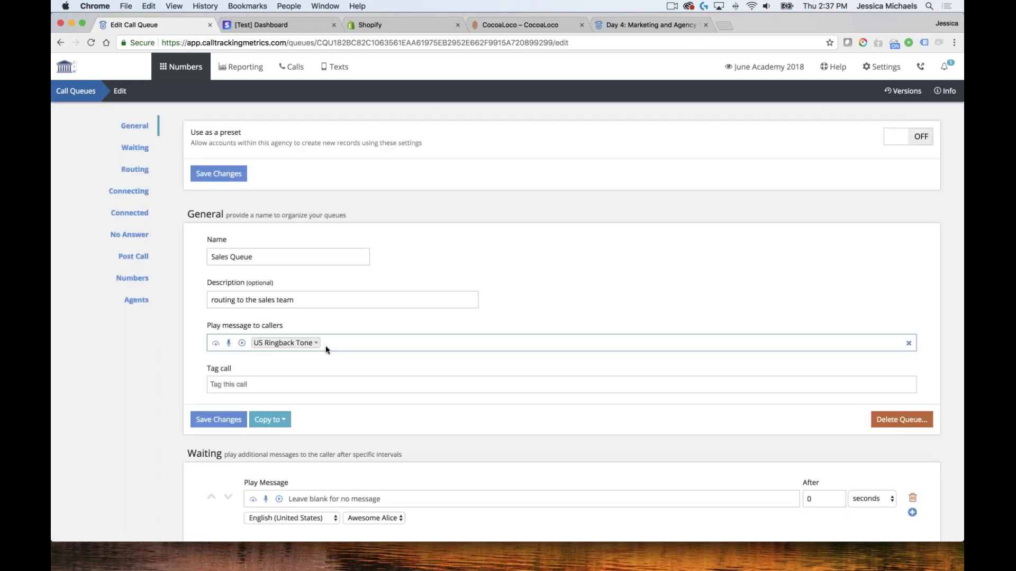
{"action": "scroll", "coordinate": [325, 345], "scroll_direction": "down", "scroll_amount": 4}
Move four available agents into the Sales Queue's Assigned agents and save
{"action": "scroll", "coordinate": [560, 323], "scroll_direction": "down", "scroll_amount": 15}
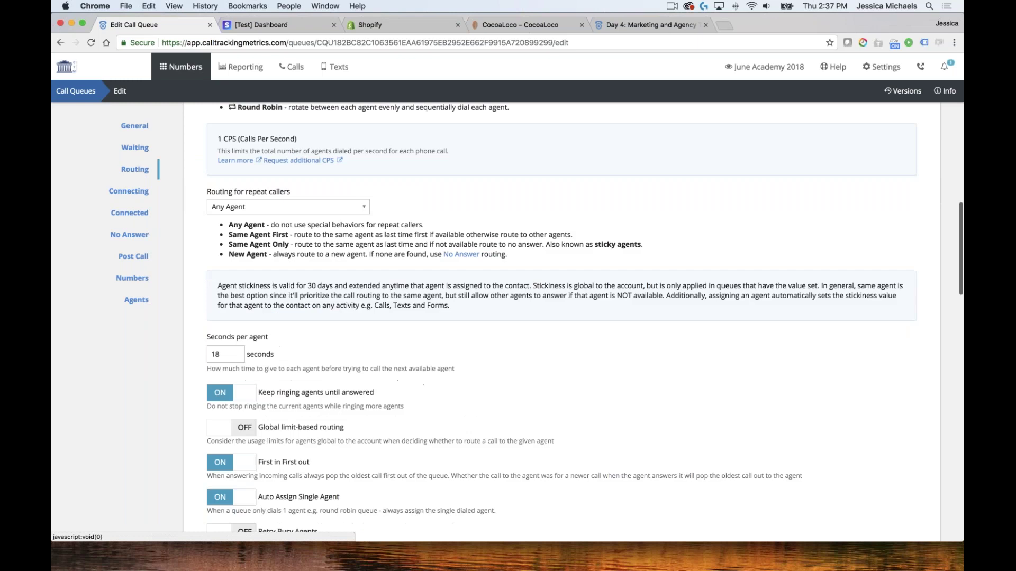
{"action": "scroll", "coordinate": [560, 323], "scroll_direction": "down", "scroll_amount": 20}
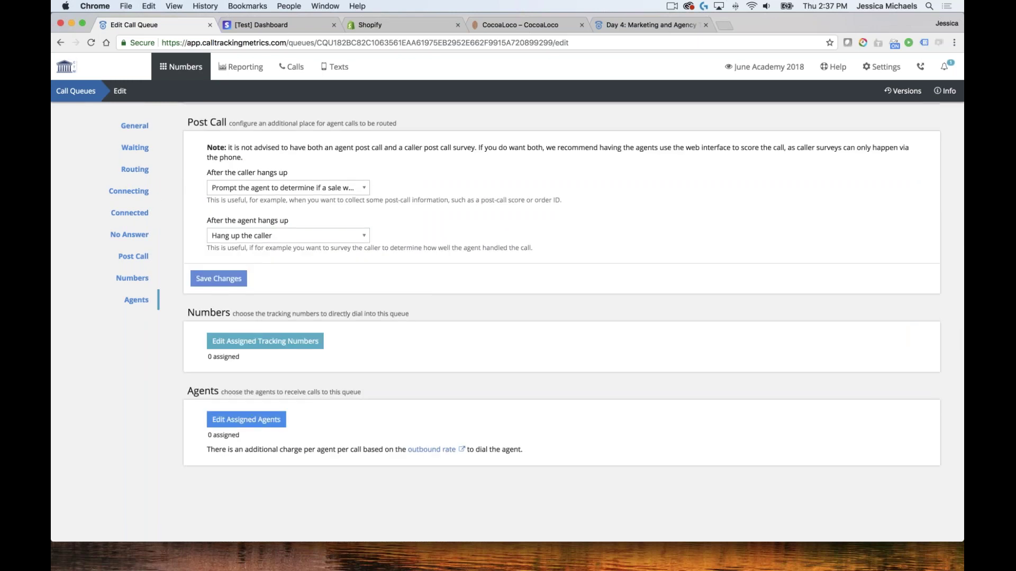
{"action": "left_click", "coordinate": [246, 420]}
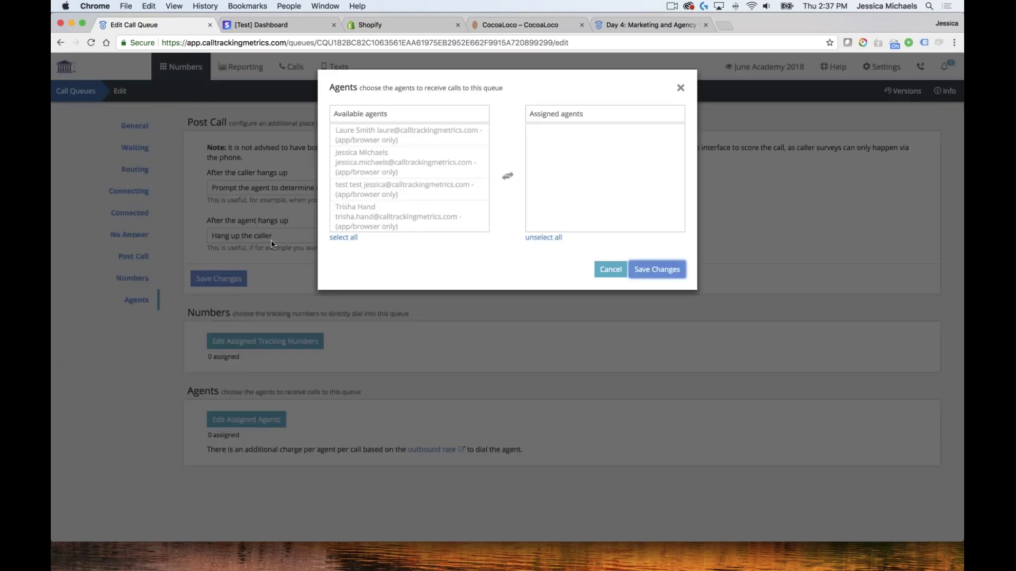
{"action": "left_click", "coordinate": [386, 174]}
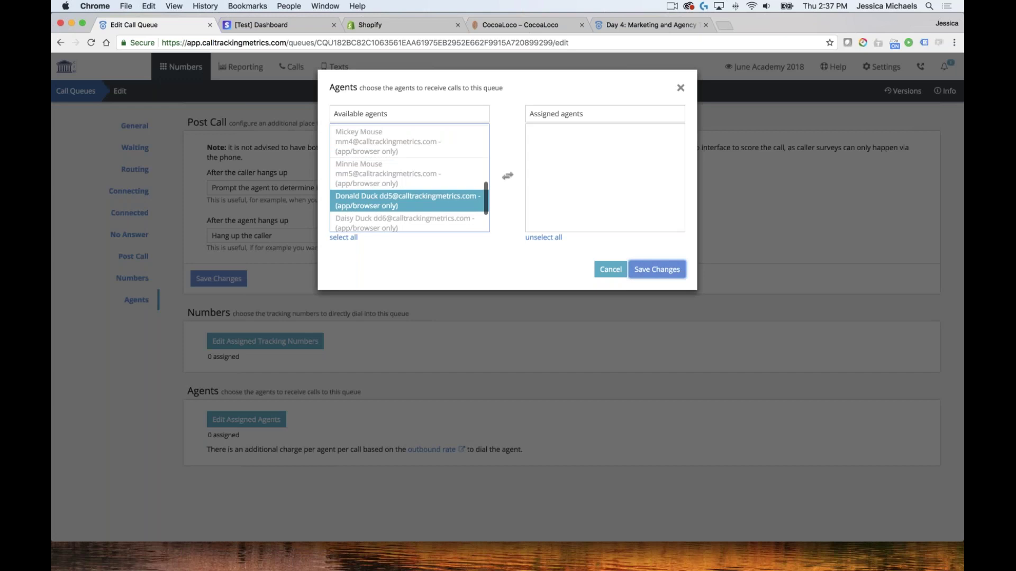
{"action": "left_click", "coordinate": [443, 141]}
{"action": "left_click", "coordinate": [443, 142]}
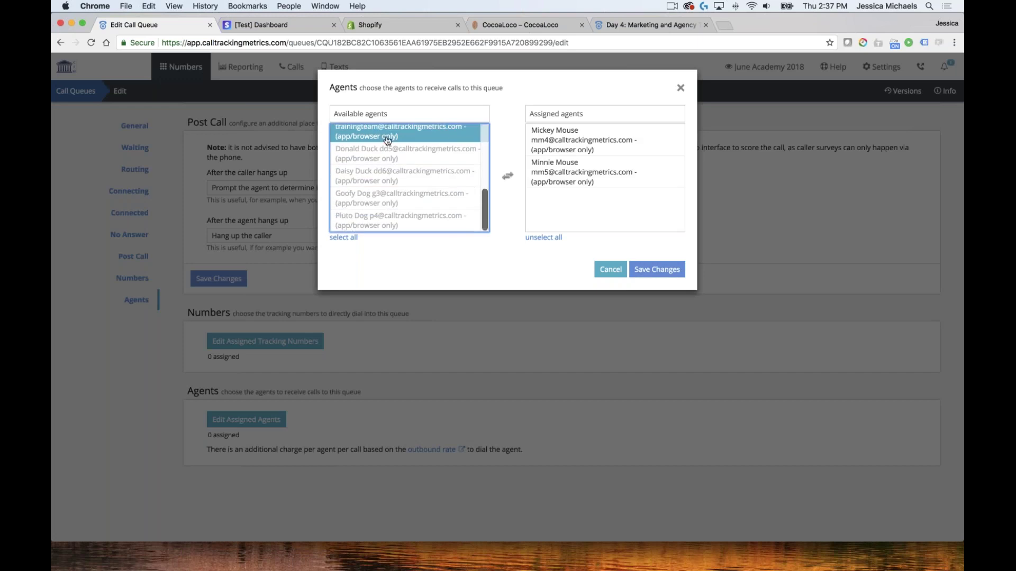
{"action": "key", "text": "Down"}
{"action": "scroll", "coordinate": [401, 191], "scroll_direction": "down", "scroll_amount": 1}
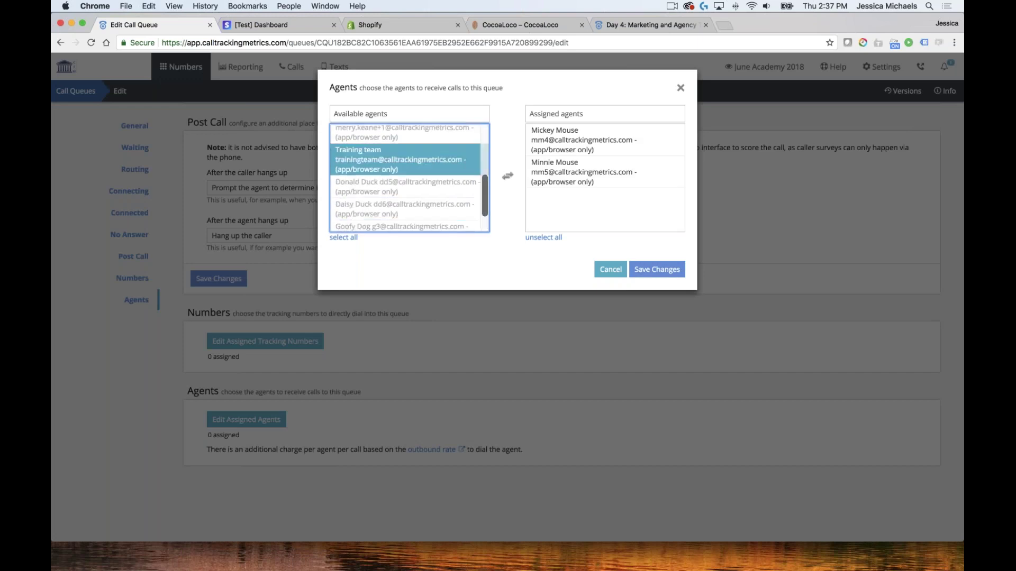
{"action": "left_click", "coordinate": [401, 190]}
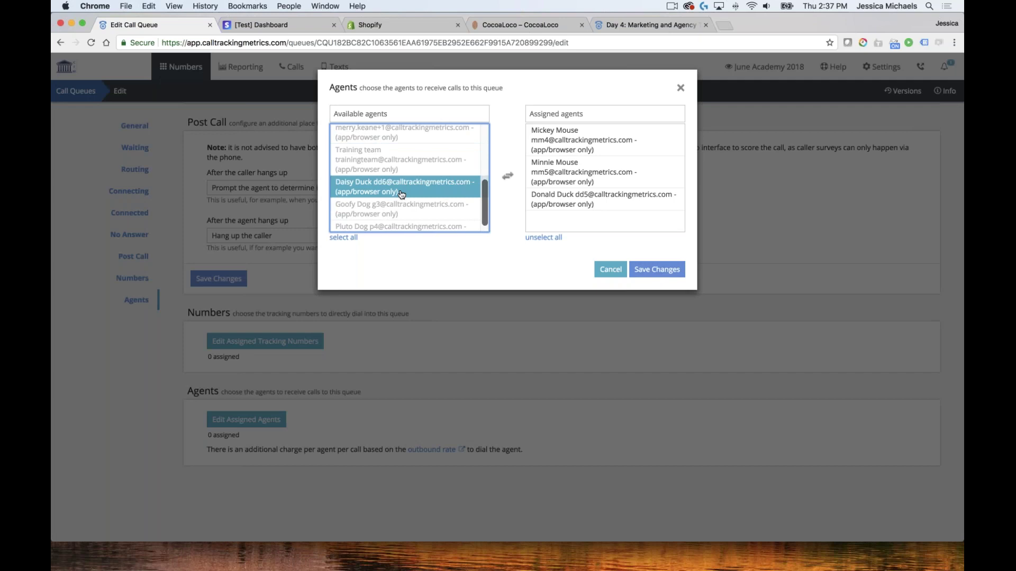
{"action": "left_click", "coordinate": [401, 193]}
{"action": "left_click", "coordinate": [656, 270]}
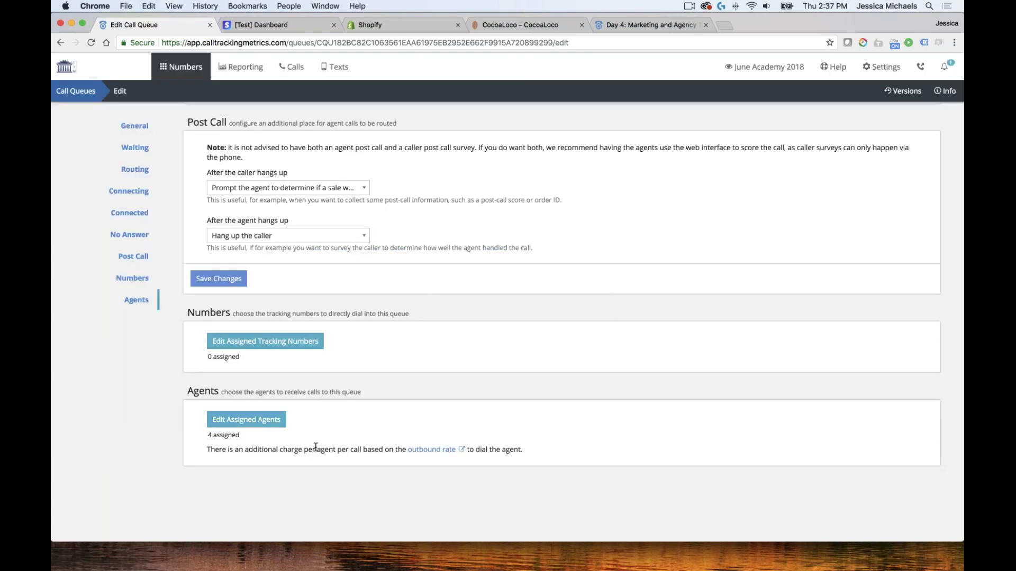
{"action": "scroll", "coordinate": [506, 349], "scroll_direction": "up", "scroll_amount": 15}
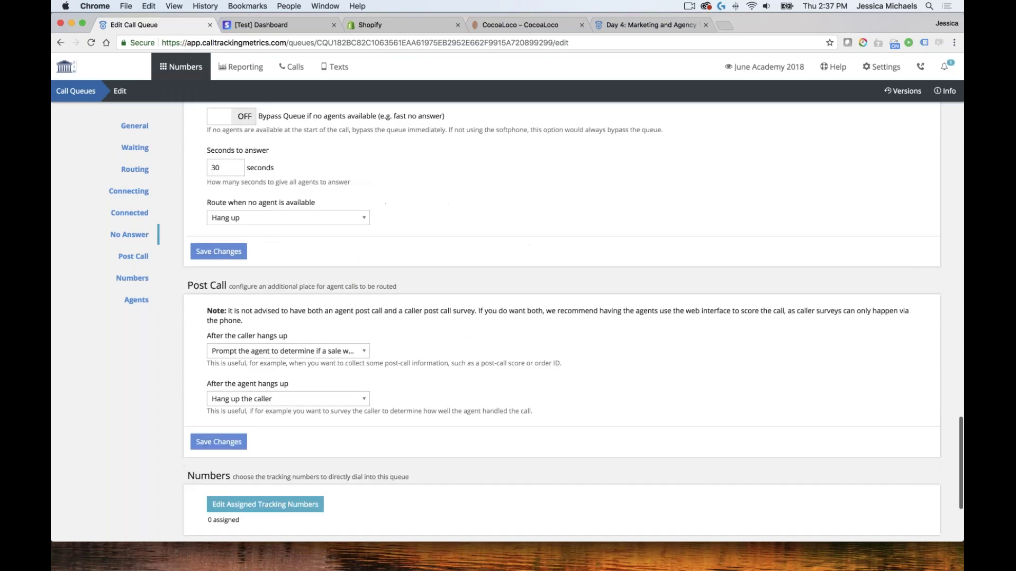
{"action": "scroll", "coordinate": [496, 355], "scroll_direction": "up", "scroll_amount": 10}
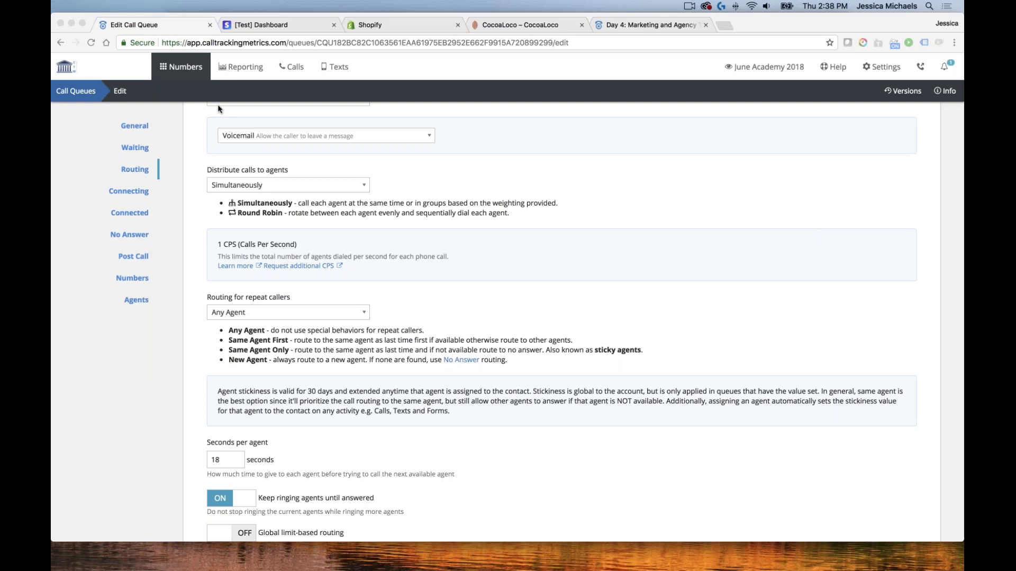
{"action": "left_click", "coordinate": [185, 67]}
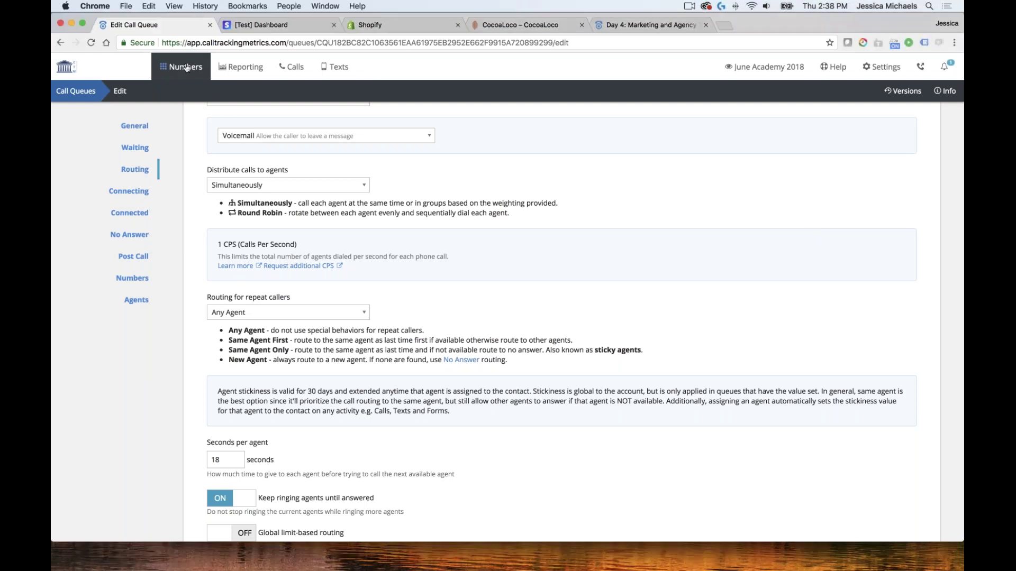
Open the Main Routing voice menu and go to menu item 1, Call Agent
{"action": "left_click", "coordinate": [186, 67]}
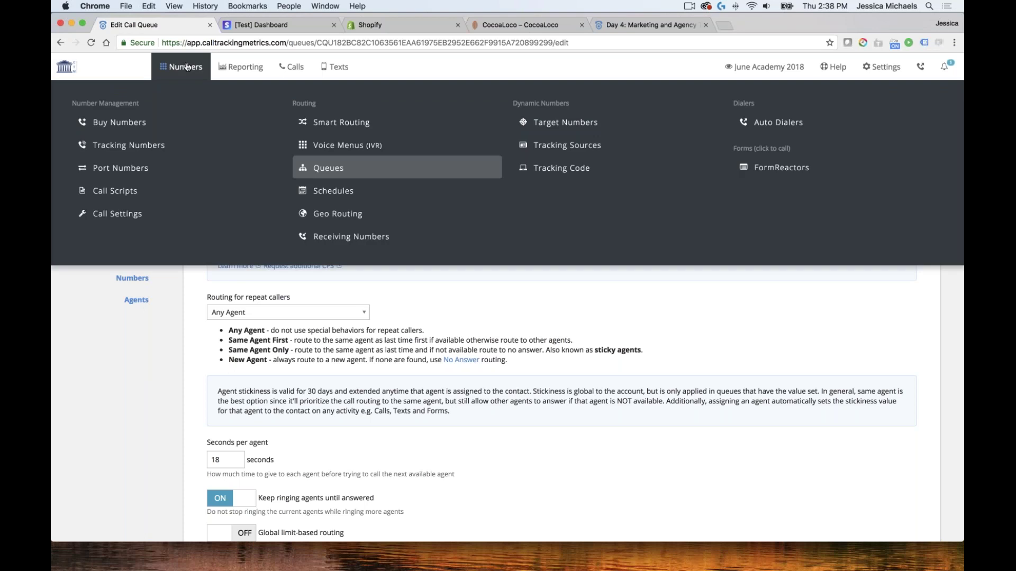
{"action": "left_click", "coordinate": [359, 146]}
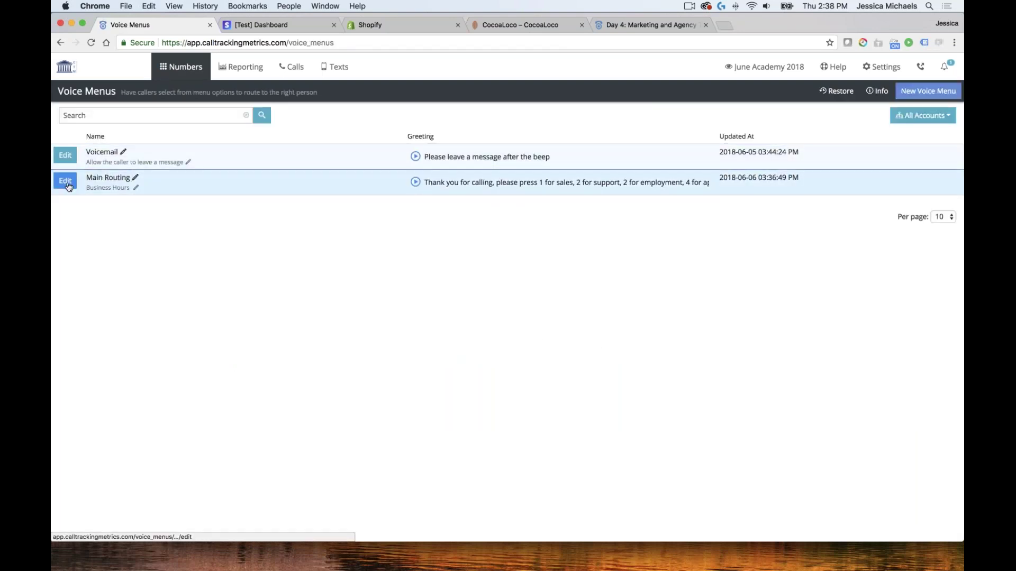
{"action": "left_click", "coordinate": [74, 185]}
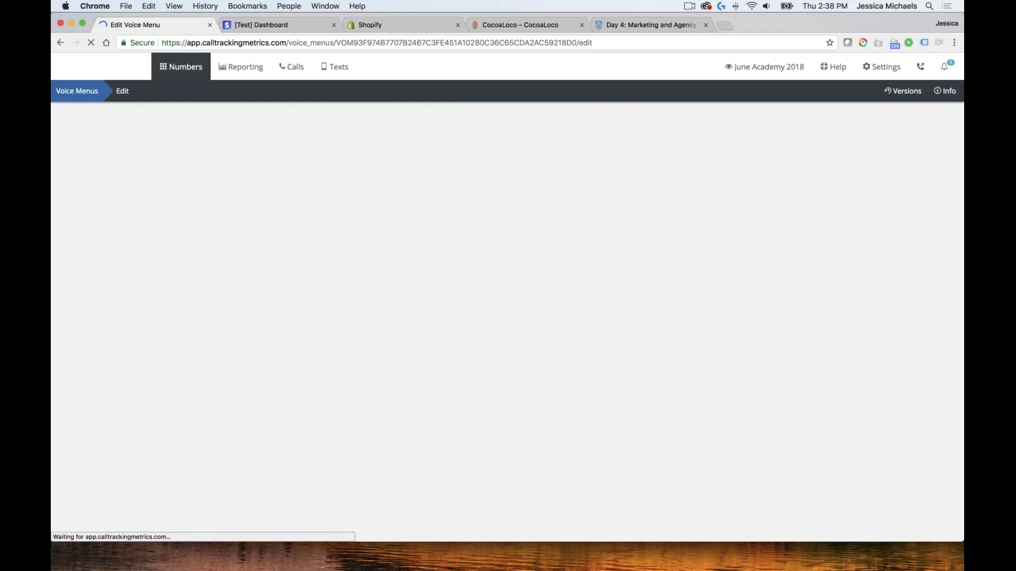
{"action": "scroll", "coordinate": [559, 173], "scroll_direction": "down", "scroll_amount": 1}
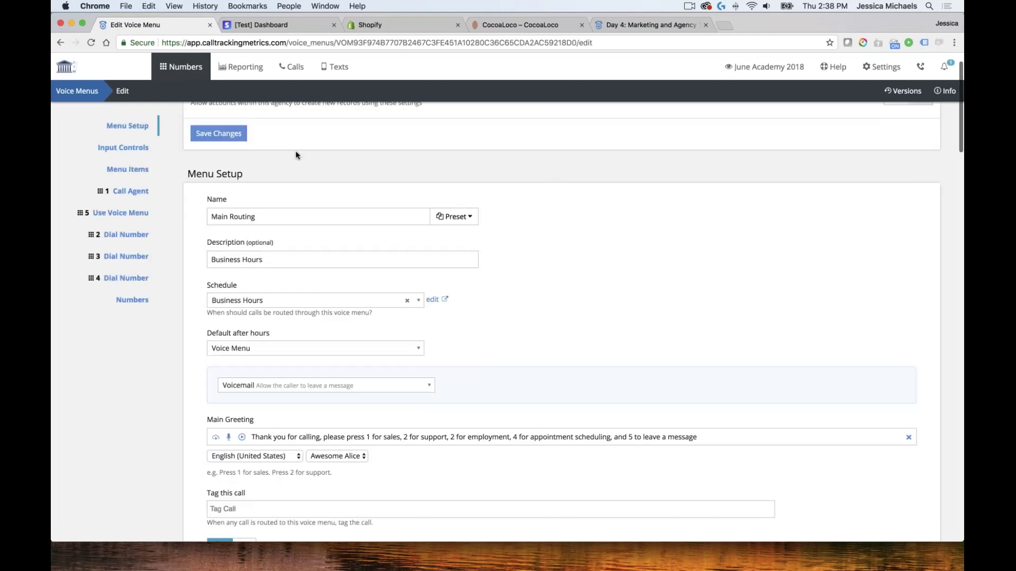
{"action": "scroll", "coordinate": [568, 182], "scroll_direction": "down", "scroll_amount": 2}
{"action": "scroll", "coordinate": [566, 184], "scroll_direction": "down", "scroll_amount": 12}
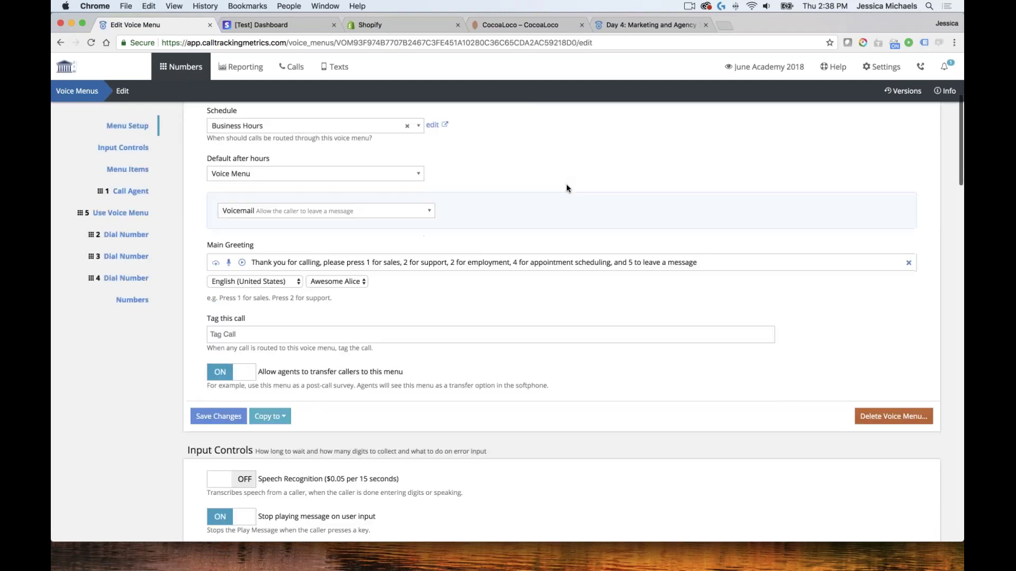
{"action": "scroll", "coordinate": [564, 185], "scroll_direction": "down", "scroll_amount": 5}
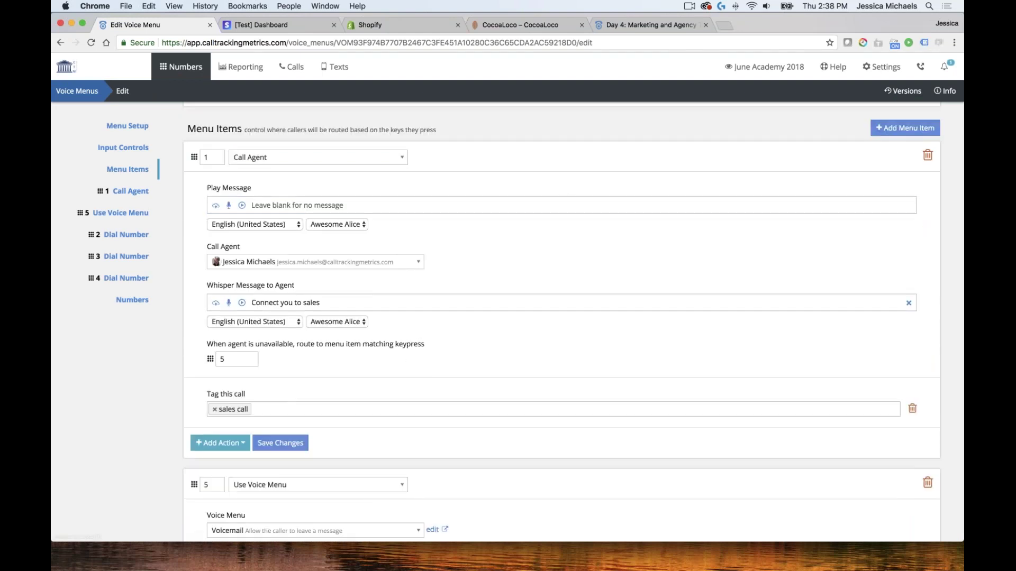
{"action": "left_click", "coordinate": [123, 147]}
{"action": "scroll", "coordinate": [382, 161], "scroll_direction": "up", "scroll_amount": 6}
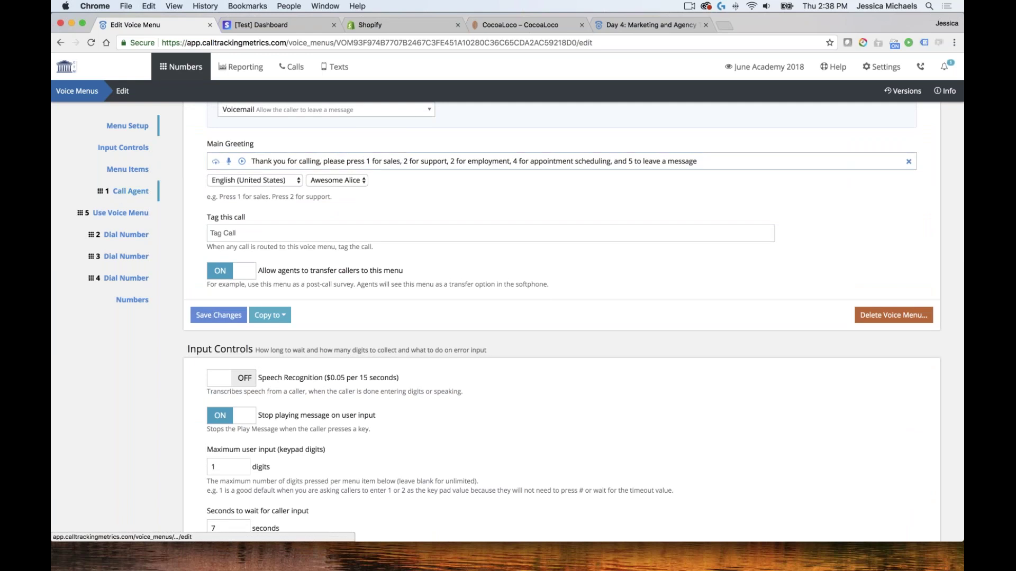
{"action": "left_click", "coordinate": [121, 193]}
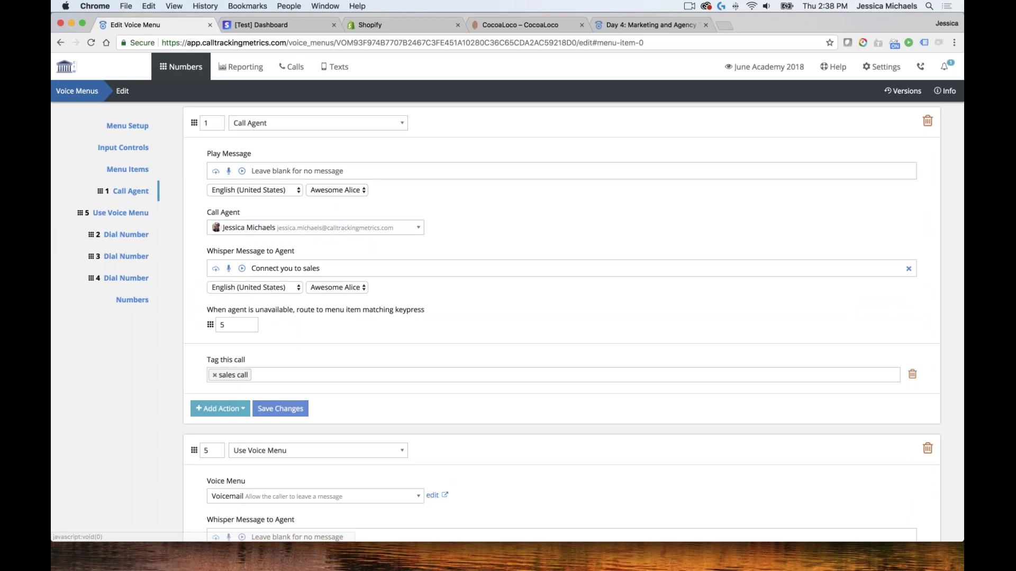
Set item 1's action to Call Queue with Sales Queue and save the menu
{"action": "left_click", "coordinate": [316, 129]}
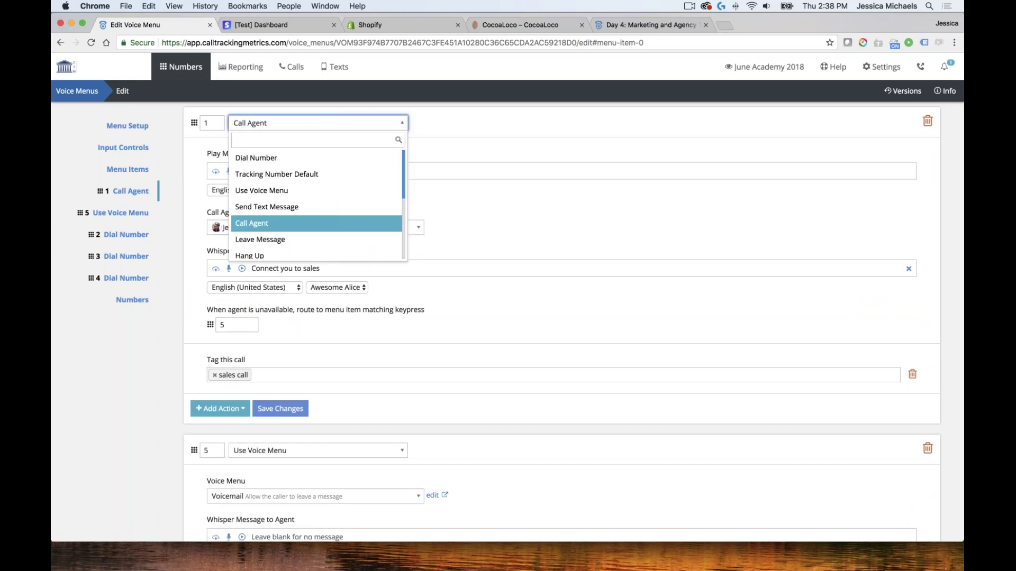
{"action": "scroll", "coordinate": [296, 206], "scroll_direction": "down", "scroll_amount": 1}
{"action": "scroll", "coordinate": [256, 203], "scroll_direction": "down", "scroll_amount": 2}
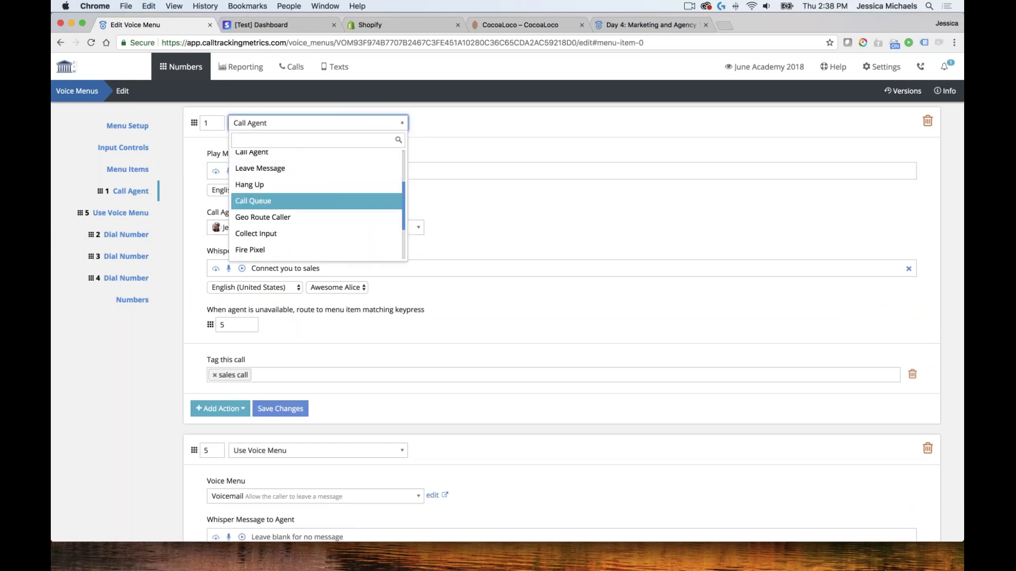
{"action": "left_click", "coordinate": [256, 203]}
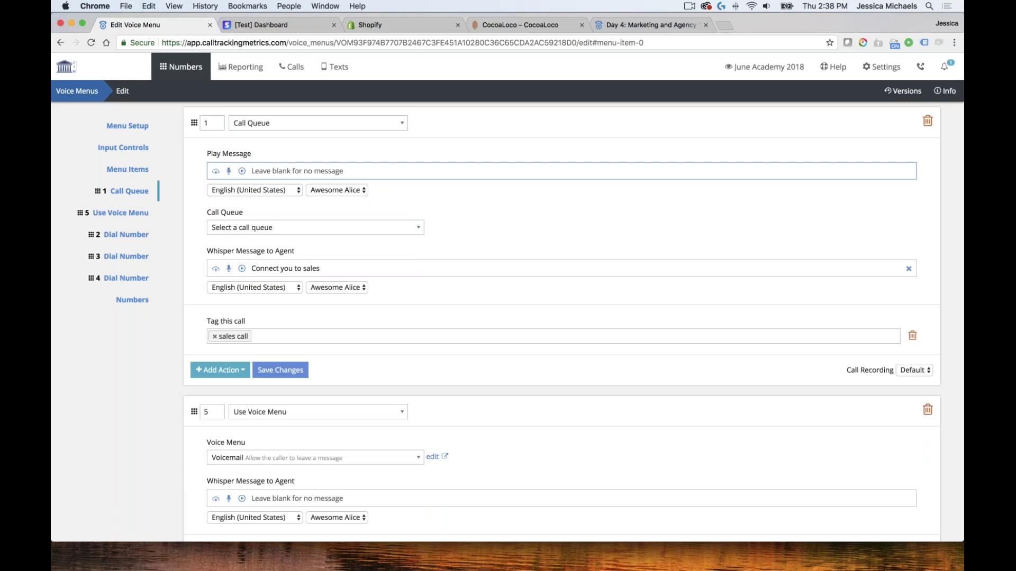
{"action": "left_click", "coordinate": [256, 228]}
{"action": "left_click", "coordinate": [237, 264]}
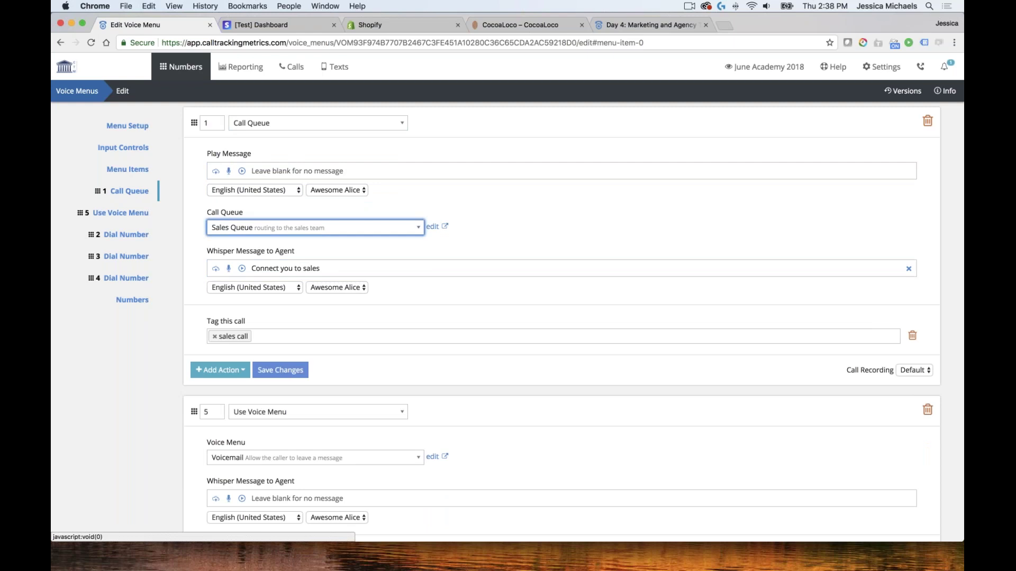
{"action": "left_click", "coordinate": [304, 369]}
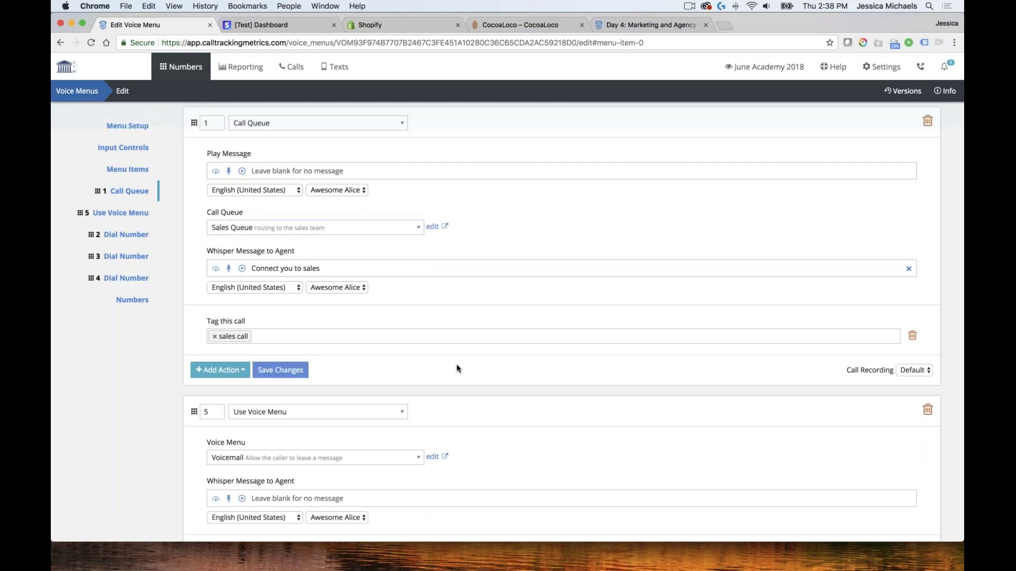
Review the remaining Dial Number items of the voice menu
{"action": "scroll", "coordinate": [414, 316], "scroll_direction": "down", "scroll_amount": 2}
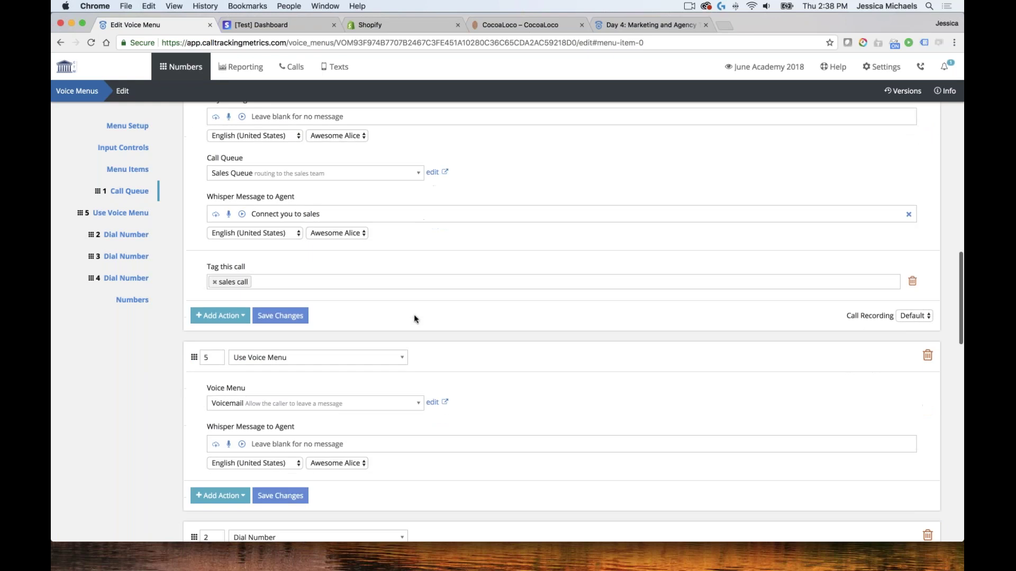
{"action": "scroll", "coordinate": [414, 320], "scroll_direction": "down", "scroll_amount": 10}
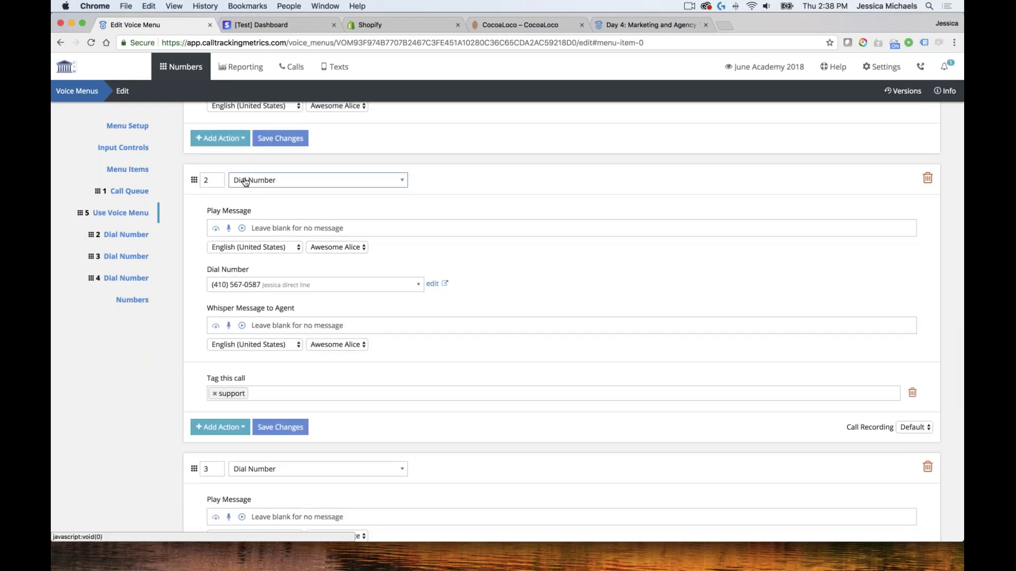
{"action": "scroll", "coordinate": [573, 323], "scroll_direction": "down", "scroll_amount": 7}
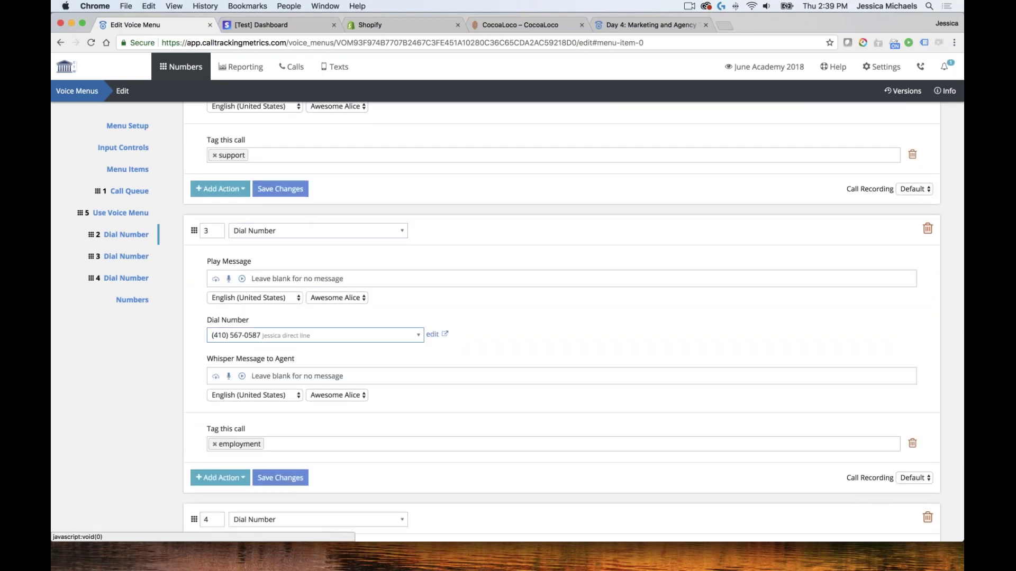
{"action": "left_click", "coordinate": [179, 66]}
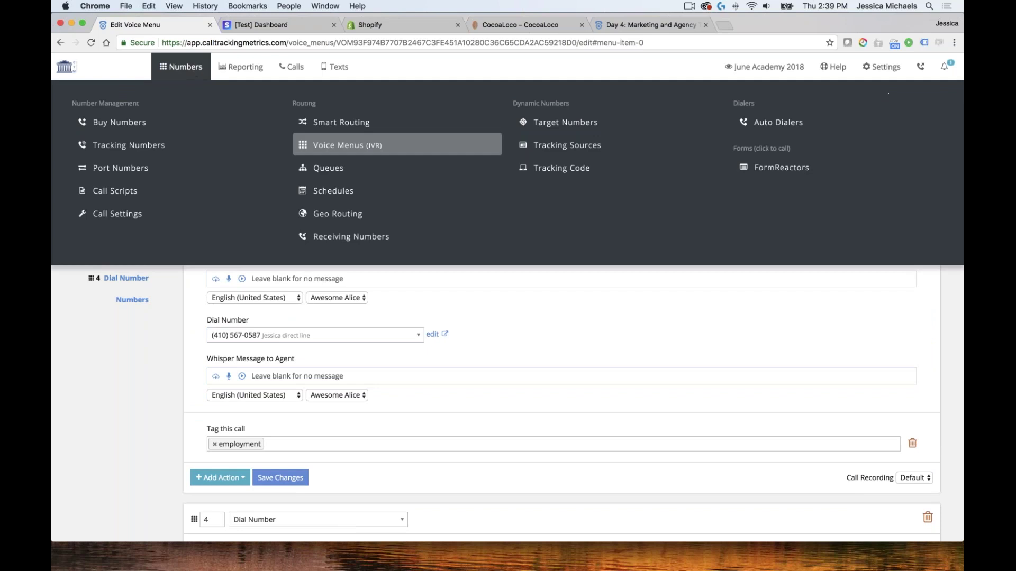
Create a new voice menu named QC scheduled for Business Hours
{"action": "left_click", "coordinate": [355, 149]}
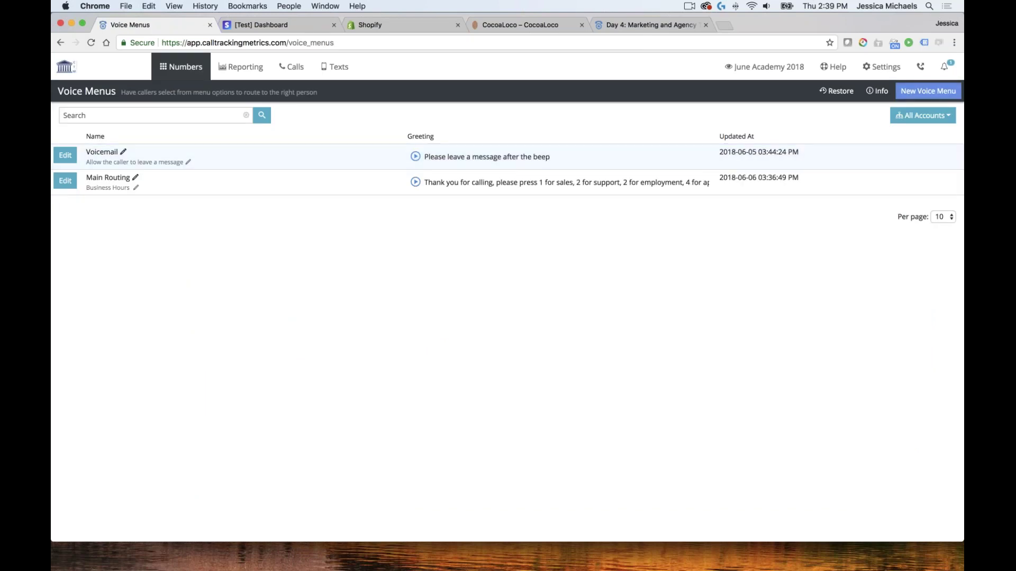
{"action": "left_click", "coordinate": [931, 92]}
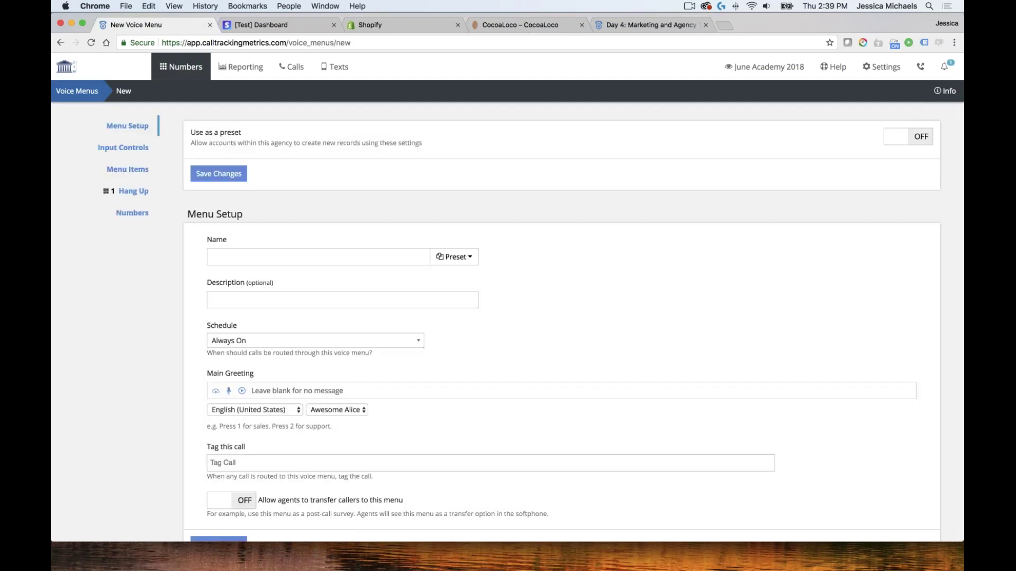
{"action": "left_click", "coordinate": [291, 255]}
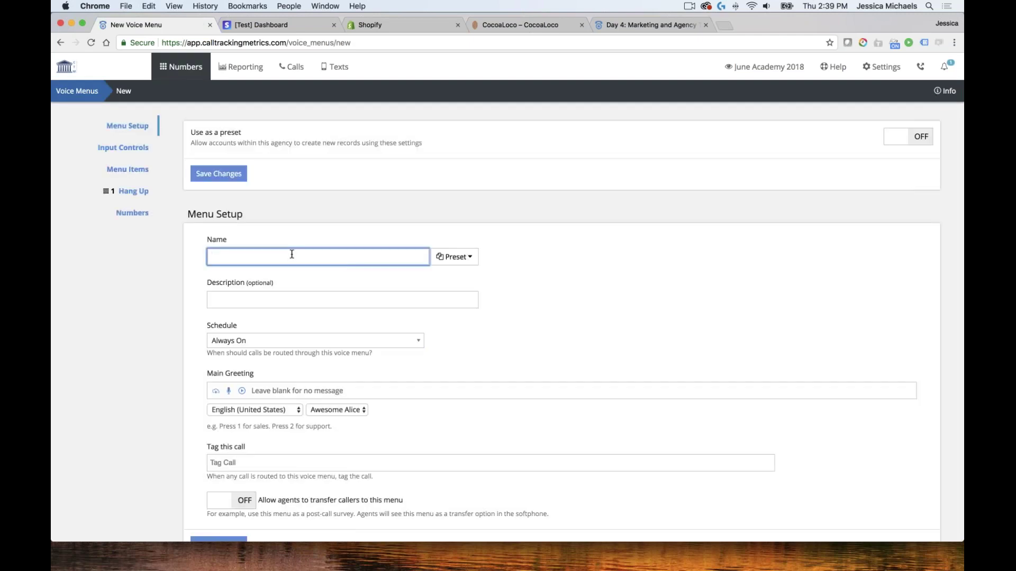
{"action": "type", "text": "QC"}
{"action": "scroll", "coordinate": [453, 324], "scroll_direction": "down", "scroll_amount": 5}
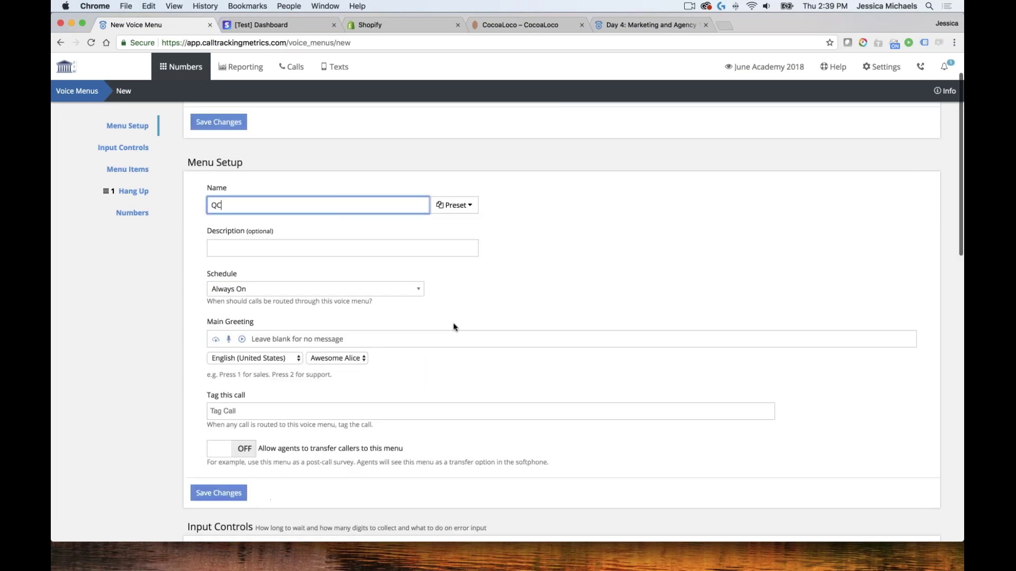
{"action": "left_click", "coordinate": [259, 190]}
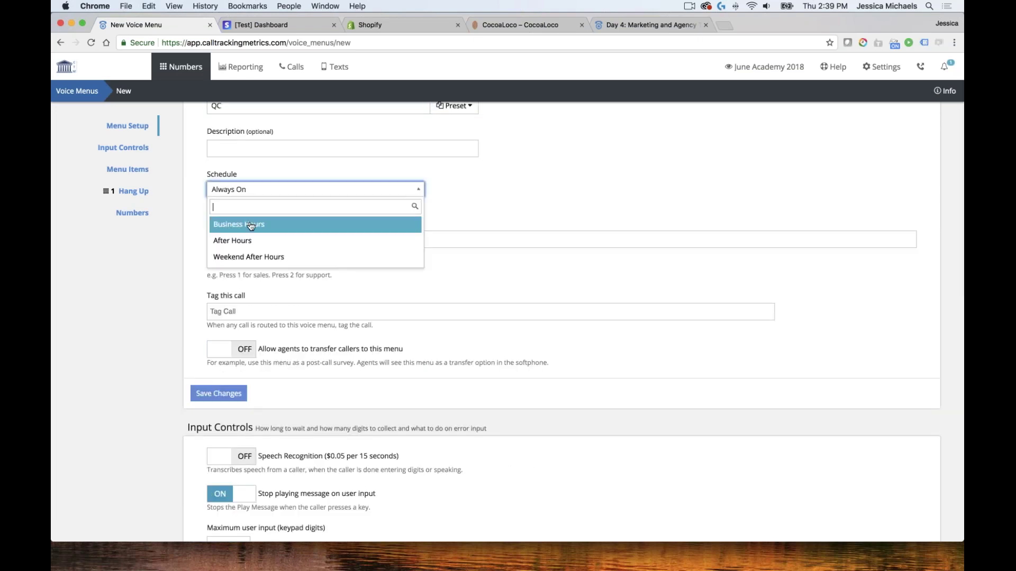
{"action": "left_click", "coordinate": [248, 225]}
Enter the greeting: satisfied callers press 1, not satisfied press 2, fixing the 'satisfied' typo
{"action": "scroll", "coordinate": [317, 275], "scroll_direction": "down", "scroll_amount": 1}
{"action": "left_click", "coordinate": [316, 238]}
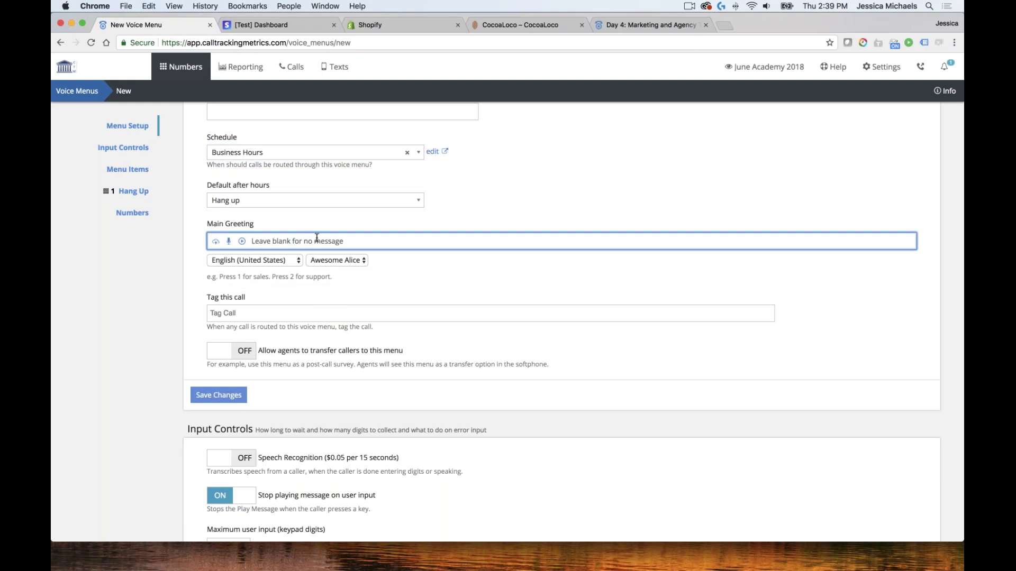
{"action": "type", "text": "If you were satified with you call please"}
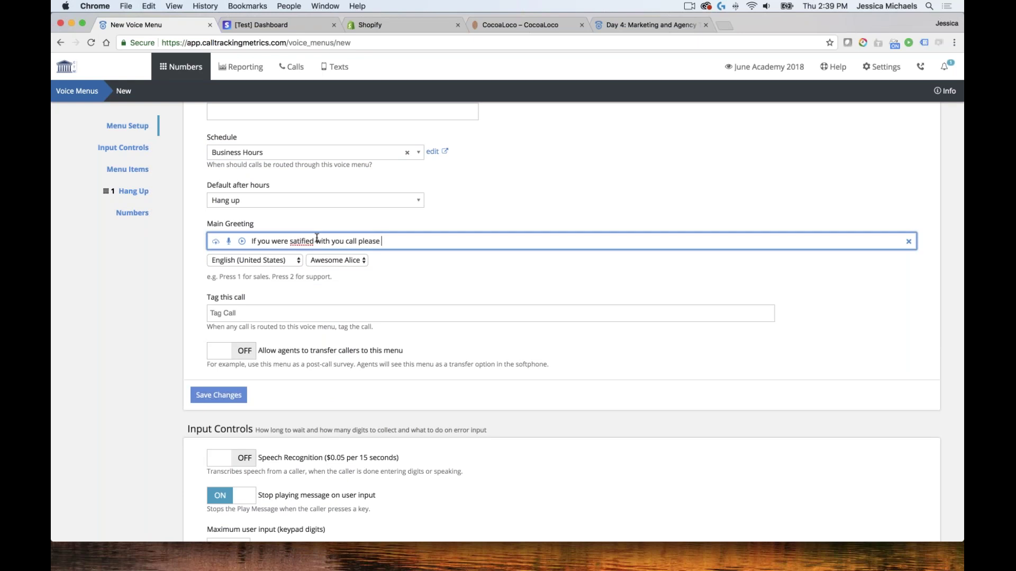
{"action": "type", "text": " press 1, i"}
{"action": "right_click", "coordinate": [297, 246]}
{"action": "left_click", "coordinate": [331, 248]}
{"action": "type", "text": "f you were"}
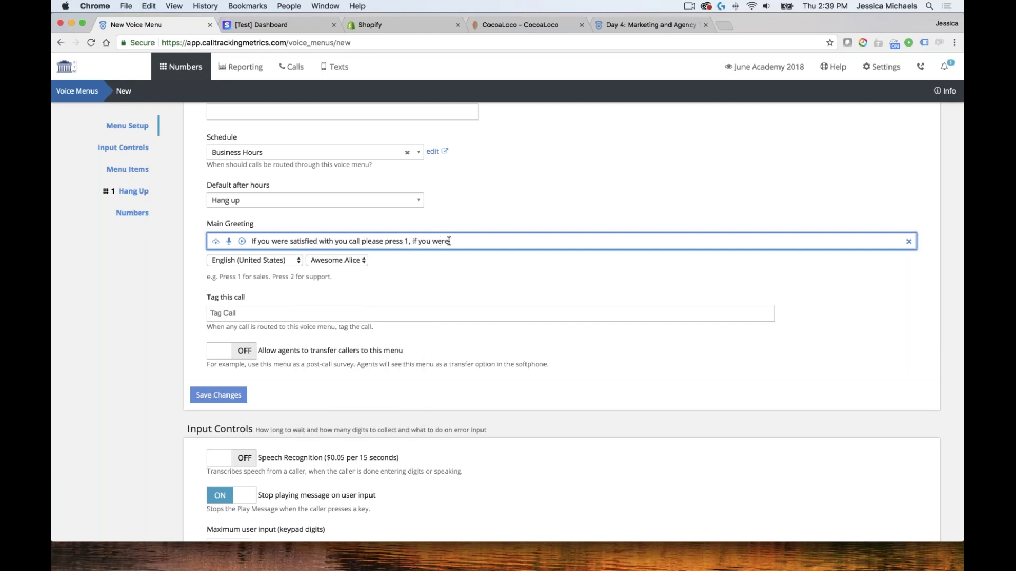
{"action": "type", "text": " not satisfied please press 2"}
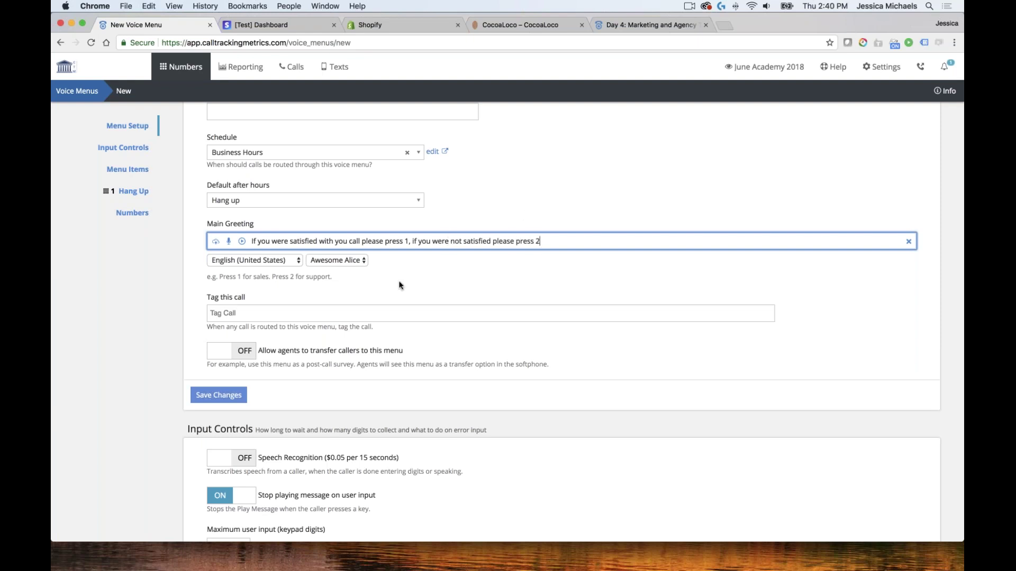
Add the call tag 'Customer survey' to the QC menu
{"action": "left_click", "coordinate": [260, 313]}
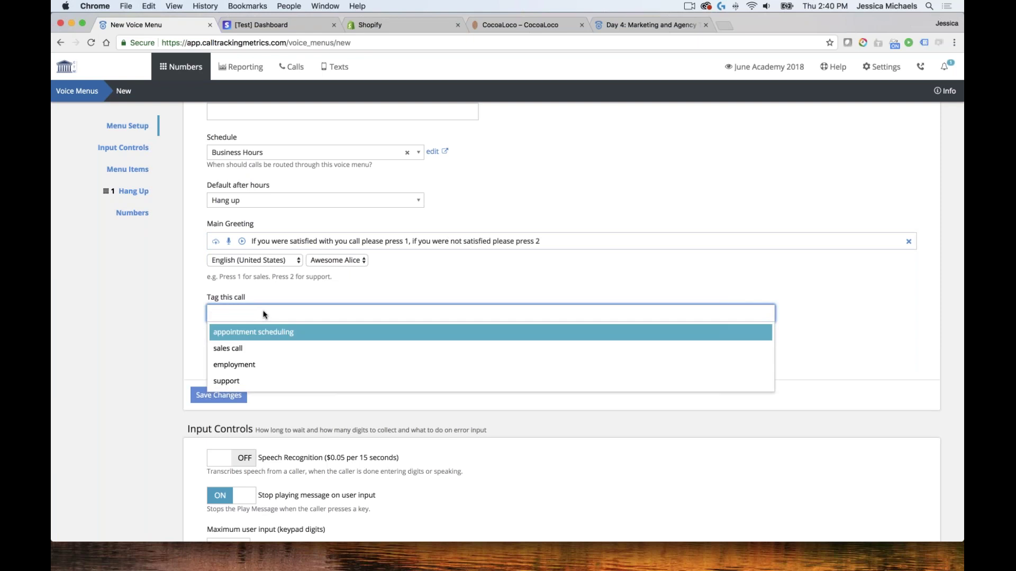
{"action": "type", "text": "Cu"}
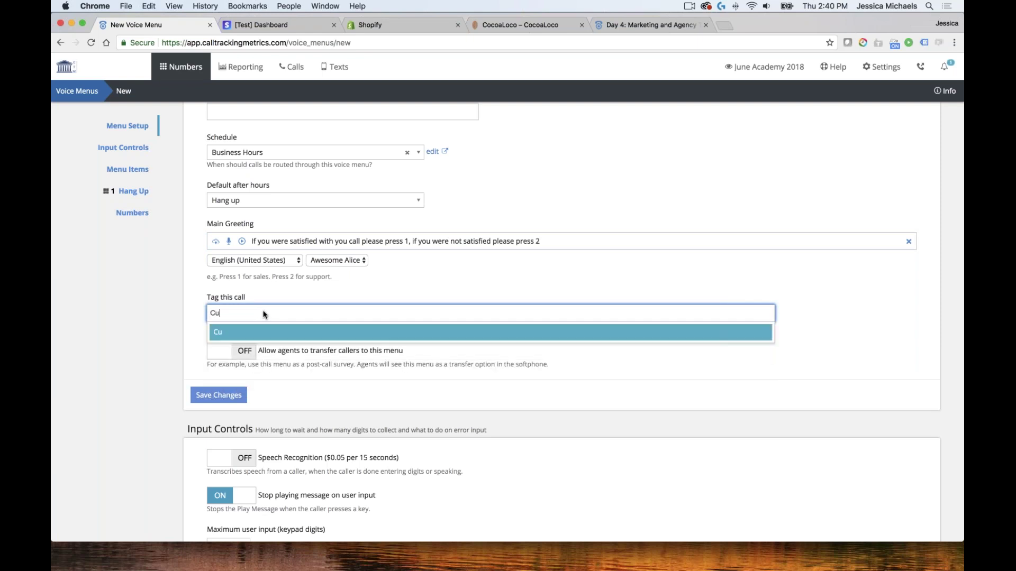
{"action": "type", "text": "stome"}
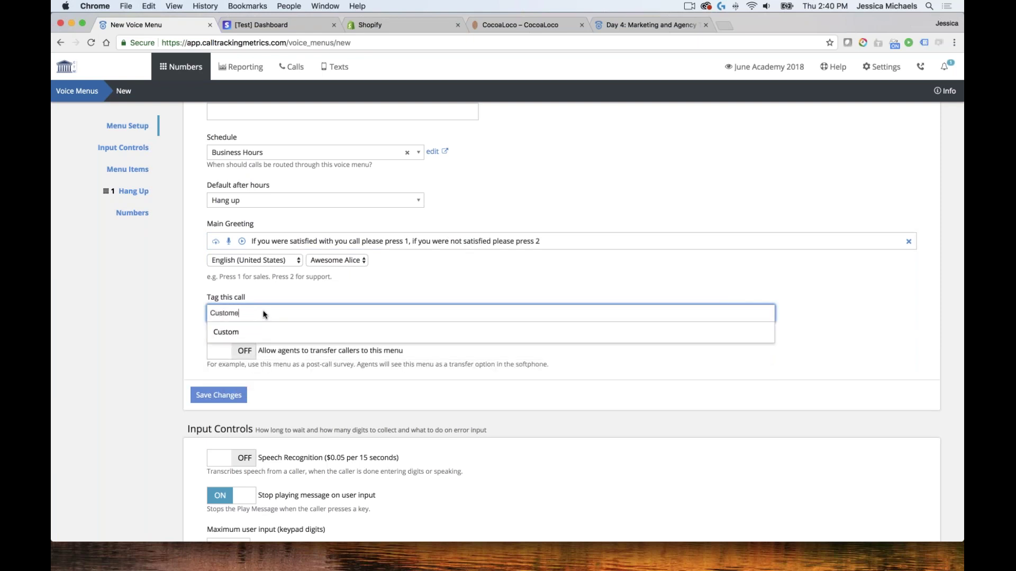
{"action": "type", "text": "r survey"}
{"action": "scroll", "coordinate": [266, 316], "scroll_direction": "up", "scroll_amount": 2}
{"action": "key", "text": "Return"}
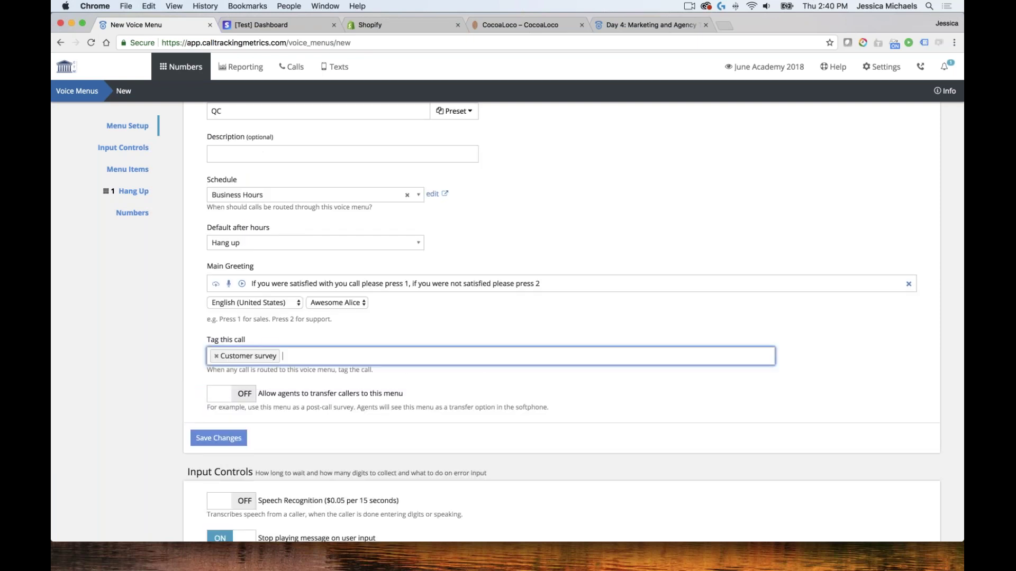
{"action": "scroll", "coordinate": [321, 319], "scroll_direction": "down", "scroll_amount": 5}
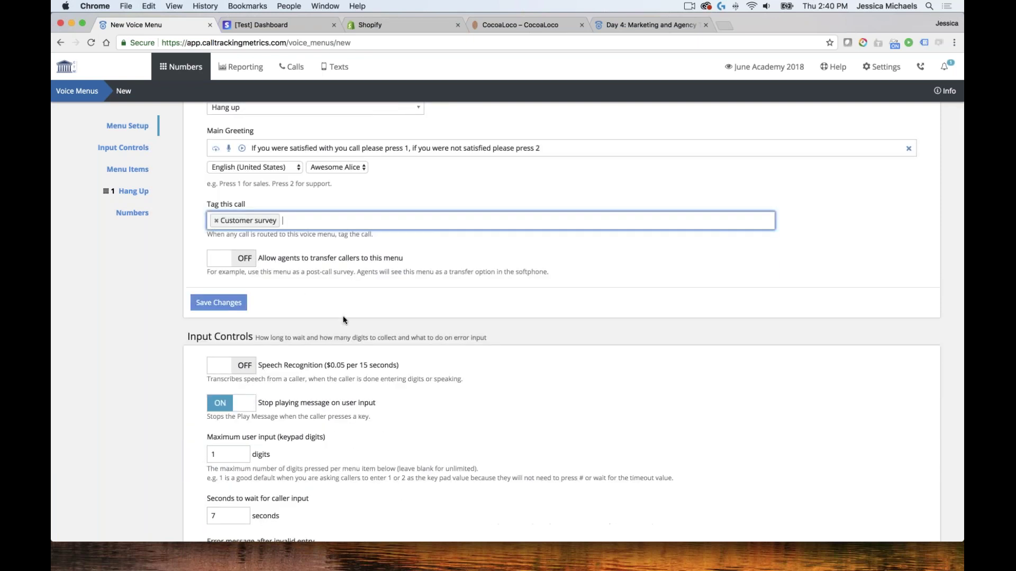
{"action": "scroll", "coordinate": [321, 319], "scroll_direction": "down", "scroll_amount": 12}
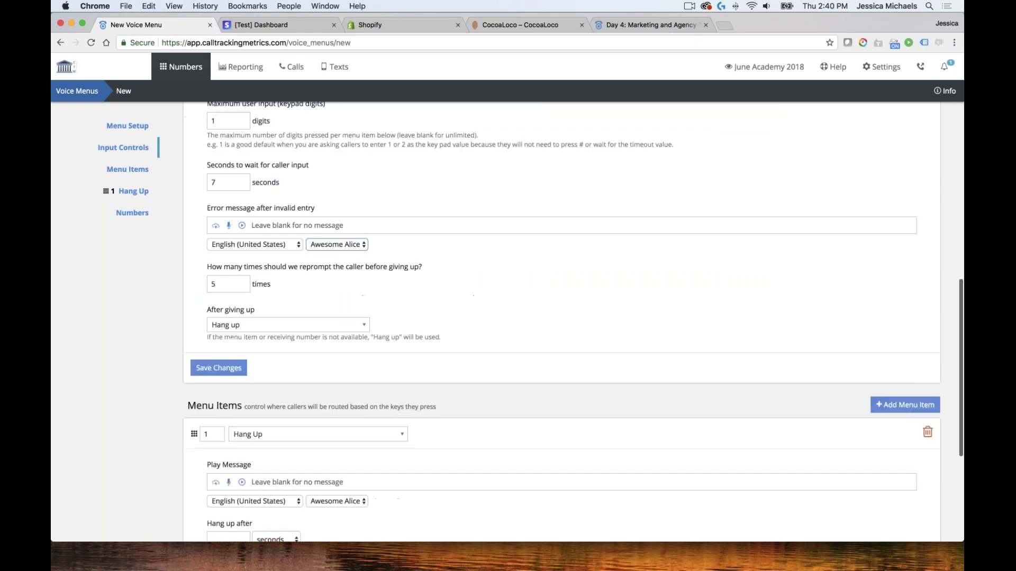
{"action": "scroll", "coordinate": [317, 306], "scroll_direction": "up", "scroll_amount": 5}
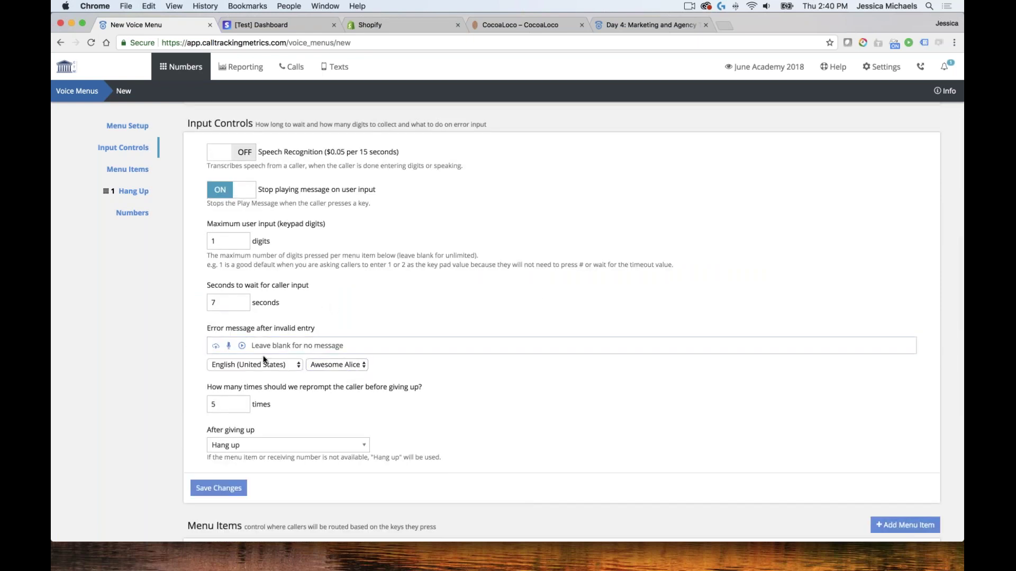
{"action": "left_click", "coordinate": [227, 405]}
{"action": "left_click", "coordinate": [251, 387]}
{"action": "left_click", "coordinate": [273, 346]}
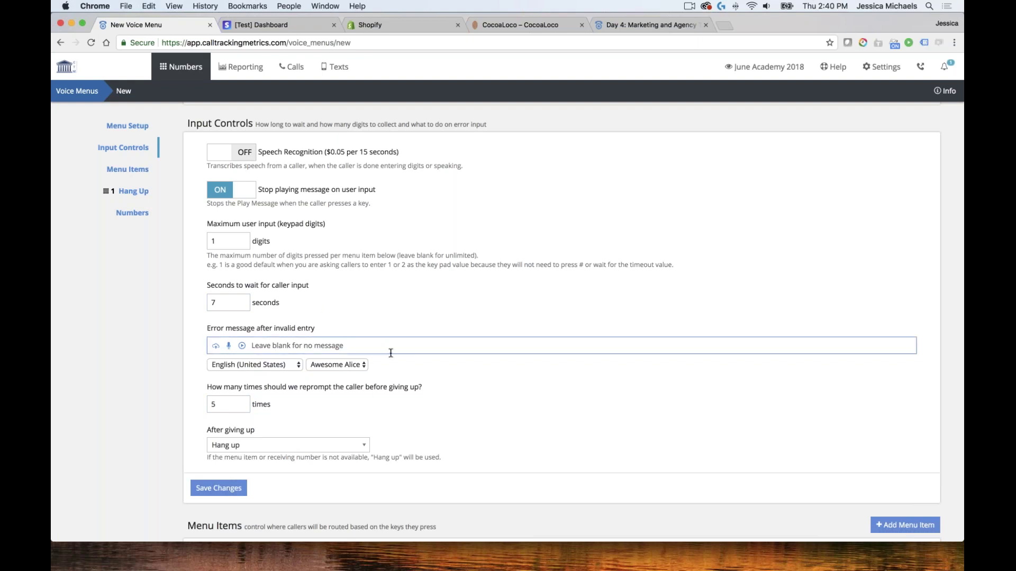
{"action": "scroll", "coordinate": [353, 400], "scroll_direction": "down", "scroll_amount": 2}
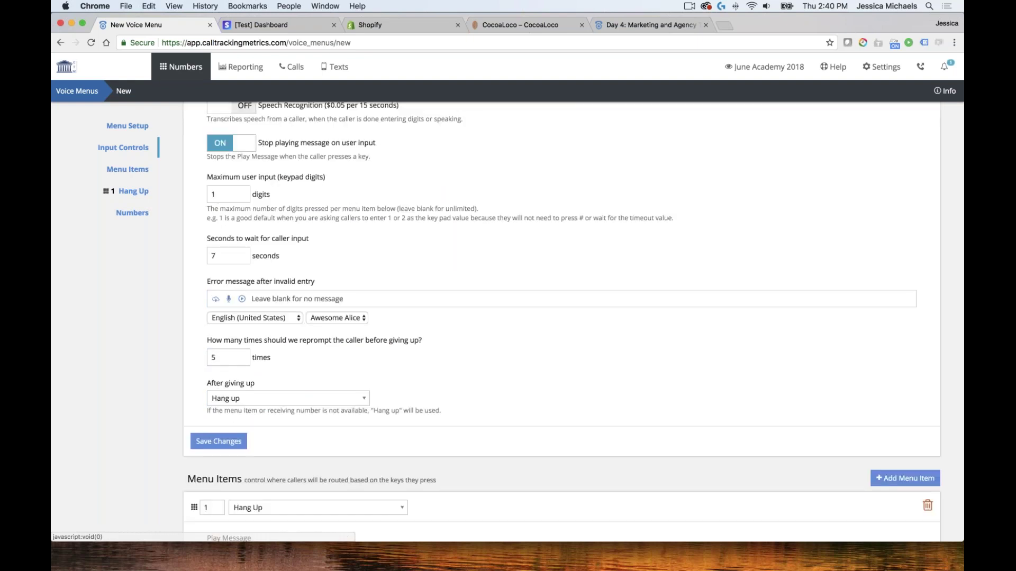
{"action": "scroll", "coordinate": [548, 402], "scroll_direction": "down", "scroll_amount": 5}
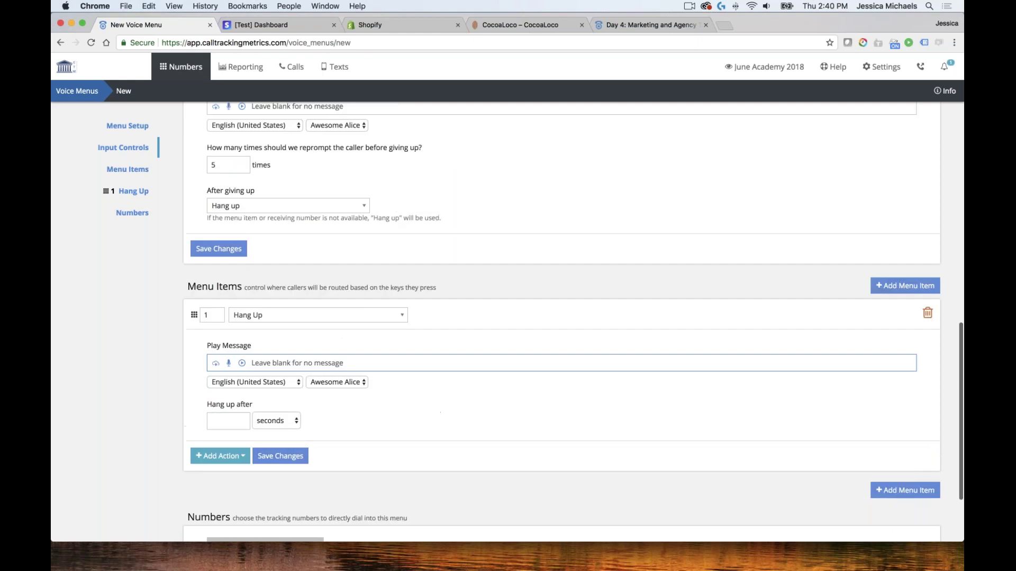
{"action": "scroll", "coordinate": [546, 402], "scroll_direction": "down", "scroll_amount": 2}
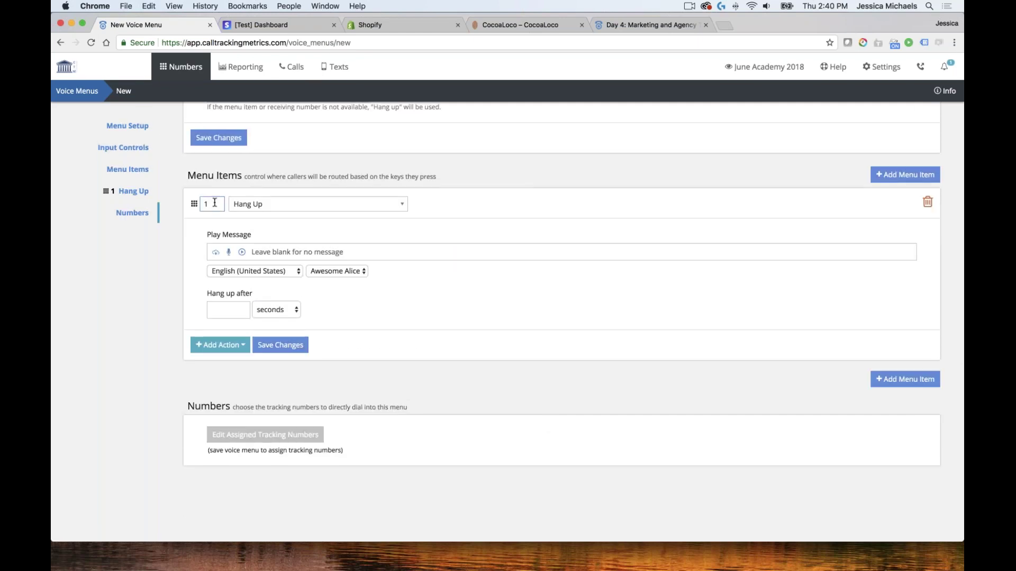
Keep item 1 as Hang Up with play message "when you're happy, we're happy."
{"action": "left_click", "coordinate": [271, 211]}
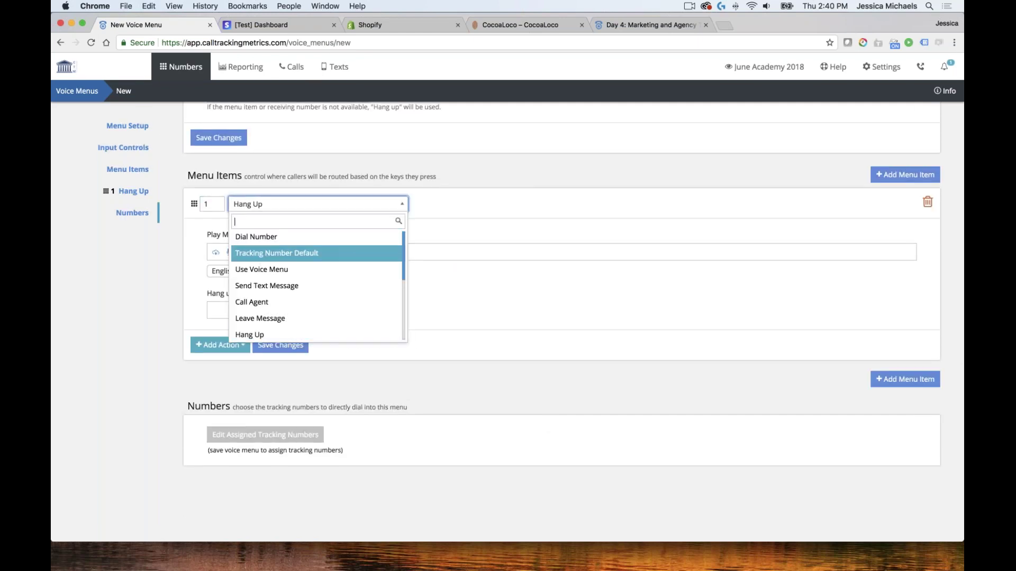
{"action": "key", "text": "Down"}
{"action": "key", "text": "Up"}
{"action": "key", "text": "Up"}
{"action": "key", "text": "Down"}
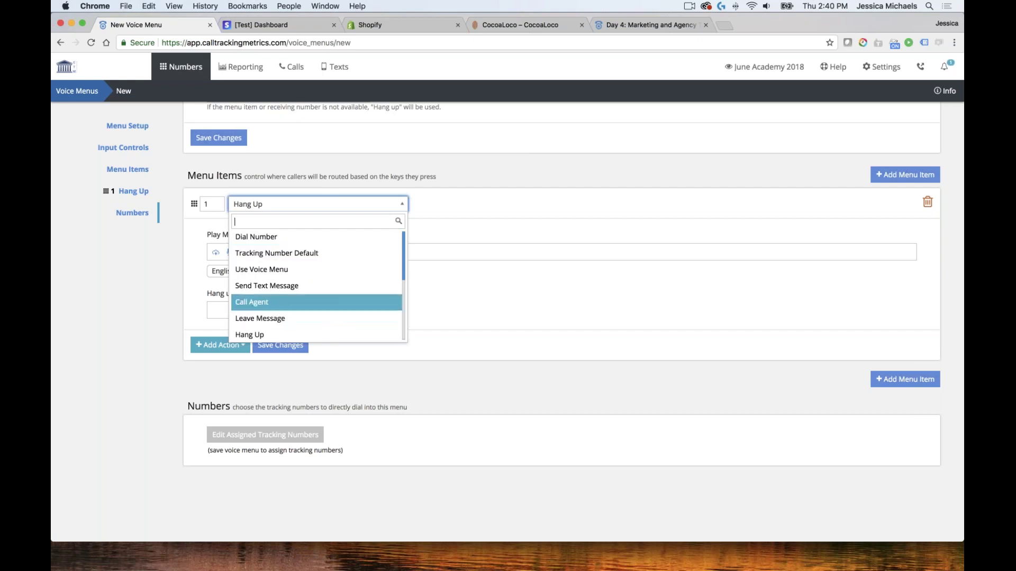
{"action": "key", "text": "Up"}
{"action": "key", "text": "Up"}
{"action": "key", "text": "Up"}
{"action": "key", "text": "Up"}
{"action": "left_click", "coordinate": [464, 212]}
{"action": "left_click", "coordinate": [365, 245]}
{"action": "type", "text": "when you"}
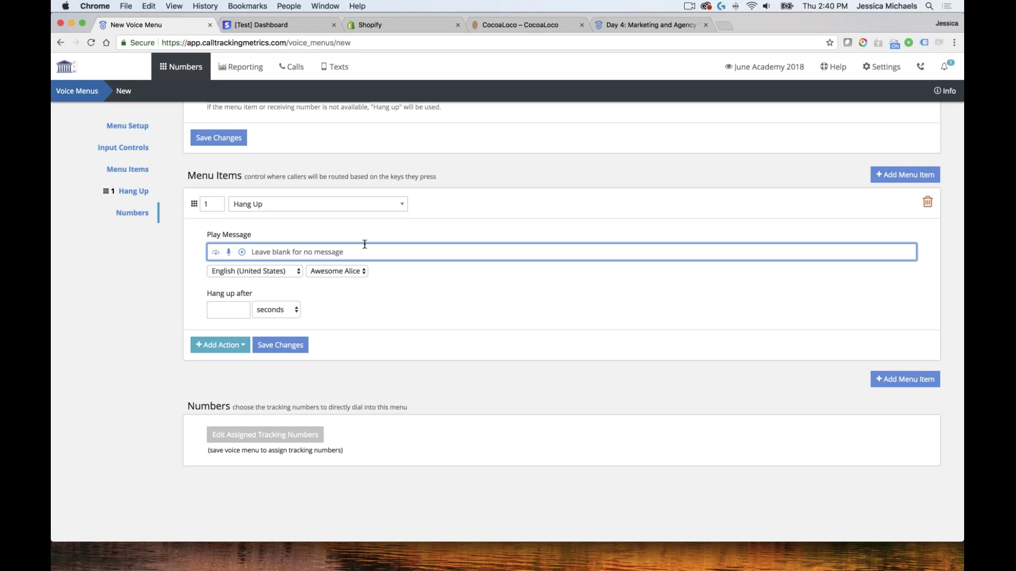
{"action": "type", "text": "'re happy, we're happy."}
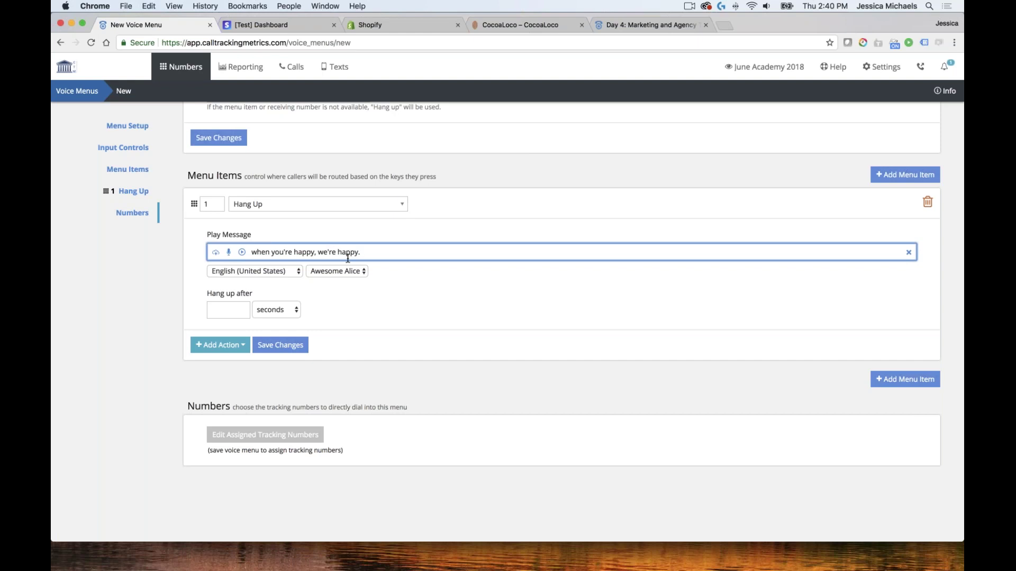
Tag item 1's calls Happy Customer and save the voice menu
{"action": "left_click", "coordinate": [235, 346]}
{"action": "left_click", "coordinate": [238, 364]}
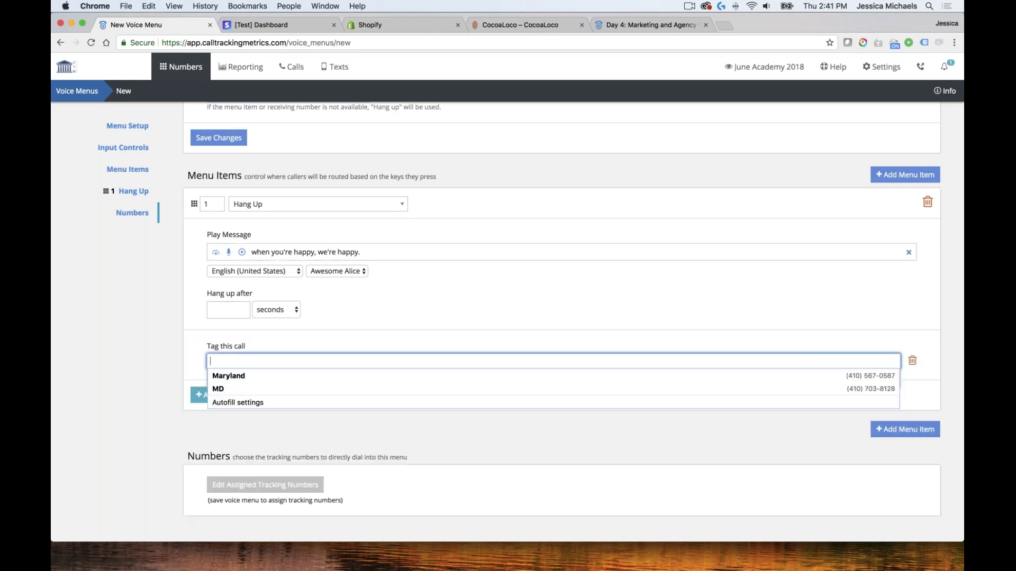
{"action": "type", "text": "Happy Customer"}
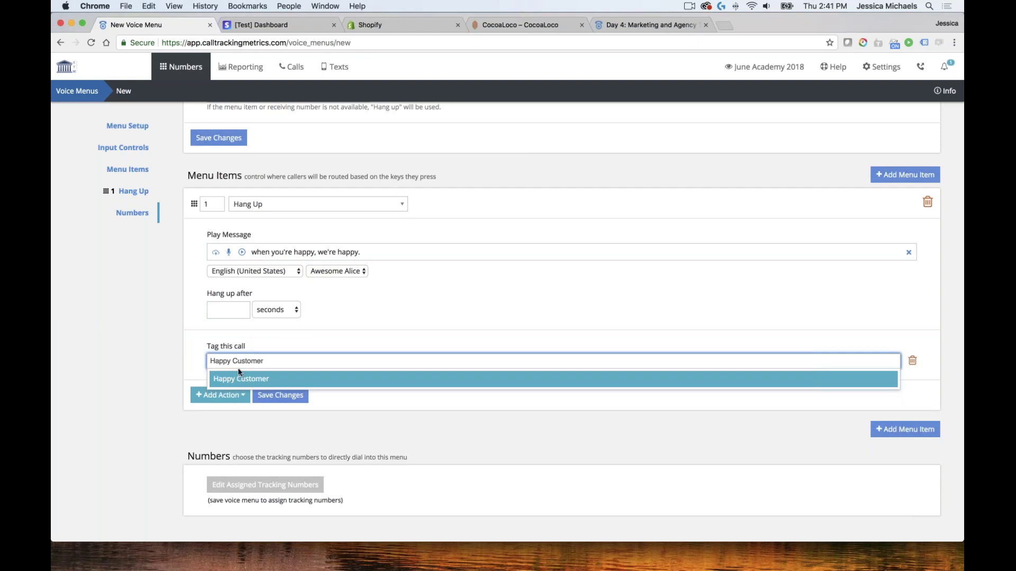
{"action": "left_click", "coordinate": [238, 379]}
{"action": "left_click", "coordinate": [286, 395]}
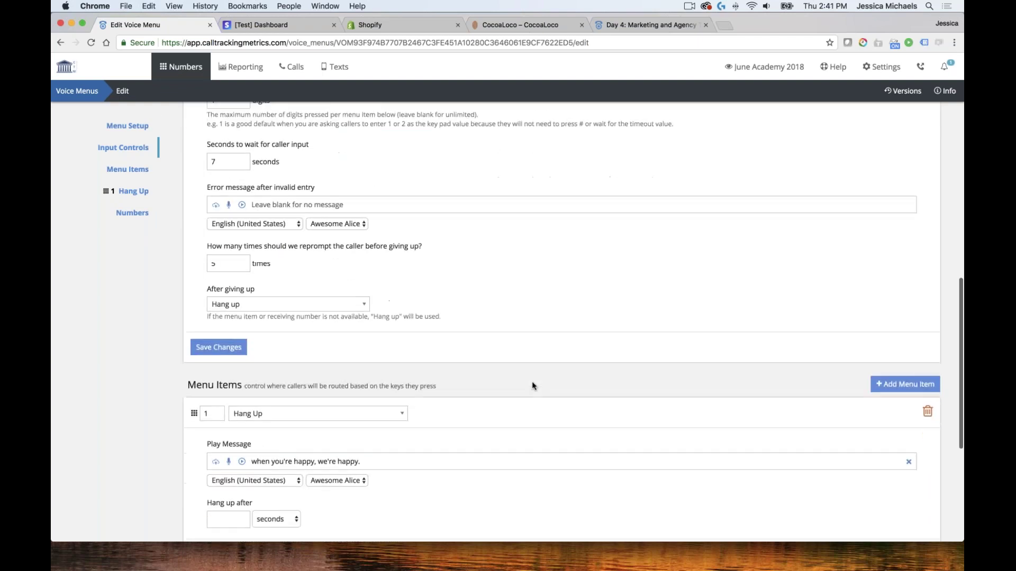
{"action": "scroll", "coordinate": [529, 382], "scroll_direction": "down", "scroll_amount": 2}
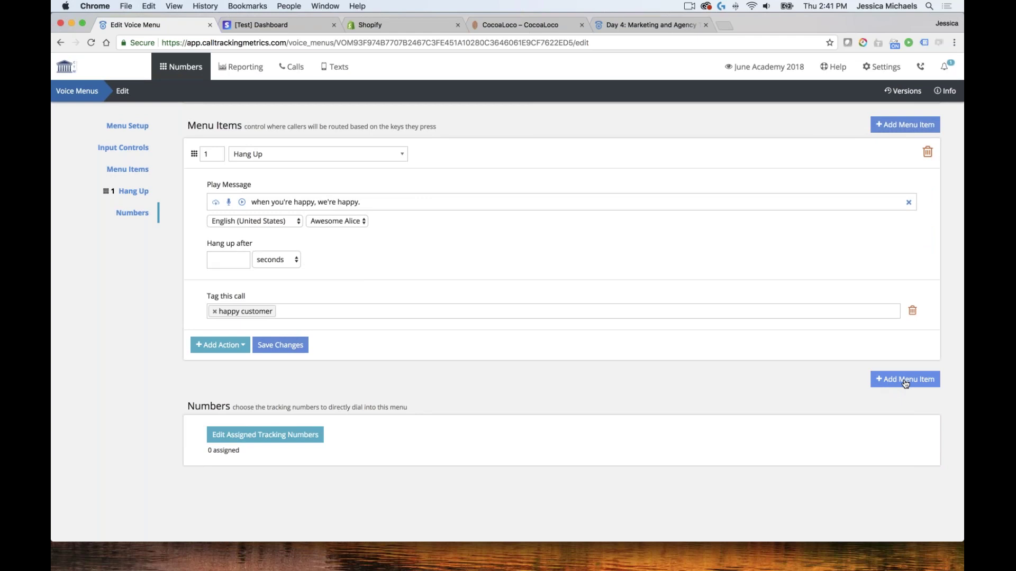
Add item 2 as Leave Message saying "We're sorry to hear your not happy... explaining what happened"
{"action": "left_click", "coordinate": [906, 381]}
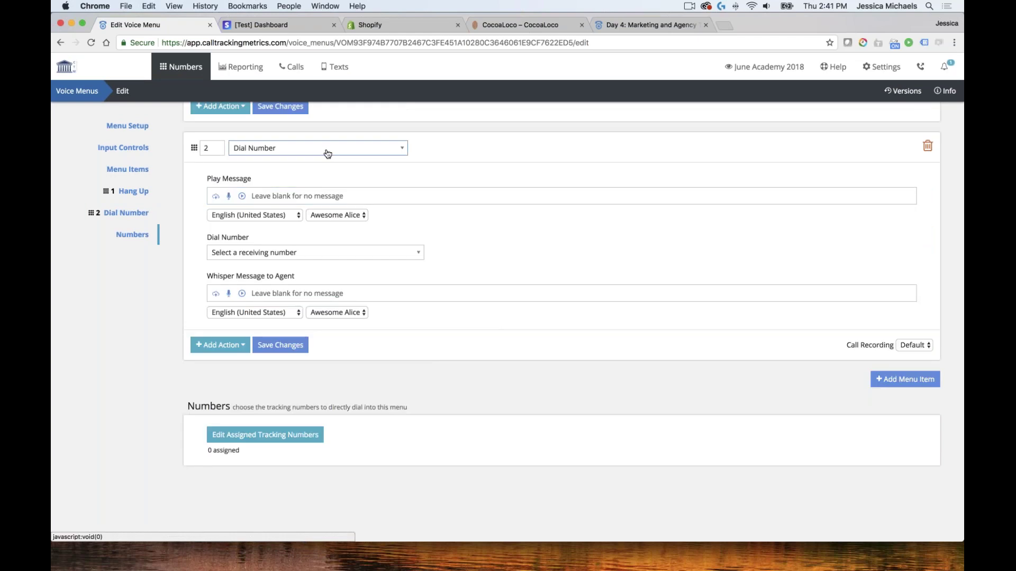
{"action": "scroll", "coordinate": [317, 152], "scroll_direction": "up", "scroll_amount": 1}
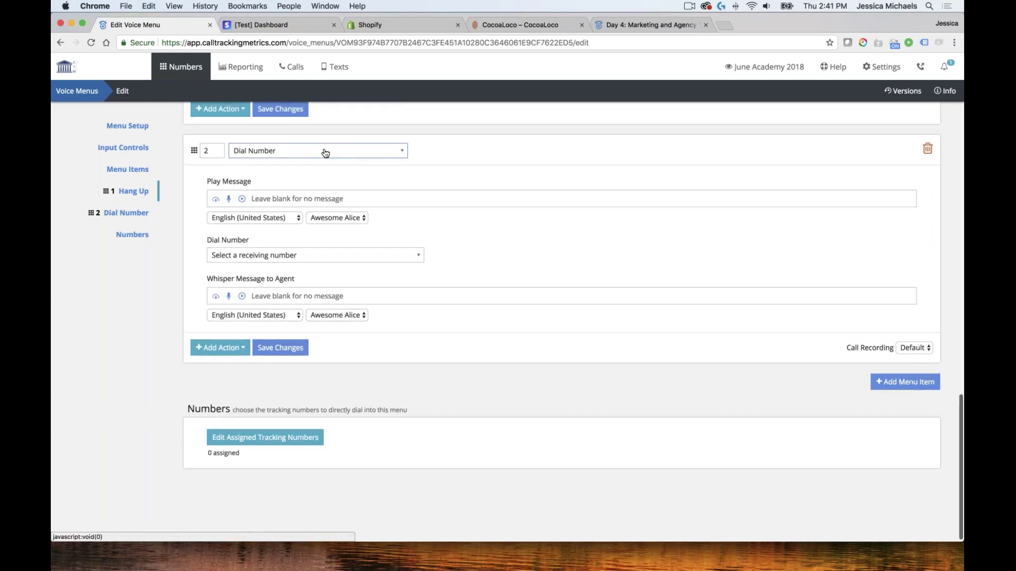
{"action": "left_click", "coordinate": [261, 156]}
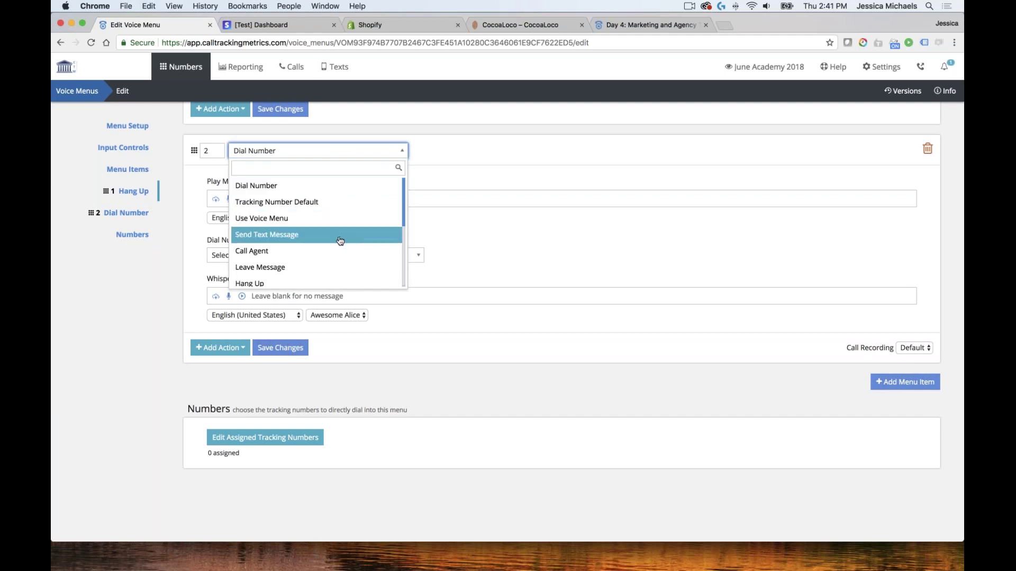
{"action": "left_click", "coordinate": [289, 268]}
{"action": "left_click", "coordinate": [268, 197]}
{"action": "type", "text": "Ple"}
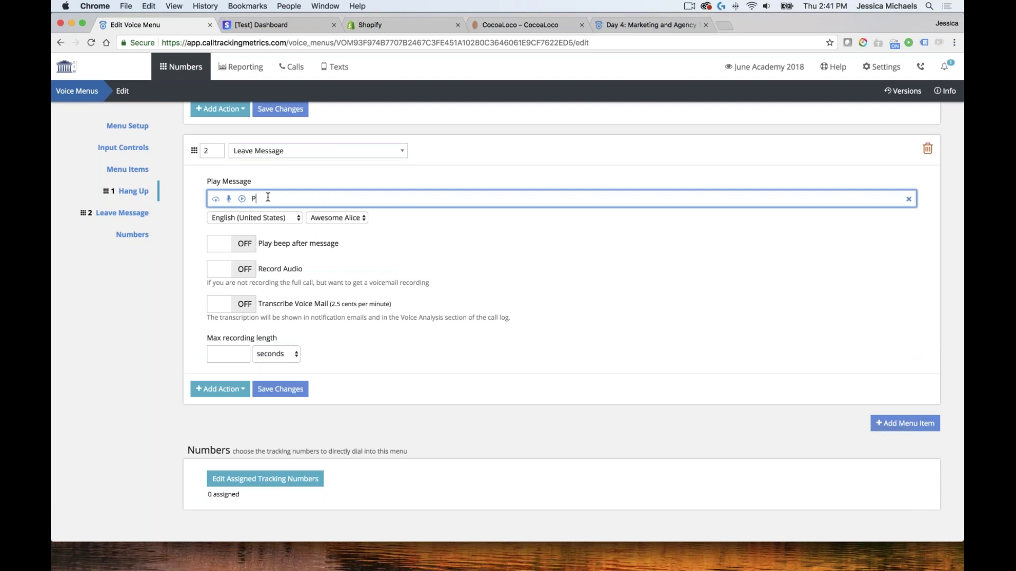
{"action": "key", "text": "BackSpace"}
{"action": "key", "text": "BackSpace"}
{"action": "type", "text": "We're sorry to hear your not happy, please leave us a message explaining"}
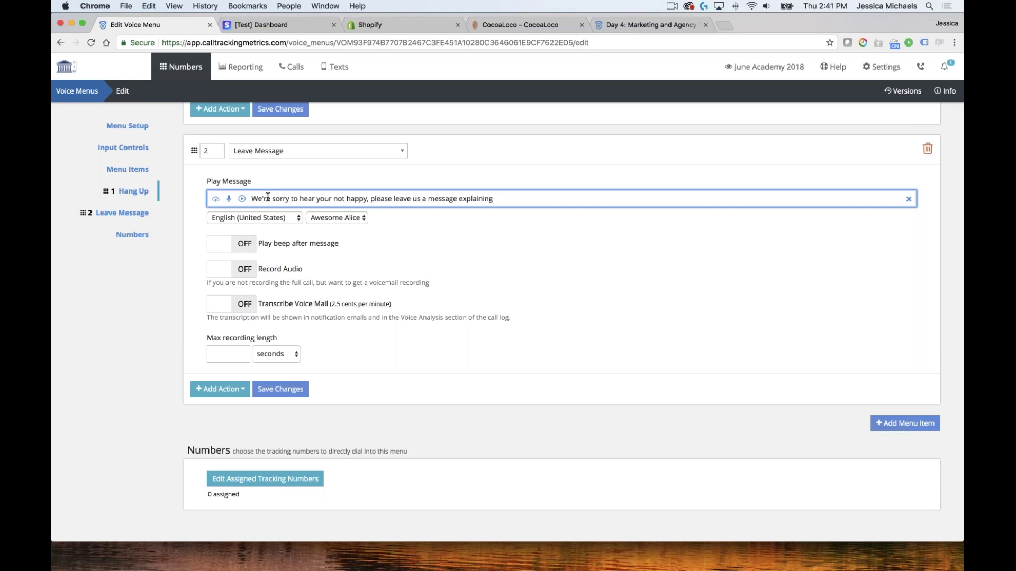
{"action": "type", "text": "what happened"}
Turn on Play beep, Record Audio and Transcribe Voice Mail for item 2
{"action": "left_click", "coordinate": [226, 250]}
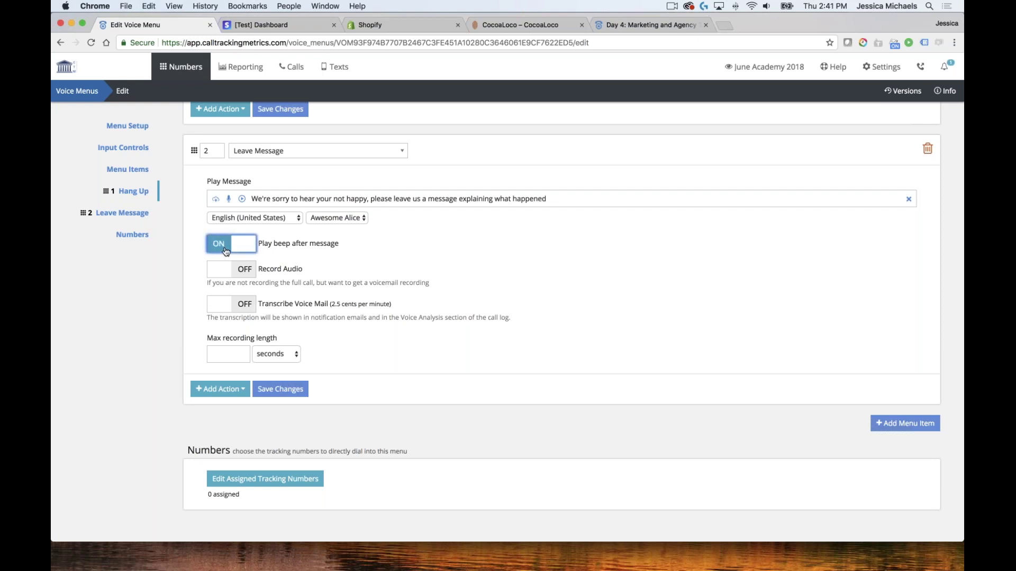
{"action": "left_click", "coordinate": [227, 272]}
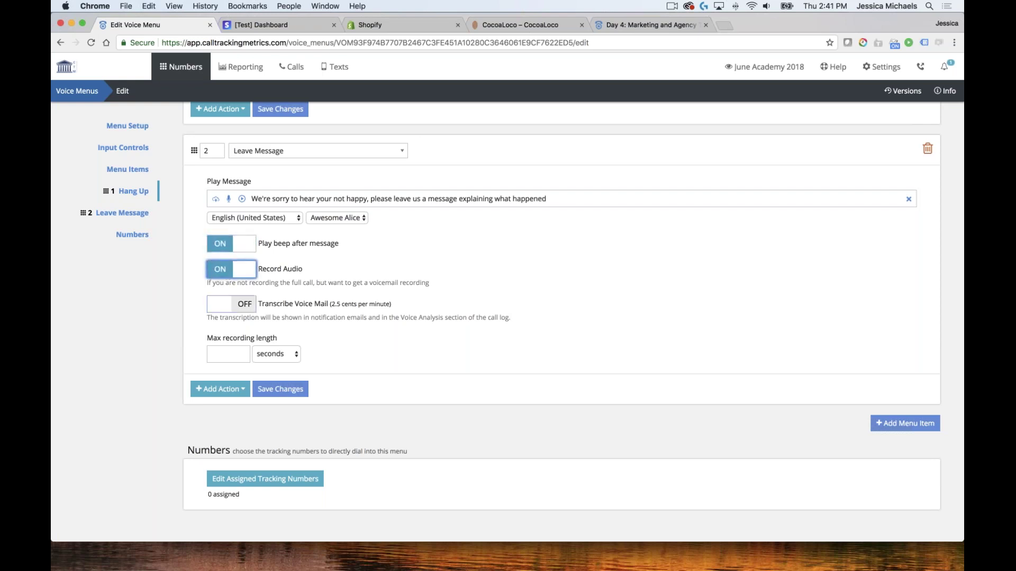
{"action": "left_click", "coordinate": [228, 304]}
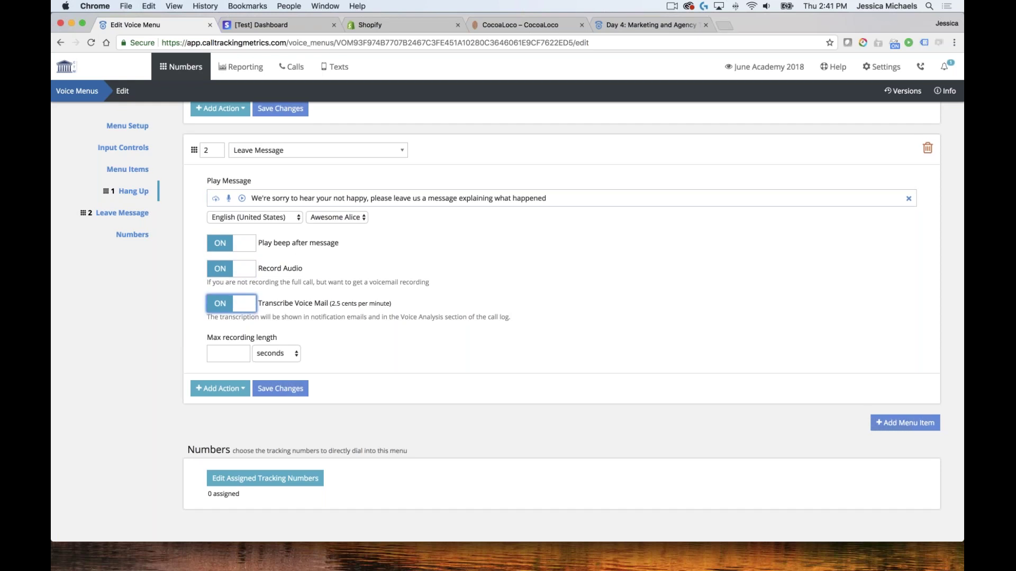
{"action": "scroll", "coordinate": [236, 288], "scroll_direction": "down", "scroll_amount": 2}
{"action": "left_click", "coordinate": [227, 310]}
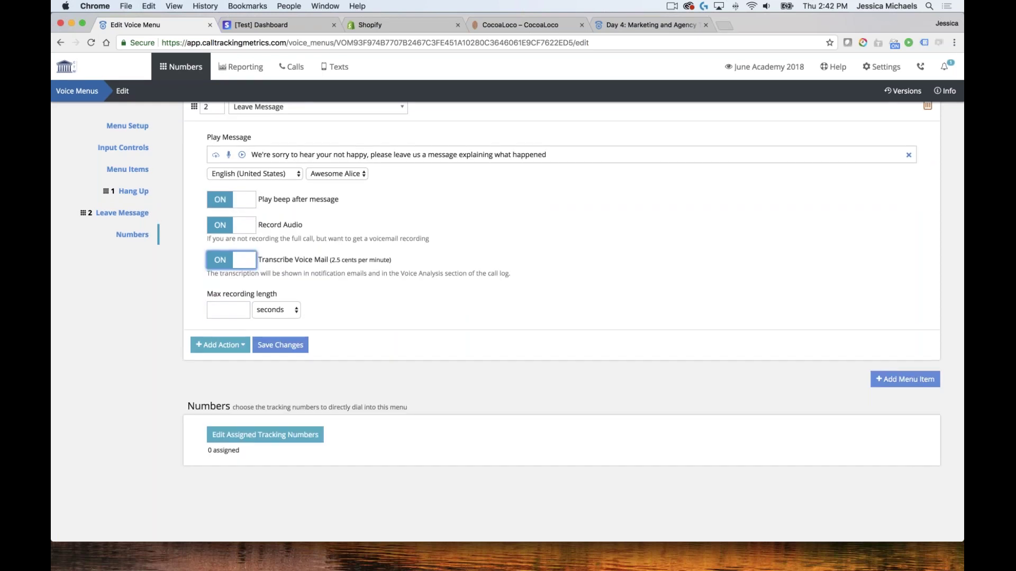
{"action": "left_click", "coordinate": [228, 310]}
Set item 2's maximum recording length to 10 minutes
{"action": "left_click", "coordinate": [276, 310]}
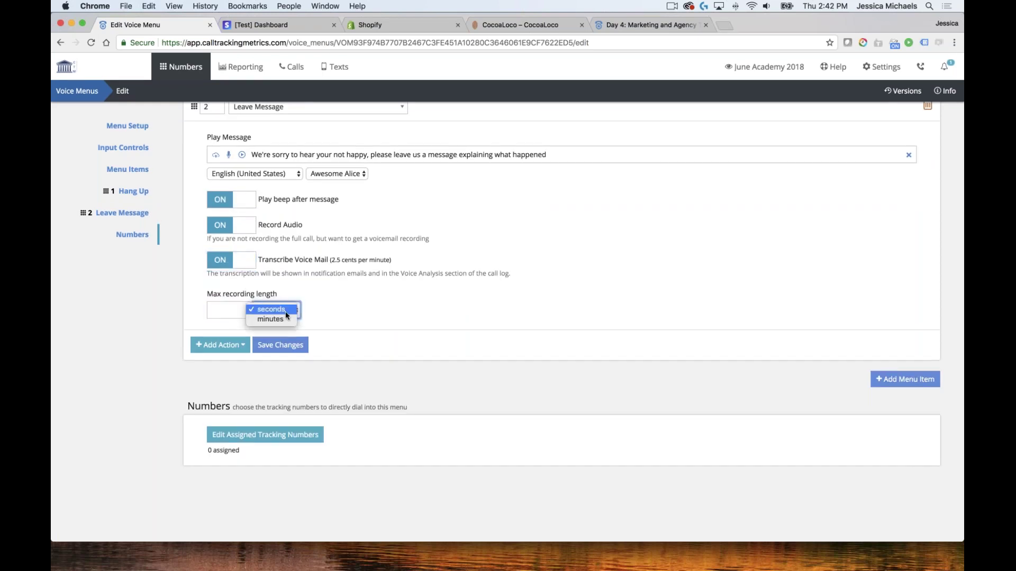
{"action": "left_click", "coordinate": [277, 321]}
{"action": "left_click", "coordinate": [225, 310]}
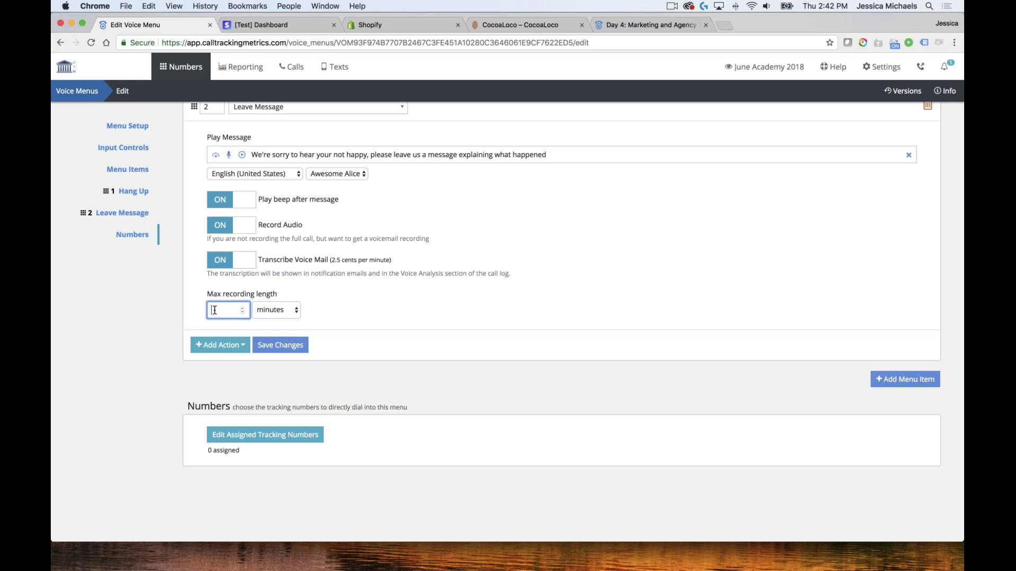
{"action": "type", "text": "10"}
{"action": "left_click", "coordinate": [390, 363]}
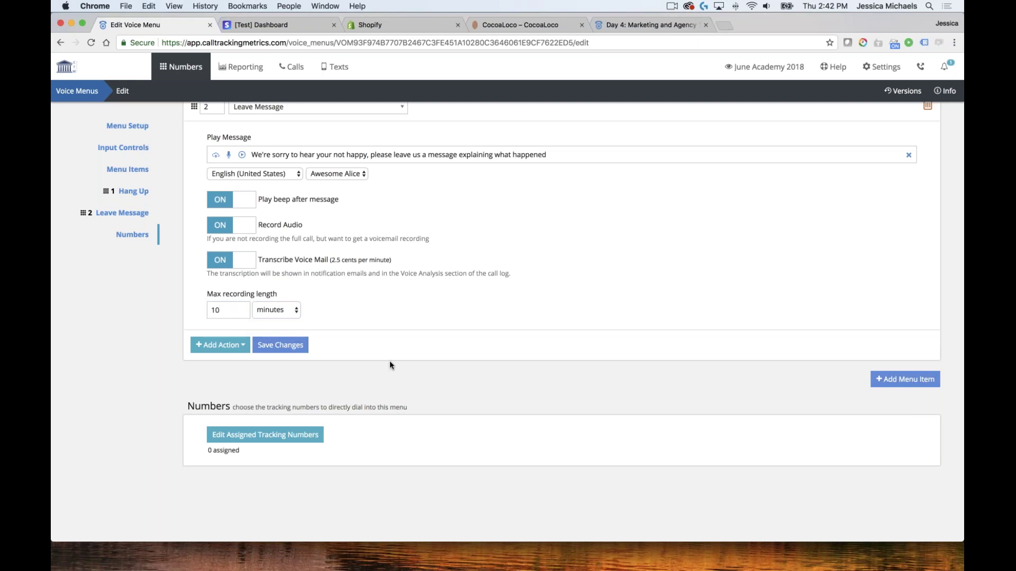
Tag item 2's calls Unhappy Customer and save the voice menu
{"action": "left_click", "coordinate": [225, 345]}
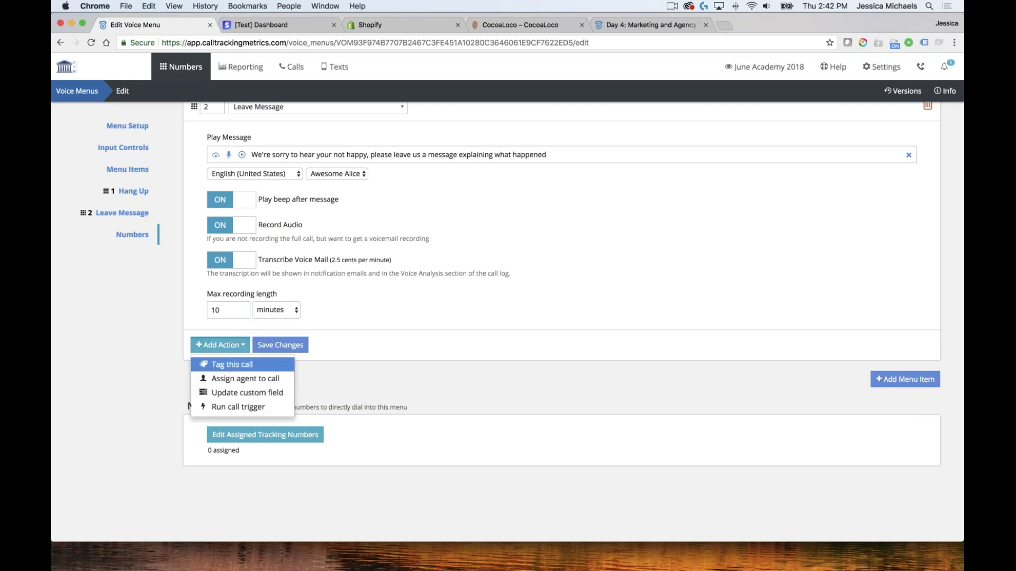
{"action": "left_click", "coordinate": [231, 364]}
{"action": "left_click", "coordinate": [231, 362]}
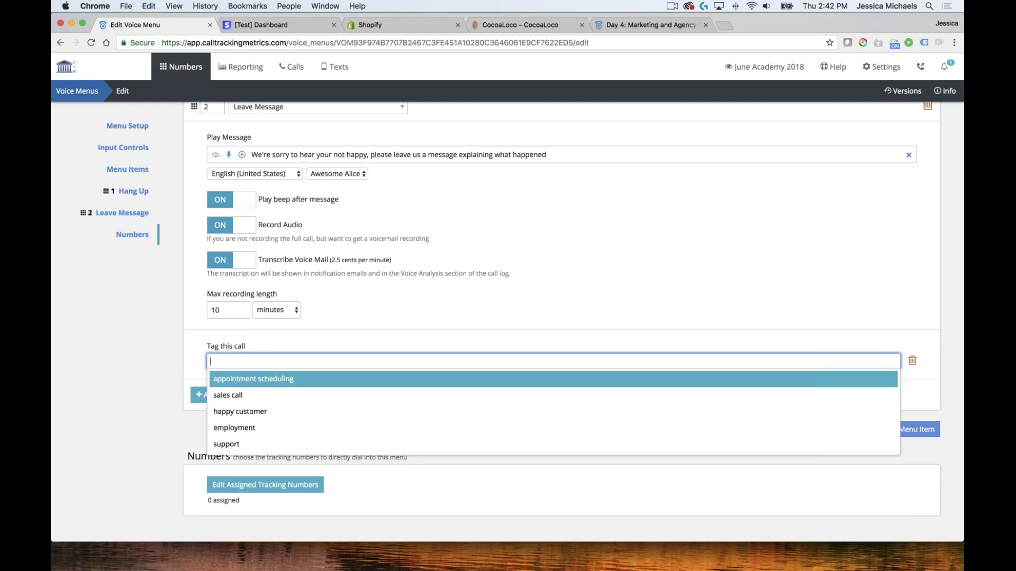
{"action": "type", "text": "Unhappy"}
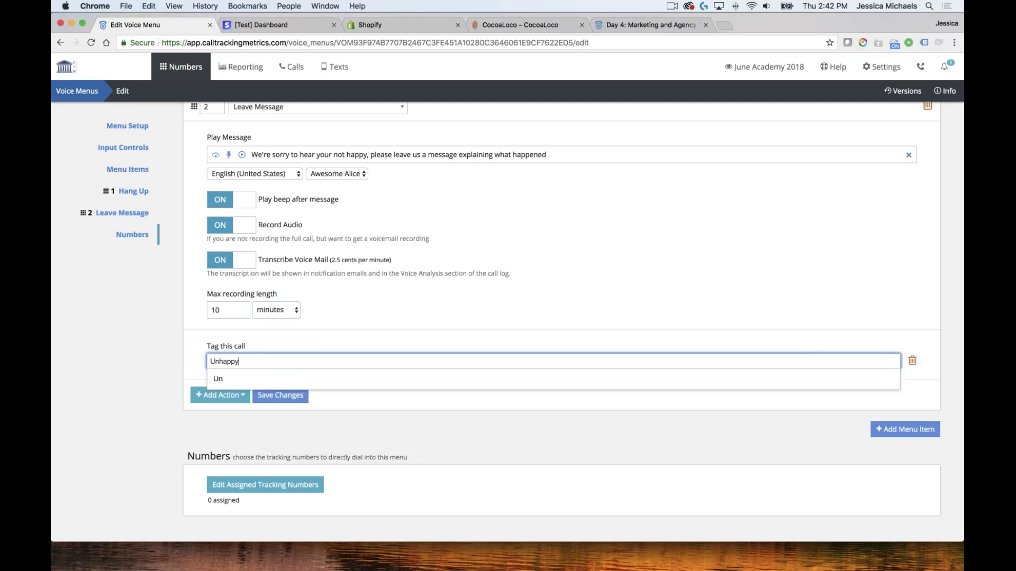
{"action": "type", "text": " Customer"}
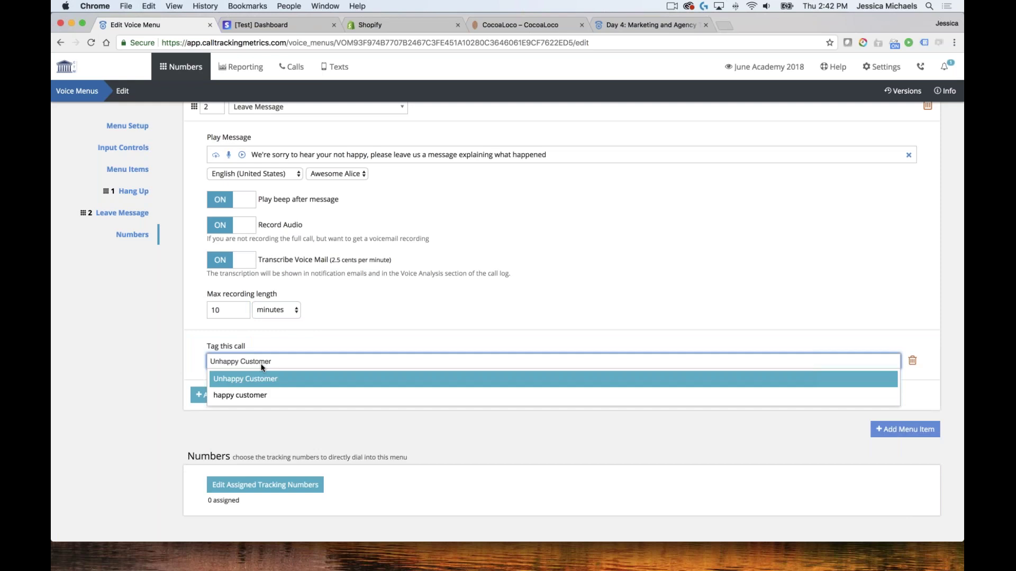
{"action": "key", "text": "Return"}
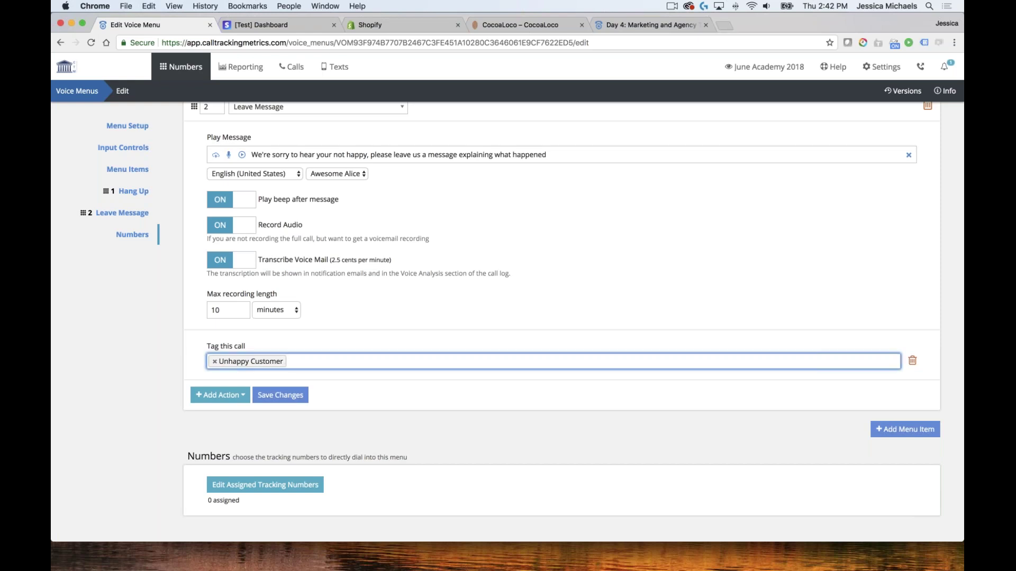
{"action": "scroll", "coordinate": [461, 347], "scroll_direction": "down", "scroll_amount": 2}
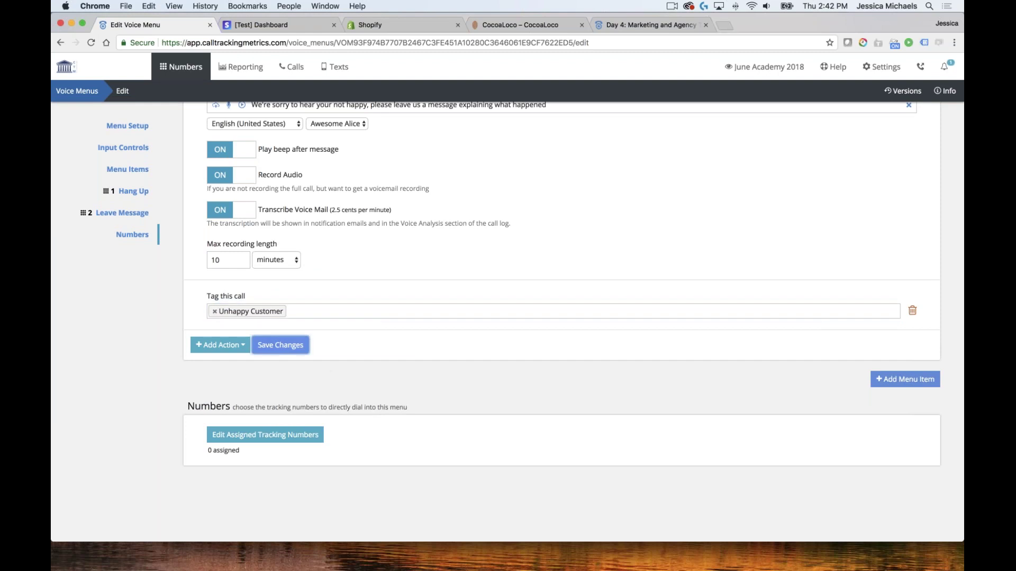
{"action": "left_click", "coordinate": [280, 345]}
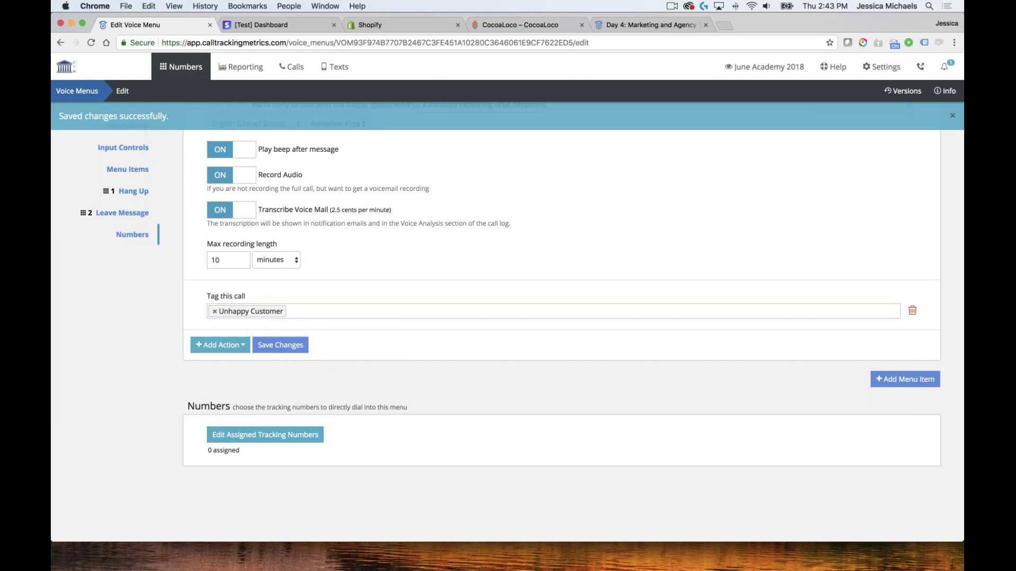
Open the Sales Queue's post-call settings from the call queues list
{"action": "mouse_move", "coordinate": [187, 72]}
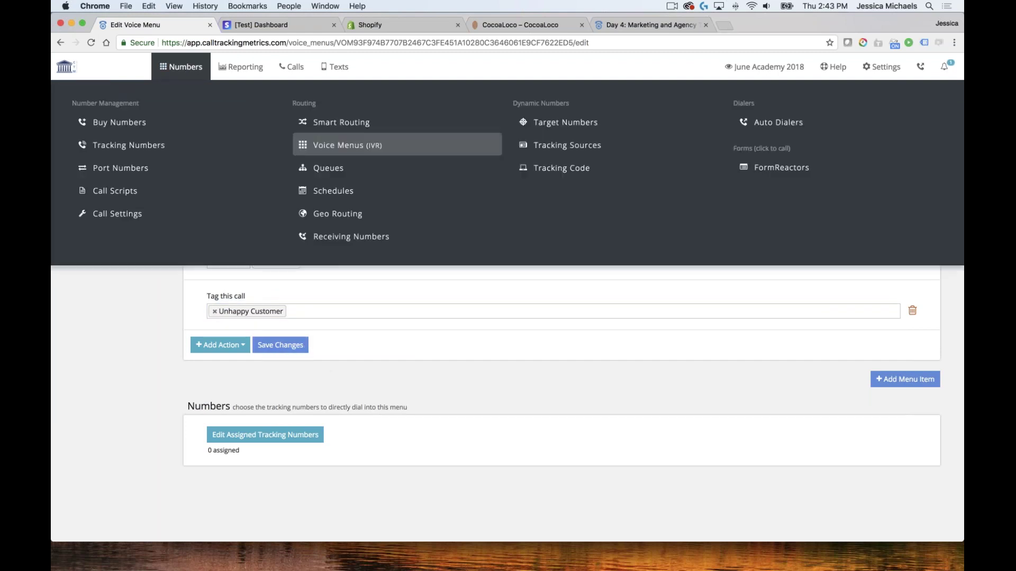
{"action": "left_click", "coordinate": [348, 169]}
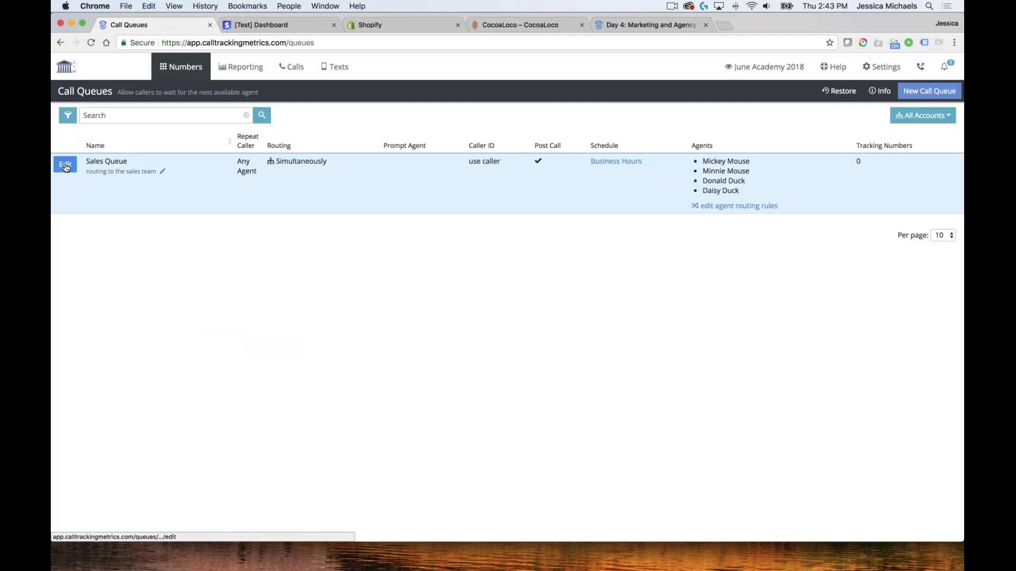
{"action": "left_click", "coordinate": [74, 167]}
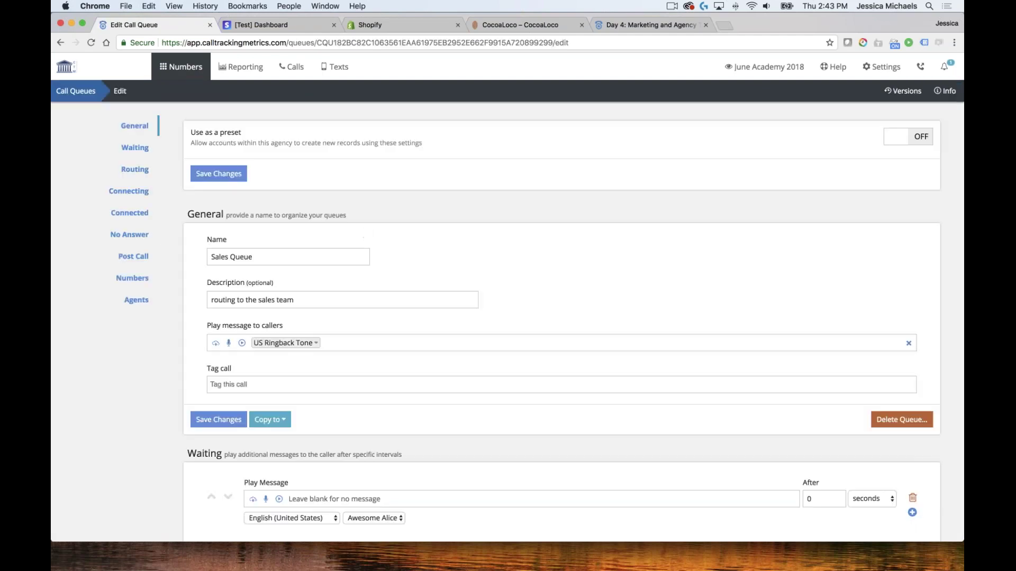
{"action": "left_click", "coordinate": [147, 257]}
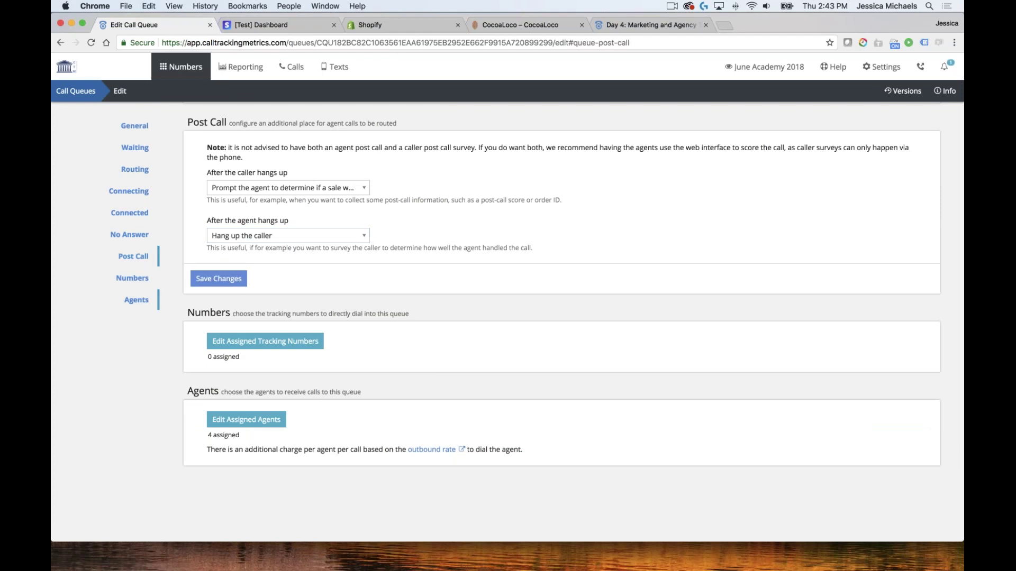
Direct callers to the QC voice menu after the agent hangs up, and save
{"action": "left_click", "coordinate": [285, 235]}
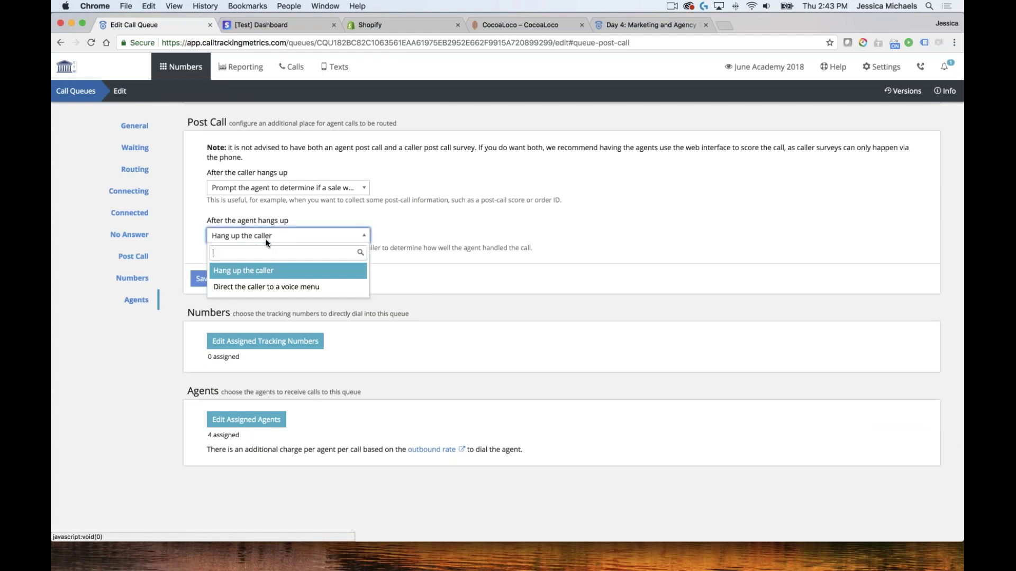
{"action": "left_click", "coordinate": [311, 294]}
{"action": "left_click", "coordinate": [313, 281]}
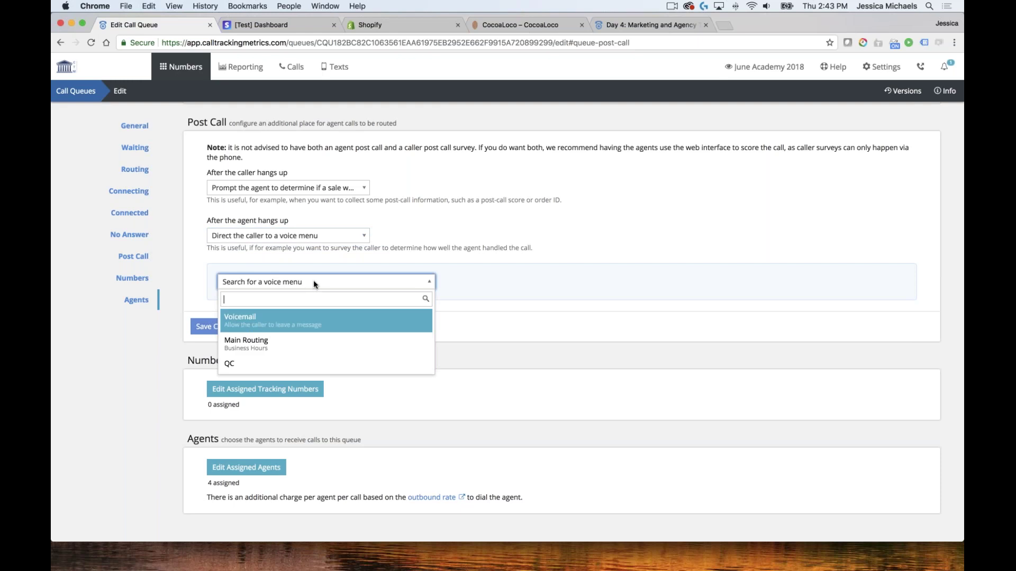
{"action": "left_click", "coordinate": [229, 362]}
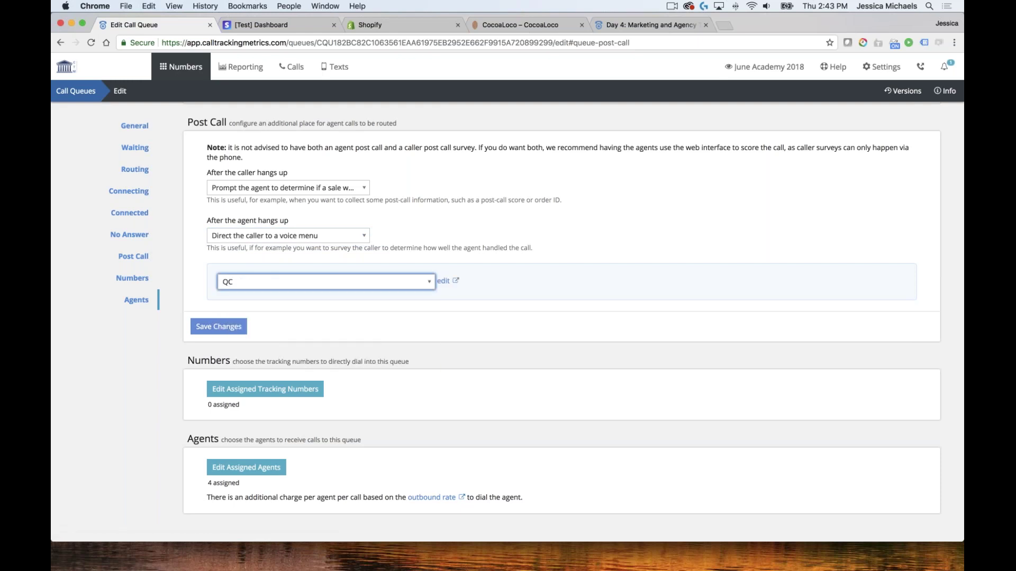
{"action": "key", "text": "Return"}
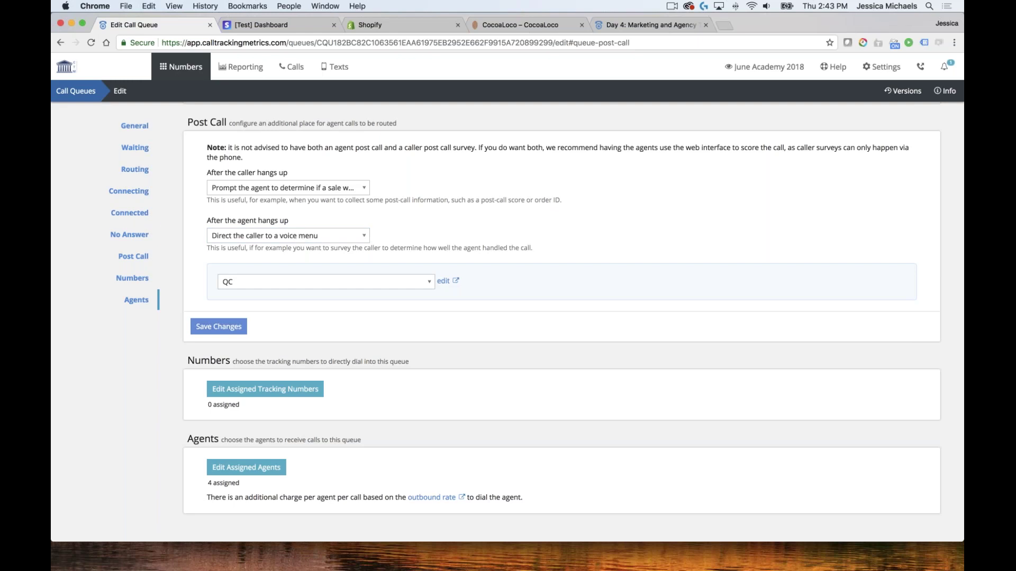
{"action": "scroll", "coordinate": [351, 203], "scroll_direction": "up", "scroll_amount": 4}
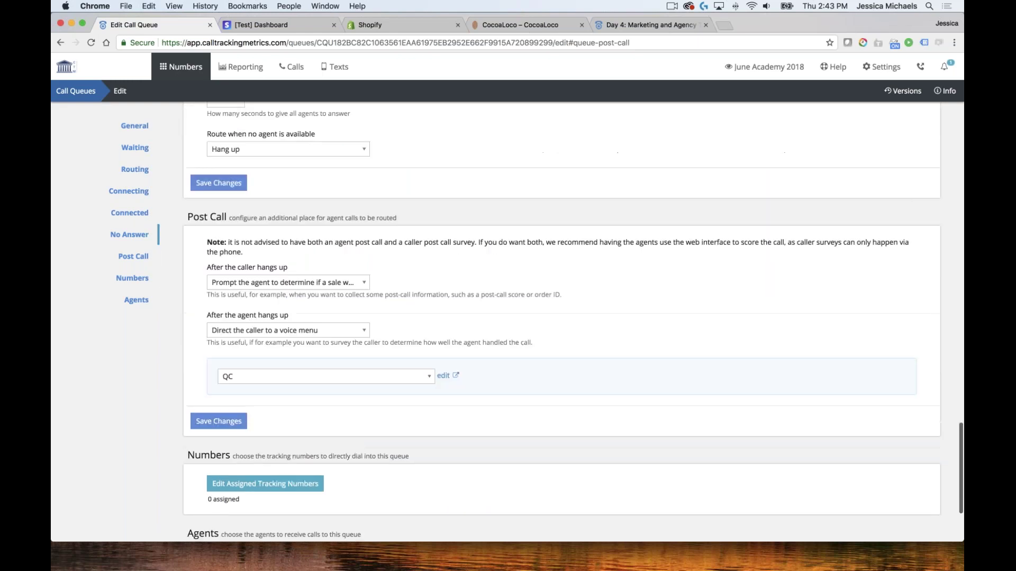
{"action": "scroll", "coordinate": [350, 203], "scroll_direction": "down", "scroll_amount": 8}
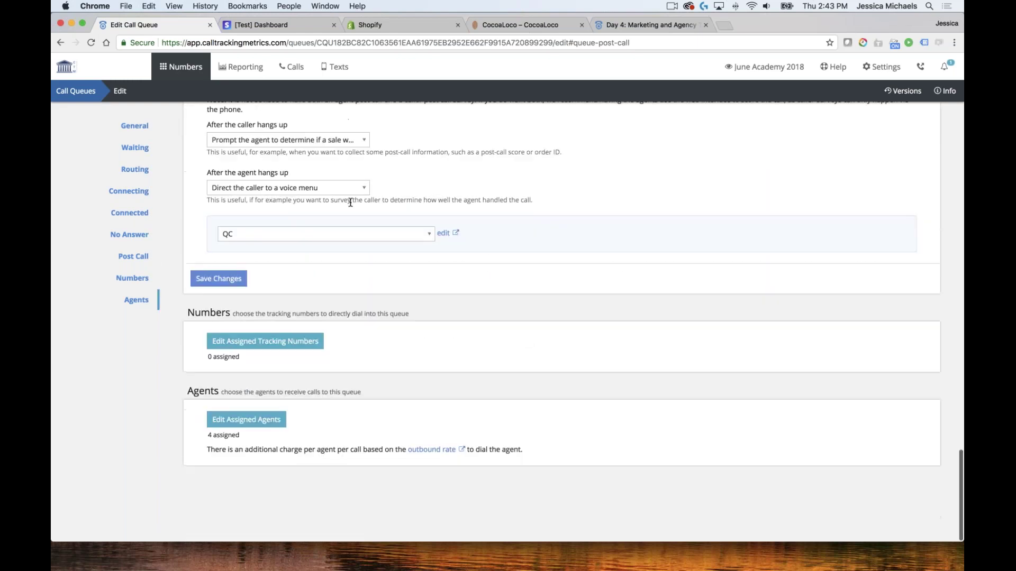
Save the Sales Queue agent routing for all agents, then view the first agent's schedule options
{"action": "left_click", "coordinate": [87, 98]}
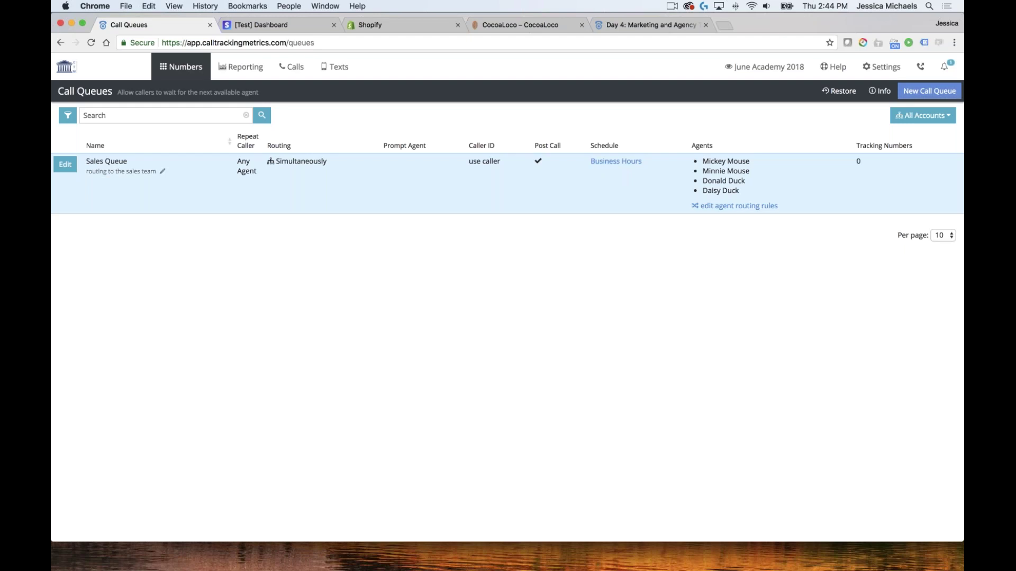
{"action": "left_click", "coordinate": [738, 206]}
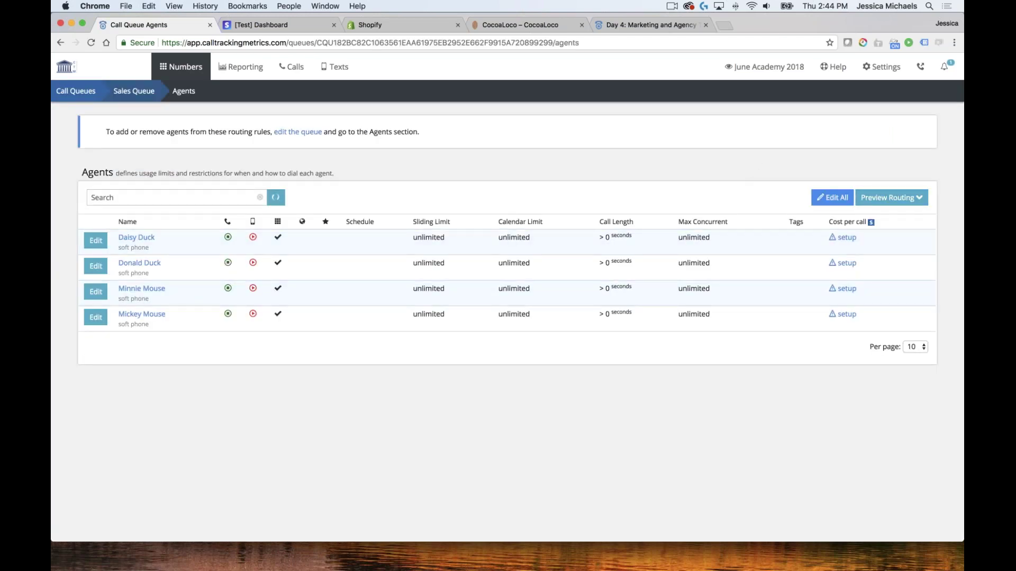
{"action": "left_click", "coordinate": [833, 197]}
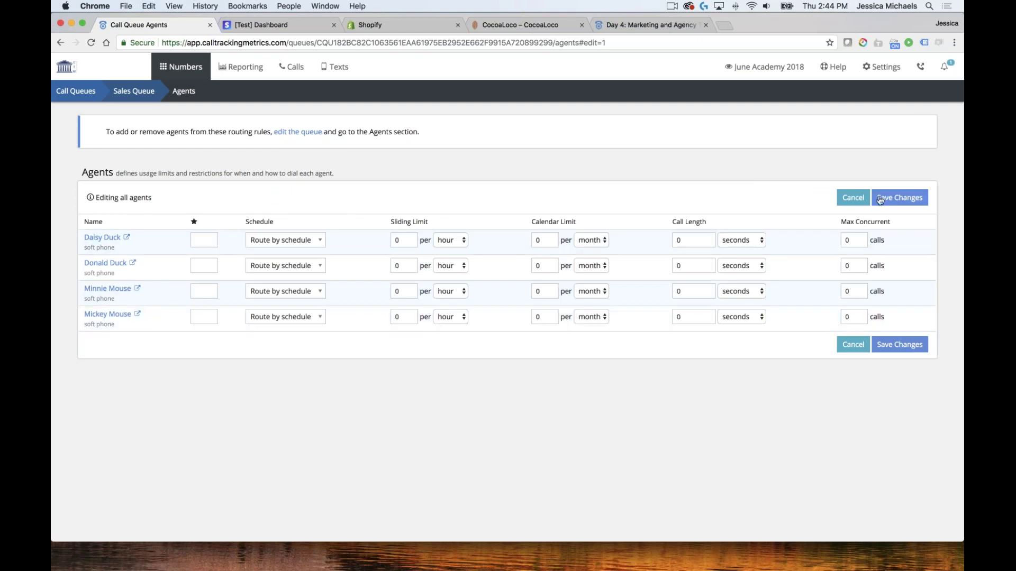
{"action": "left_click", "coordinate": [906, 199]}
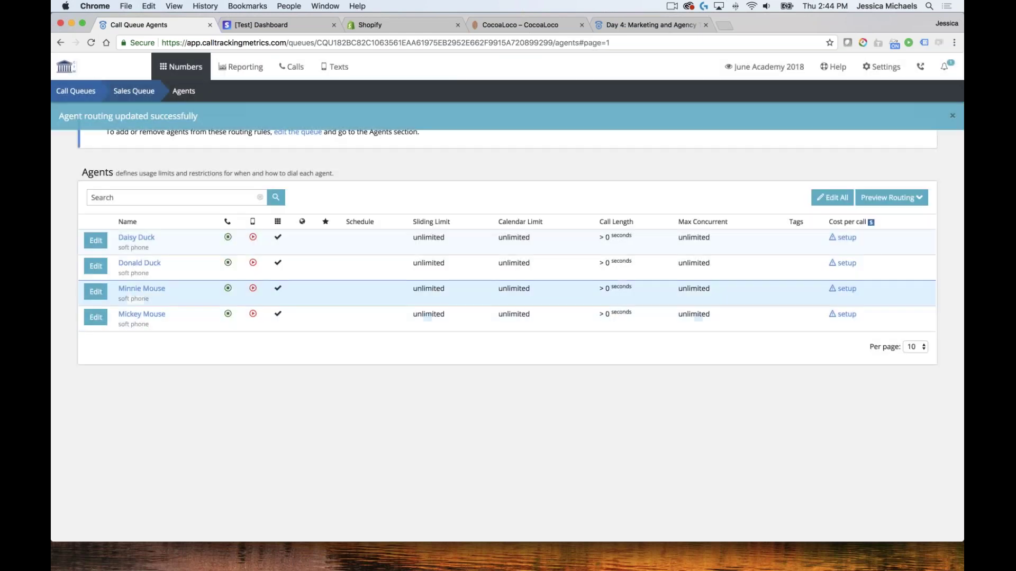
{"action": "left_click", "coordinate": [88, 247]}
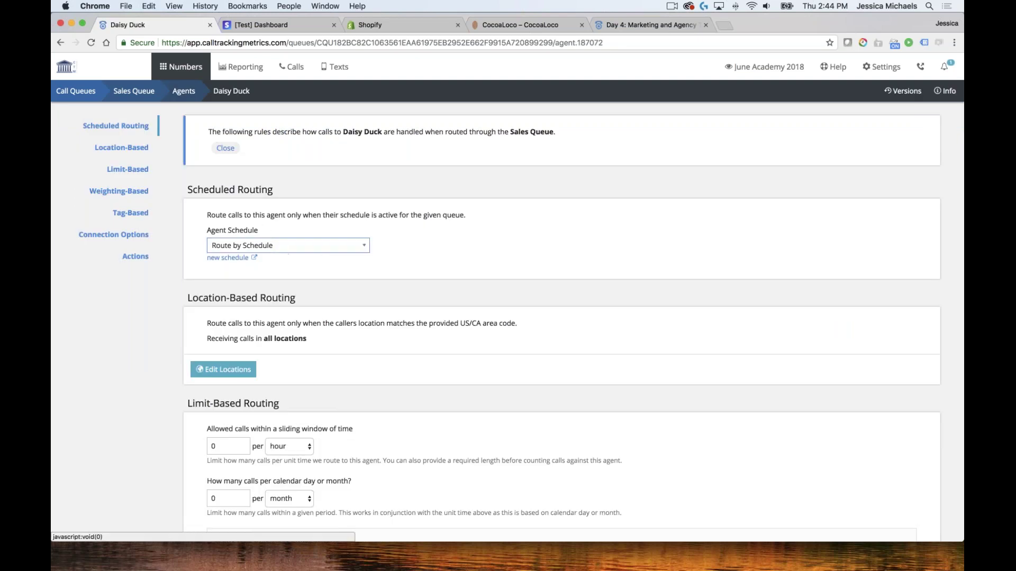
{"action": "left_click", "coordinate": [286, 247]}
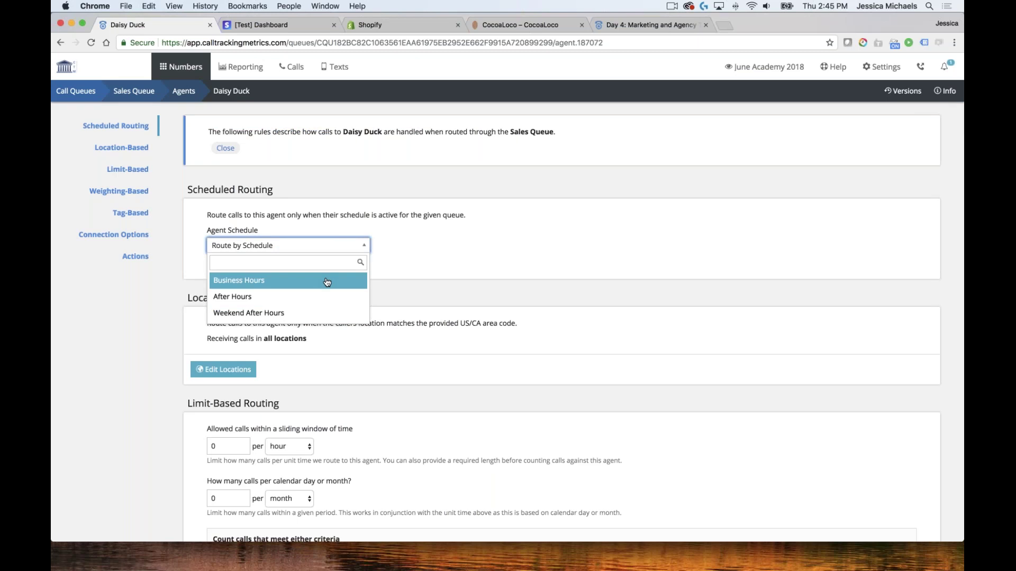
{"action": "key", "text": "Down"}
{"action": "key", "text": "Down"}
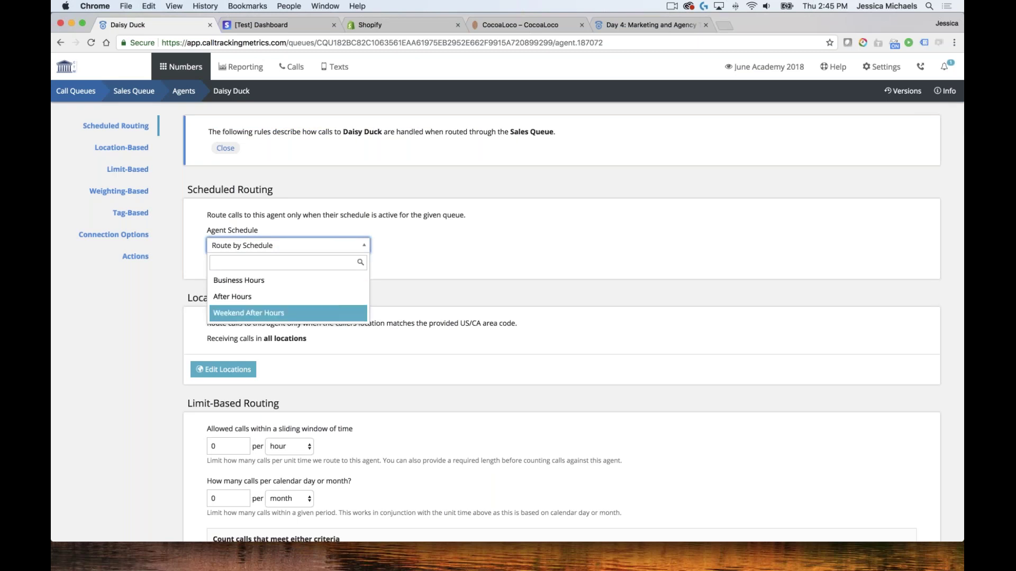
{"action": "key", "text": "Escape"}
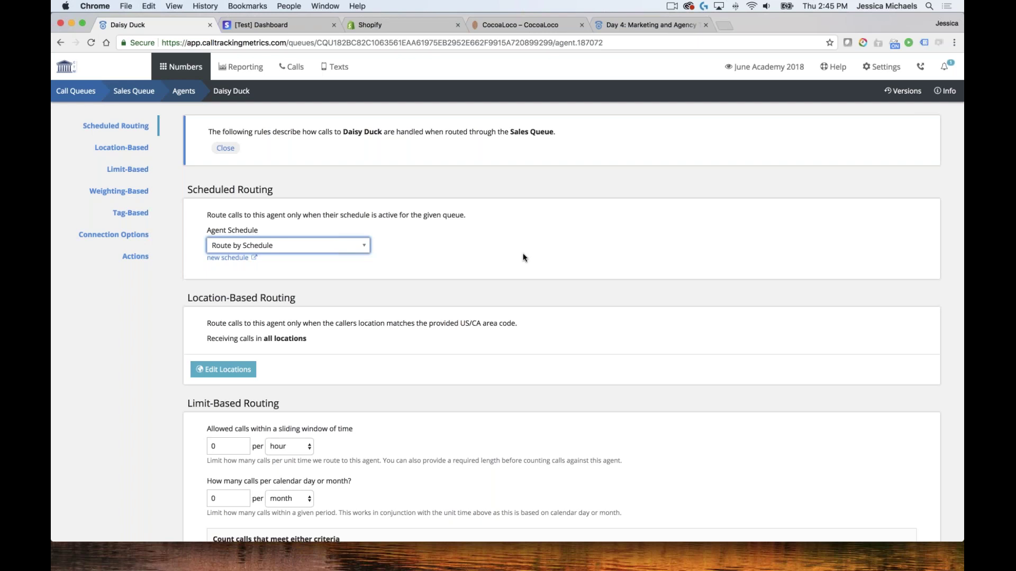
{"action": "scroll", "coordinate": [381, 281], "scroll_direction": "down", "scroll_amount": 5}
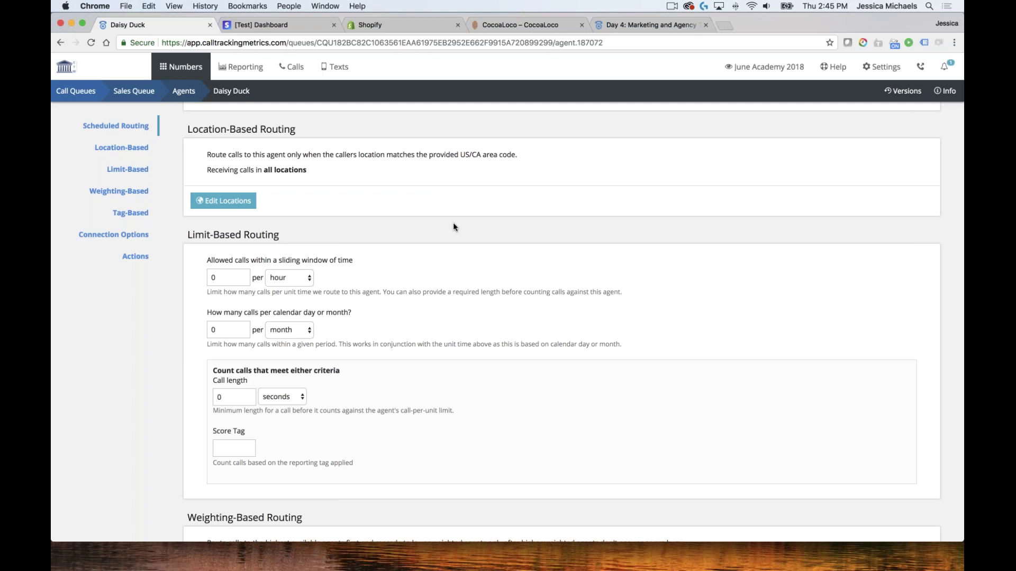
{"action": "scroll", "coordinate": [468, 233], "scroll_direction": "down", "scroll_amount": 3}
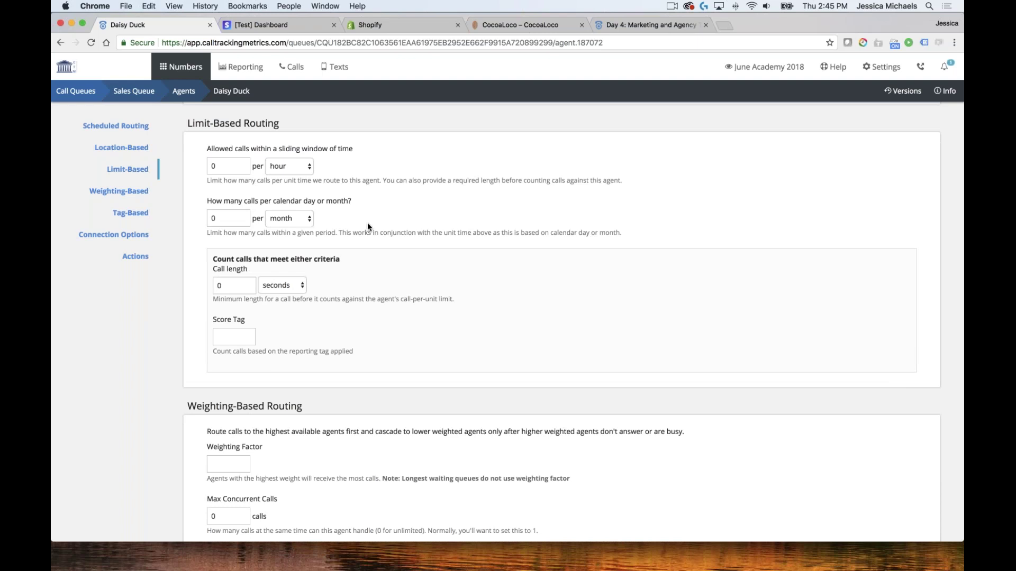
{"action": "left_click", "coordinate": [223, 225]}
{"action": "key", "text": "super+a"}
{"action": "type", "text": "20"}
{"action": "double_click", "coordinate": [215, 218]}
{"action": "type", "text": "0"}
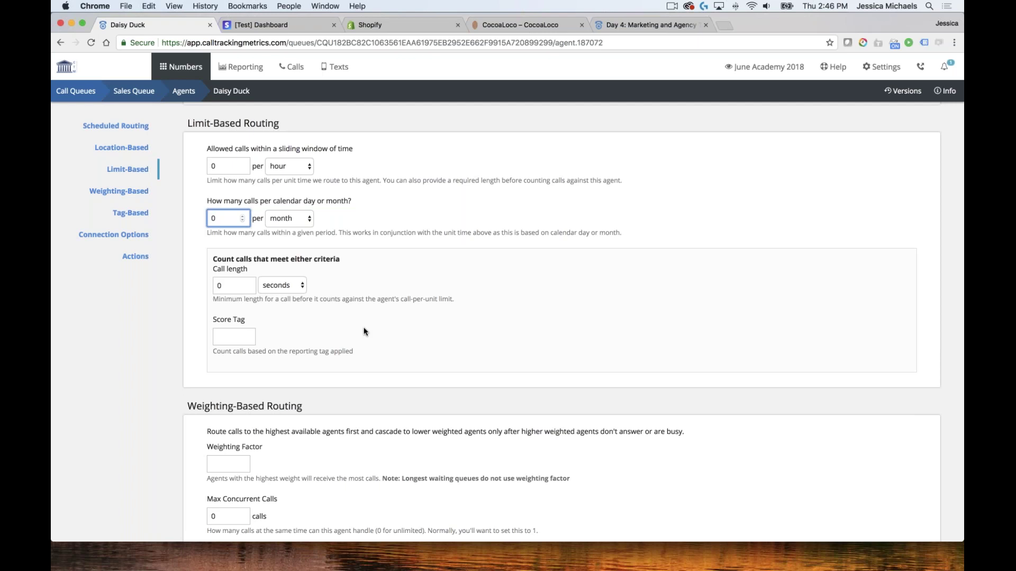
{"action": "scroll", "coordinate": [364, 330], "scroll_direction": "down", "scroll_amount": 2}
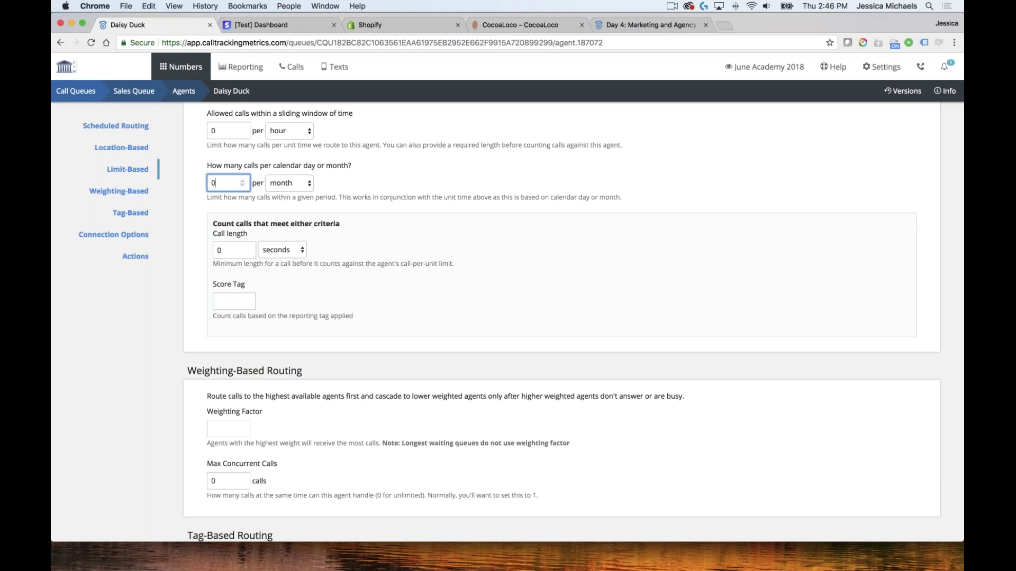
{"action": "scroll", "coordinate": [373, 299], "scroll_direction": "down", "scroll_amount": 5}
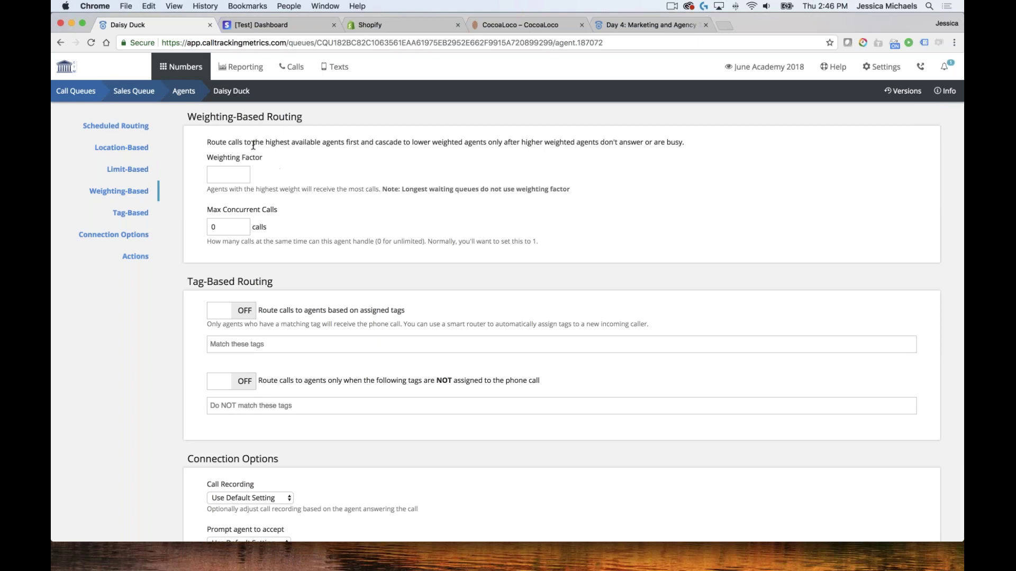
{"action": "left_click", "coordinate": [242, 226]}
{"action": "left_click", "coordinate": [276, 243]}
{"action": "scroll", "coordinate": [409, 255], "scroll_direction": "down", "scroll_amount": 5}
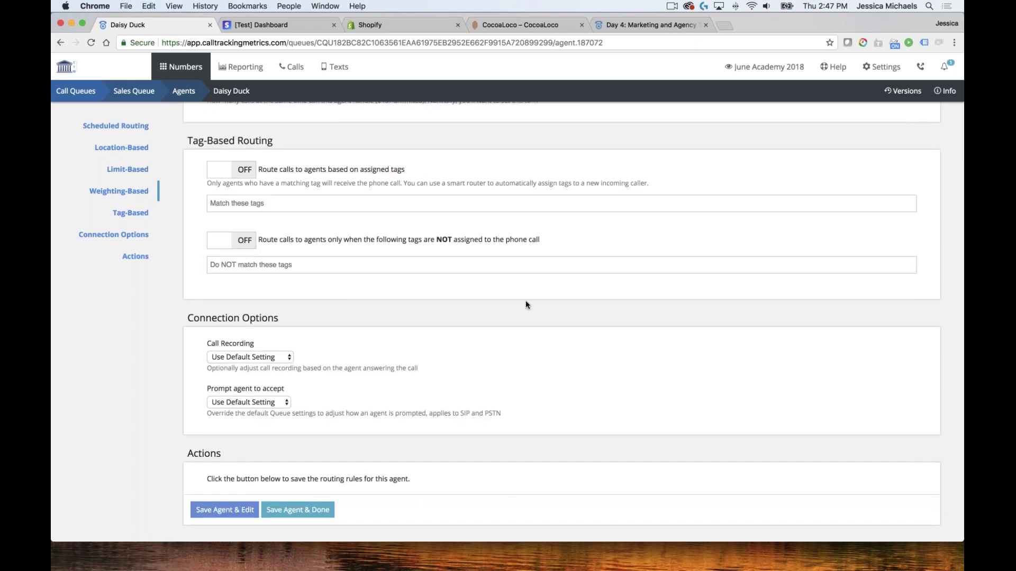
{"action": "scroll", "coordinate": [487, 322], "scroll_direction": "down", "scroll_amount": 1}
{"action": "scroll", "coordinate": [477, 317], "scroll_direction": "down", "scroll_amount": 2}
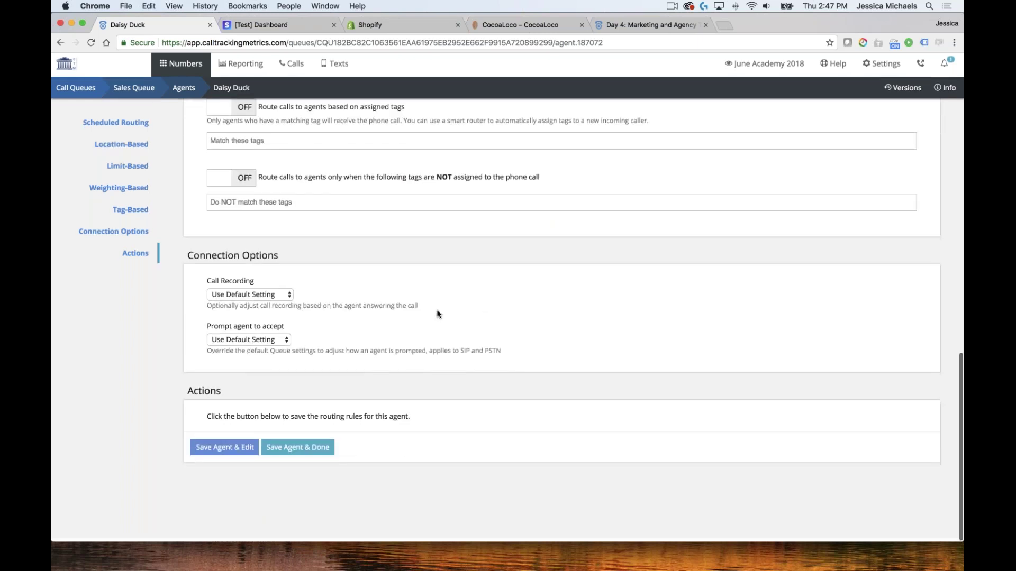
{"action": "left_click", "coordinate": [271, 297]}
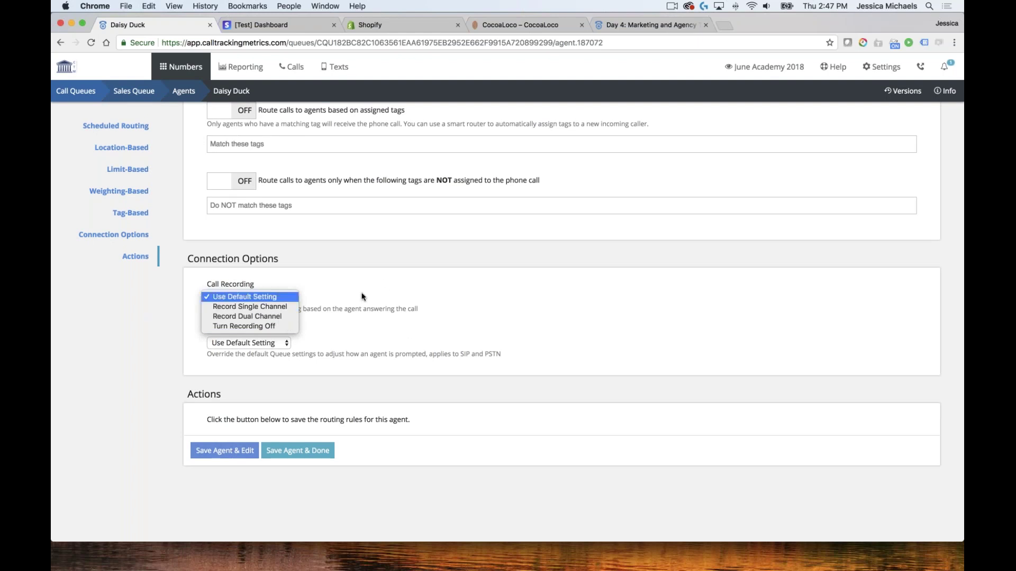
Save the agent with default recording and prompt settings, then advance to the Post Call Surveys slide
{"action": "left_click", "coordinate": [411, 288]}
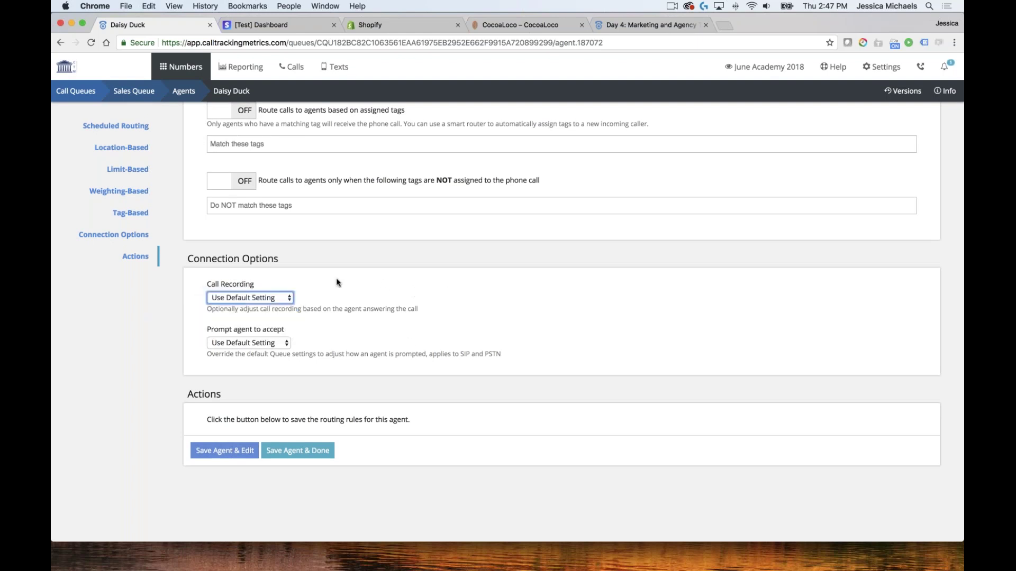
{"action": "left_click", "coordinate": [285, 342]}
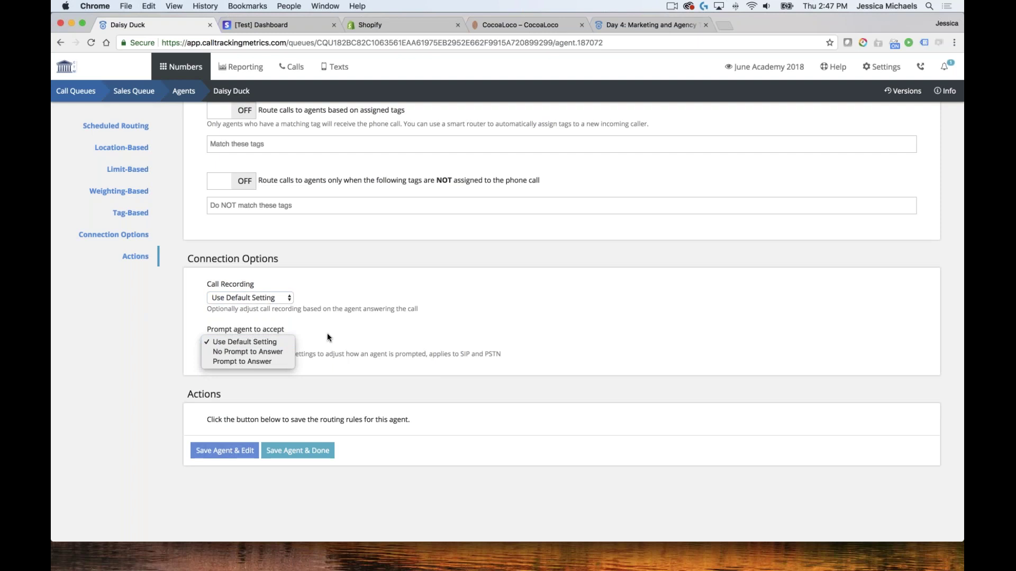
{"action": "left_click", "coordinate": [535, 344]}
{"action": "scroll", "coordinate": [442, 349], "scroll_direction": "down", "scroll_amount": 1}
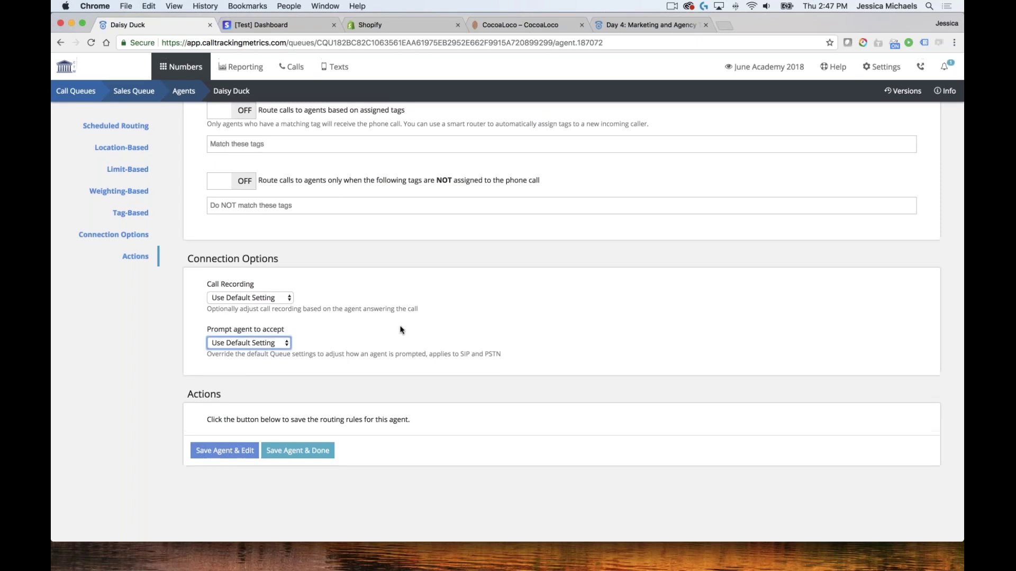
{"action": "left_click", "coordinate": [296, 451]}
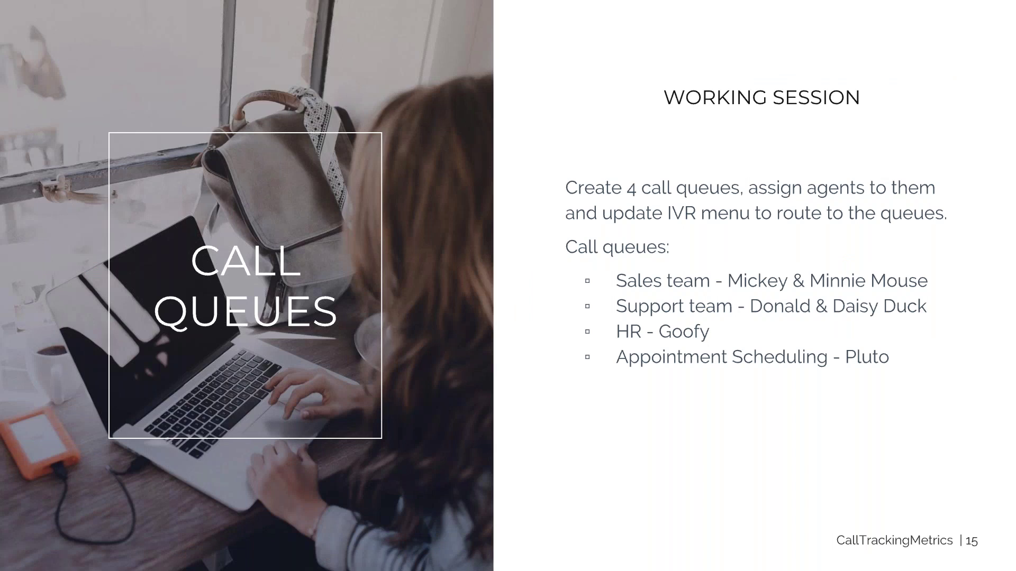
{"action": "key", "text": "Right"}
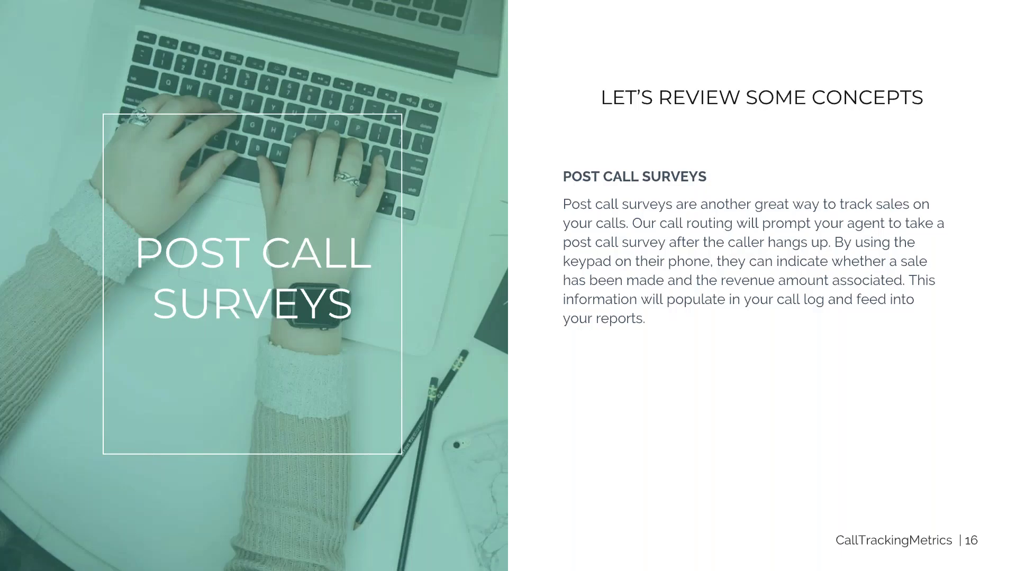
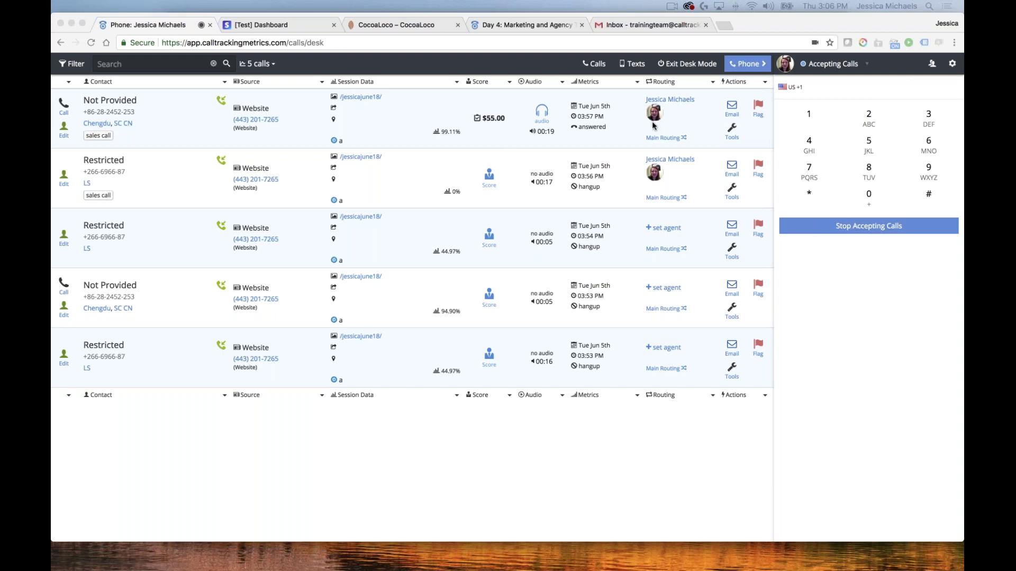
{"action": "left_click", "coordinate": [575, 129]}
{"action": "left_click_drag", "start_coordinate": [280, 120], "coordinate": [233, 120]}
{"action": "key", "text": "ctrl+c"}
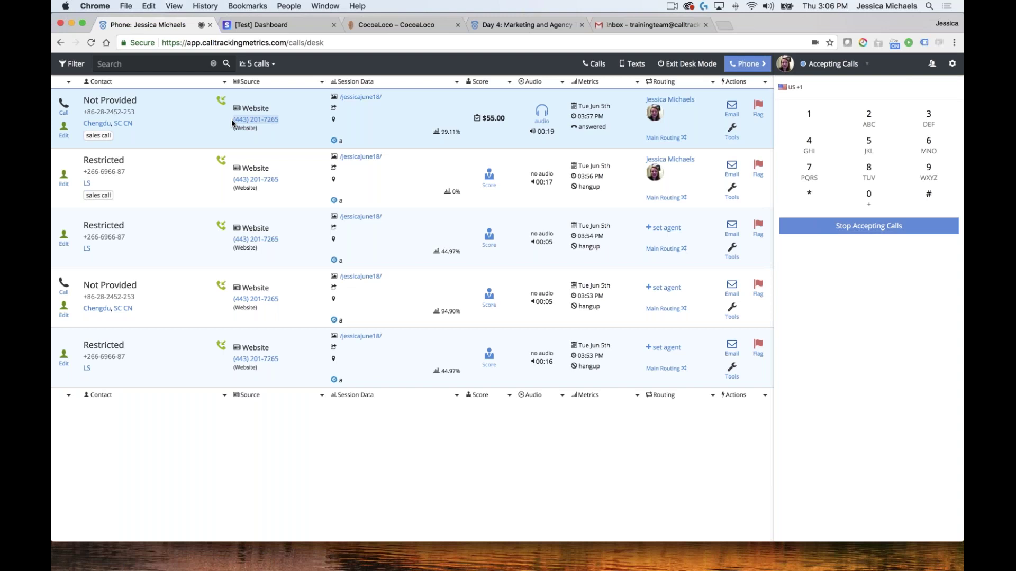
{"action": "left_click", "coordinate": [231, 122]}
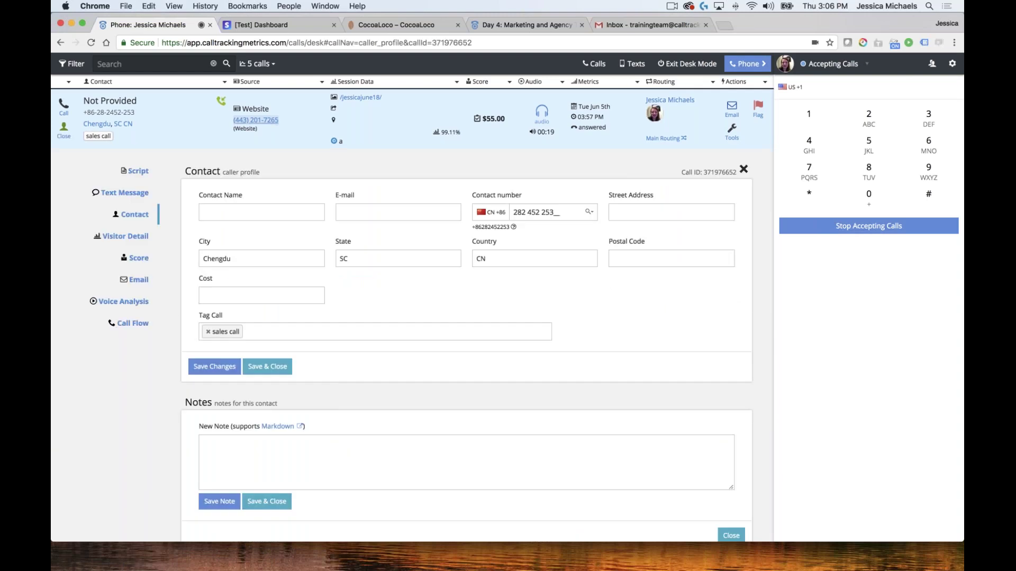
{"action": "left_click", "coordinate": [640, 24]}
{"action": "left_click", "coordinate": [104, 383]}
{"action": "key", "text": "ctrl+v"}
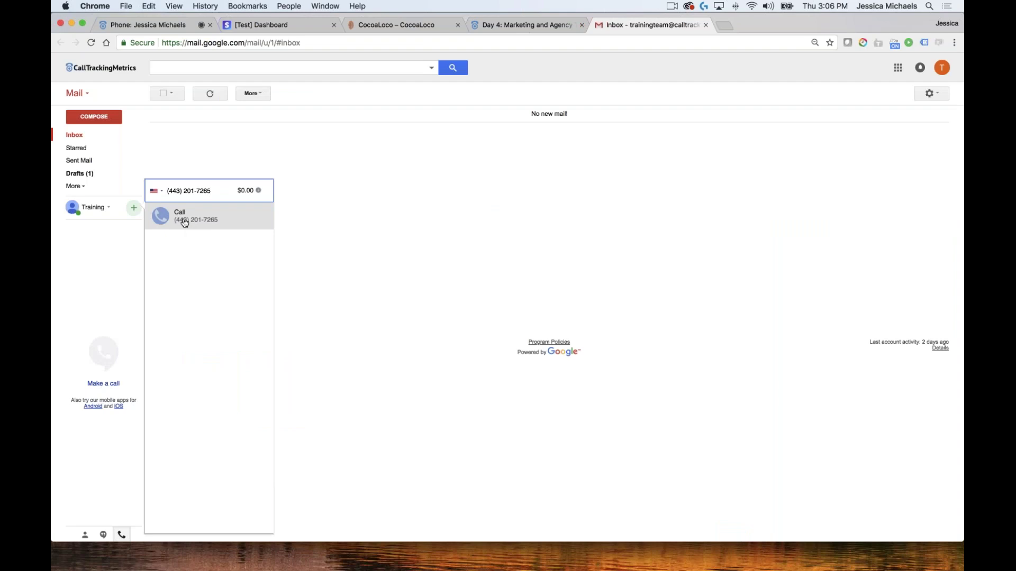
{"action": "left_click", "coordinate": [184, 222]}
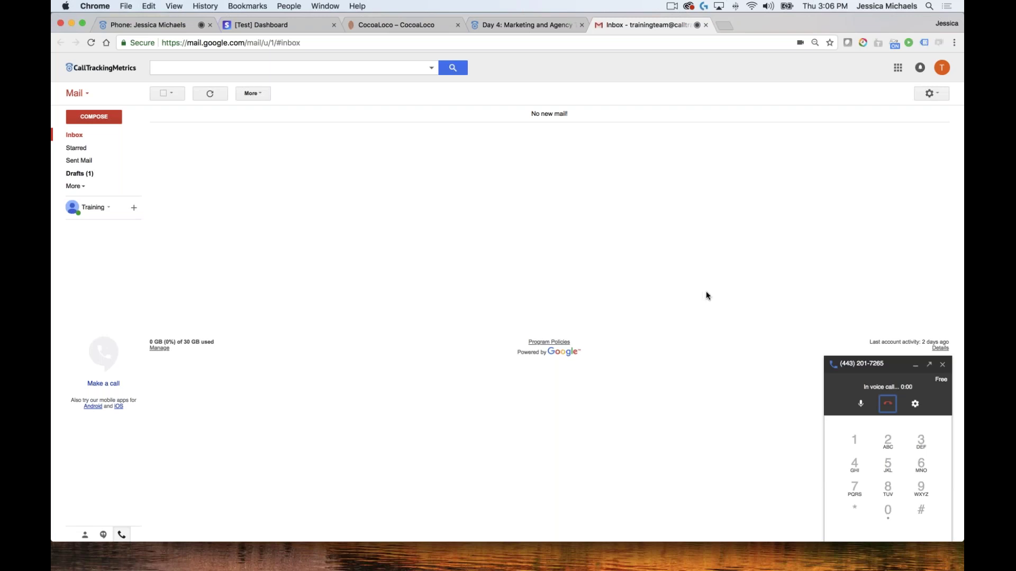
{"action": "left_click", "coordinate": [854, 444]}
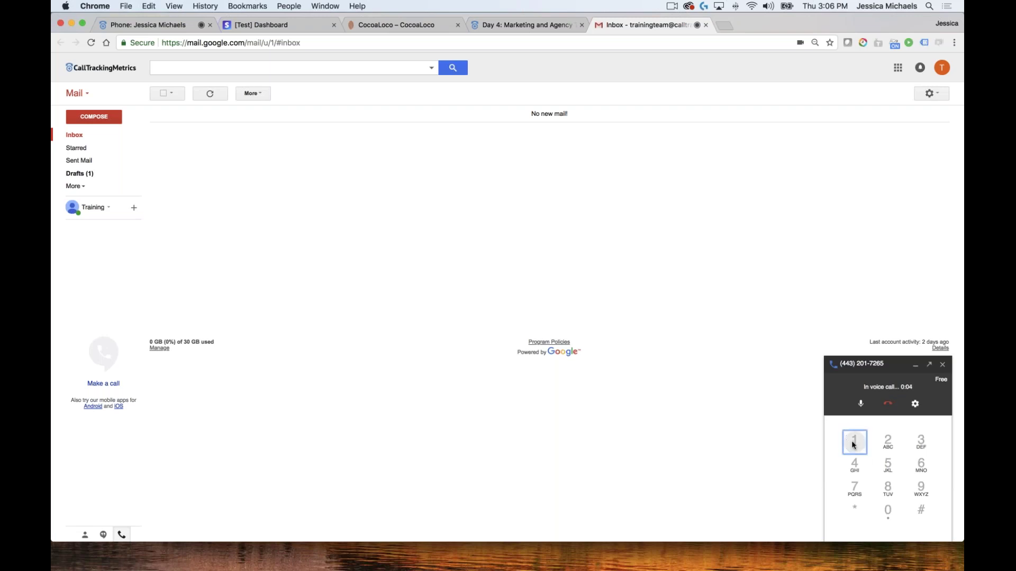
{"action": "left_click", "coordinate": [861, 406]}
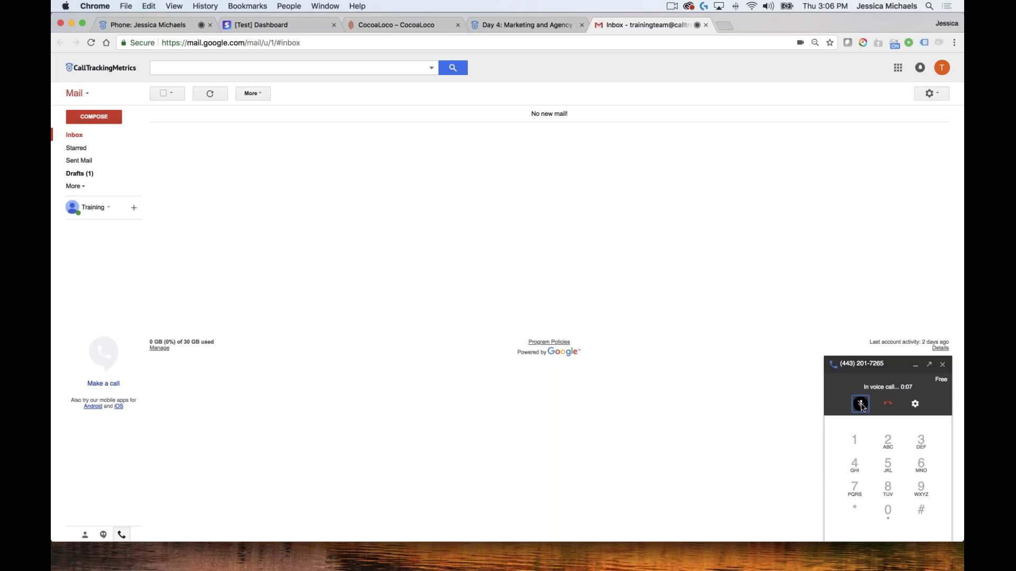
{"action": "left_click", "coordinate": [153, 27]}
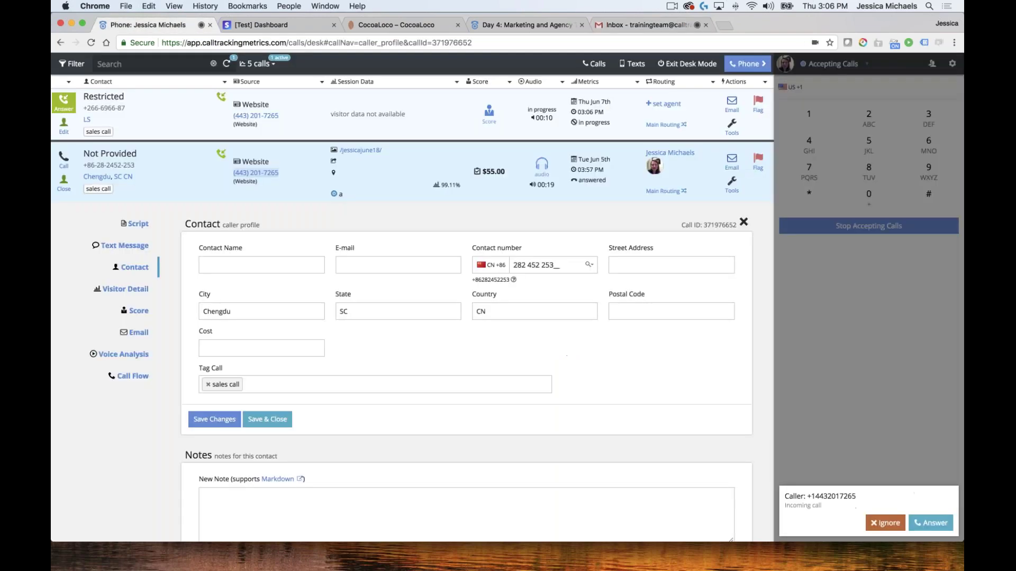
Answer the incoming test call, hang up, close the caller profile, and refresh the call list
{"action": "left_click", "coordinate": [931, 523]}
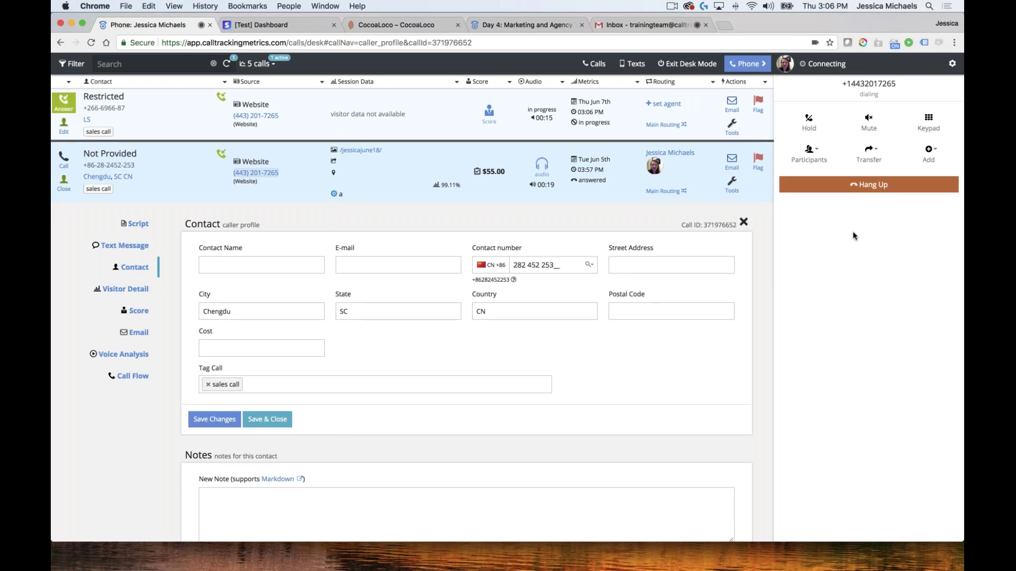
{"action": "left_click", "coordinate": [868, 186]}
{"action": "left_click", "coordinate": [643, 25]}
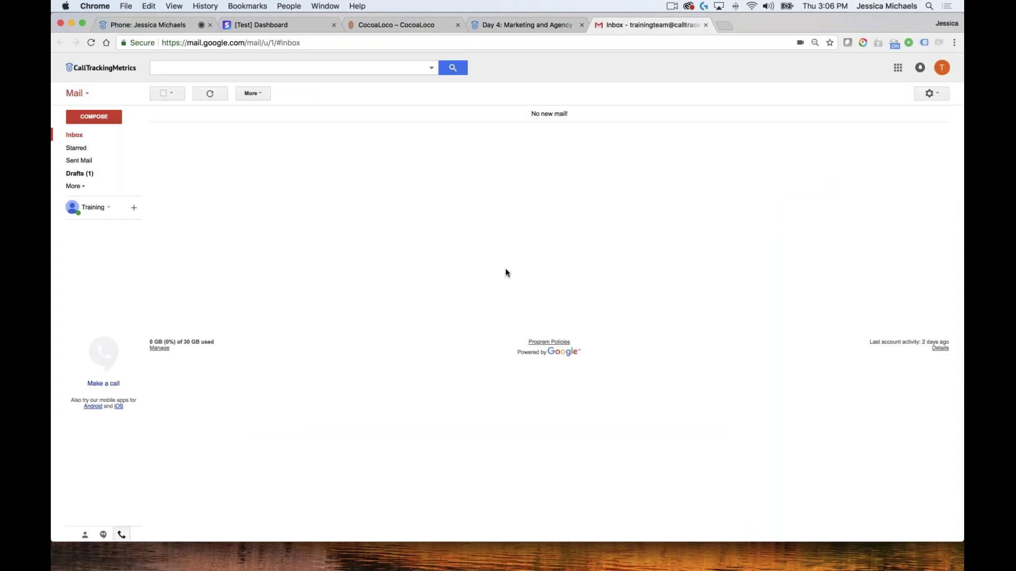
{"action": "left_click", "coordinate": [154, 24]}
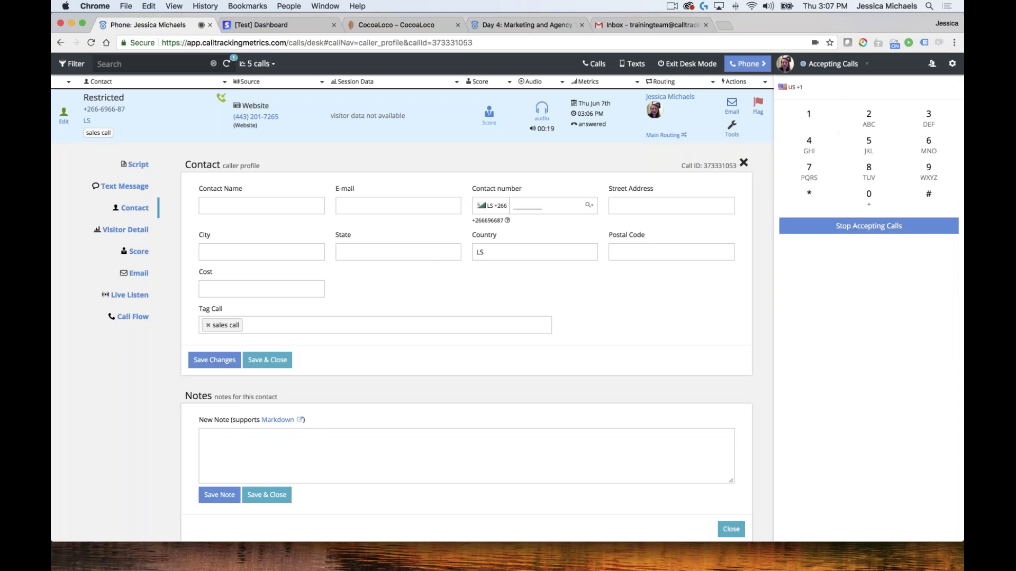
{"action": "left_click", "coordinate": [743, 162]}
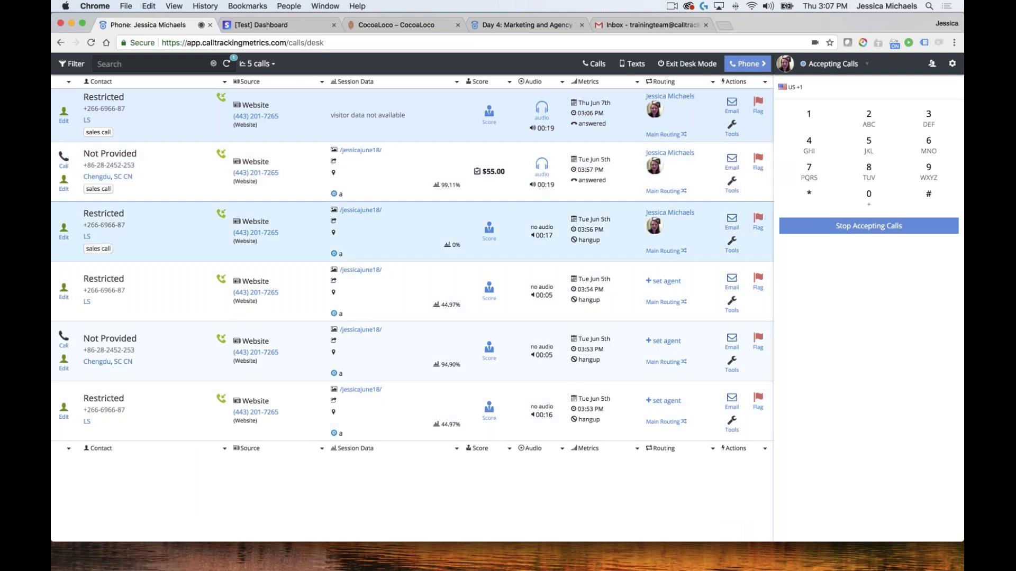
{"action": "left_click", "coordinate": [227, 64]}
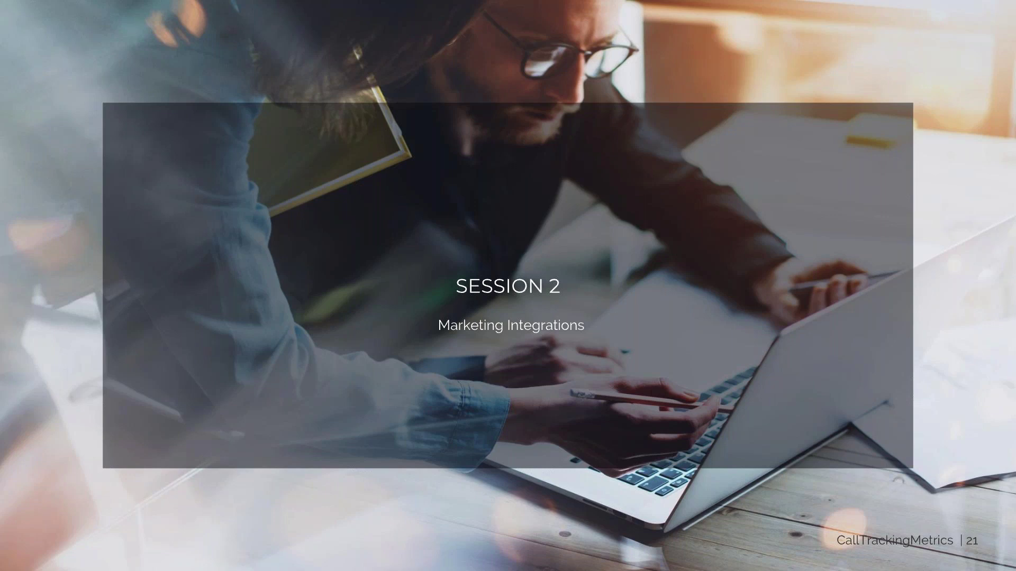
Advance the deck to slide 22, 'Marketing Plan Integrations', with the partner logos
{"action": "key", "text": "Right"}
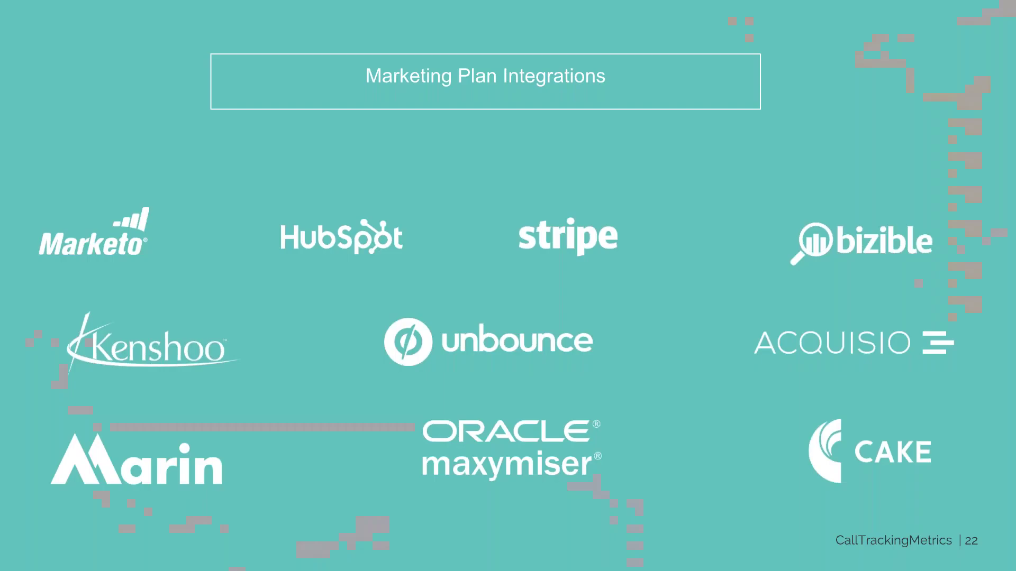
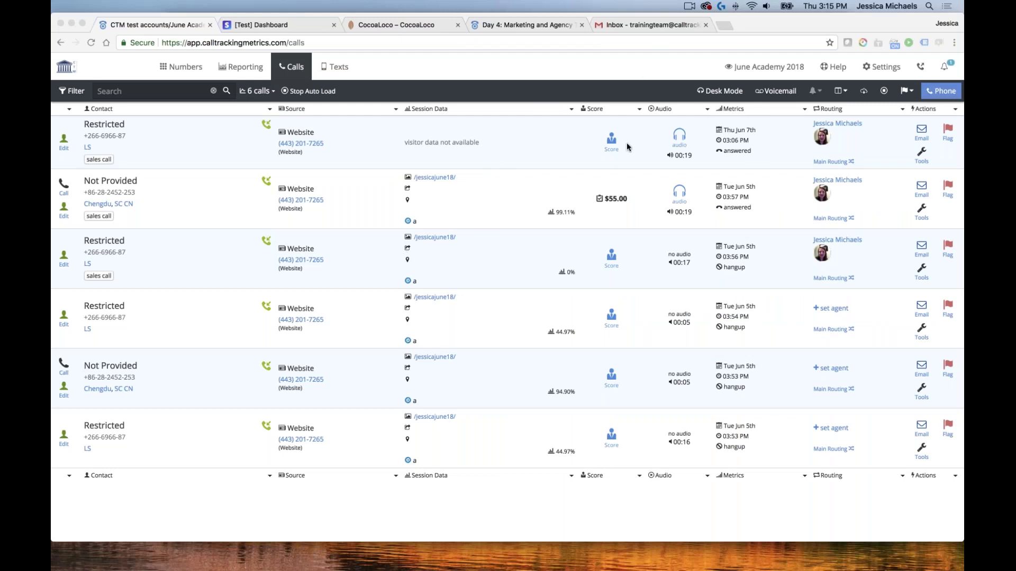
Open the Custom Fields settings and inspect the existing Cost field in the Contact panel
{"action": "left_click", "coordinate": [881, 66]}
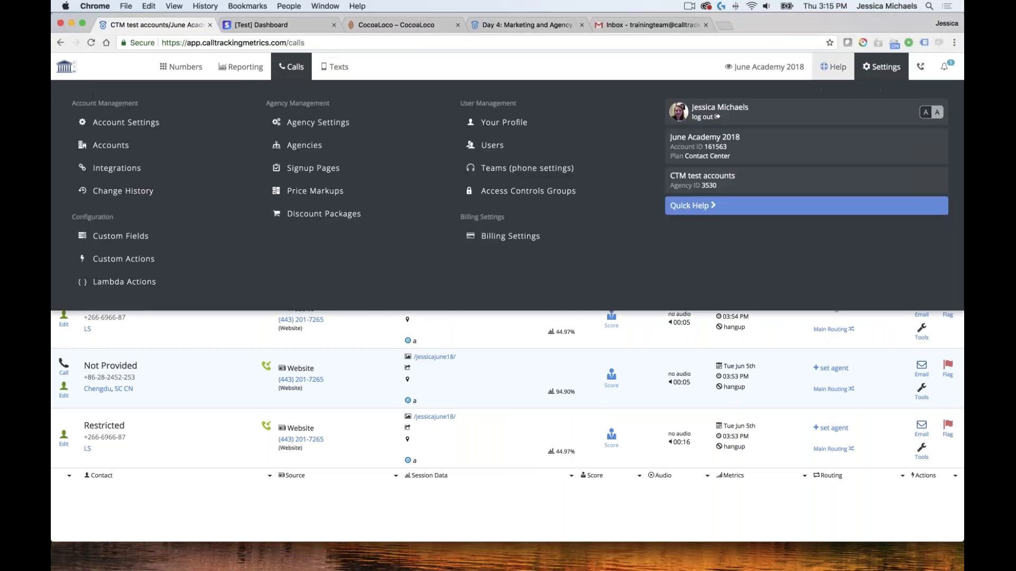
{"action": "left_click", "coordinate": [148, 238]}
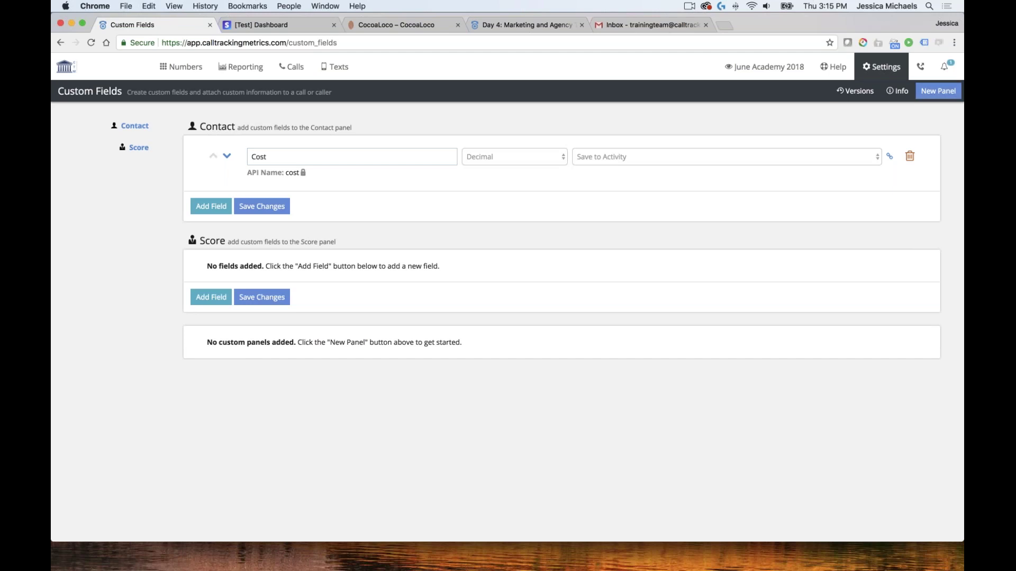
{"action": "left_click", "coordinate": [254, 163]}
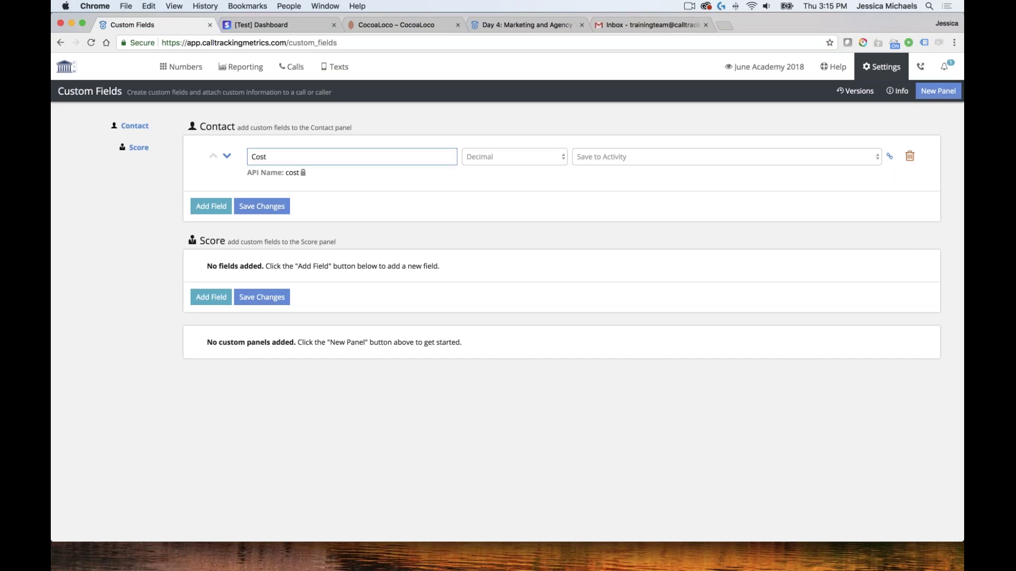
{"action": "left_click", "coordinate": [423, 170]}
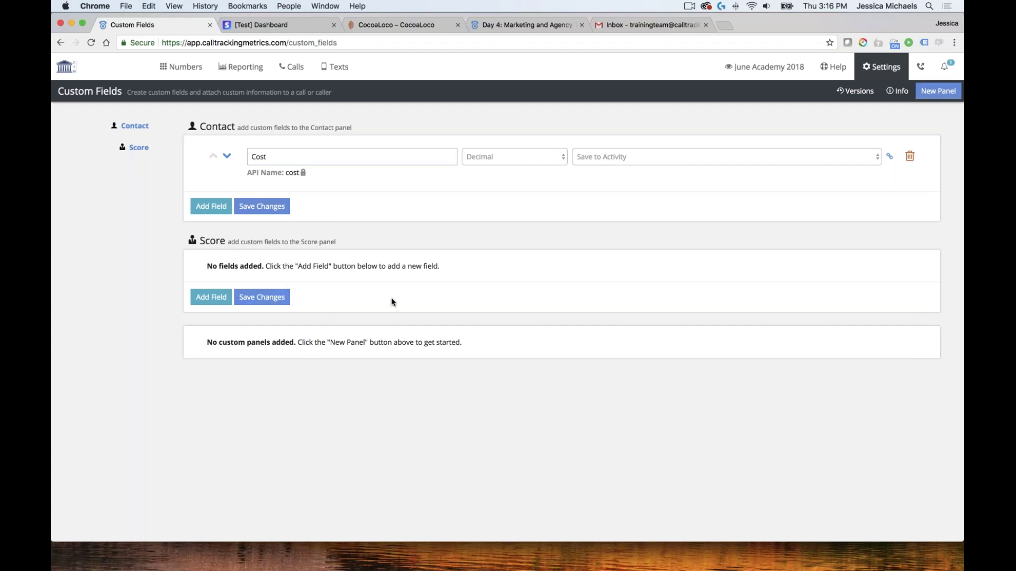
{"action": "left_click", "coordinate": [132, 126]}
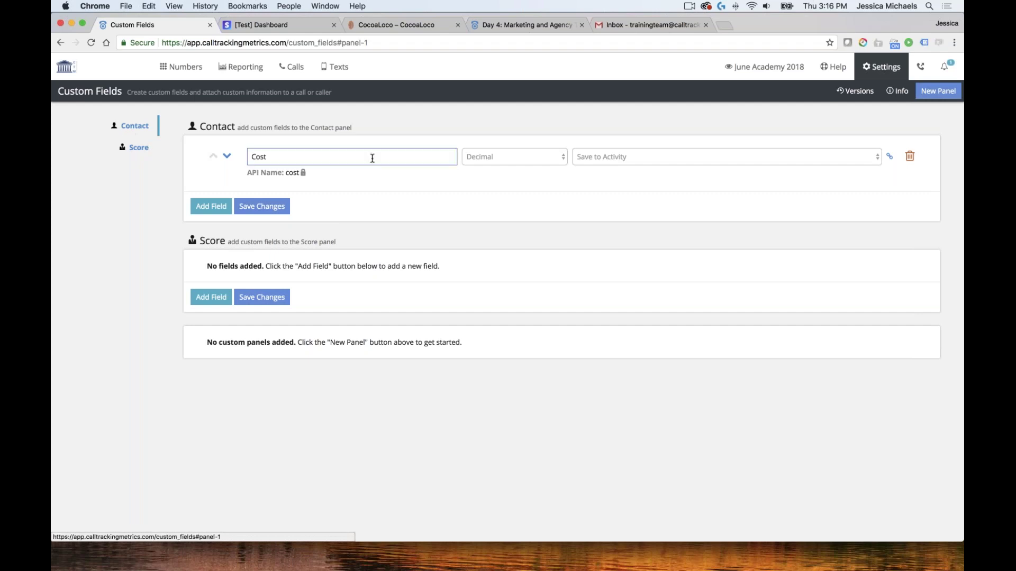
{"action": "left_click", "coordinate": [211, 206]}
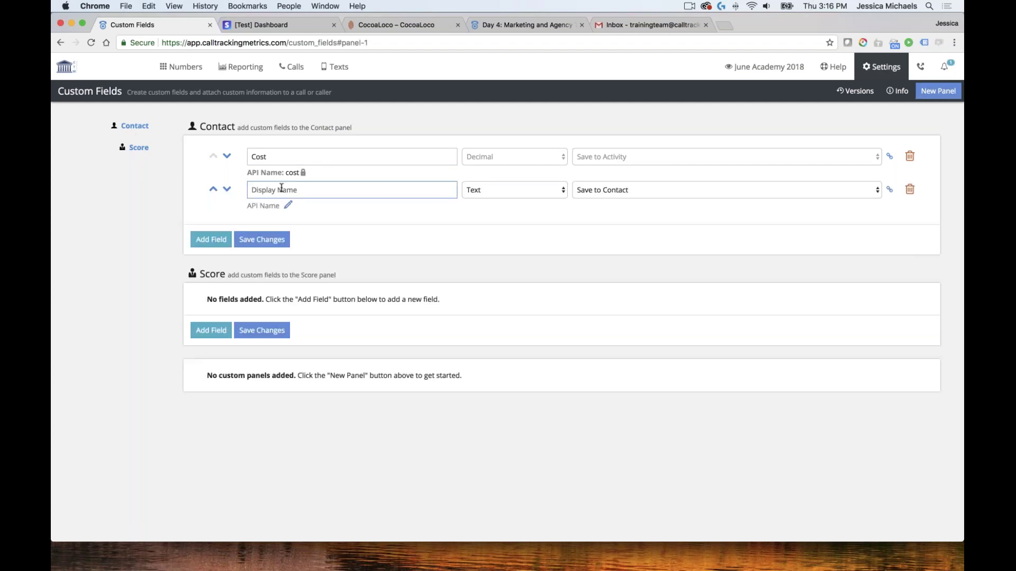
{"action": "left_click", "coordinate": [352, 194]}
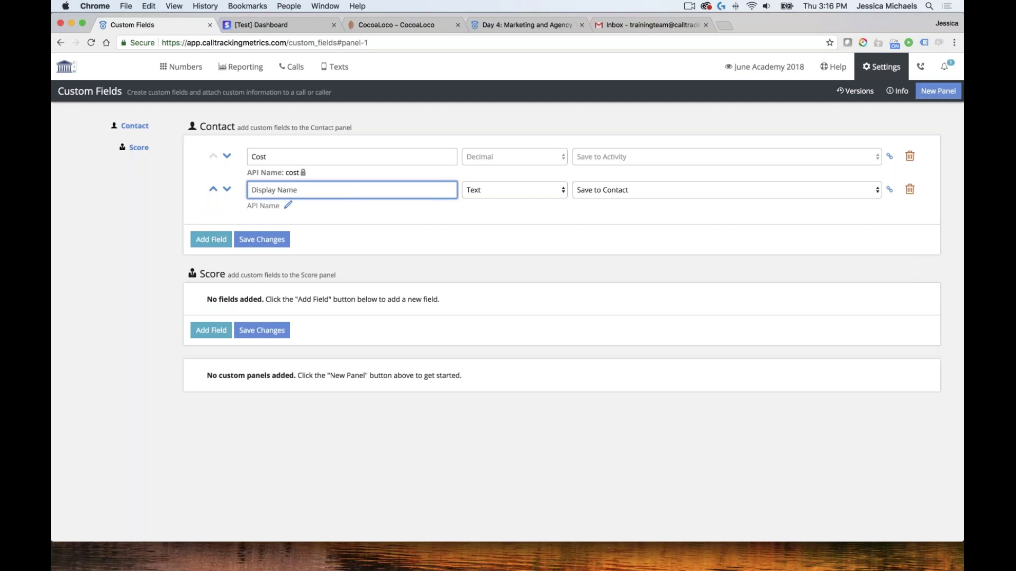
{"action": "left_click", "coordinate": [181, 67]}
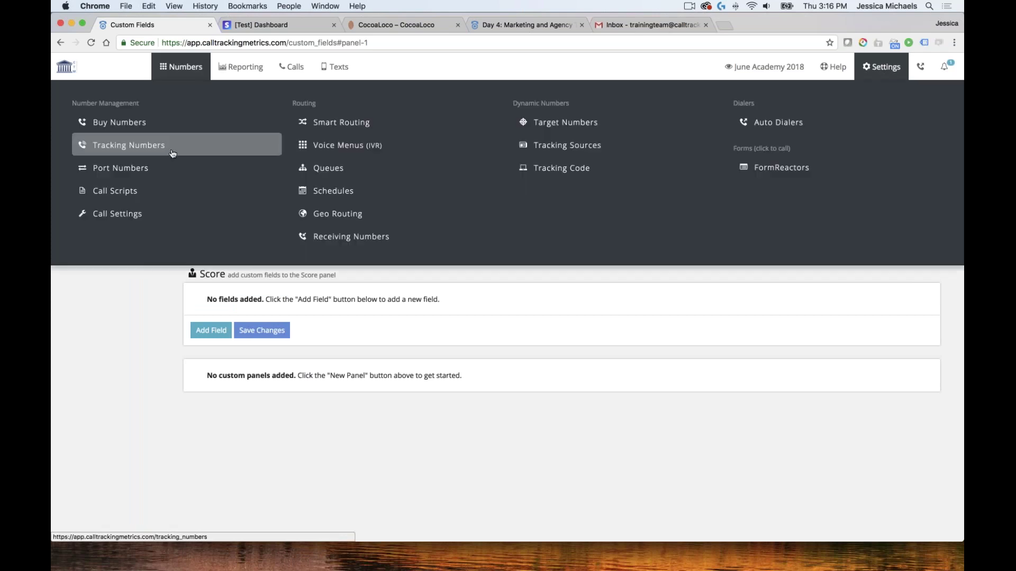
{"action": "left_click", "coordinate": [305, 74]}
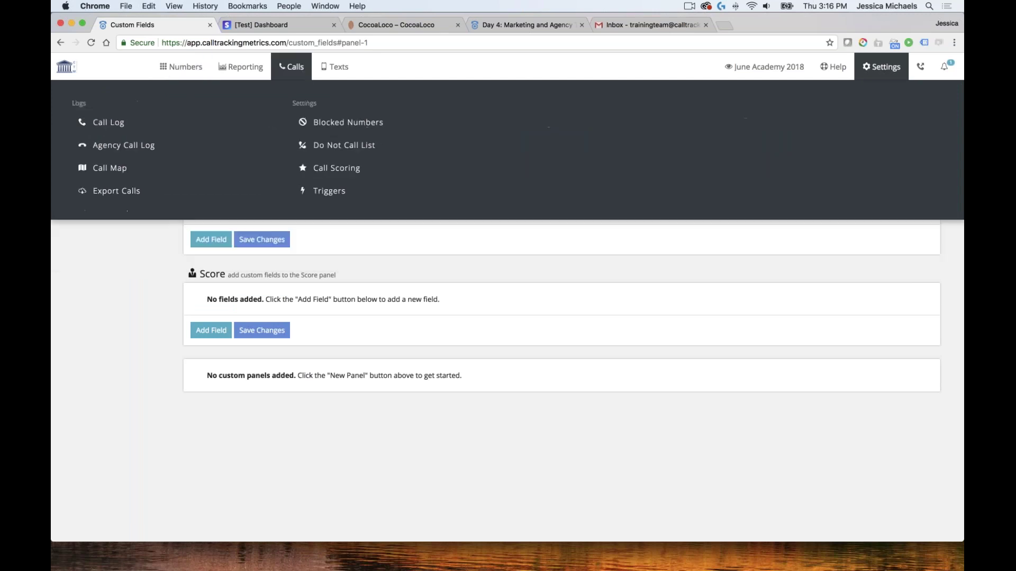
{"action": "left_click", "coordinate": [127, 122]}
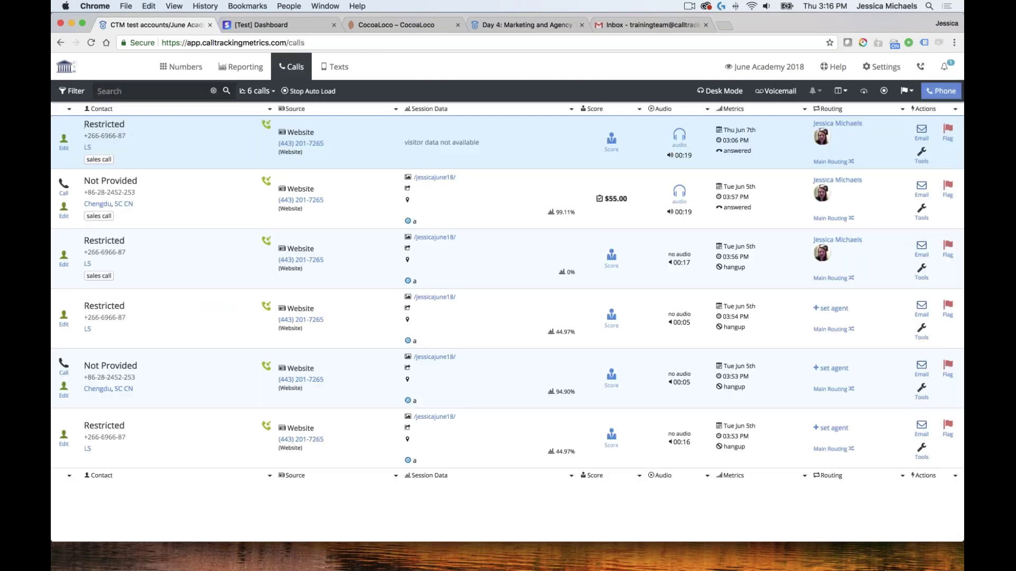
{"action": "left_click", "coordinate": [64, 142]}
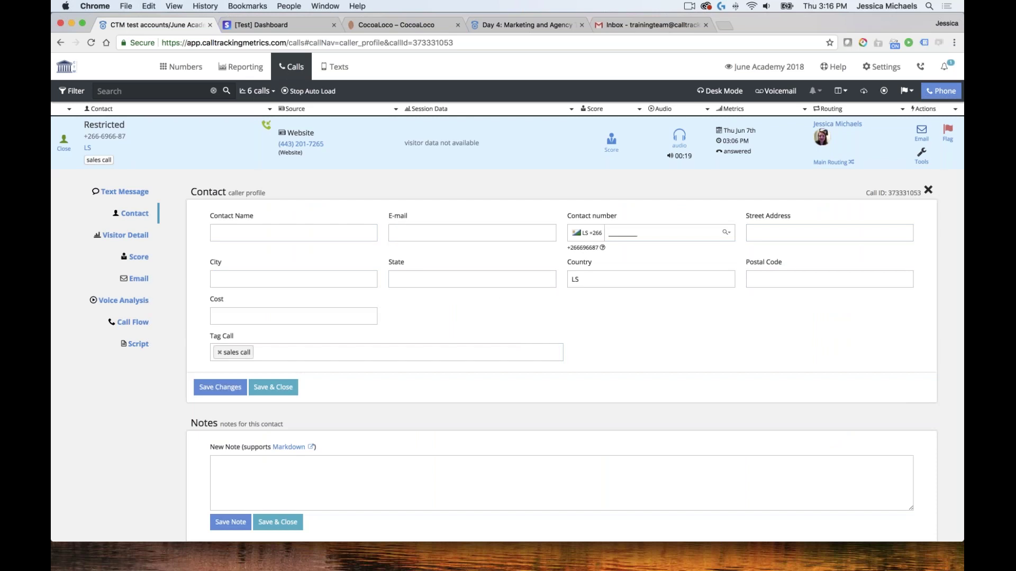
{"action": "left_click", "coordinate": [893, 67]}
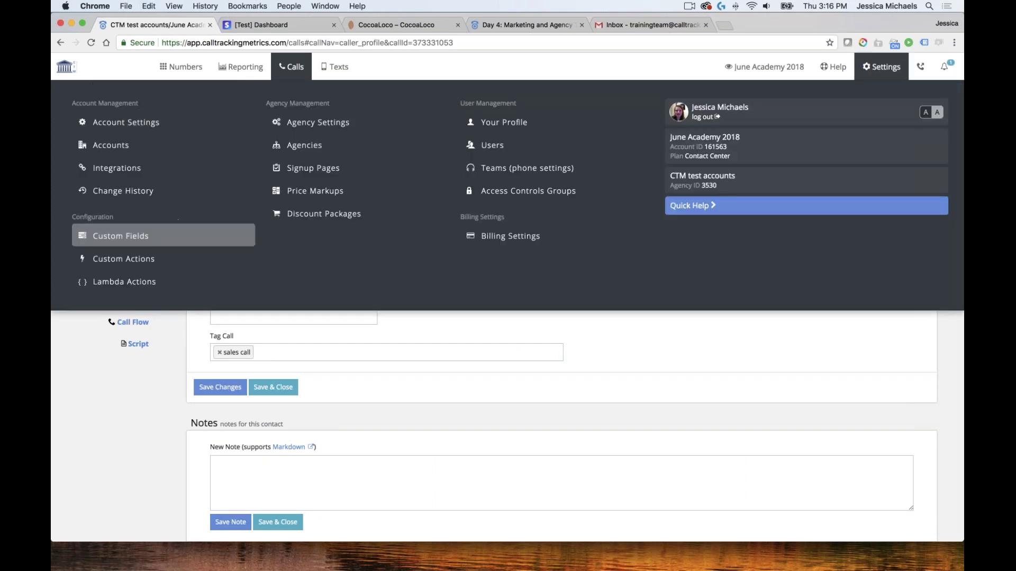
{"action": "left_click", "coordinate": [122, 236]}
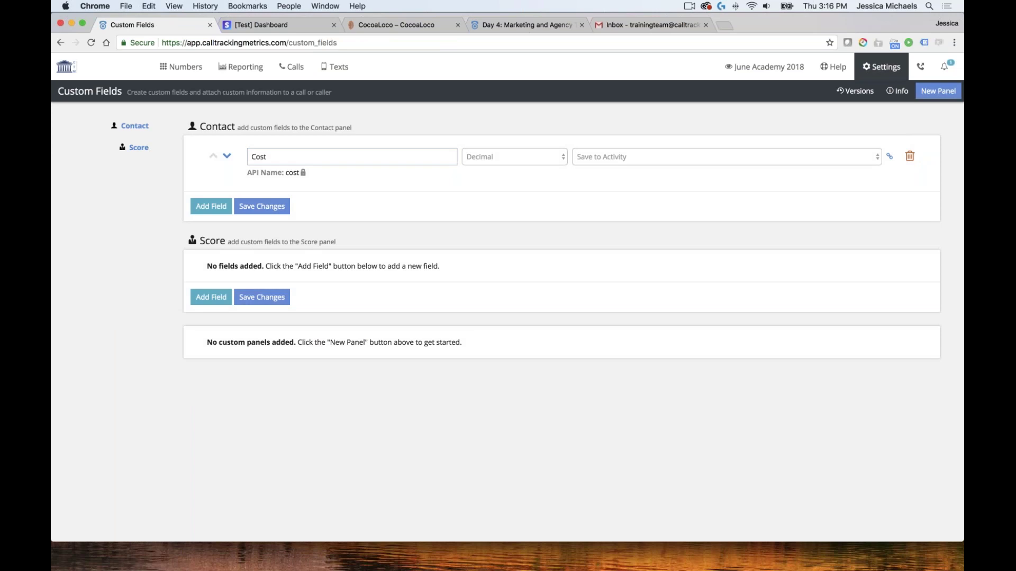
Add a Company text field to the Contact panel, kept as Save to Contact
{"action": "left_click", "coordinate": [211, 206]}
{"action": "left_click", "coordinate": [299, 189]}
{"action": "type", "text": "company"}
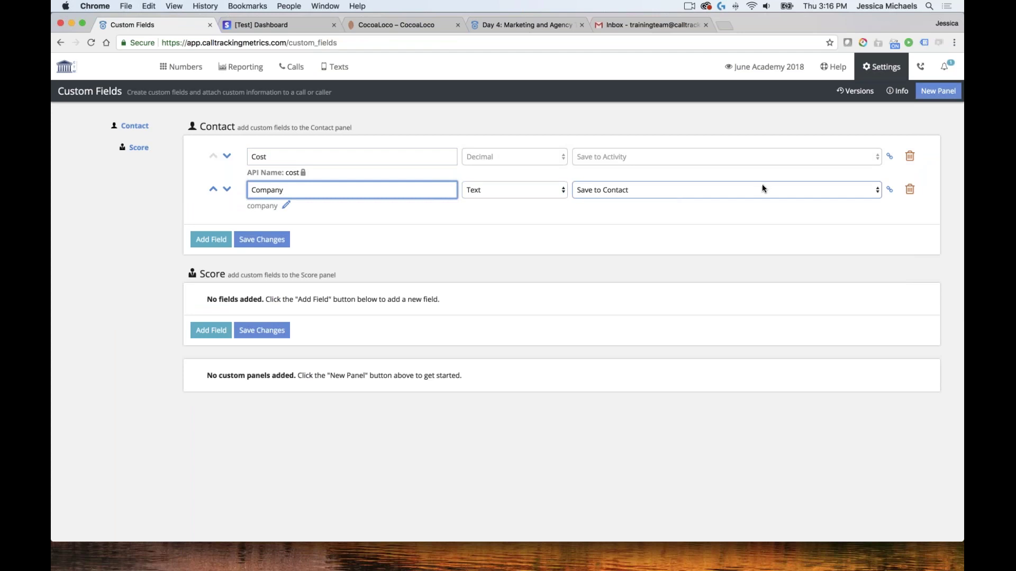
{"action": "left_click", "coordinate": [666, 195]}
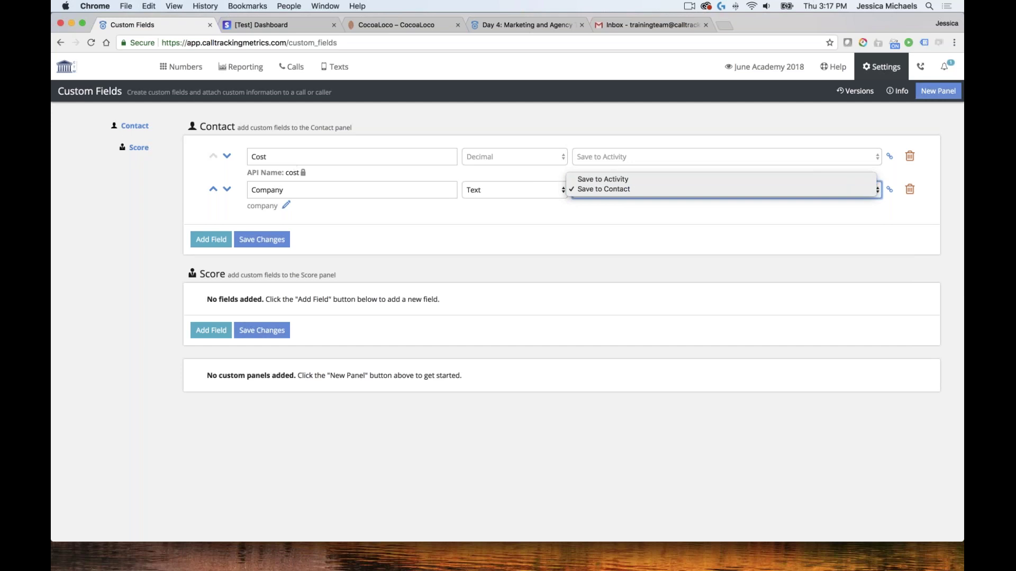
{"action": "left_click", "coordinate": [604, 192]}
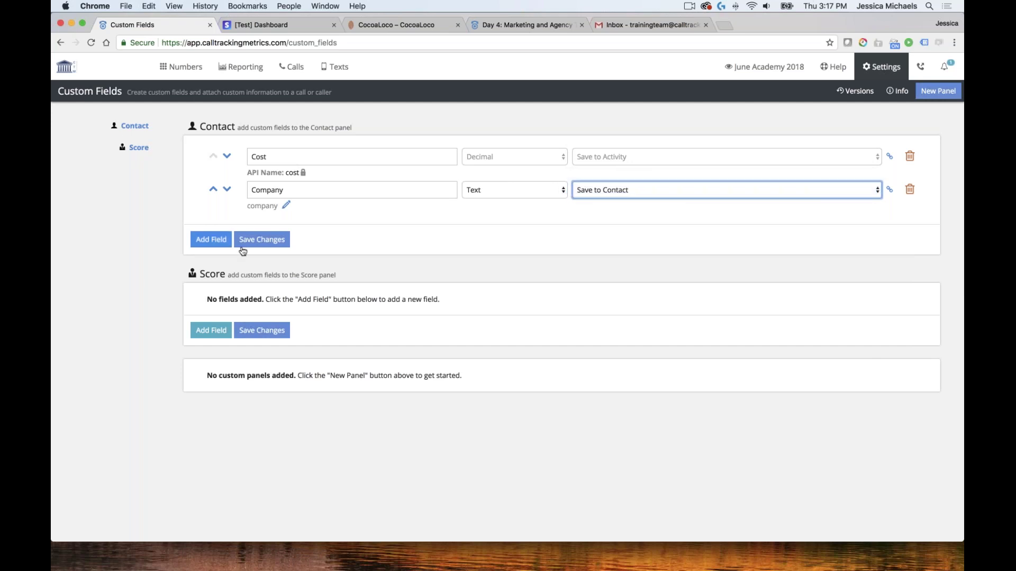
Add a Job Title field saved to contact, then save and confirm the Contact fields
{"action": "left_click", "coordinate": [211, 239]}
{"action": "left_click", "coordinate": [294, 222]}
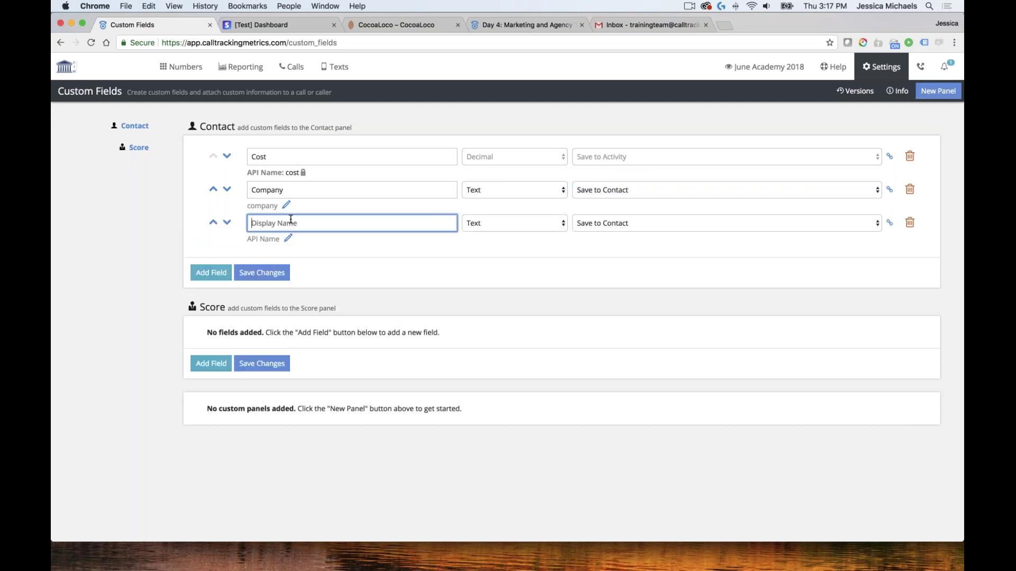
{"action": "type", "text": "Job "}
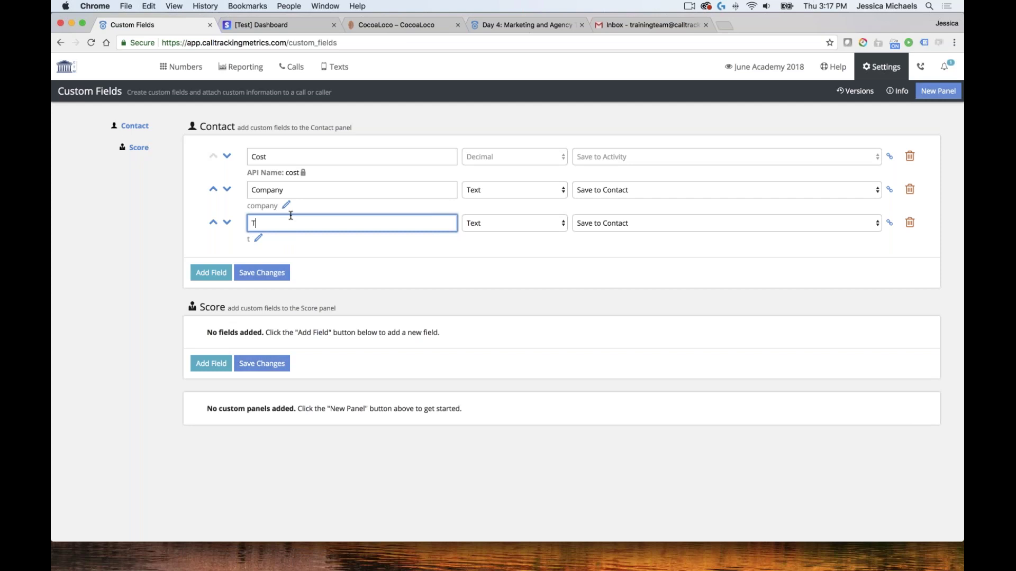
{"action": "type", "text": "titl"}
{"action": "key", "text": "BackSpace"}
{"action": "key", "text": "BackSpace"}
{"action": "key", "text": "BackSpace"}
{"action": "key", "text": "BackSpace"}
{"action": "type", "text": "Title"}
{"action": "left_click", "coordinate": [666, 216]}
{"action": "left_click", "coordinate": [261, 273]}
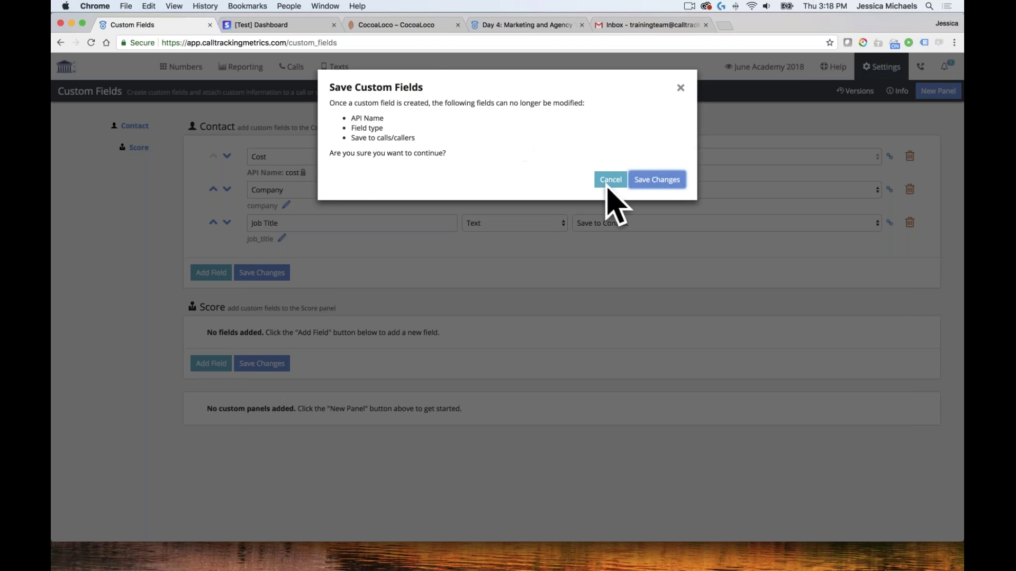
{"action": "left_click", "coordinate": [659, 180]}
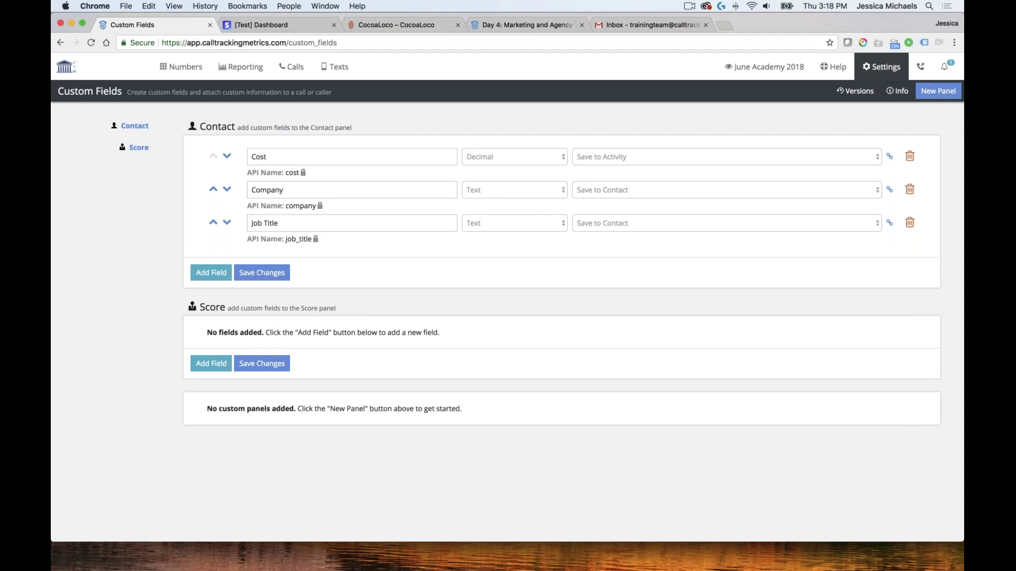
Switch to the Cocoa Loco storefront and open the Truffles collection
{"action": "left_click", "coordinate": [393, 24]}
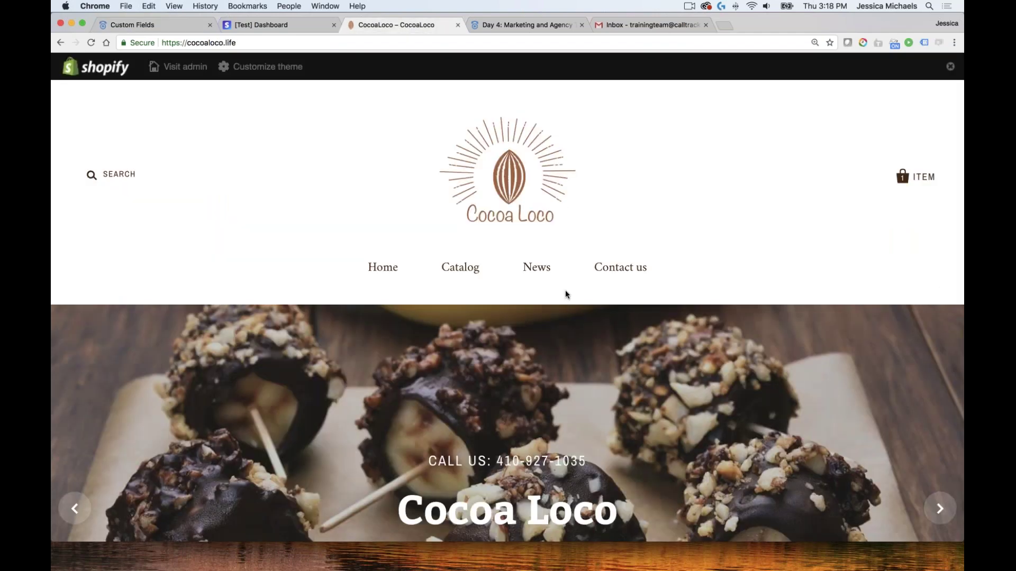
{"action": "scroll", "coordinate": [682, 343], "scroll_direction": "down", "scroll_amount": 10}
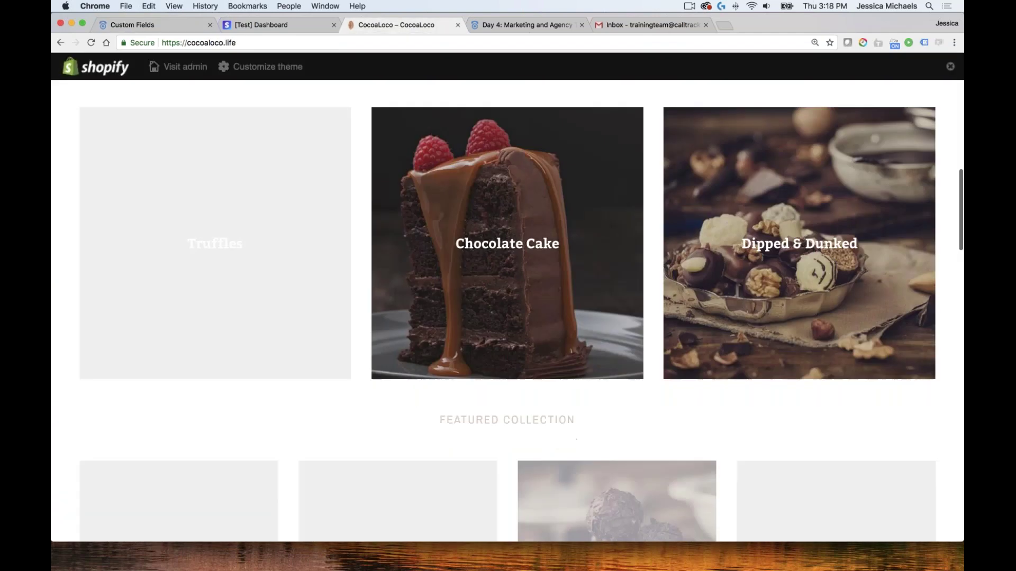
{"action": "scroll", "coordinate": [596, 301], "scroll_direction": "up", "scroll_amount": 10}
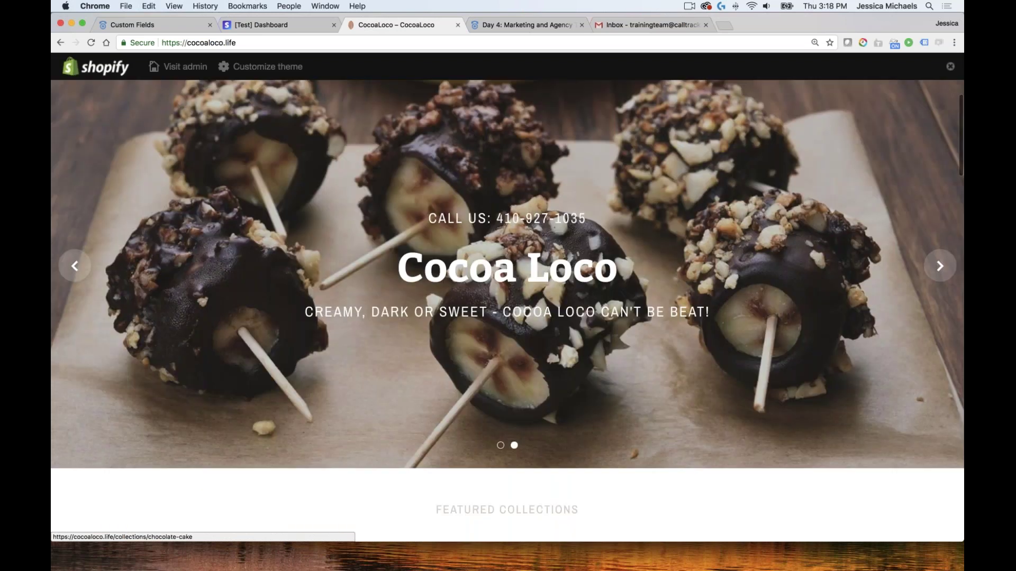
{"action": "scroll", "coordinate": [508, 312], "scroll_direction": "up", "scroll_amount": 3}
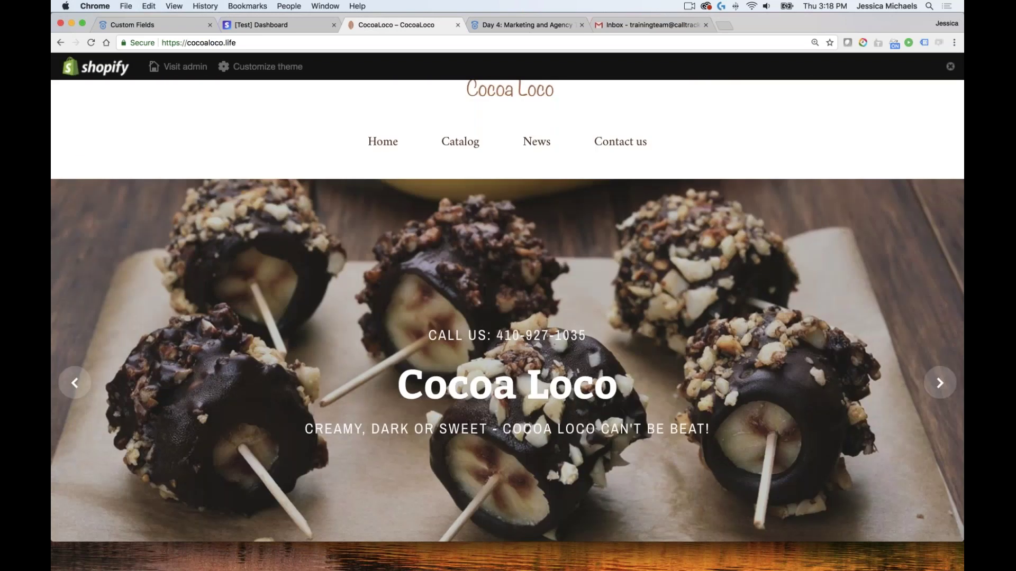
{"action": "scroll", "coordinate": [508, 311], "scroll_direction": "down", "scroll_amount": 1}
{"action": "scroll", "coordinate": [508, 311], "scroll_direction": "down", "scroll_amount": 10}
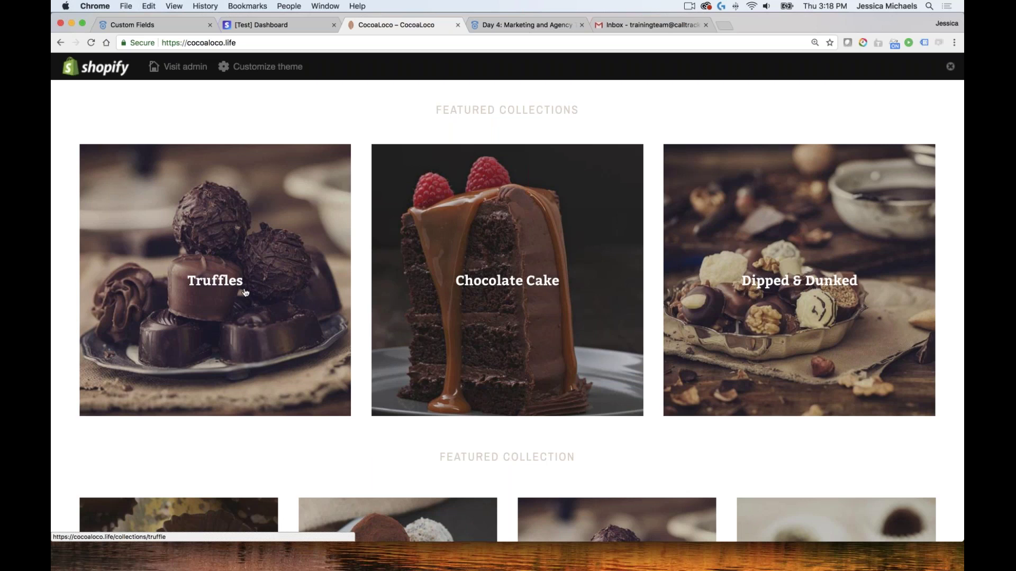
{"action": "left_click", "coordinate": [209, 283]}
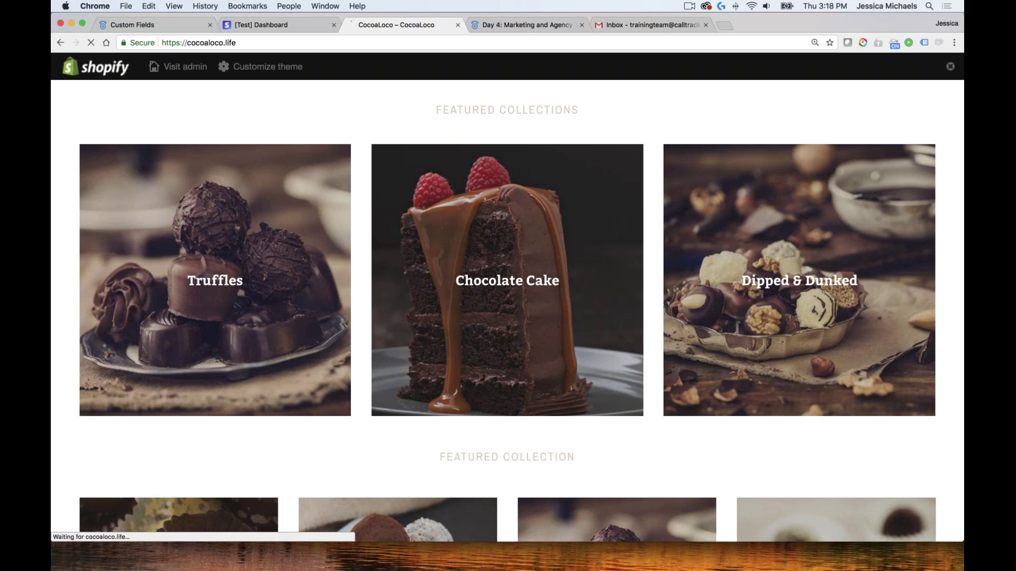
Scroll the Truffles collection back to the top and return to CallTrackingMetrics Custom Fields
{"action": "scroll", "coordinate": [340, 302], "scroll_direction": "down", "scroll_amount": 4}
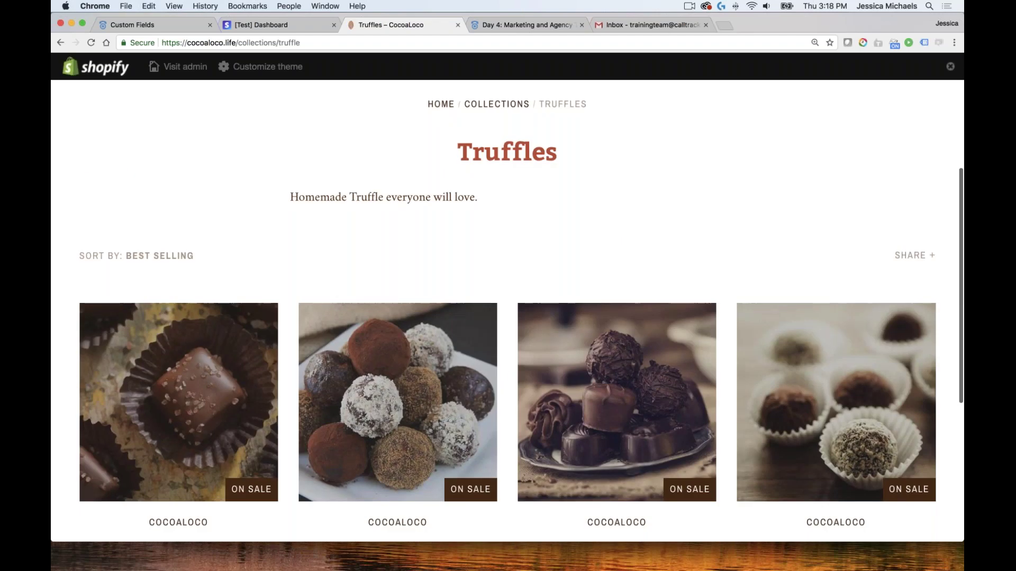
{"action": "scroll", "coordinate": [340, 302], "scroll_direction": "down", "scroll_amount": 3}
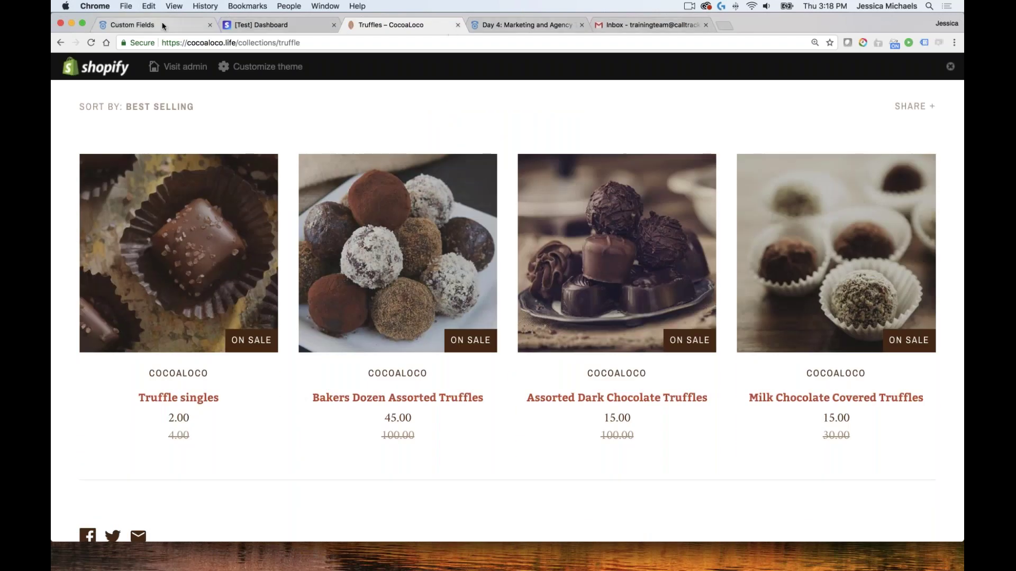
{"action": "scroll", "coordinate": [171, 28], "scroll_direction": "up", "scroll_amount": 10}
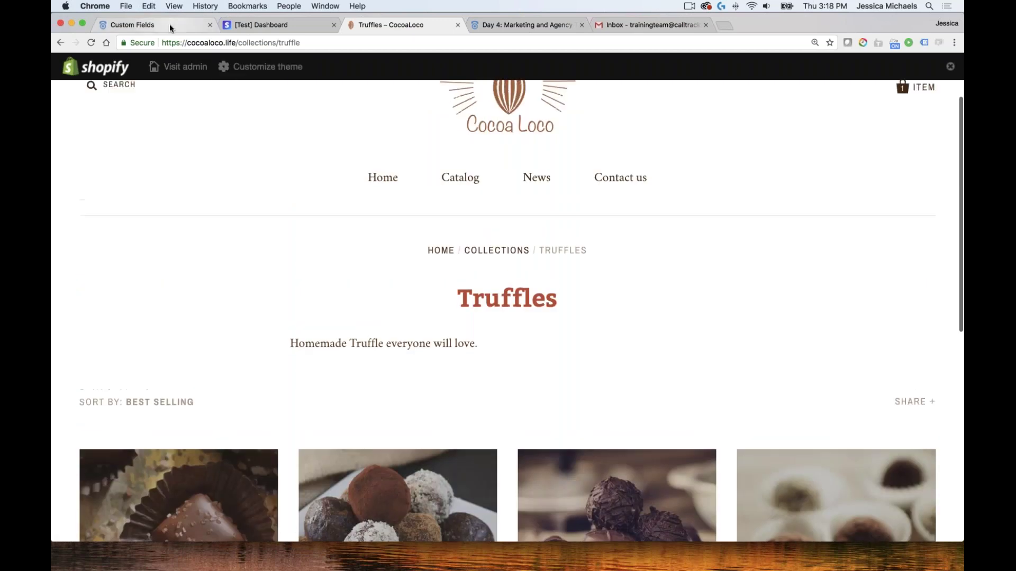
{"action": "left_click", "coordinate": [169, 26]}
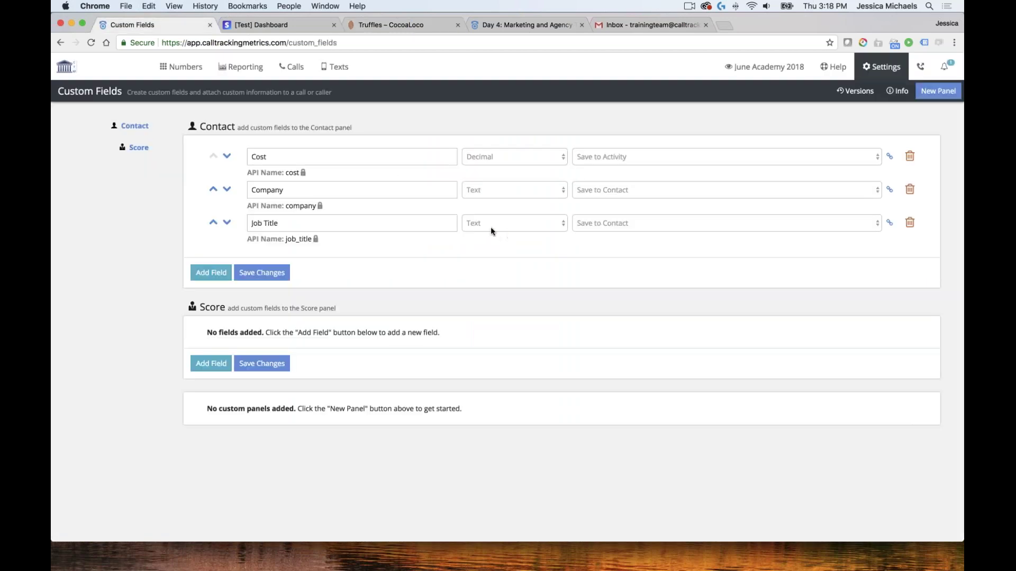
Create a new panel with a 'tranaction Id number' field saved to activity
{"action": "left_click", "coordinate": [941, 93]}
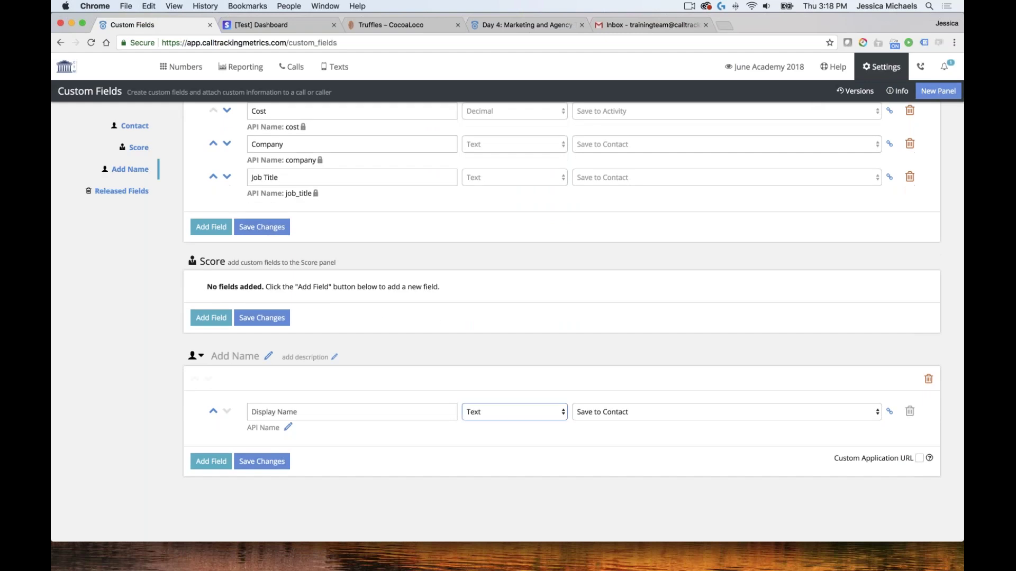
{"action": "left_click", "coordinate": [359, 418]}
{"action": "left_click", "coordinate": [362, 414]}
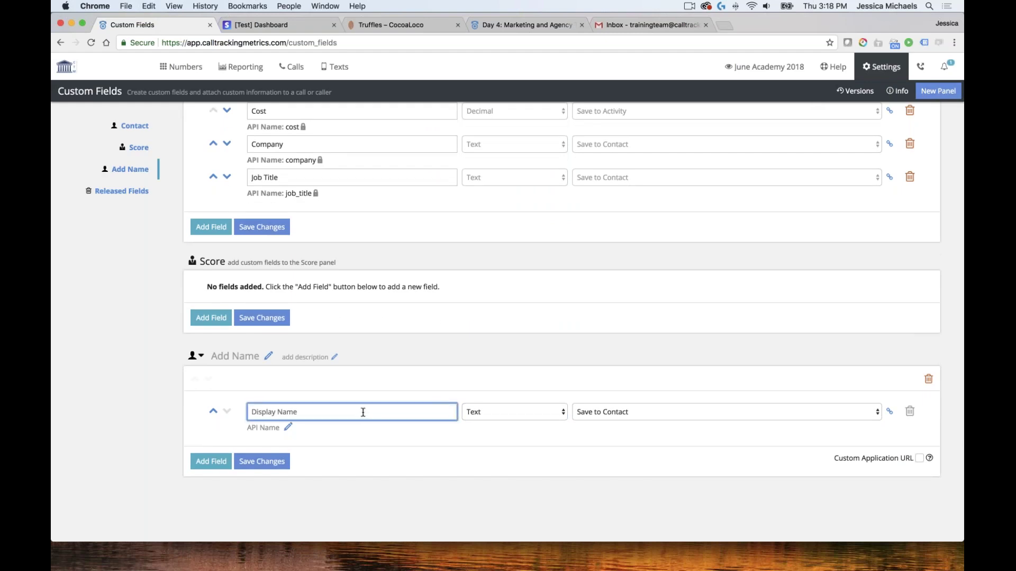
{"action": "type", "text": "tranaction id"}
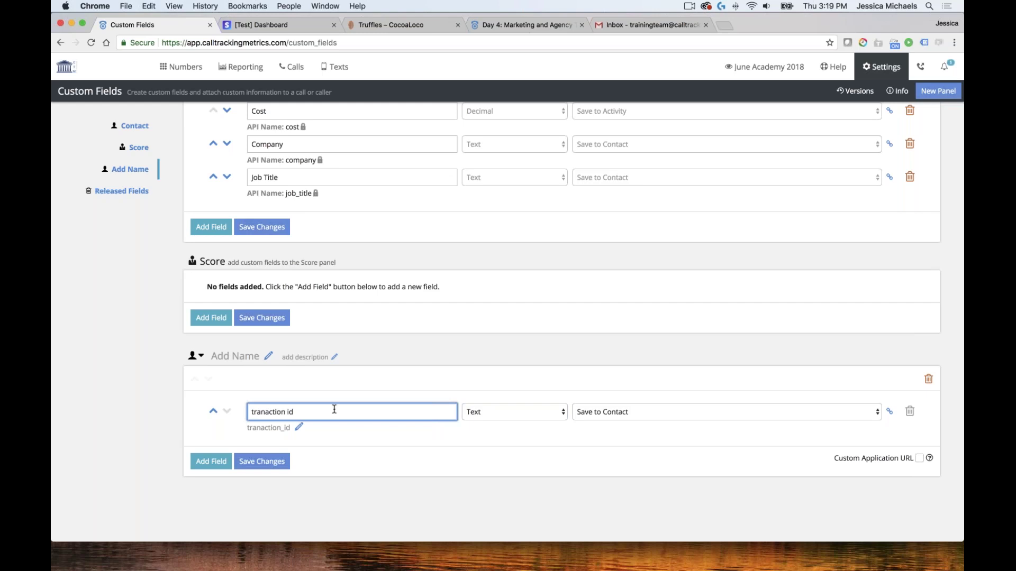
{"action": "key", "text": "BackSpace"}
{"action": "key", "text": "BackSpace"}
{"action": "type", "text": "ID"}
{"action": "key", "text": "BackSpace"}
{"action": "type", "text": "d number"}
{"action": "left_click", "coordinate": [646, 415]}
{"action": "left_click", "coordinate": [630, 403]}
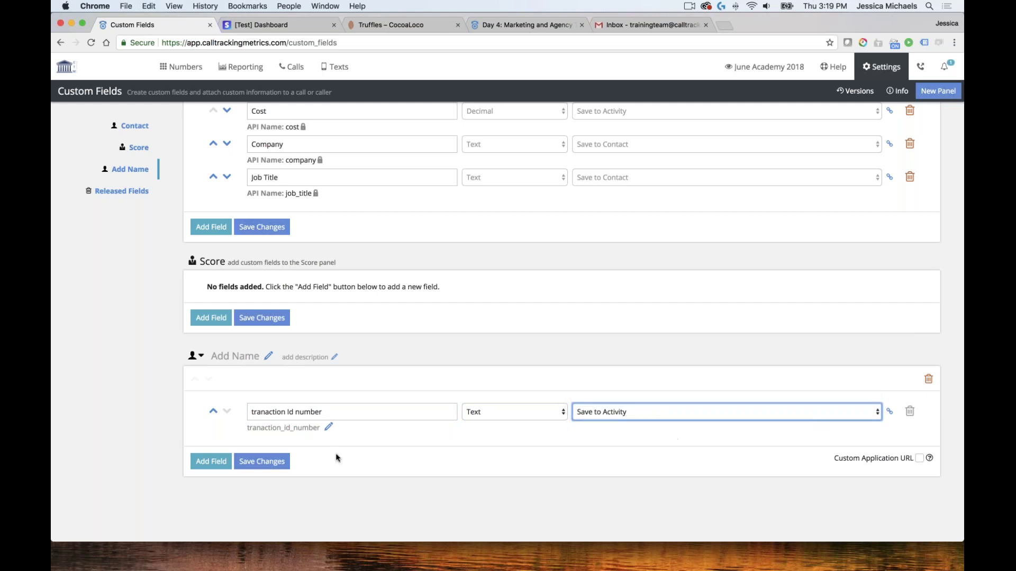
Add a Category field, spelling-corrected, saved to activity
{"action": "left_click", "coordinate": [213, 462]}
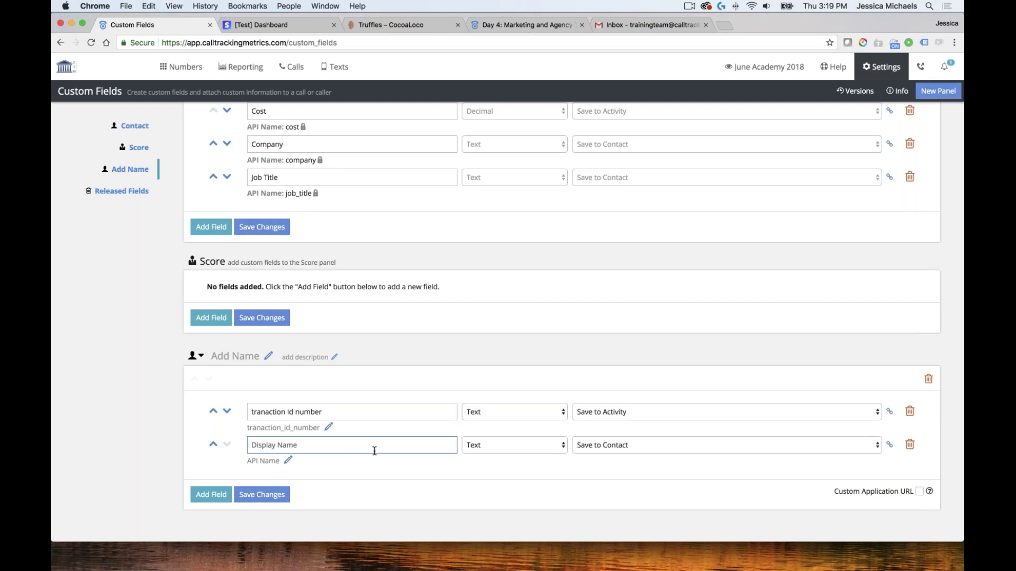
{"action": "scroll", "coordinate": [327, 409], "scroll_direction": "down", "scroll_amount": 1}
{"action": "left_click", "coordinate": [328, 408]}
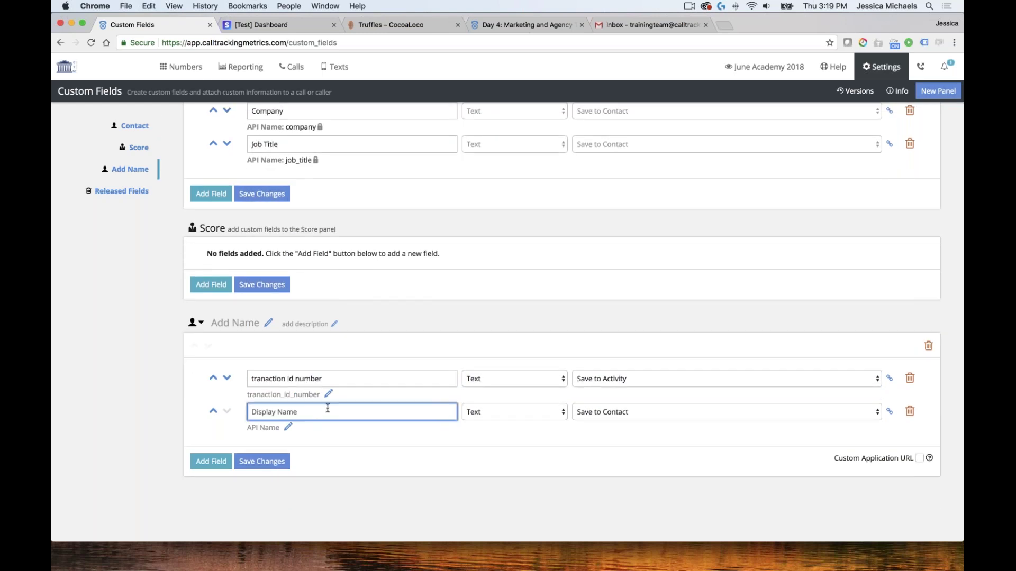
{"action": "type", "text": "Catifo"}
{"action": "key", "text": "BackSpace"}
{"action": "key", "text": "BackSpace"}
{"action": "type", "text": "gory"}
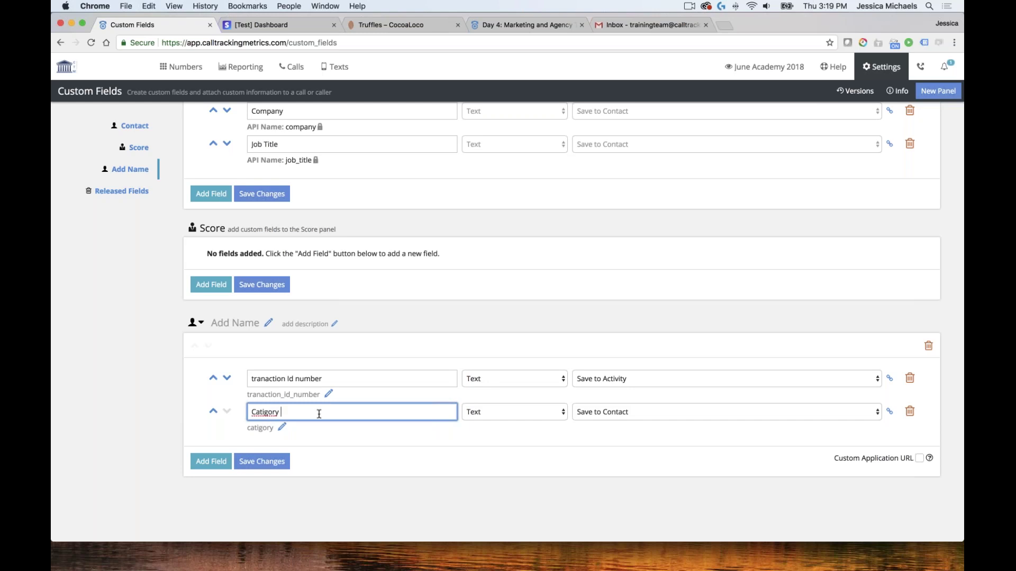
{"action": "right_click", "coordinate": [262, 412]}
{"action": "left_click", "coordinate": [281, 396]}
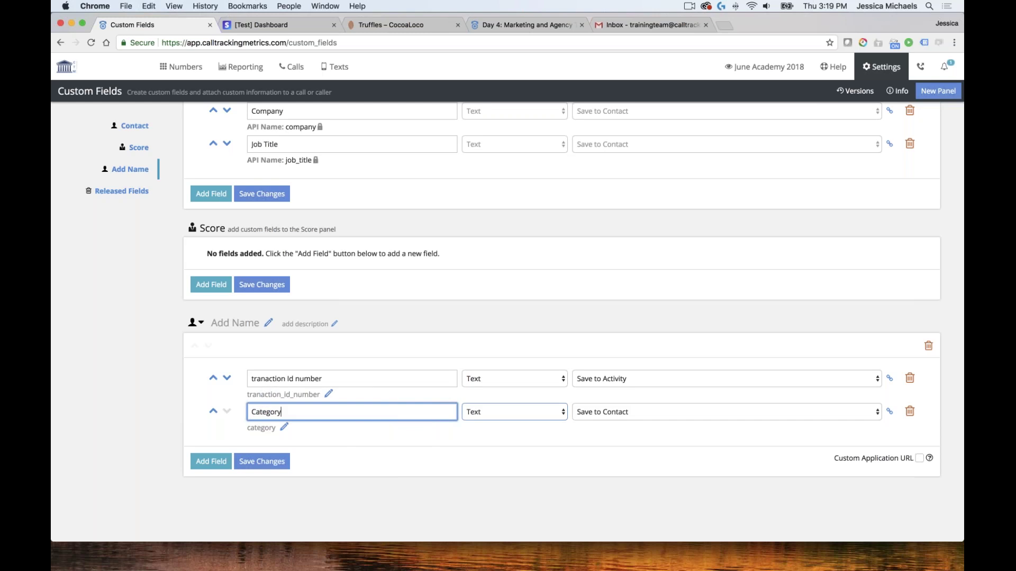
{"action": "left_click", "coordinate": [642, 416]}
{"action": "left_click", "coordinate": [629, 402]}
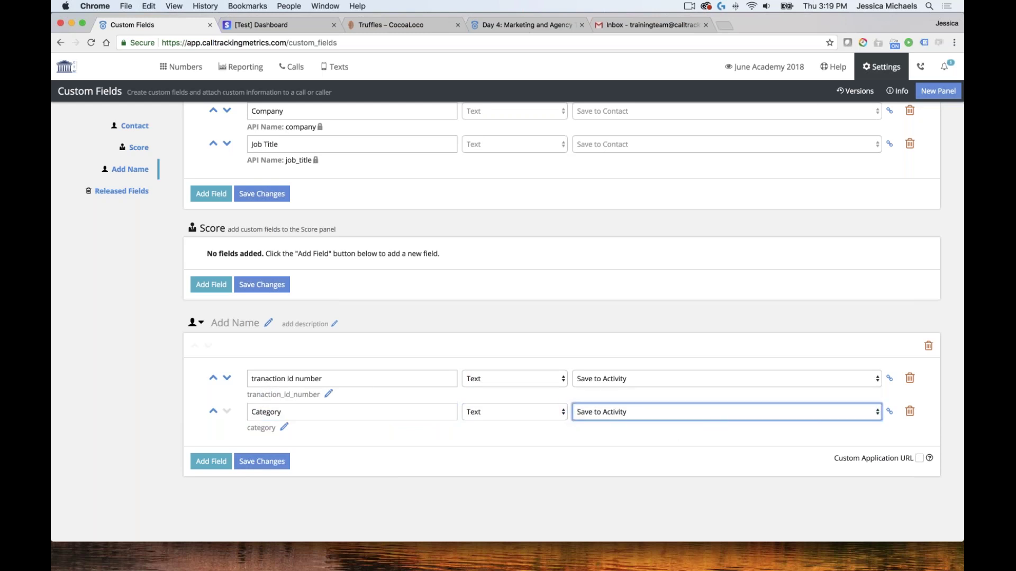
Save the panel, name it Ecom, and save the custom fields again
{"action": "left_click", "coordinate": [284, 465]}
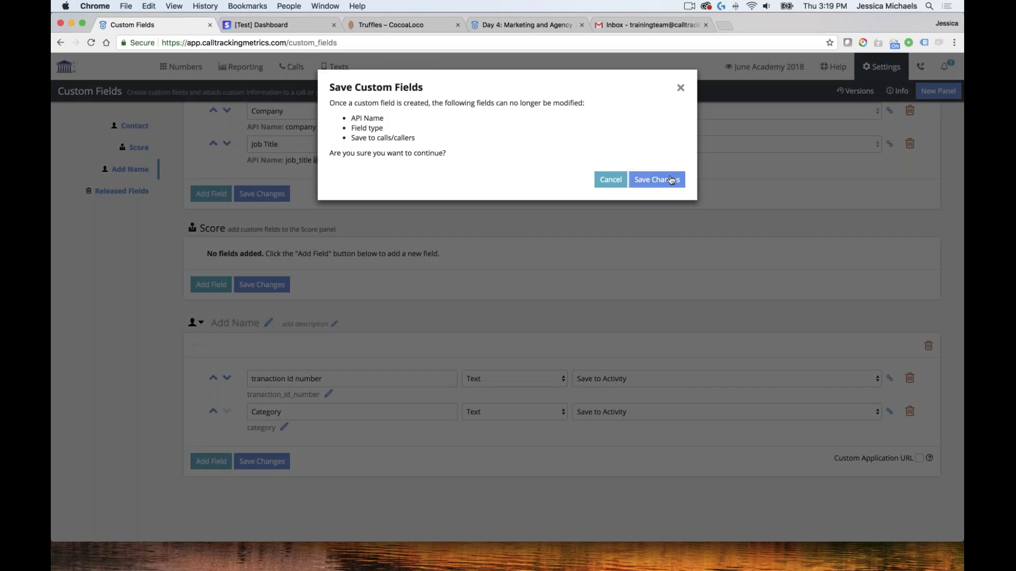
{"action": "left_click", "coordinate": [672, 179]}
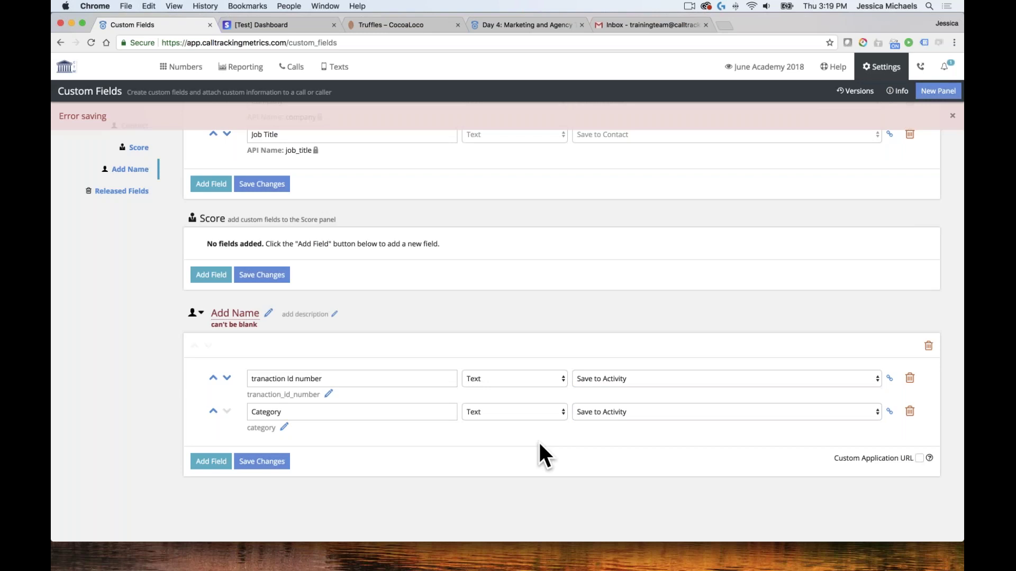
{"action": "left_click", "coordinate": [233, 312]}
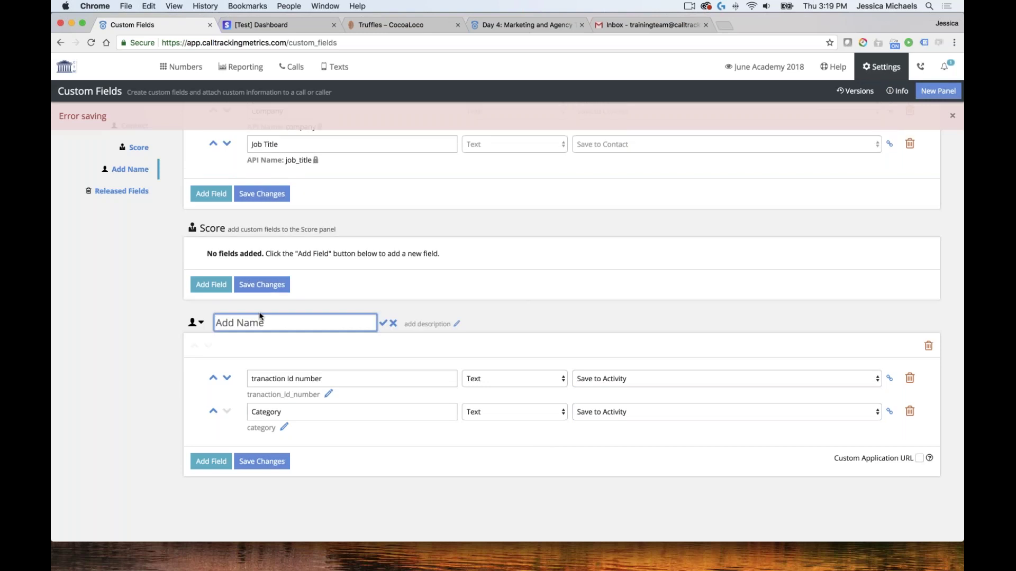
{"action": "type", "text": "Ecom"}
{"action": "left_click", "coordinate": [270, 462]}
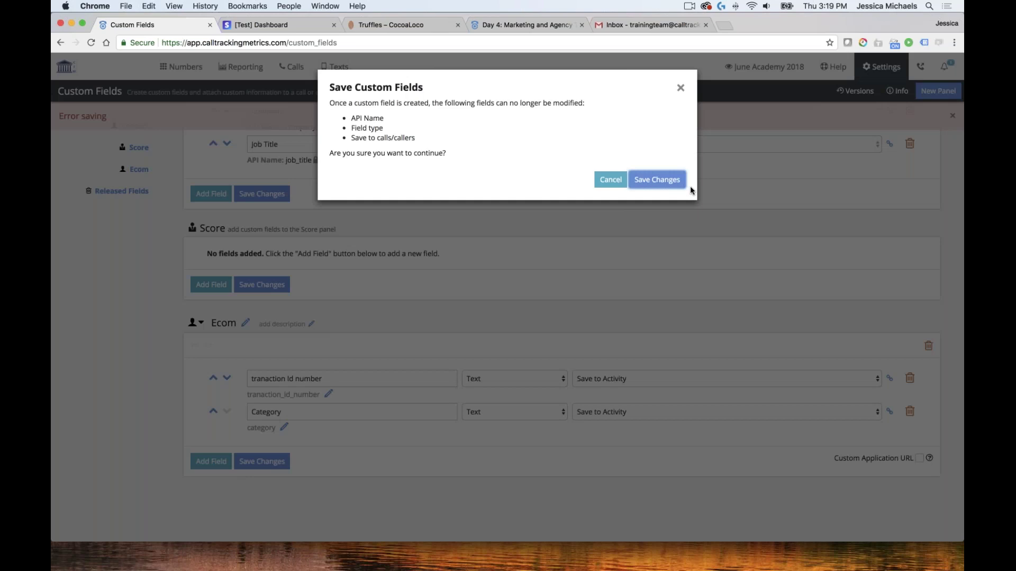
{"action": "key", "text": "Return"}
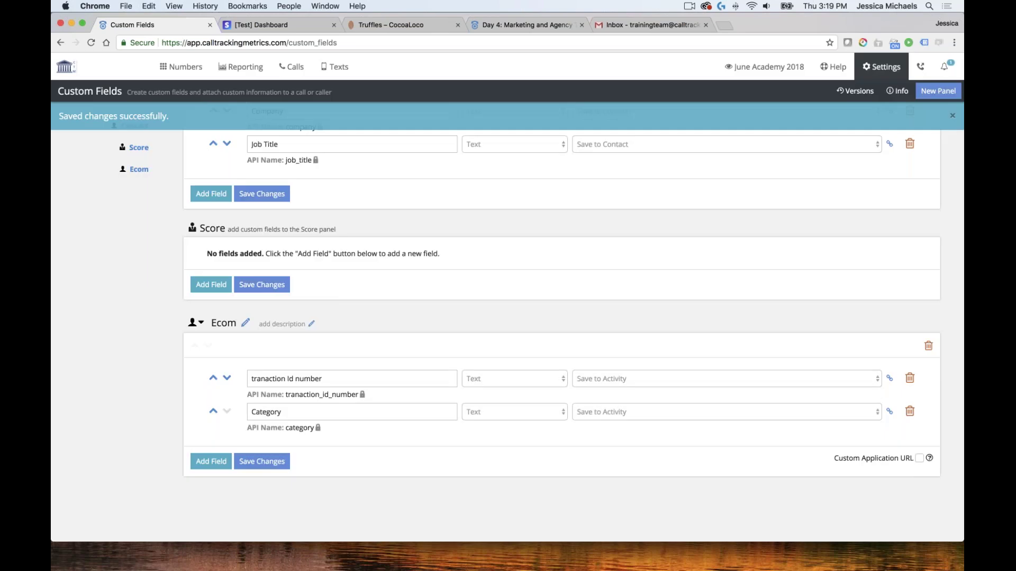
{"action": "left_click", "coordinate": [212, 462]}
Name the new field Purchase item, make it a Picker, and save it to activity
{"action": "left_click", "coordinate": [317, 433]}
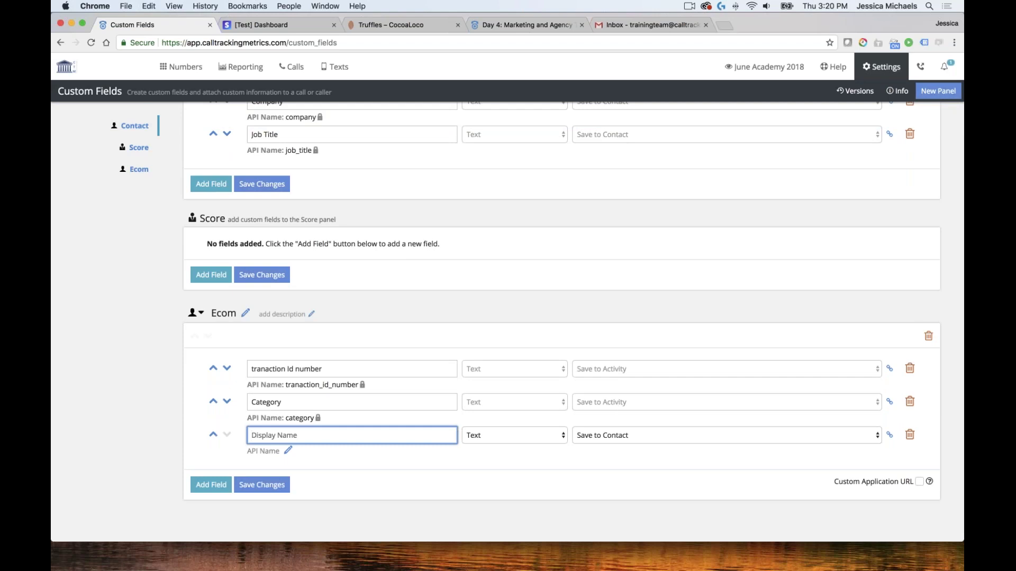
{"action": "type", "text": "Purchase item"}
{"action": "left_click", "coordinate": [538, 436]}
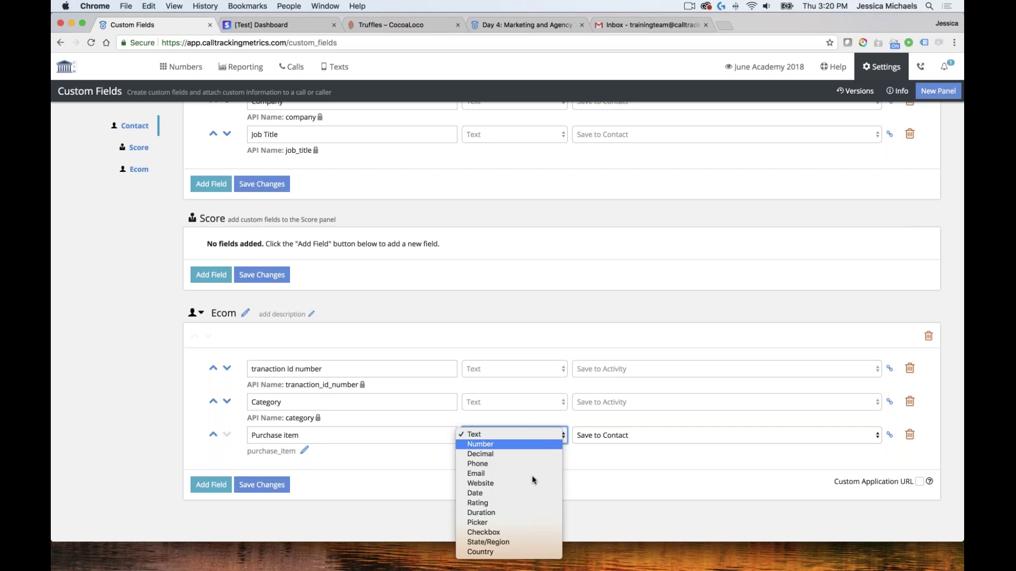
{"action": "left_click", "coordinate": [505, 523]}
{"action": "left_click", "coordinate": [611, 454]}
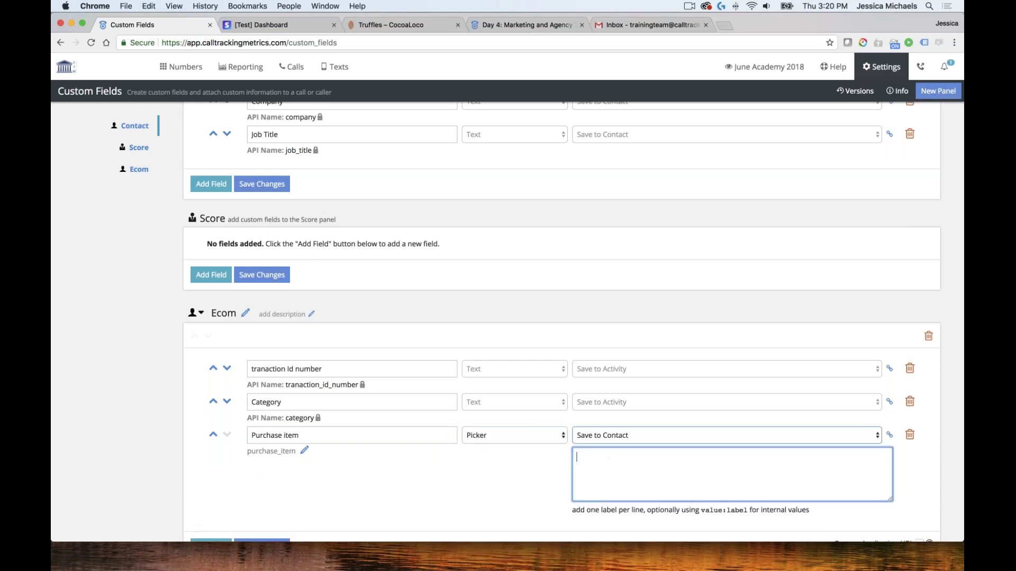
{"action": "left_click", "coordinate": [631, 435]}
{"action": "left_click", "coordinate": [630, 423]}
{"action": "left_click", "coordinate": [603, 462]}
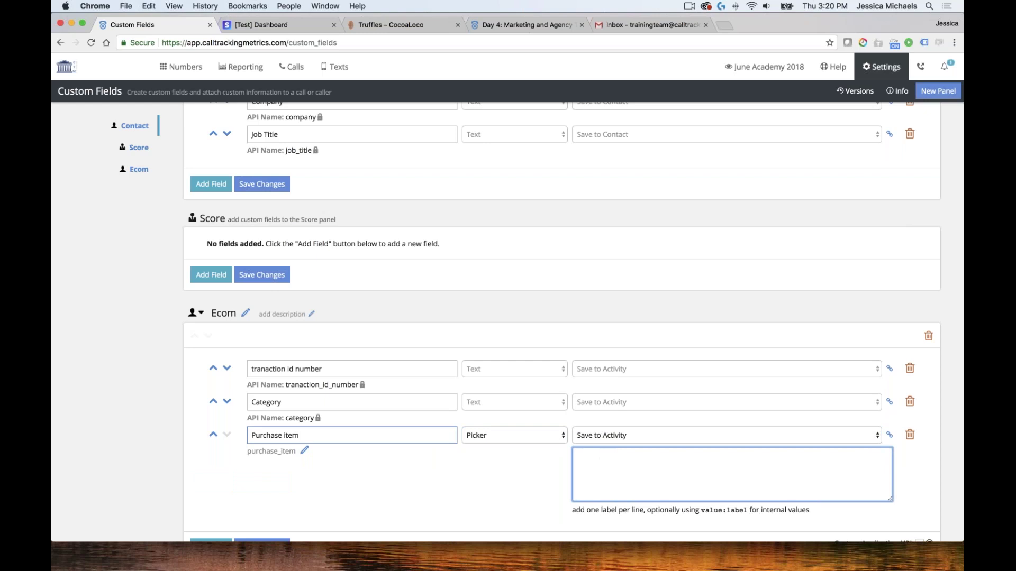
Give Purchase item the options Truffles, Cakes and Dipped & Dunked, and save
{"action": "type", "text": "Truffles"}
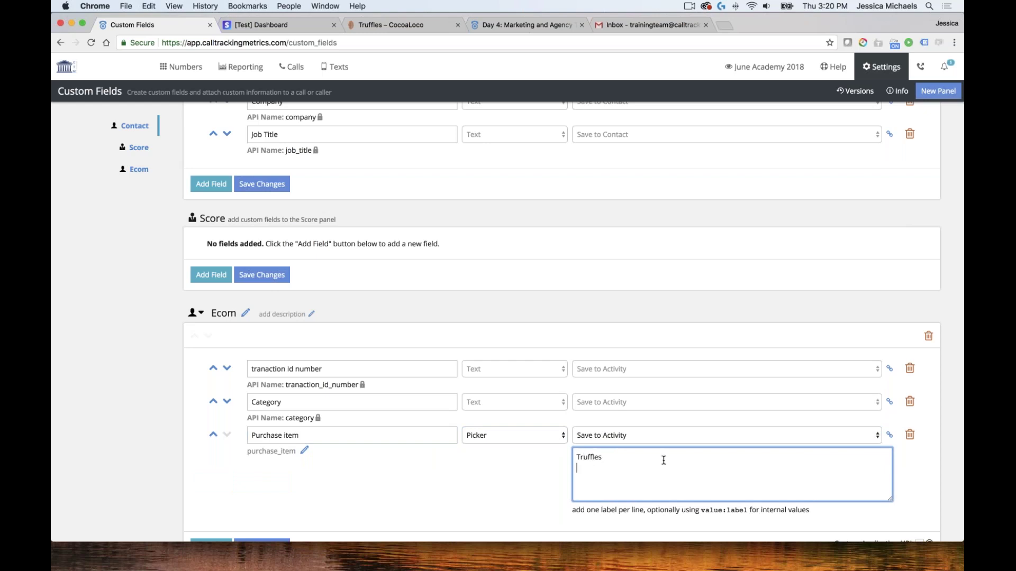
{"action": "key", "text": "Return"}
{"action": "type", "text": "Cakes"}
{"action": "key", "text": "Return"}
{"action": "type", "text": "Dipped & Dunked"}
{"action": "scroll", "coordinate": [509, 450], "scroll_direction": "down", "scroll_amount": 3}
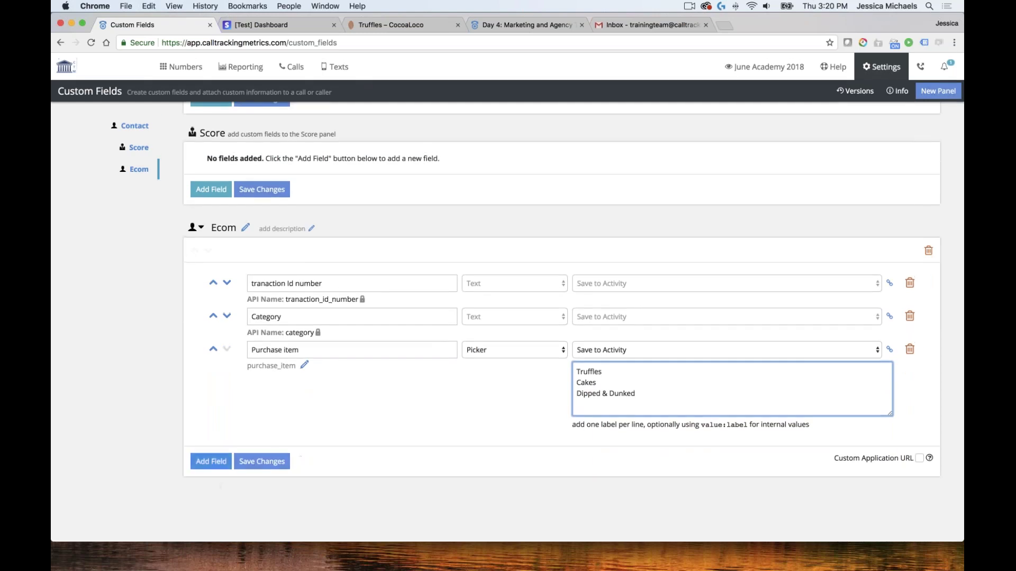
{"action": "left_click", "coordinate": [265, 462]}
{"action": "key", "text": "Return"}
{"action": "left_click", "coordinate": [211, 461]}
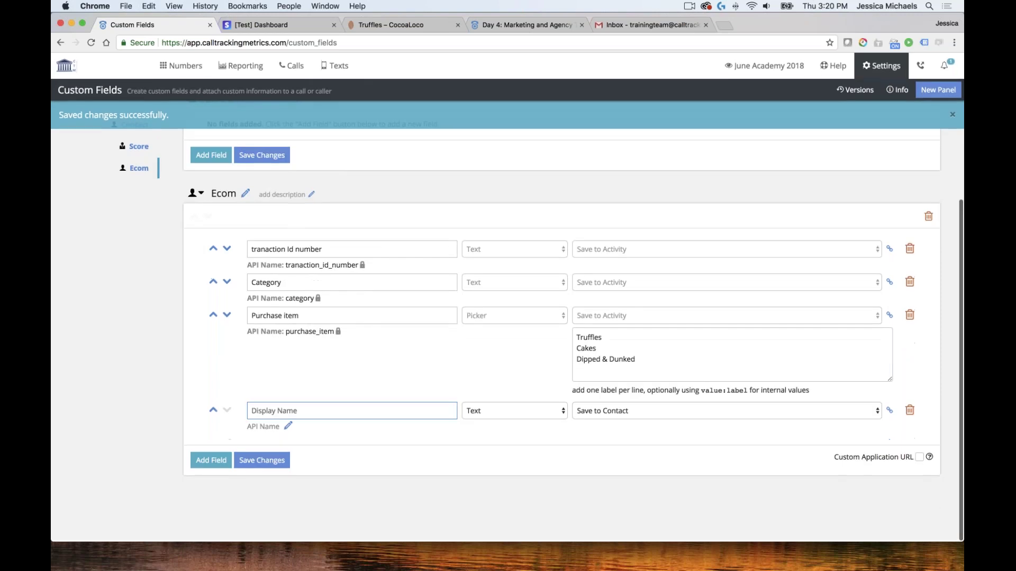
Add a Truffles picker field that depends on Purchase item being Truffles
{"action": "left_click", "coordinate": [329, 412]}
{"action": "type", "text": "Truffles"}
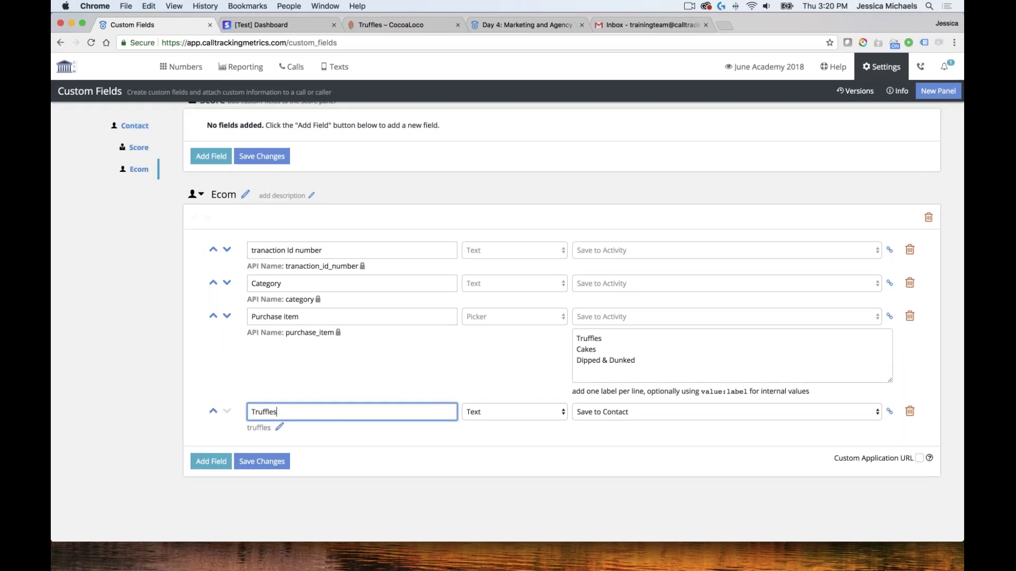
{"action": "left_click", "coordinate": [539, 413]}
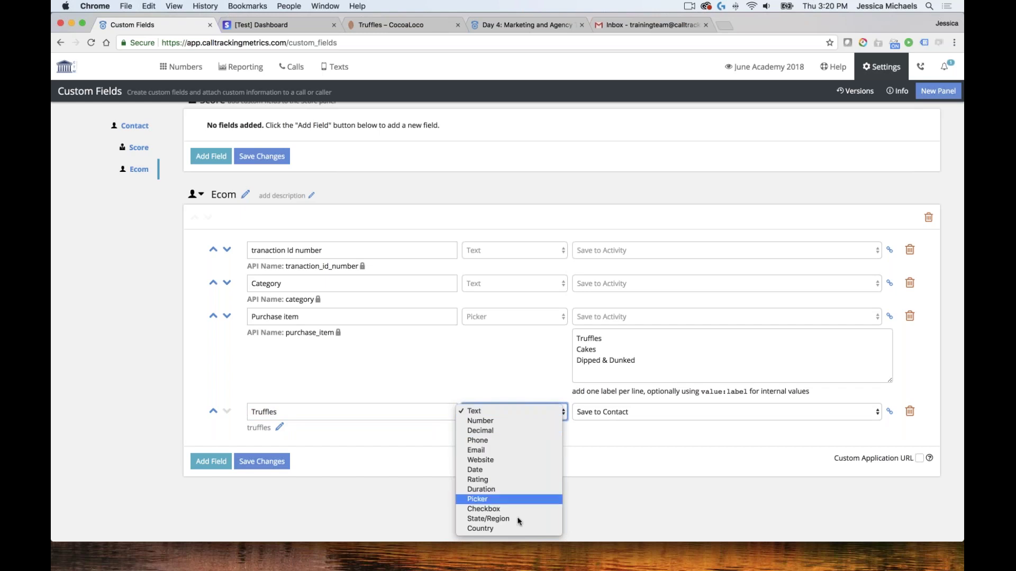
{"action": "left_click", "coordinate": [503, 498]}
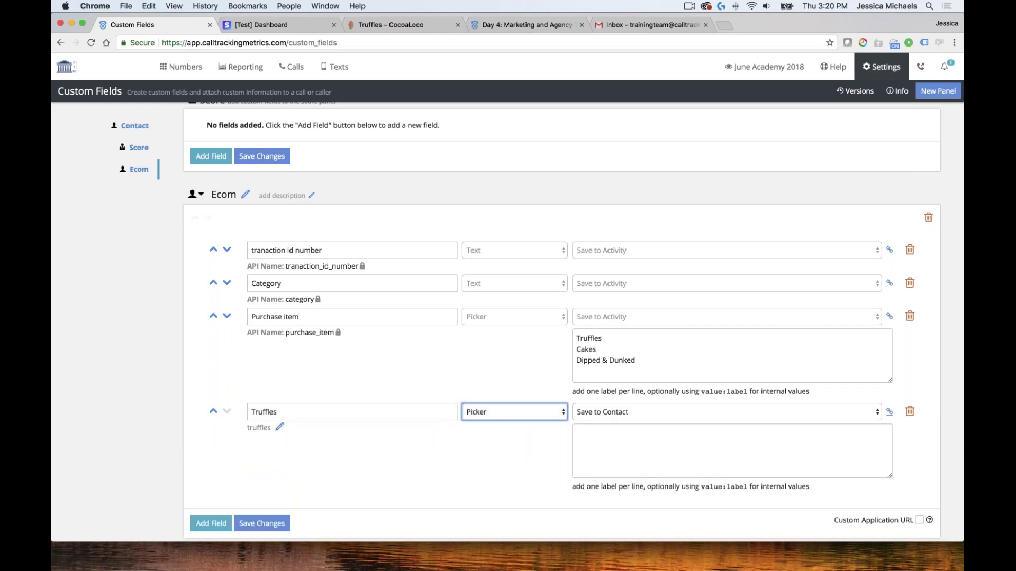
{"action": "left_click", "coordinate": [889, 412]}
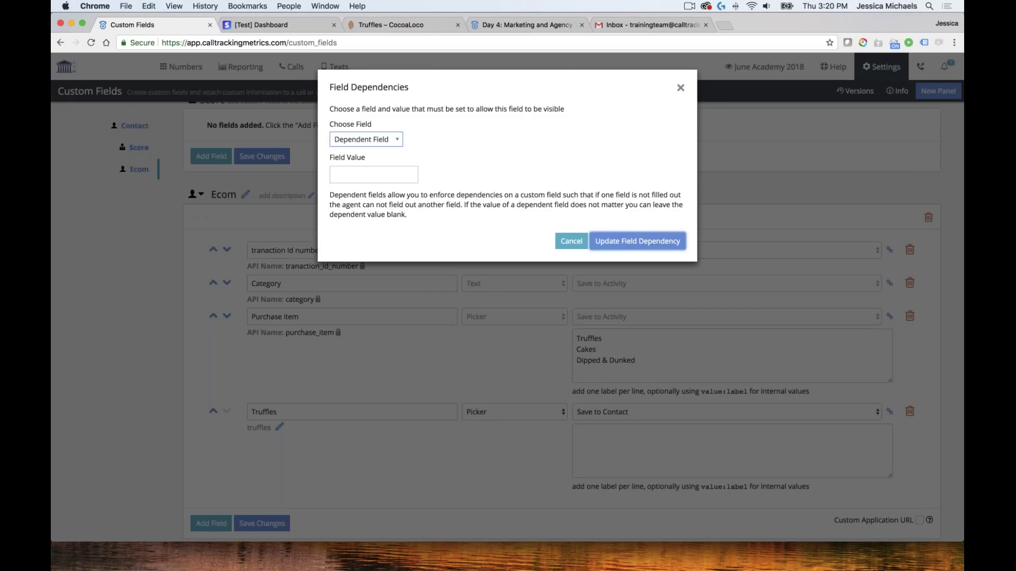
{"action": "left_click", "coordinate": [394, 139]}
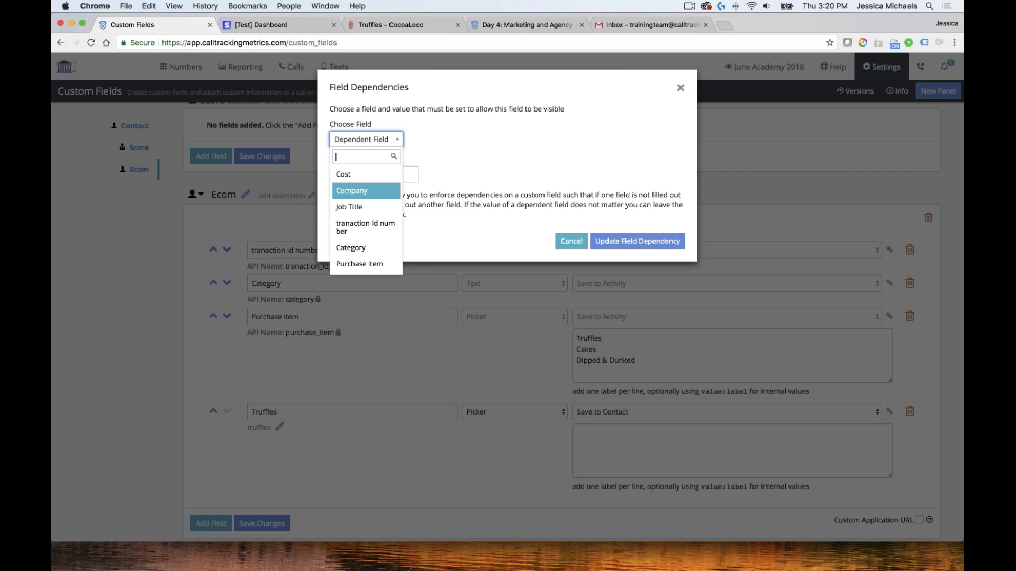
{"action": "left_click", "coordinate": [359, 264]}
{"action": "left_click", "coordinate": [357, 174]}
{"action": "type", "text": "Tr"}
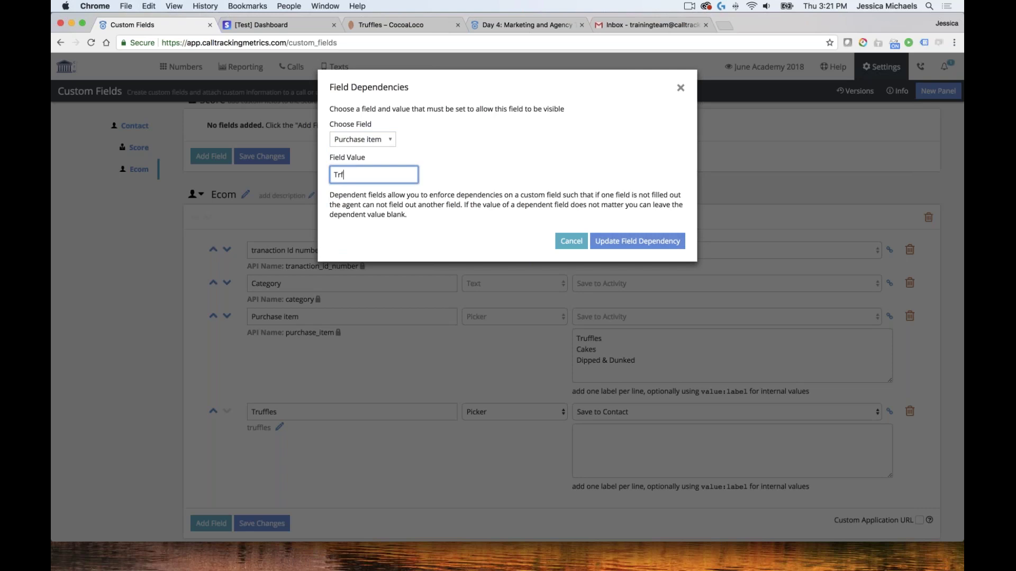
{"action": "type", "text": "uffles"}
{"action": "left_click", "coordinate": [641, 242]}
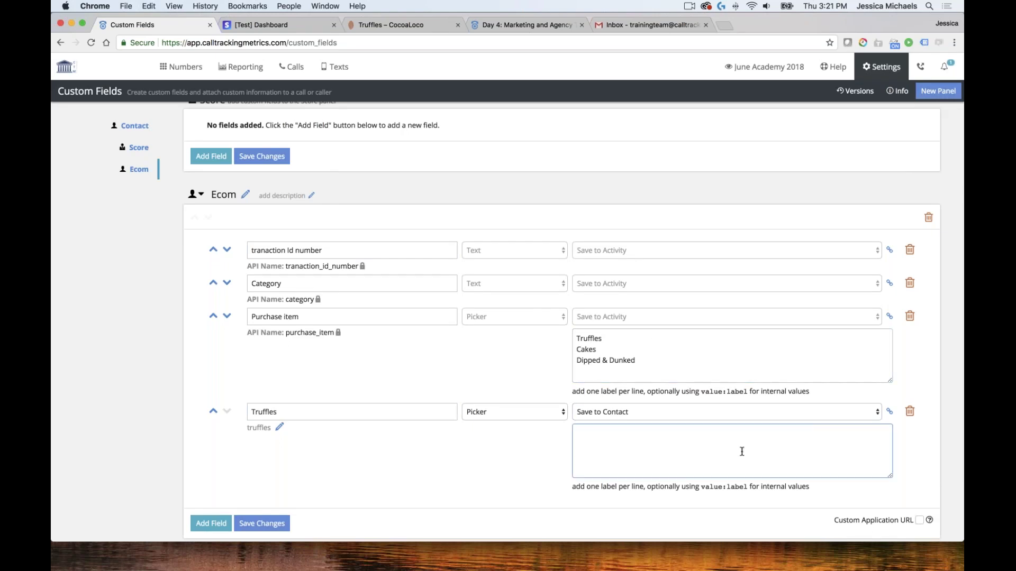
Enter the Truffles options Dark Chocolate Truffles and Milk Chocolate Truffles
{"action": "left_click", "coordinate": [638, 433]}
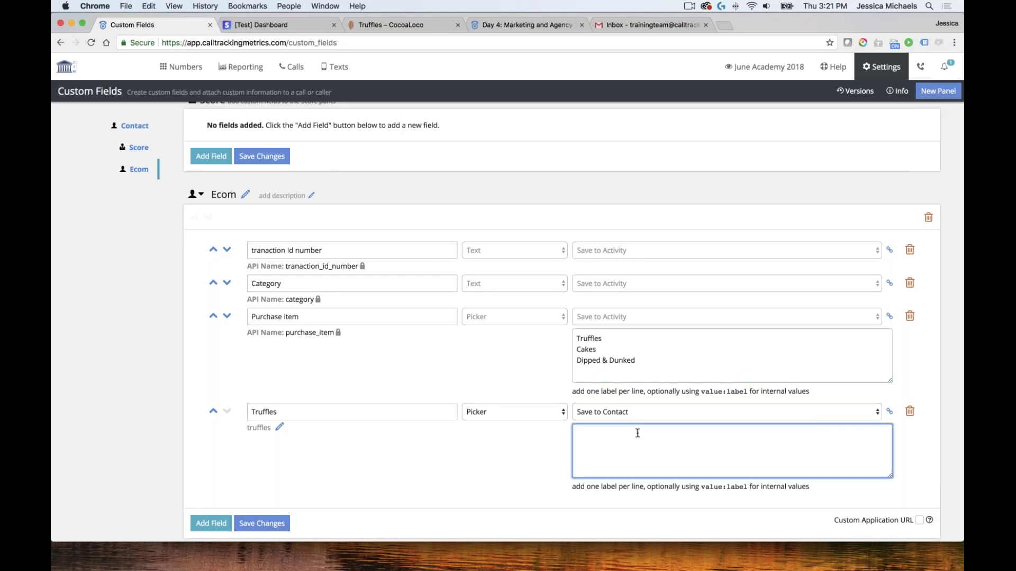
{"action": "type", "text": "Chocolate Truffles"}
{"action": "key", "text": "Return"}
{"action": "type", "text": "Milk Cochocol"}
{"action": "key", "text": "BackSpace"}
{"action": "key", "text": "BackSpace"}
{"action": "key", "text": "BackSpace"}
{"action": "key", "text": "BackSpace"}
{"action": "key", "text": "BackSpace"}
{"action": "key", "text": "BackSpace"}
{"action": "type", "text": "hocolate Truffles"}
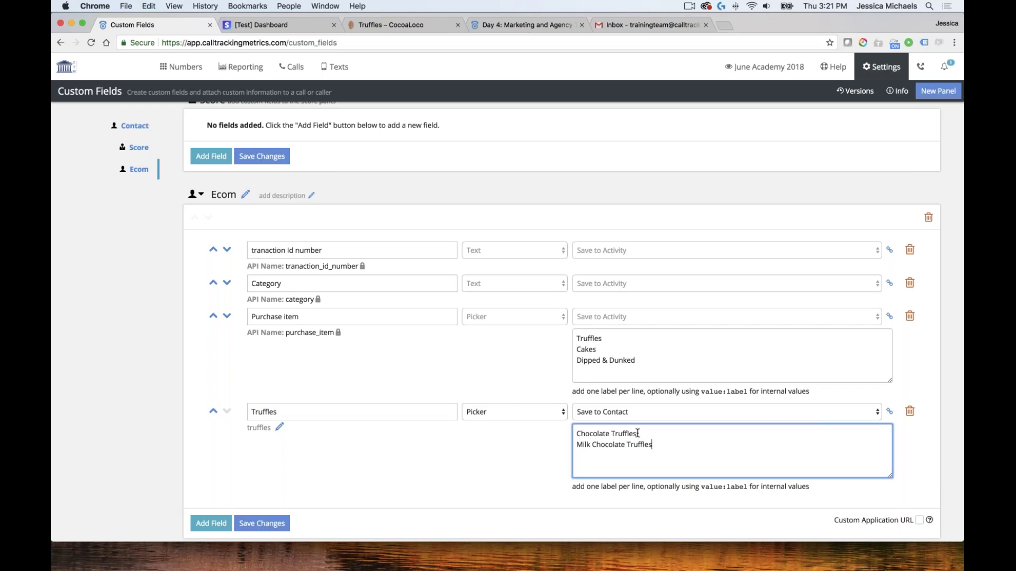
{"action": "left_click", "coordinate": [577, 434]}
{"action": "type", "text": "Dark"}
{"action": "scroll", "coordinate": [460, 435], "scroll_direction": "down", "scroll_amount": 2}
Add a Cakes picker field and set both Cakes and Truffles to save to activity
{"action": "left_click", "coordinate": [211, 460]}
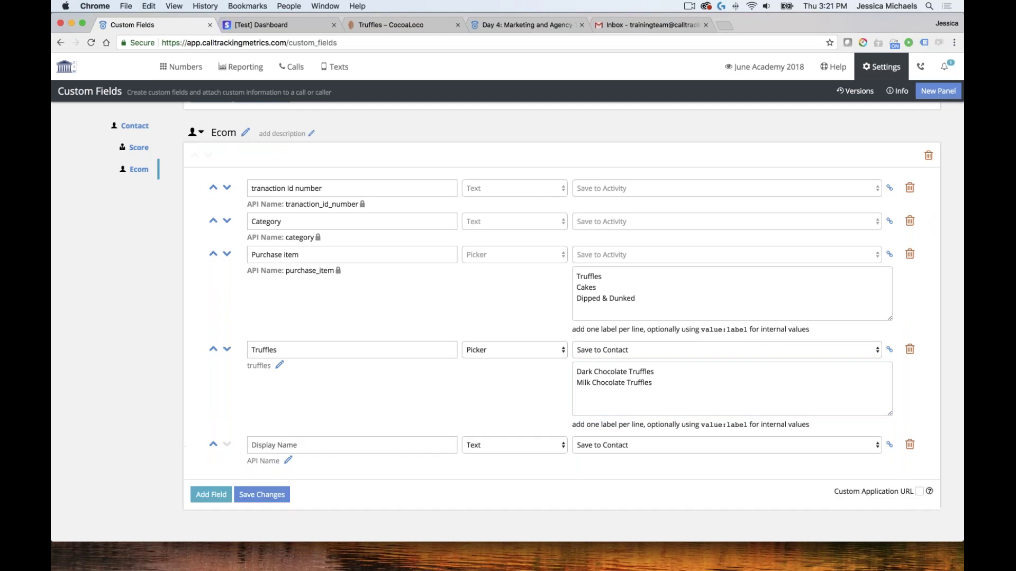
{"action": "left_click", "coordinate": [294, 444]}
{"action": "type", "text": "Cakes"}
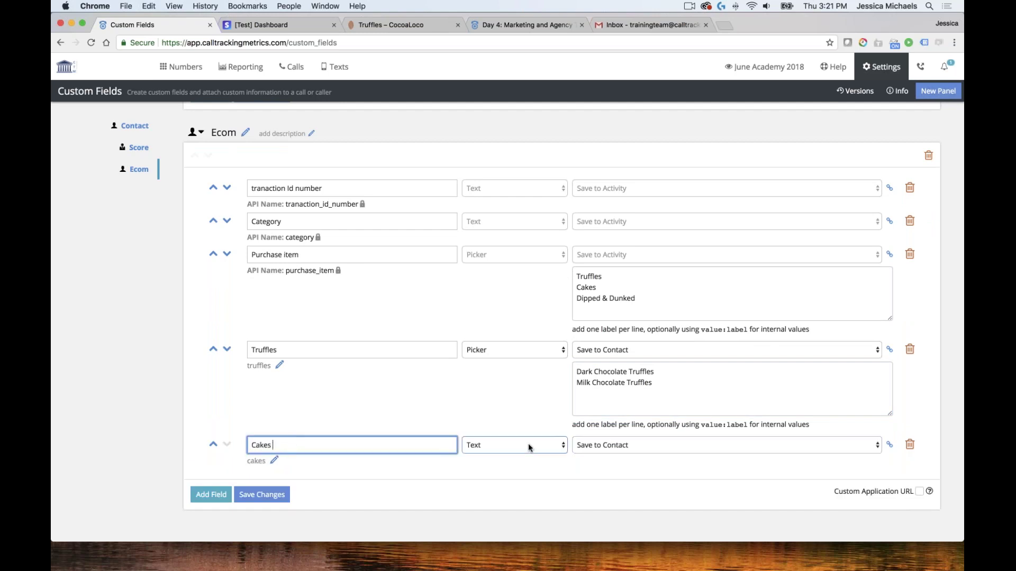
{"action": "left_click", "coordinate": [528, 445]}
{"action": "left_click", "coordinate": [514, 532]}
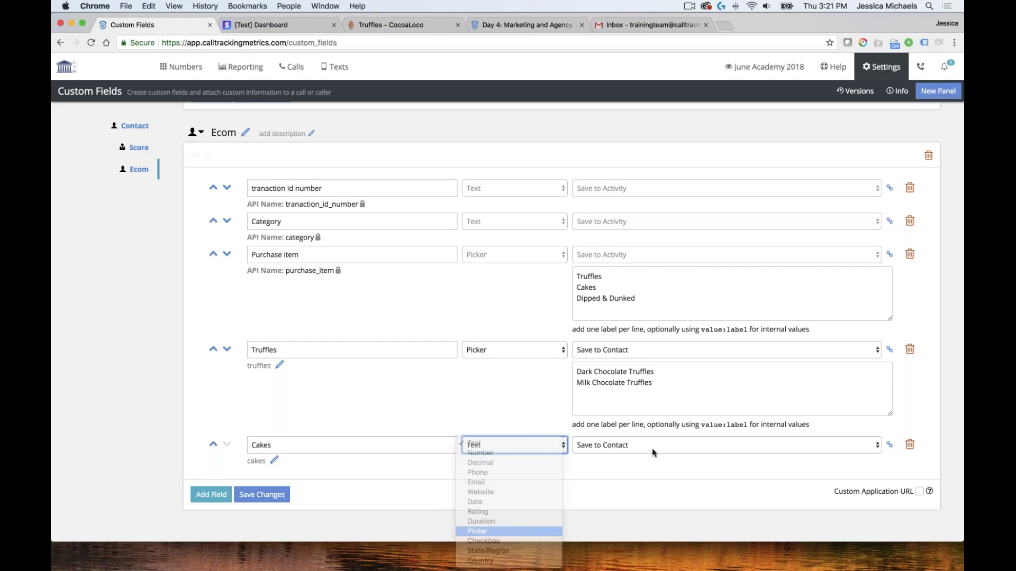
{"action": "left_click", "coordinate": [625, 469]}
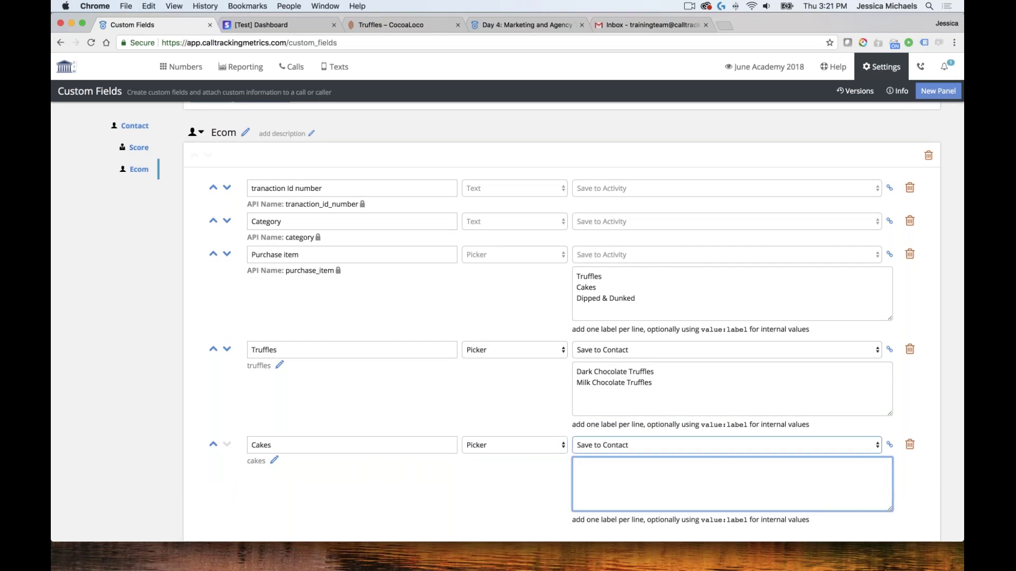
{"action": "left_click", "coordinate": [631, 445]}
{"action": "left_click", "coordinate": [627, 434]}
{"action": "left_click", "coordinate": [624, 350]}
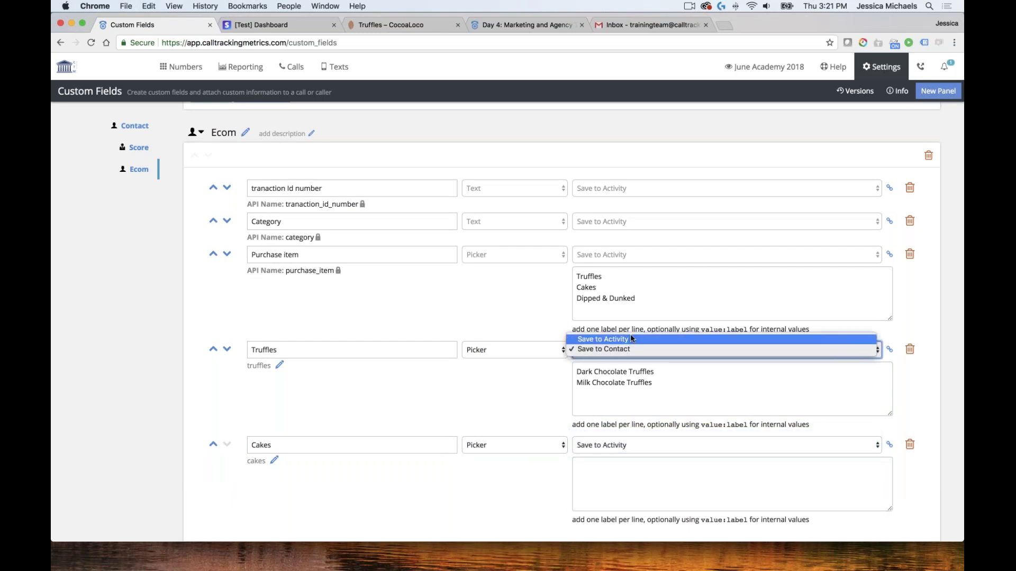
{"action": "left_click", "coordinate": [603, 339]}
Fill Cakes with options Dark Chocolate Cake and Milk Chocolate Cake, adapted from Truffles
{"action": "left_click", "coordinate": [614, 471]}
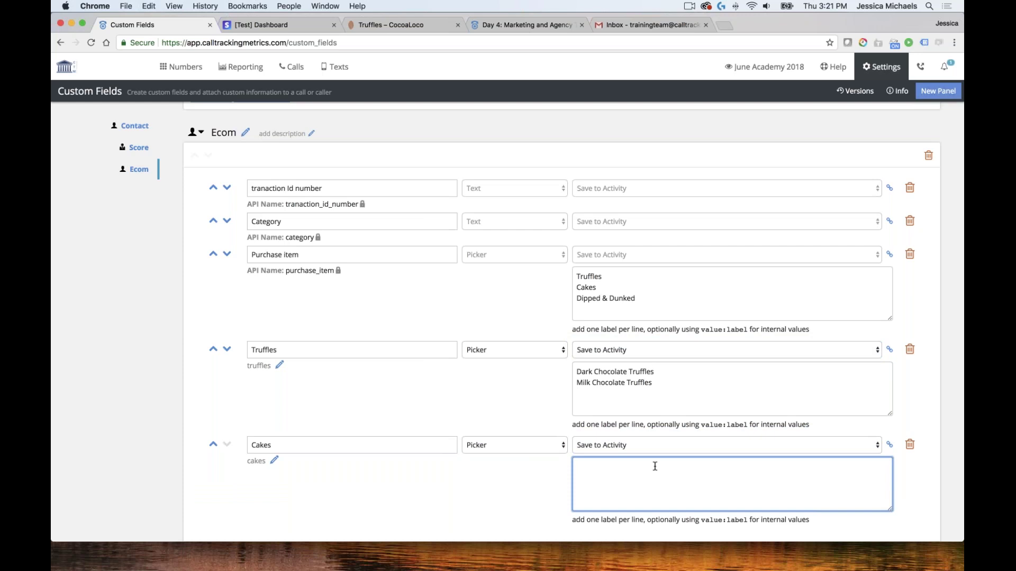
{"action": "left_click_drag", "start_coordinate": [666, 383], "coordinate": [564, 372]}
{"action": "key", "text": "ctrl+c"}
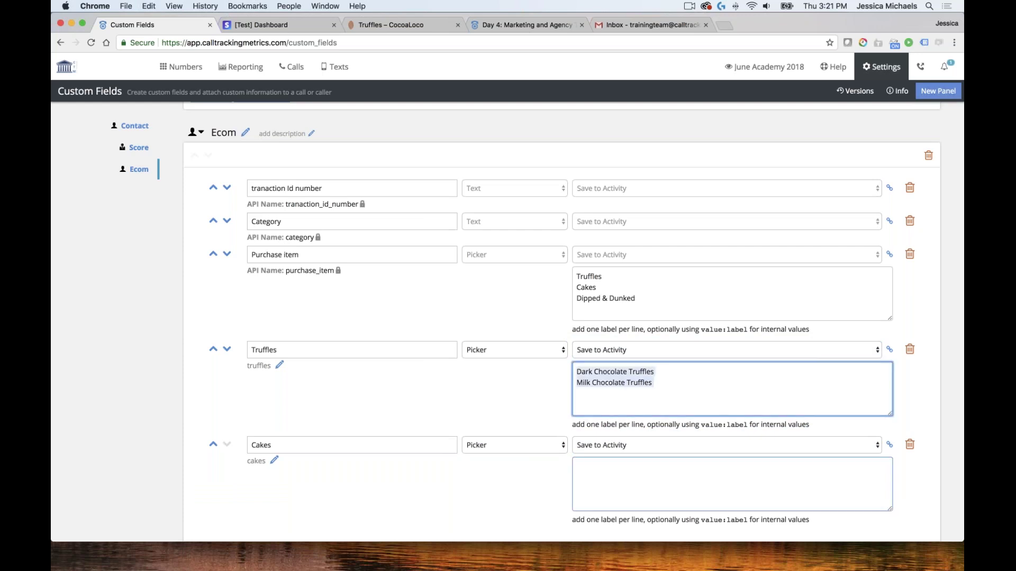
{"action": "left_click", "coordinate": [614, 468]}
{"action": "key", "text": "ctrl+v"}
{"action": "left_click_drag", "start_coordinate": [668, 468], "coordinate": [628, 464]}
{"action": "type", "text": "Cake"}
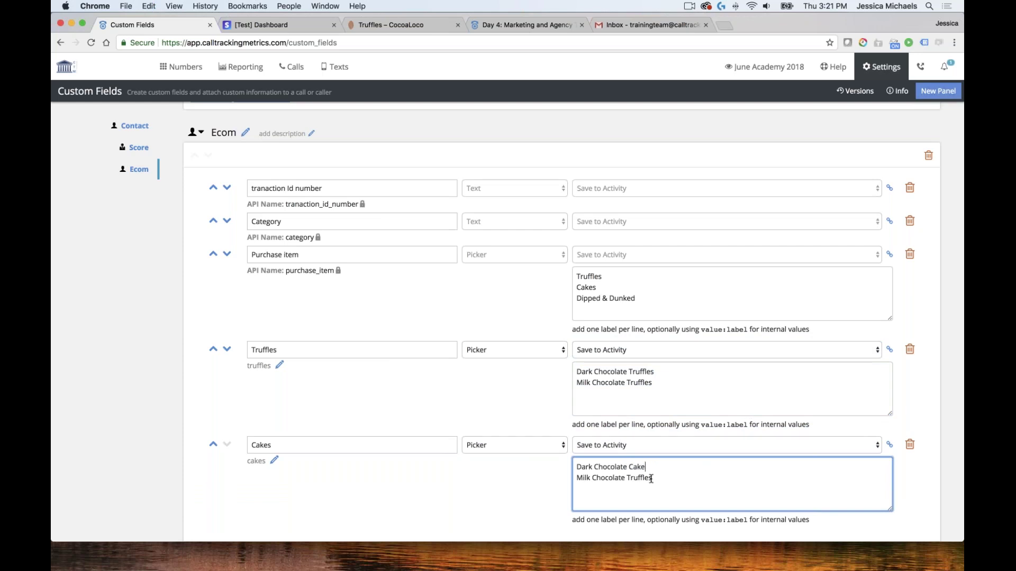
{"action": "left_click_drag", "start_coordinate": [651, 478], "coordinate": [628, 479]}
{"action": "type", "text": "Cake"}
{"action": "left_click", "coordinate": [889, 448]}
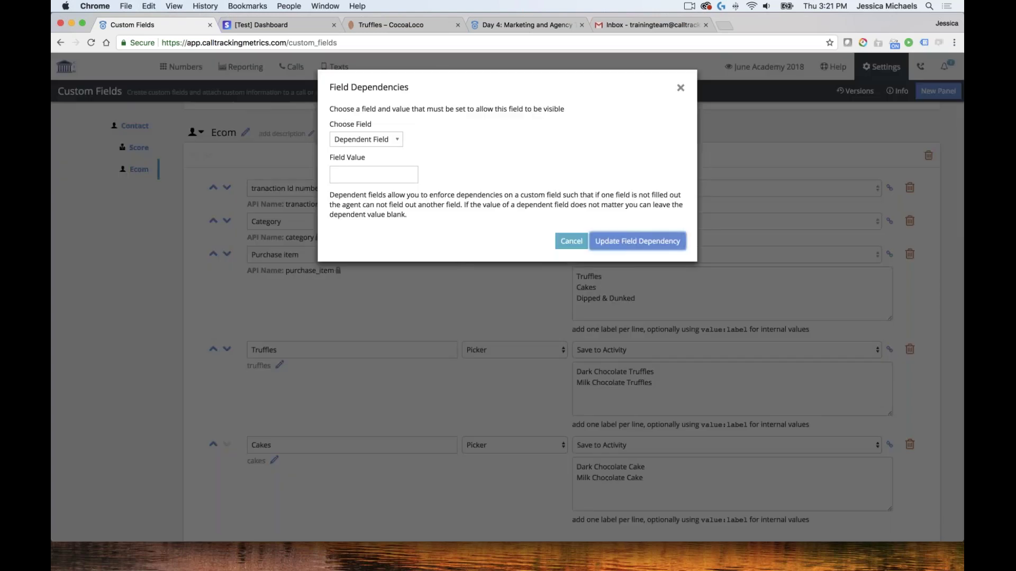
Make Cakes depend on Purchase item being Cakes, then save and confirm
{"action": "left_click", "coordinate": [365, 139]}
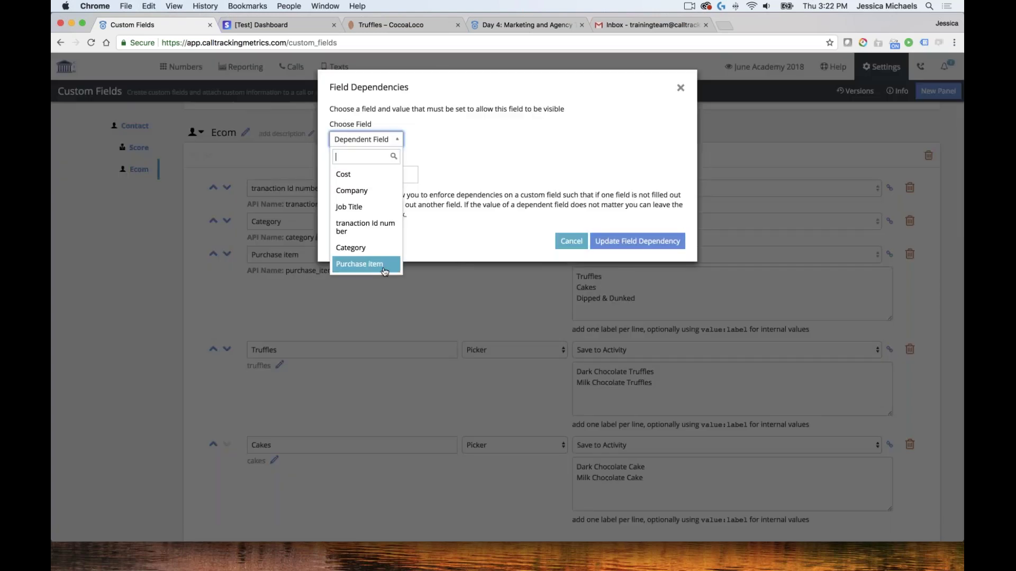
{"action": "left_click", "coordinate": [365, 264]}
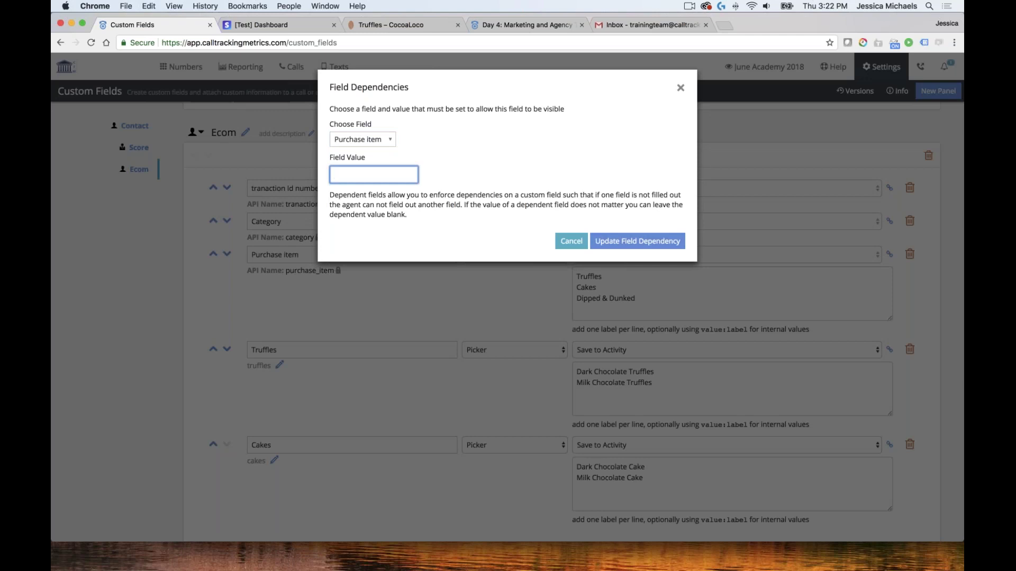
{"action": "type", "text": "Cakes"}
{"action": "left_click", "coordinate": [645, 246]}
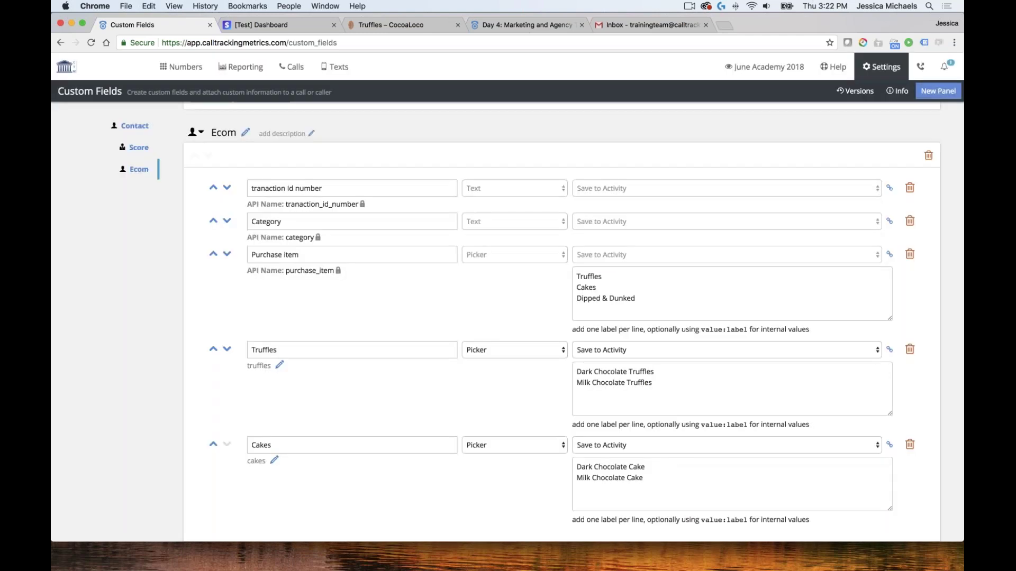
{"action": "scroll", "coordinate": [395, 362], "scroll_direction": "down", "scroll_amount": 3}
{"action": "left_click", "coordinate": [282, 463]}
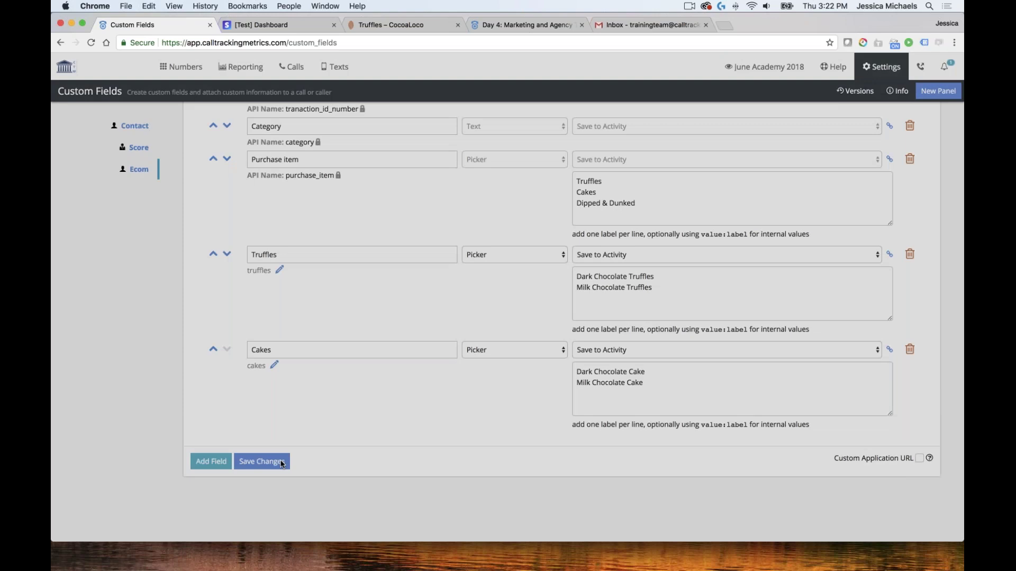
{"action": "key", "text": "Return"}
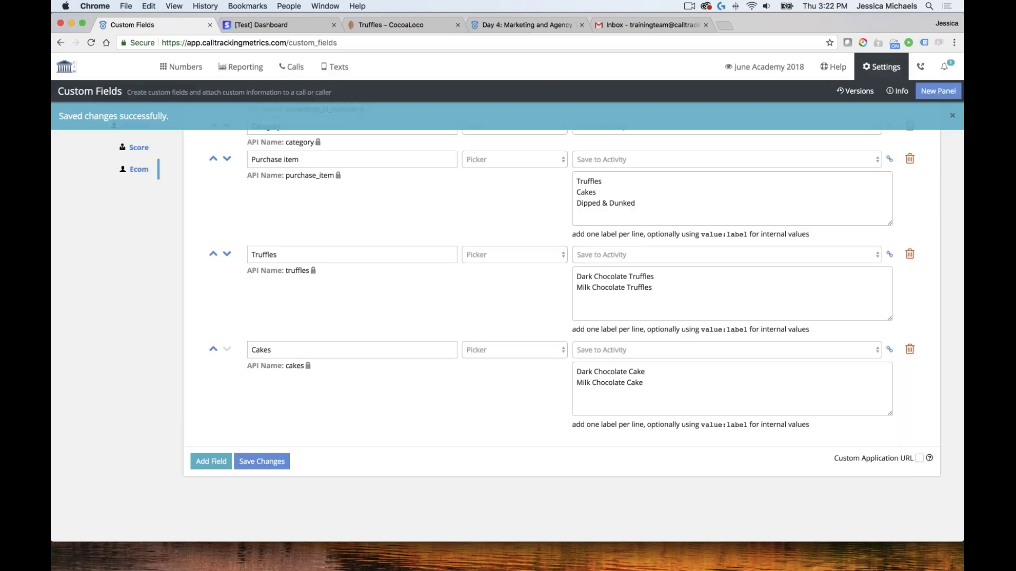
{"action": "scroll", "coordinate": [422, 333], "scroll_direction": "up", "scroll_amount": 4}
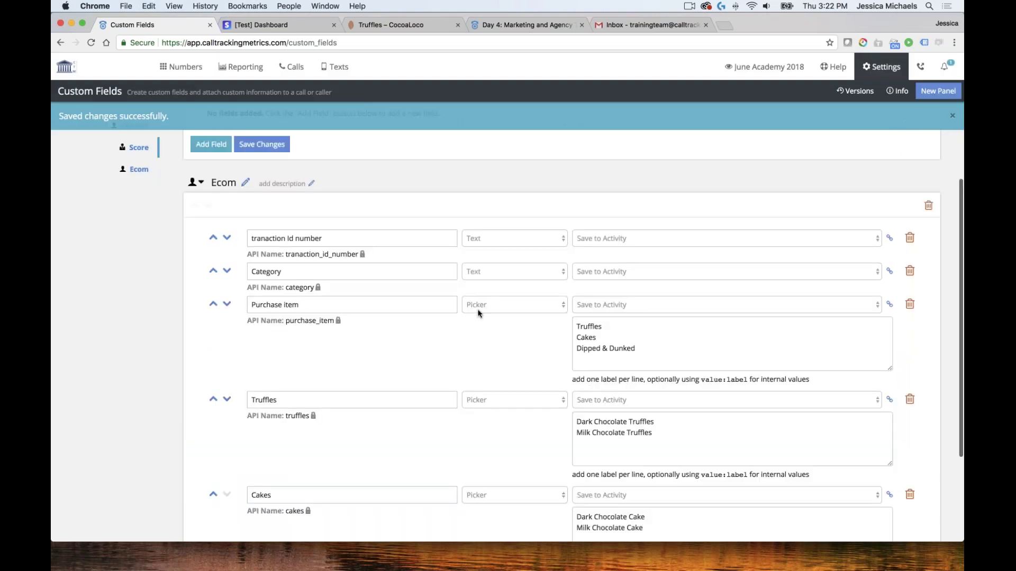
{"action": "left_click", "coordinate": [199, 233]}
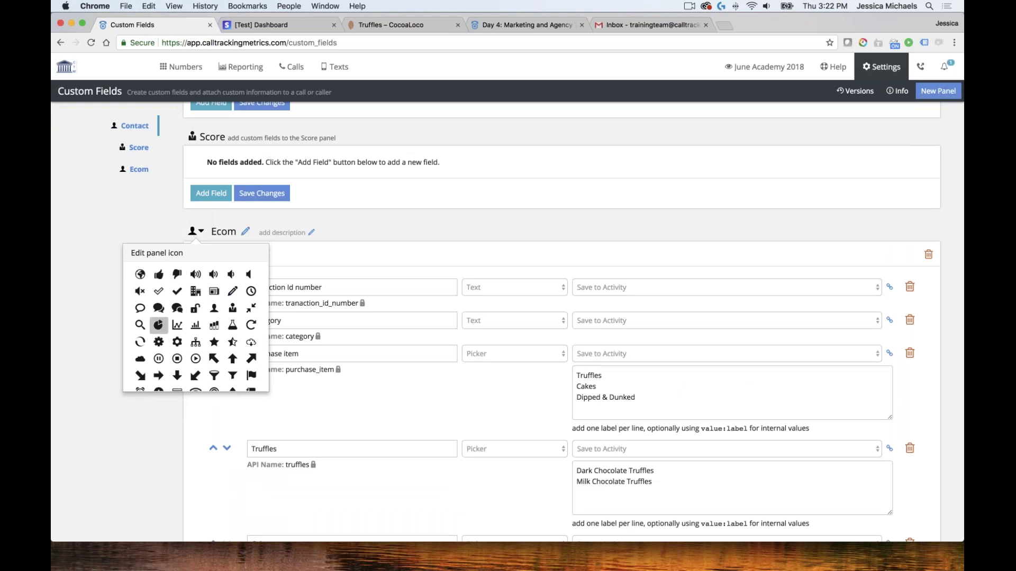
Choose the credit-card icon for the Ecom panel and save the custom field changes
{"action": "scroll", "coordinate": [214, 358], "scroll_direction": "down", "scroll_amount": 10}
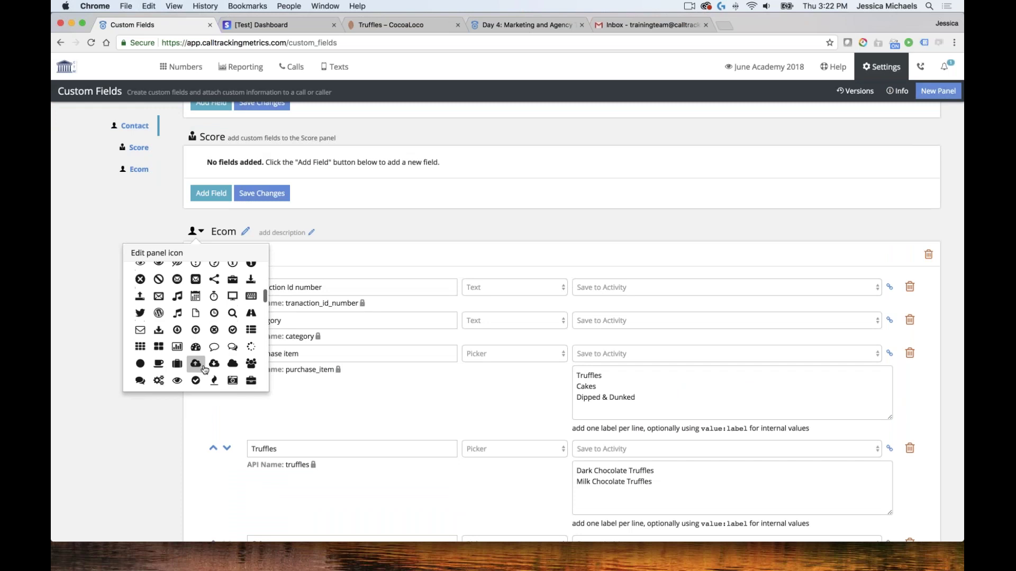
{"action": "scroll", "coordinate": [177, 361], "scroll_direction": "down", "scroll_amount": 5}
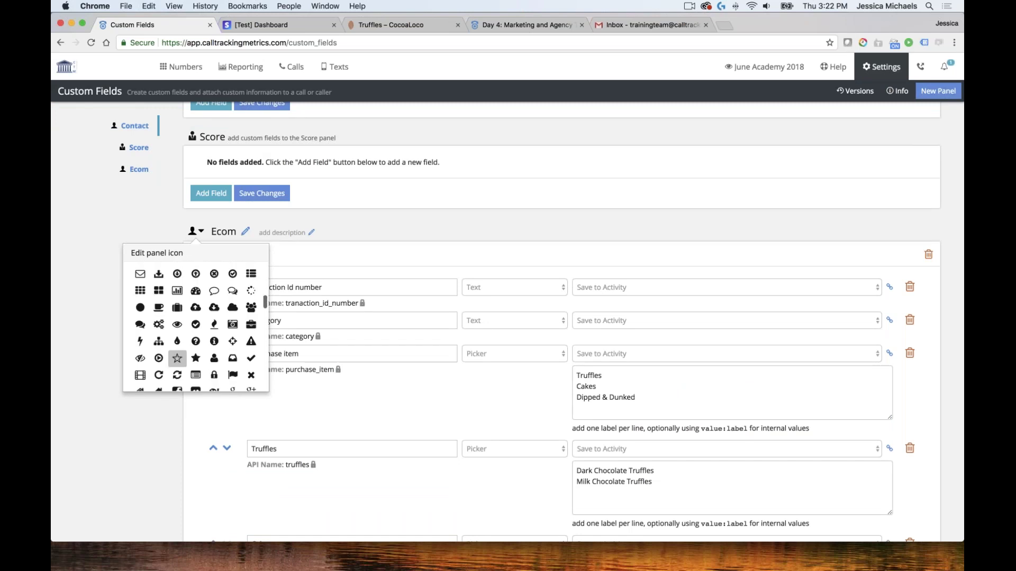
{"action": "scroll", "coordinate": [232, 324], "scroll_direction": "down", "scroll_amount": 8}
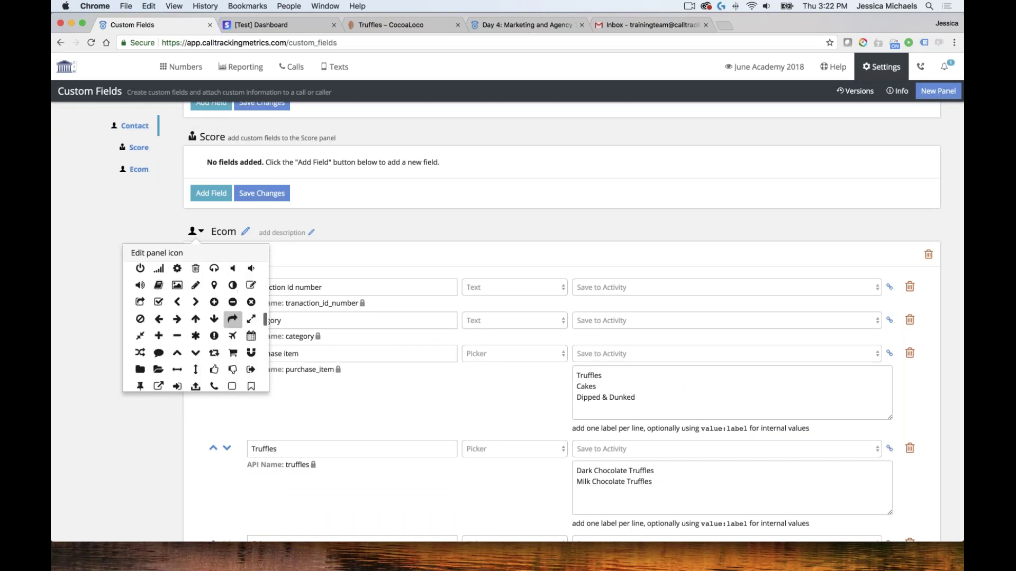
{"action": "left_click", "coordinate": [179, 349]}
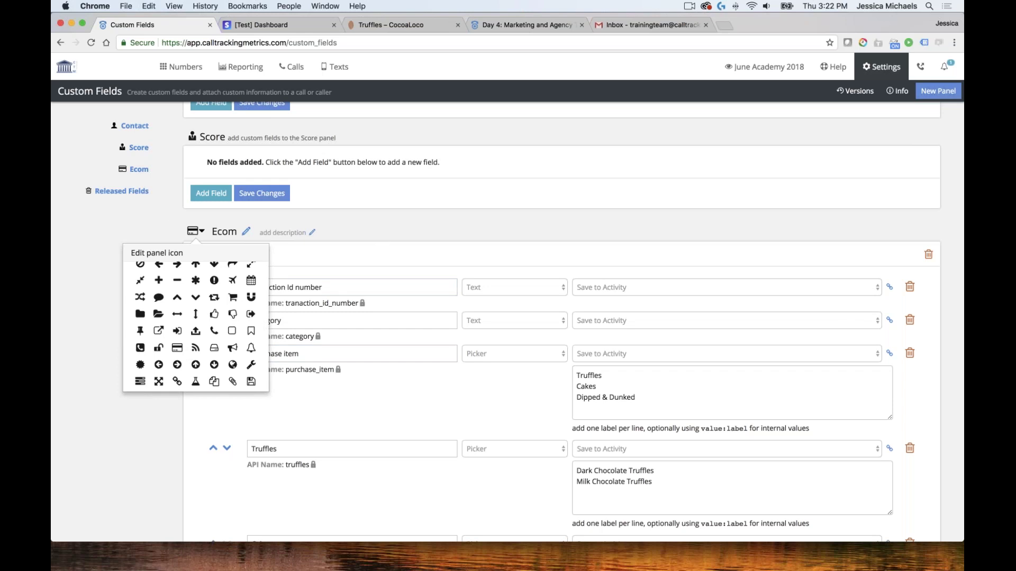
{"action": "left_click", "coordinate": [195, 231]}
{"action": "scroll", "coordinate": [195, 232], "scroll_direction": "down", "scroll_amount": 5}
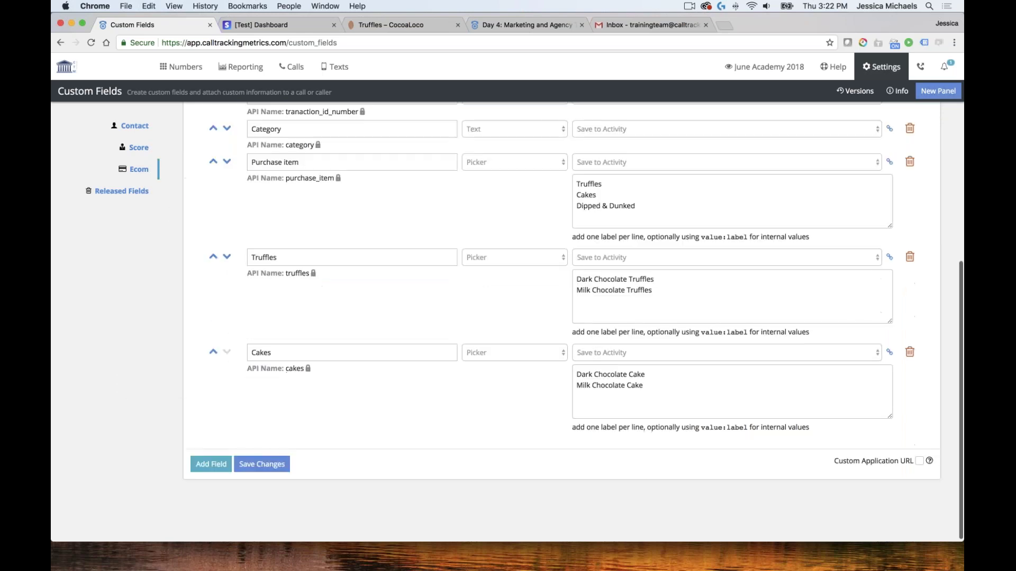
{"action": "left_click", "coordinate": [261, 464]}
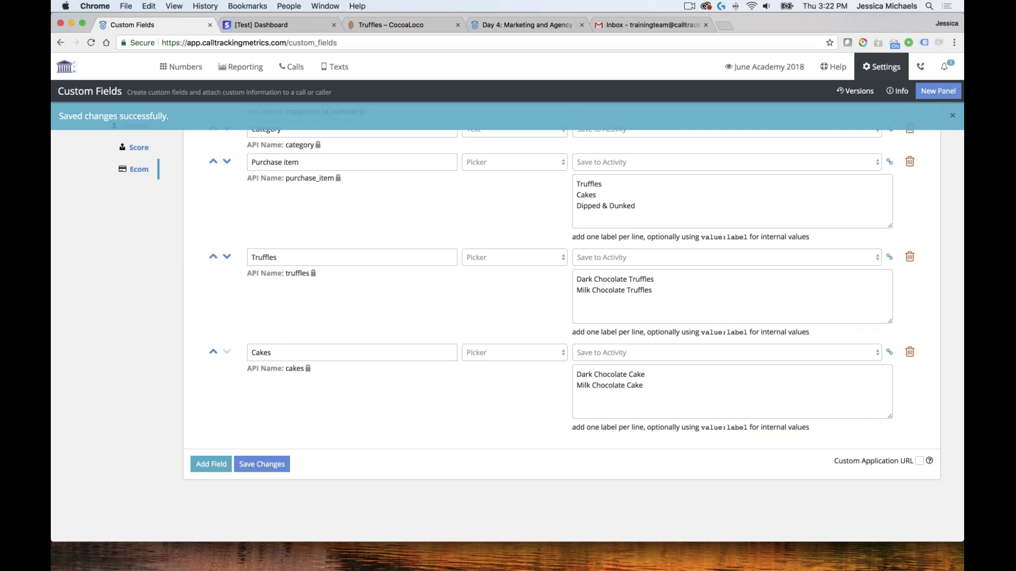
{"action": "left_click", "coordinate": [297, 70]}
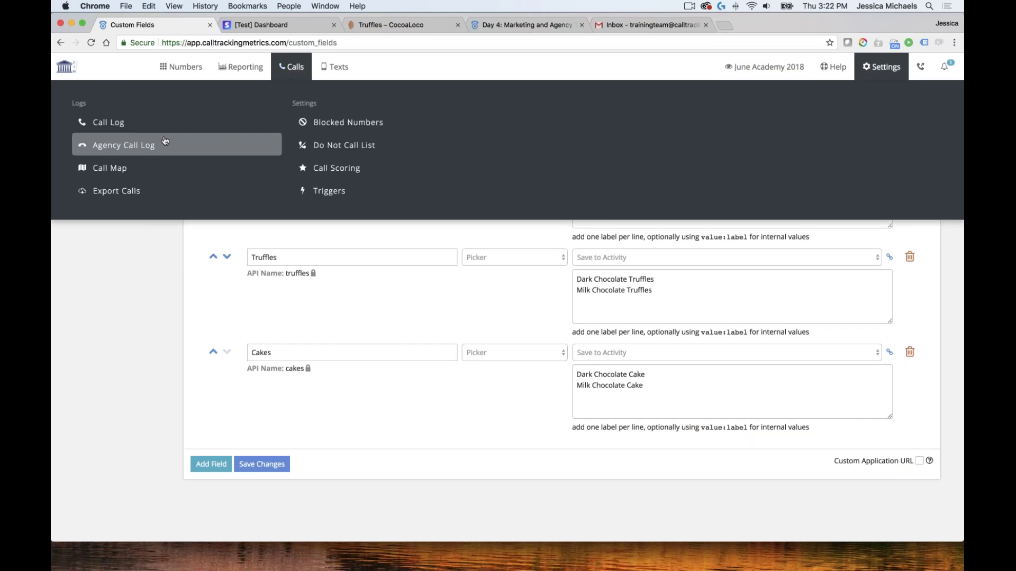
Go to the call log and expand the first call's Ecom form
{"action": "left_click", "coordinate": [108, 121]}
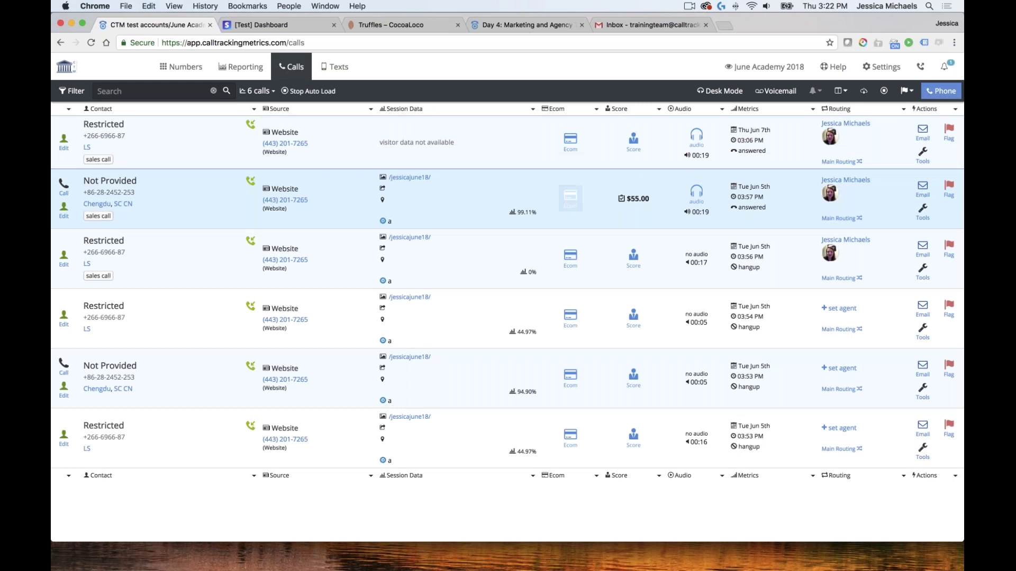
{"action": "left_click", "coordinate": [567, 151]}
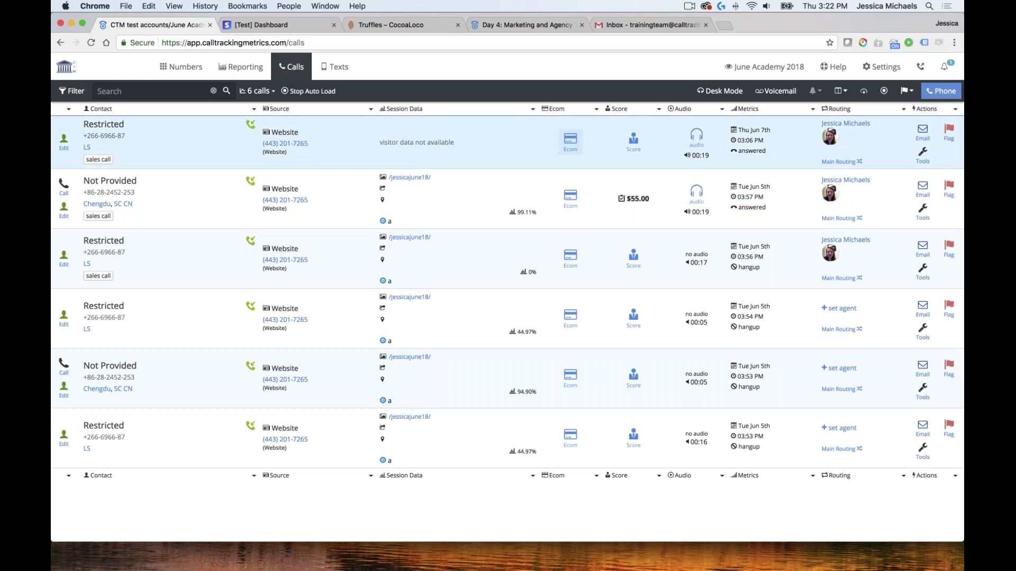
{"action": "left_click", "coordinate": [578, 148]}
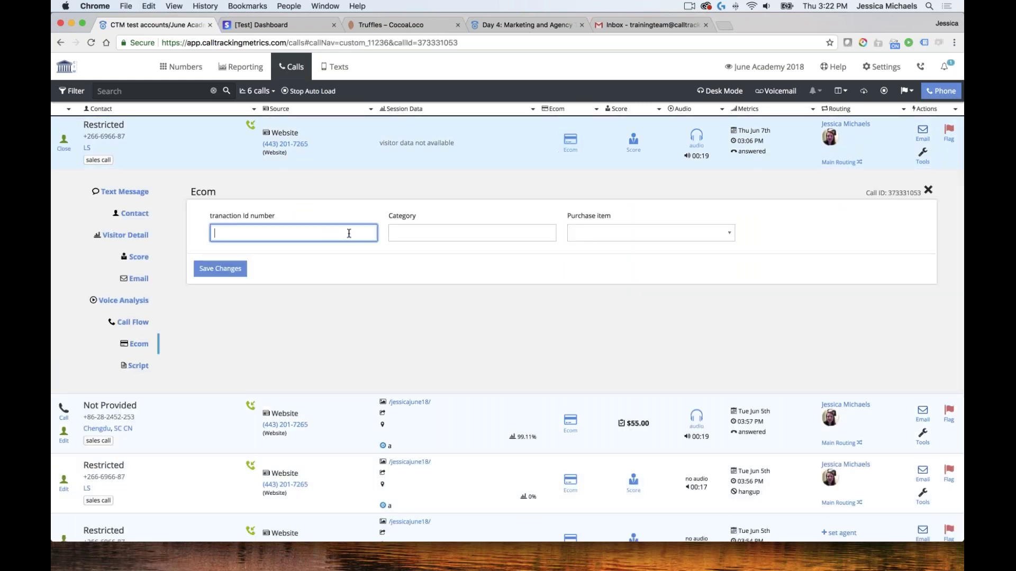
Open the first call's Ecom form and try Truffles as the purchase item
{"action": "left_click", "coordinate": [442, 233]}
{"action": "left_click", "coordinate": [292, 234]}
{"action": "left_click", "coordinate": [651, 233]}
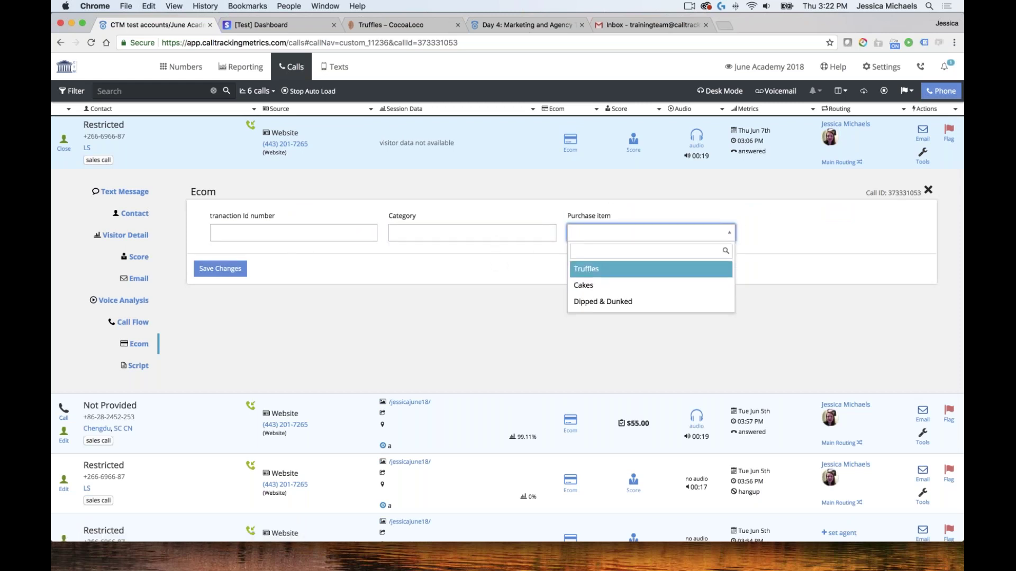
{"action": "key", "text": "Return"}
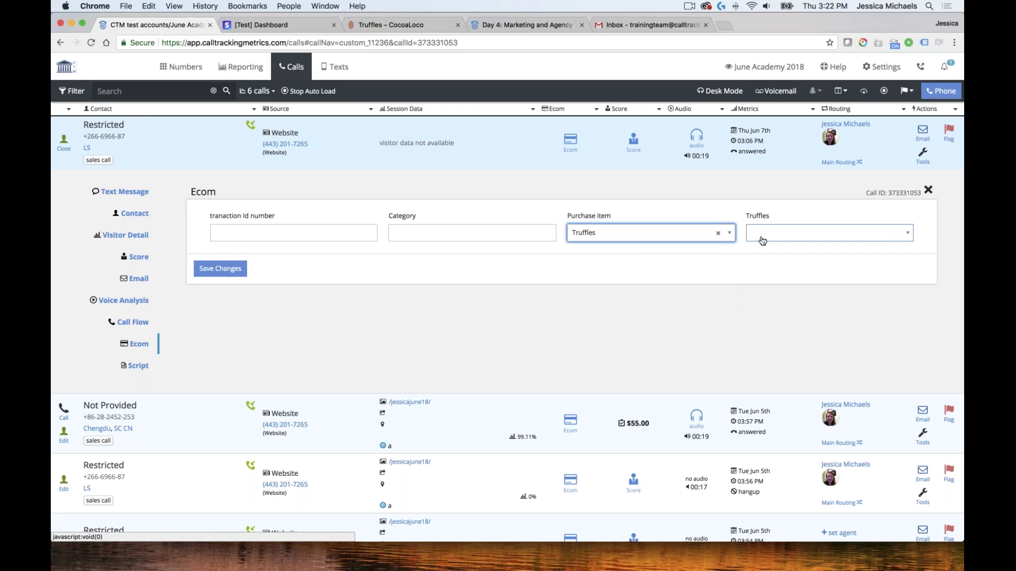
{"action": "left_click", "coordinate": [884, 236]}
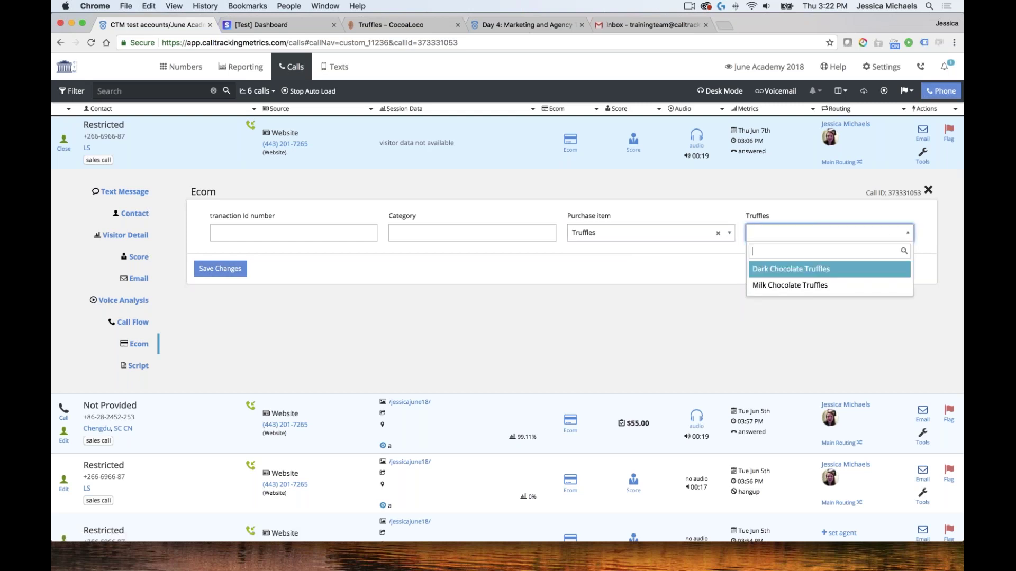
{"action": "key", "text": "Down"}
{"action": "key", "text": "Up"}
{"action": "key", "text": "Escape"}
Switch the purchase item to Cakes, pick Dark Chocolate Cake, and save
{"action": "left_click", "coordinate": [670, 239]}
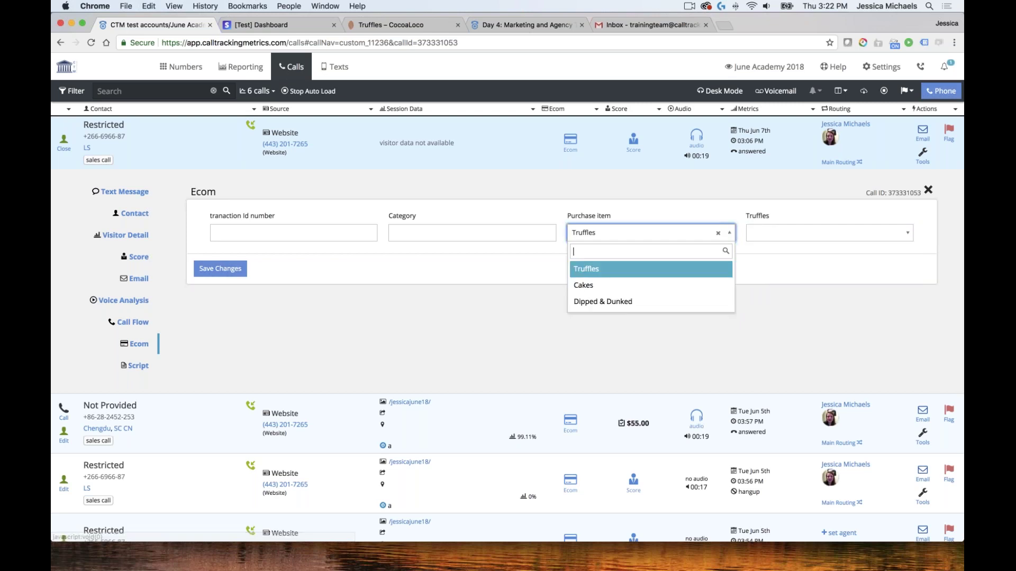
{"action": "left_click", "coordinate": [612, 285]}
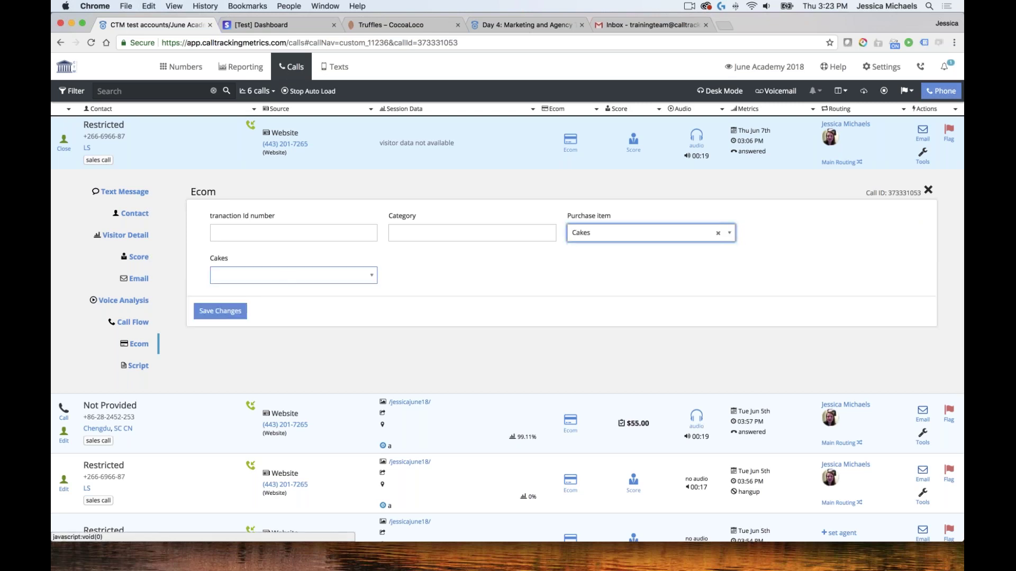
{"action": "left_click", "coordinate": [288, 276]}
{"action": "key", "text": "Down"}
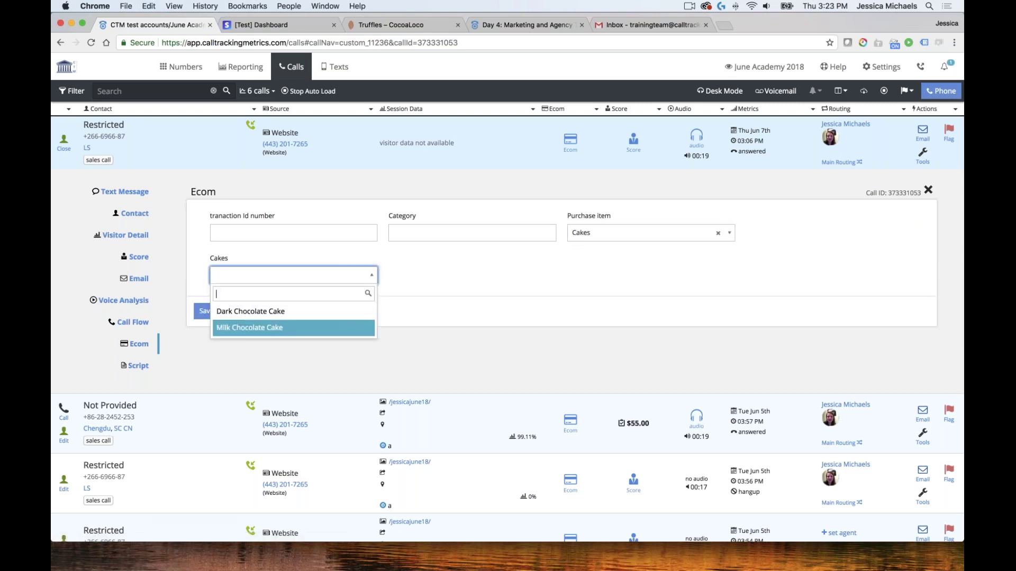
{"action": "key", "text": "Up"}
{"action": "key", "text": "Return"}
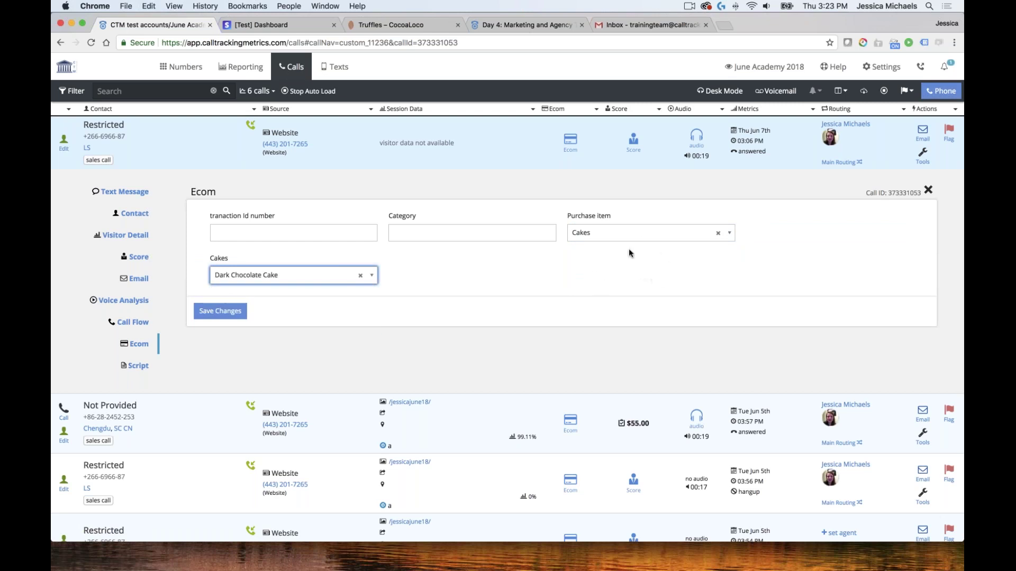
{"action": "left_click", "coordinate": [645, 275]}
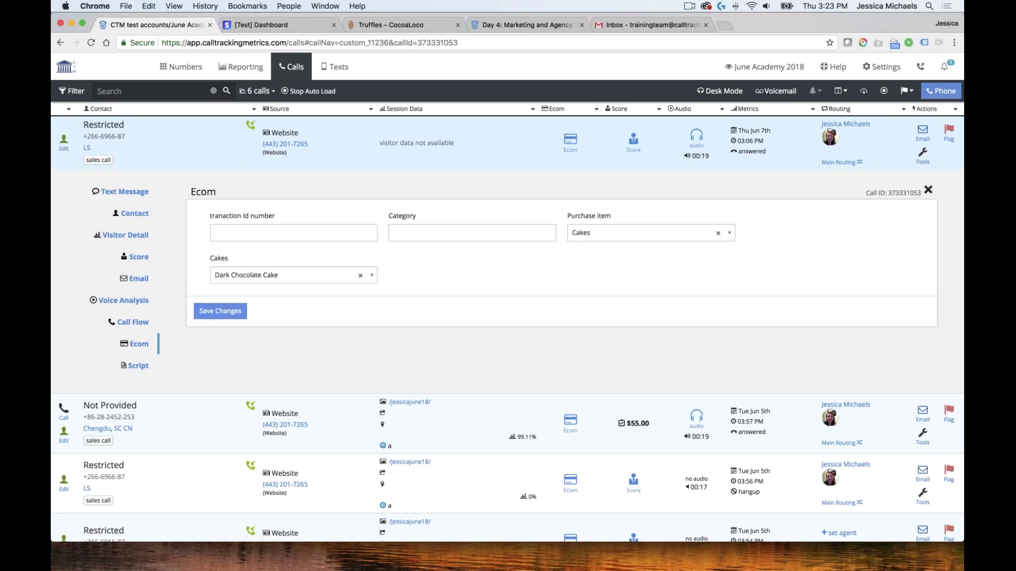
{"action": "left_click", "coordinate": [238, 316]}
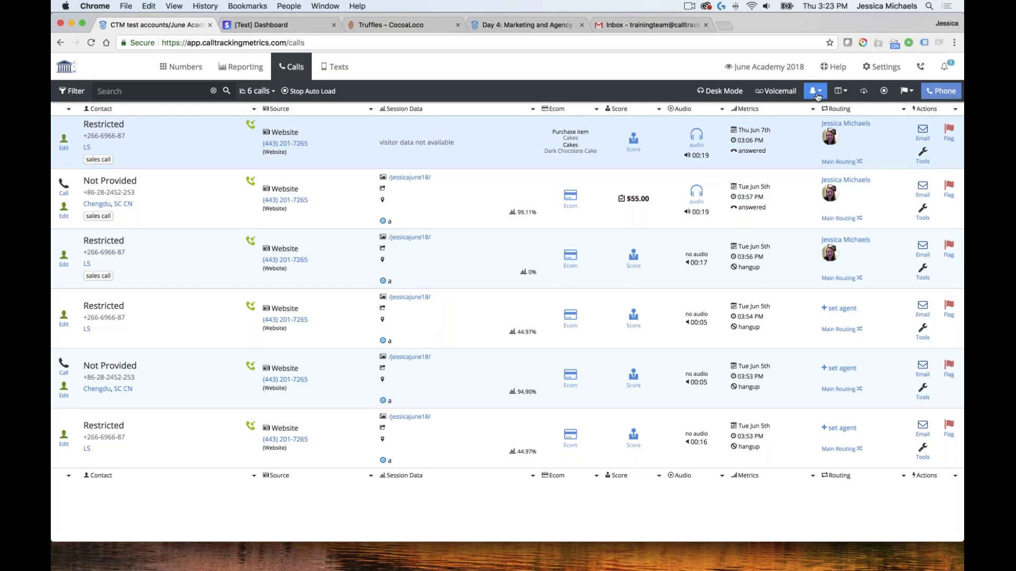
Reopen the first call's Ecom details, fill in the transaction Id number, and save
{"action": "left_click", "coordinate": [843, 95]}
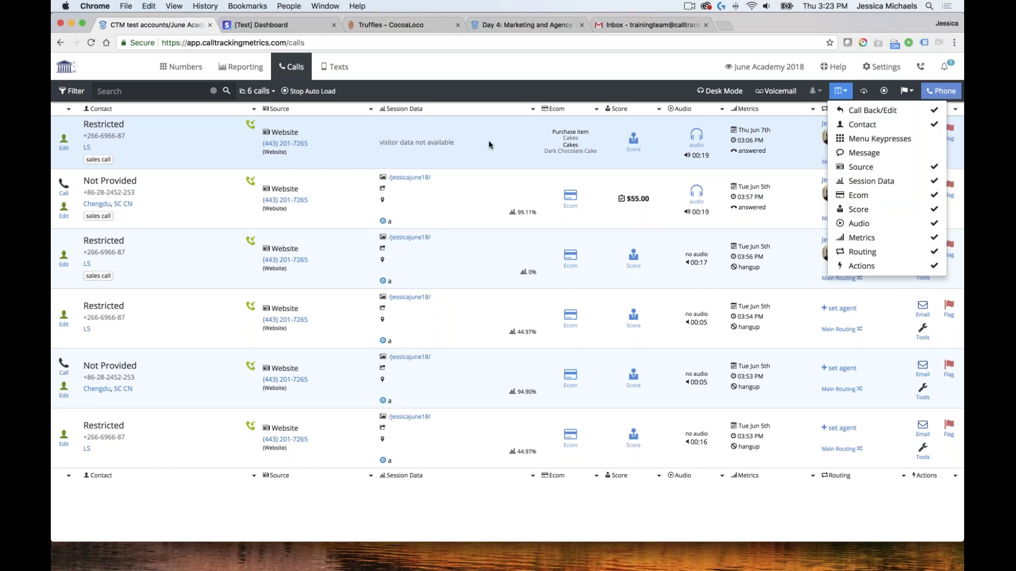
{"action": "left_click", "coordinate": [507, 135]}
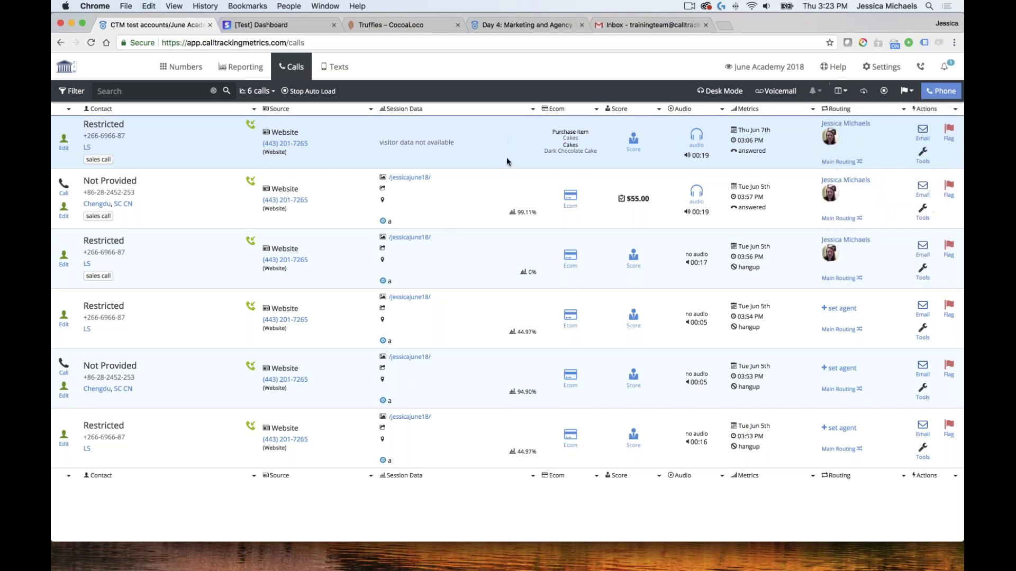
{"action": "left_click", "coordinate": [571, 148]}
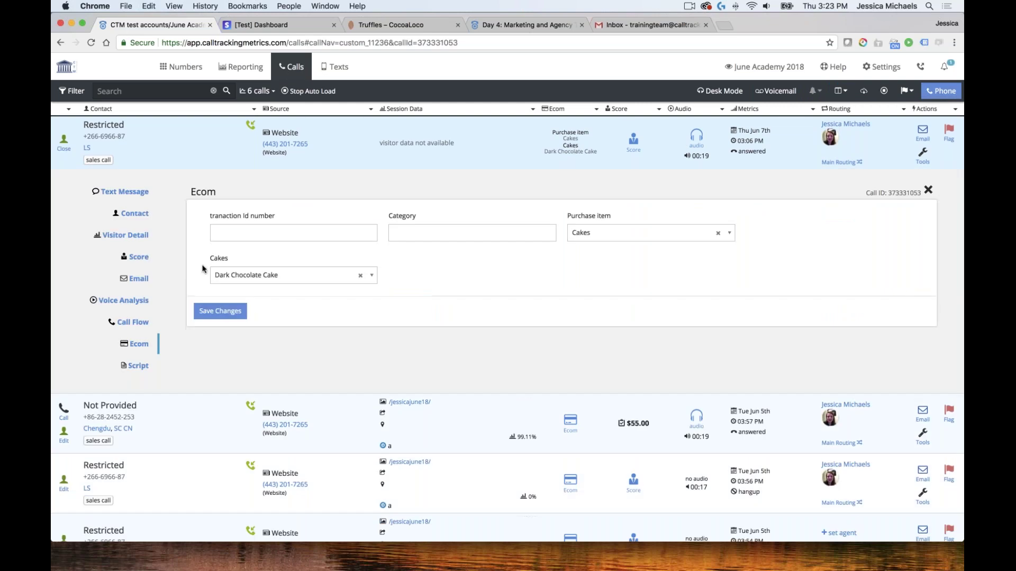
{"action": "left_click", "coordinate": [255, 234]}
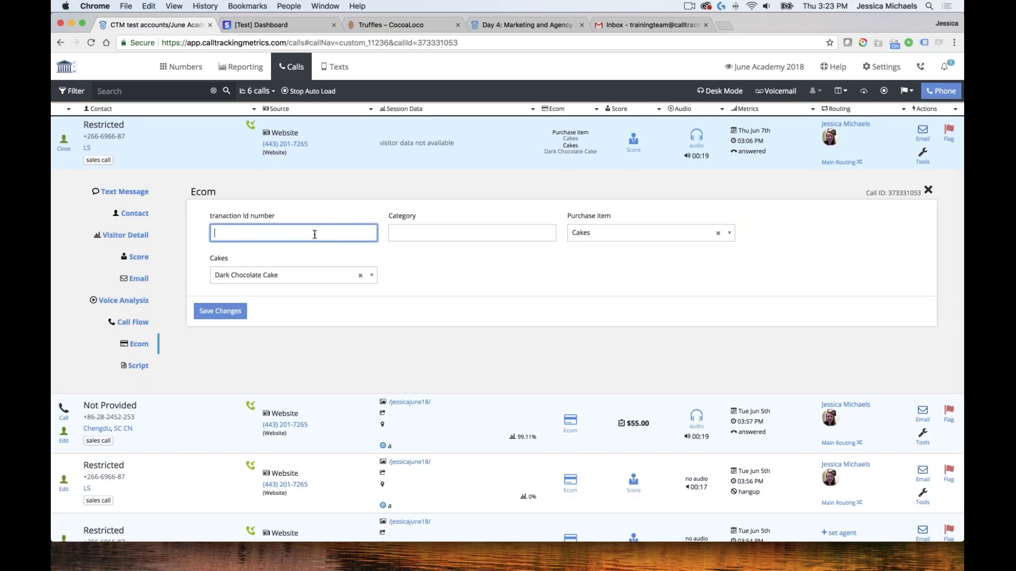
{"action": "type", "text": "101010101010110"}
{"action": "left_click", "coordinate": [221, 311]}
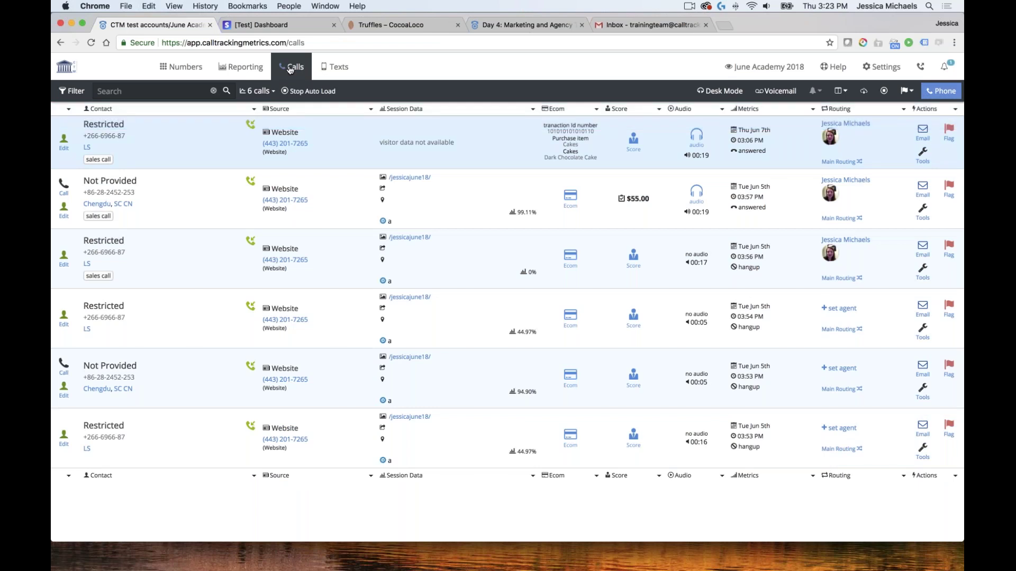
Begin a new call trigger using the call contact panel update event
{"action": "mouse_move", "coordinate": [291, 70]}
{"action": "left_click", "coordinate": [343, 200]}
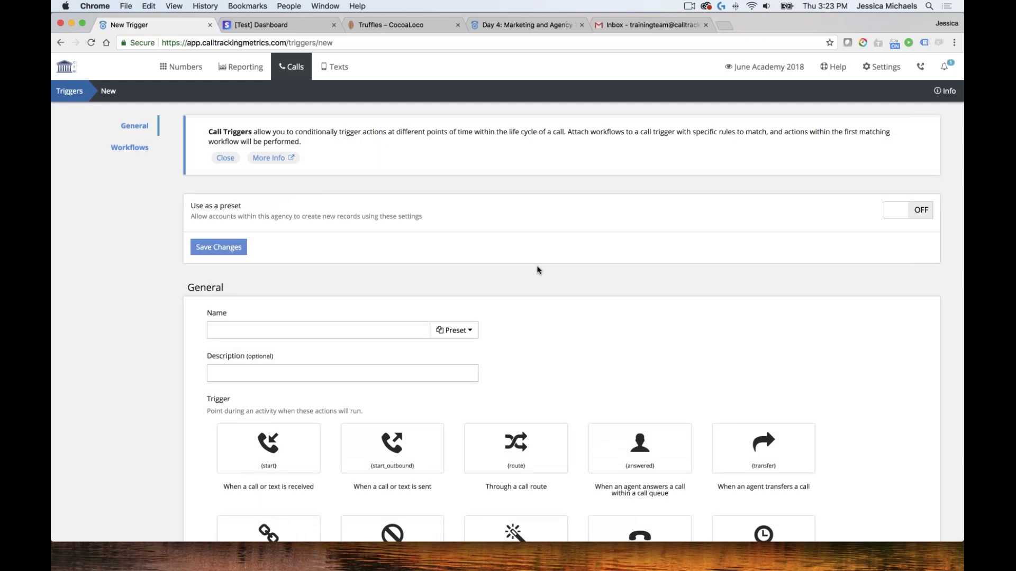
{"action": "scroll", "coordinate": [537, 270], "scroll_direction": "down", "scroll_amount": 5}
{"action": "scroll", "coordinate": [537, 270], "scroll_direction": "down", "scroll_amount": 1}
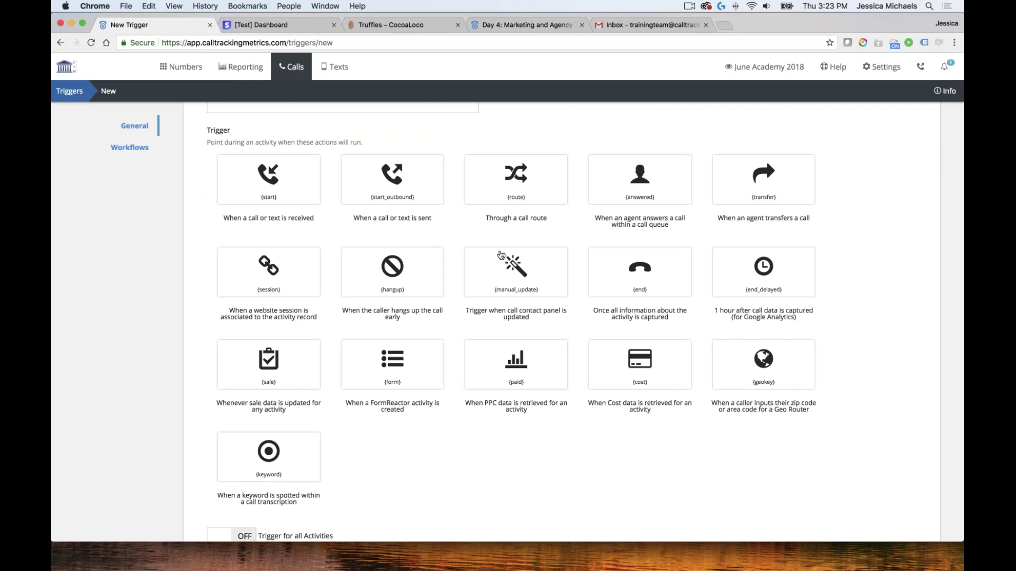
{"action": "scroll", "coordinate": [500, 255], "scroll_direction": "down", "scroll_amount": 4}
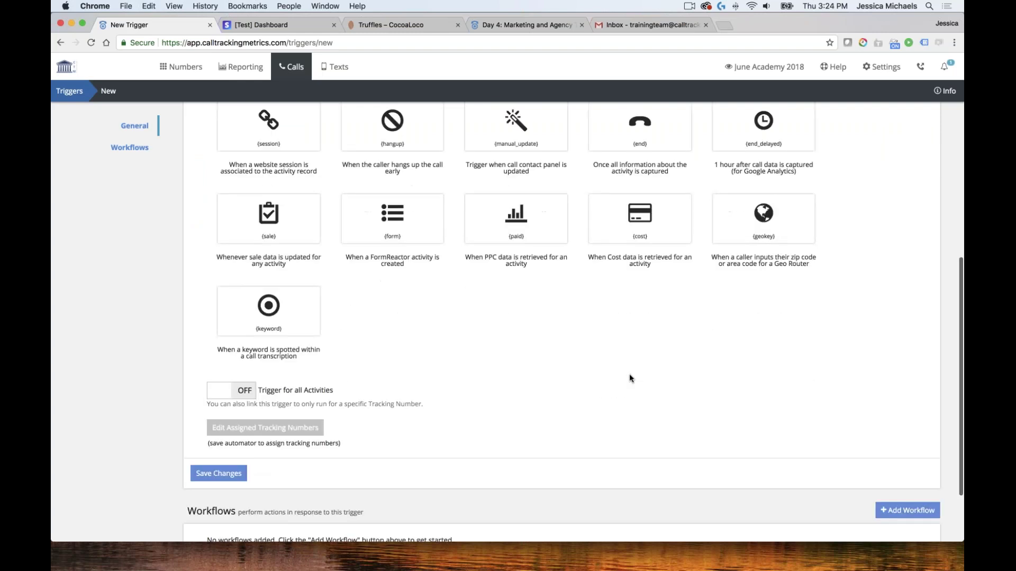
{"action": "scroll", "coordinate": [625, 371], "scroll_direction": "up", "scroll_amount": 3}
{"action": "scroll", "coordinate": [583, 283], "scroll_direction": "up", "scroll_amount": 1}
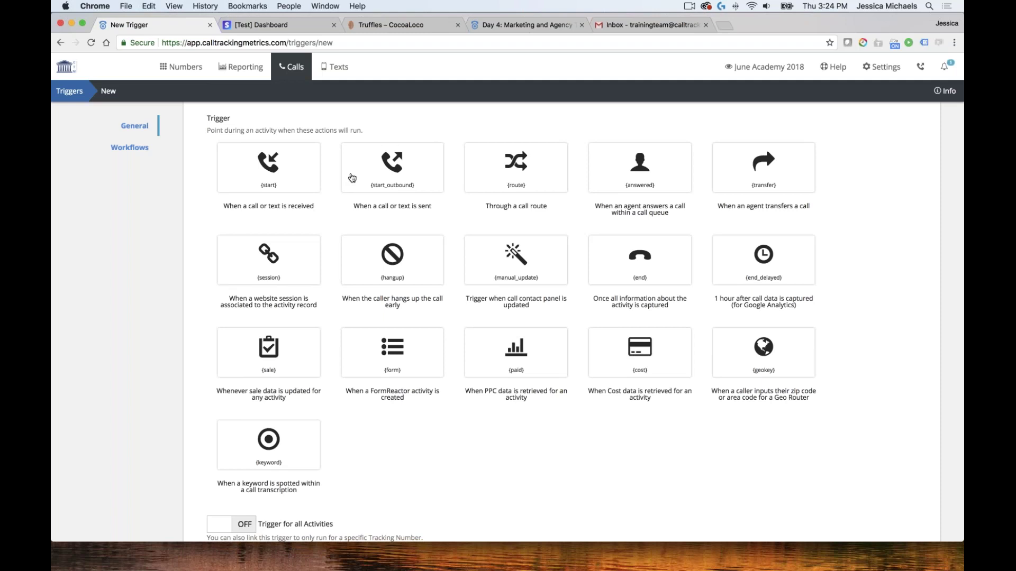
{"action": "scroll", "coordinate": [402, 228], "scroll_direction": "down", "scroll_amount": 1}
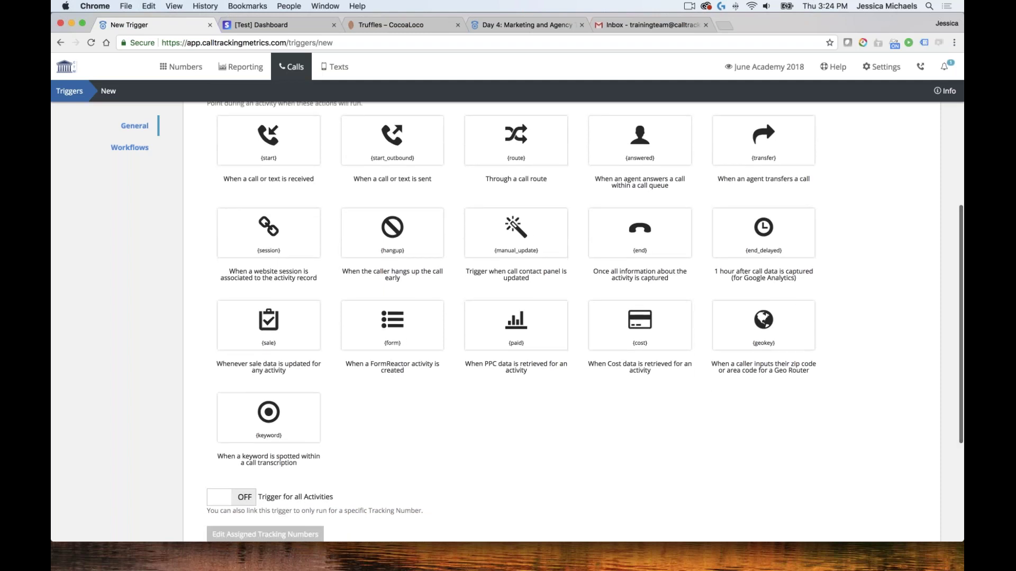
{"action": "left_click", "coordinate": [522, 235]}
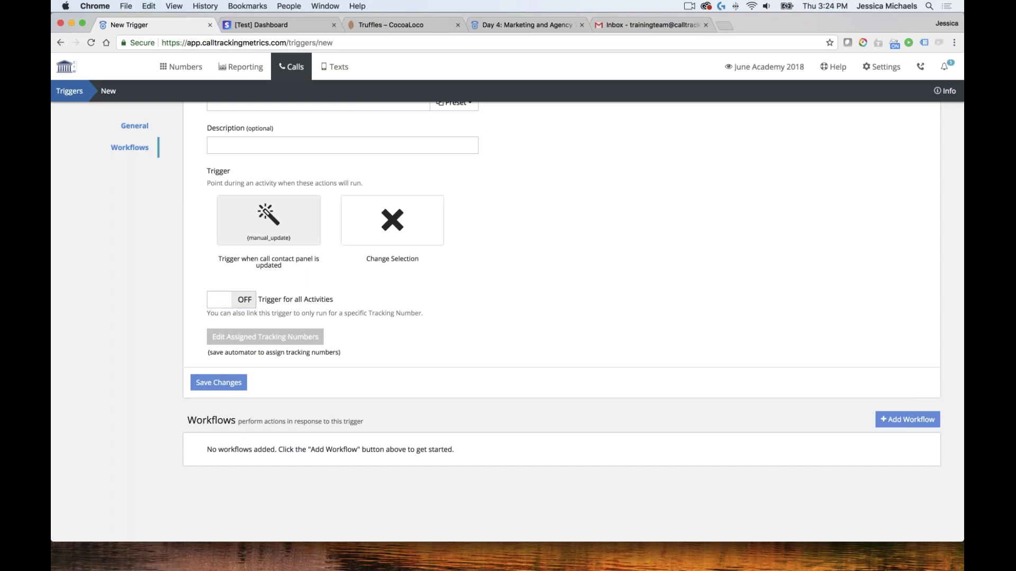
Apply the trigger to all activities and name it 'Ecome Even'
{"action": "left_click", "coordinate": [227, 299]}
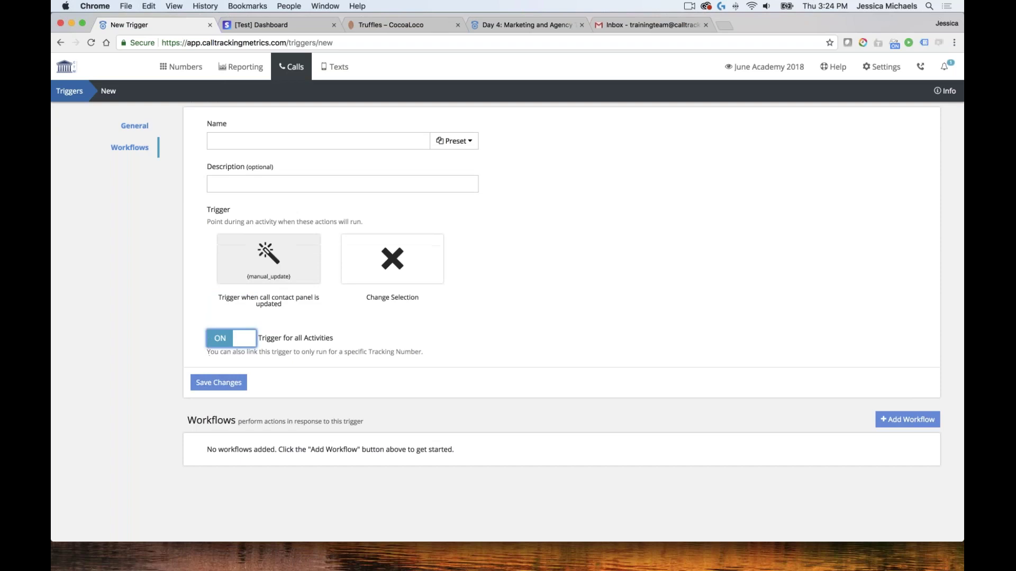
{"action": "left_click", "coordinate": [240, 384]}
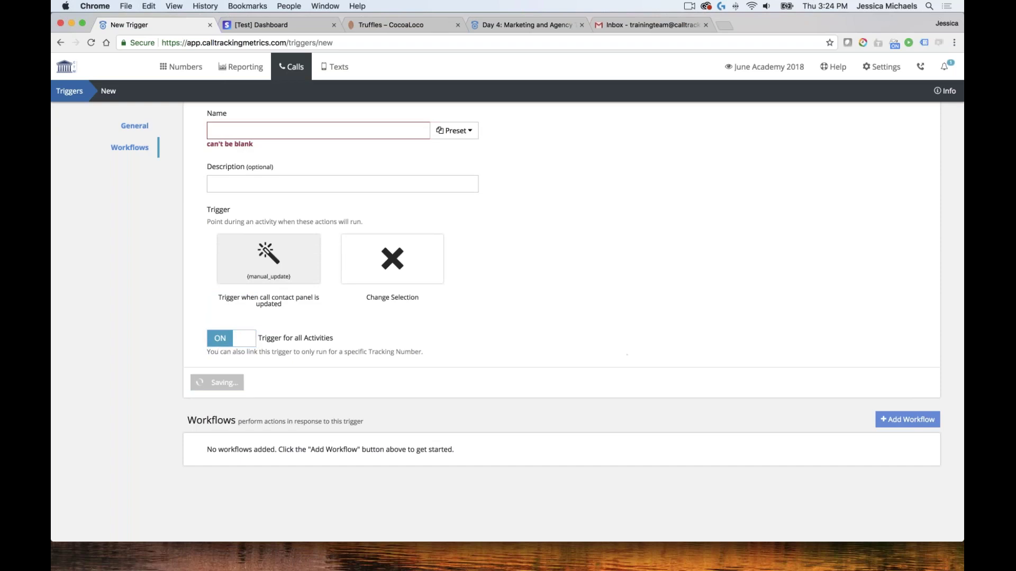
{"action": "type", "text": "Ecome Event"}
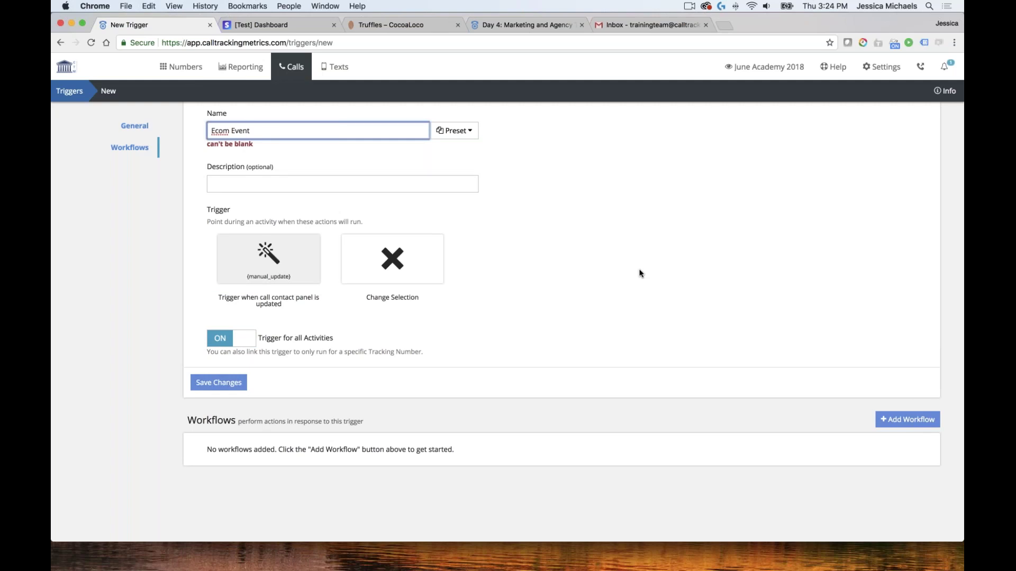
{"action": "left_click", "coordinate": [581, 280]}
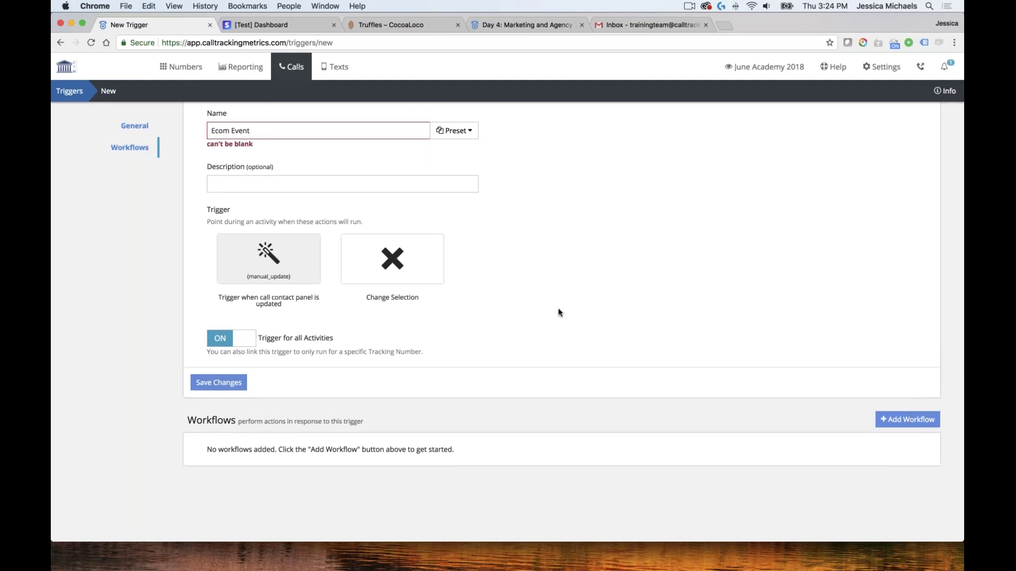
Add a workflow rule on Converted and a Send Analytics Transaction Event action
{"action": "left_click", "coordinate": [907, 419]}
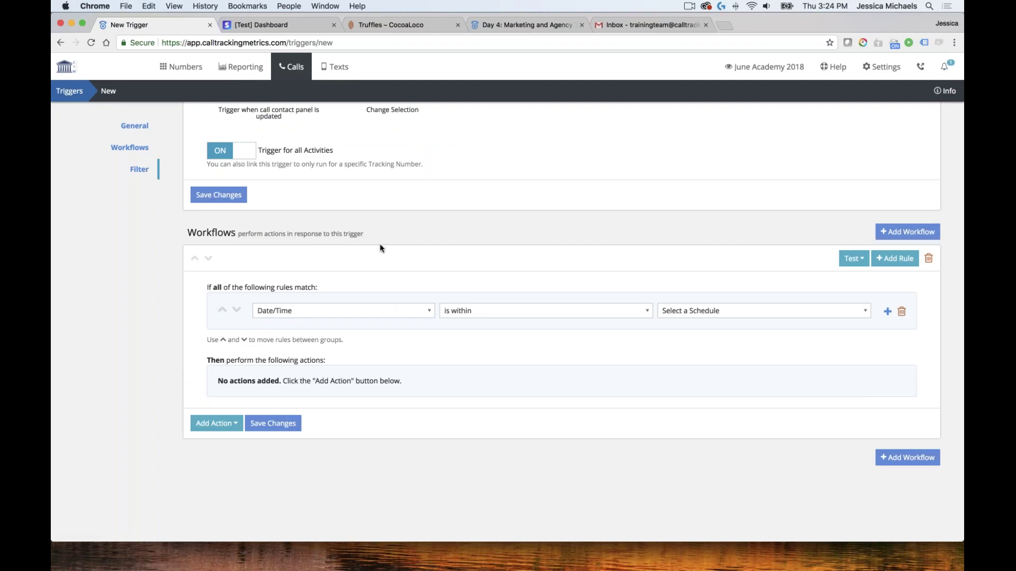
{"action": "scroll", "coordinate": [380, 245], "scroll_direction": "up", "scroll_amount": 2}
{"action": "scroll", "coordinate": [381, 247], "scroll_direction": "down", "scroll_amount": 2}
{"action": "left_click", "coordinate": [368, 307]}
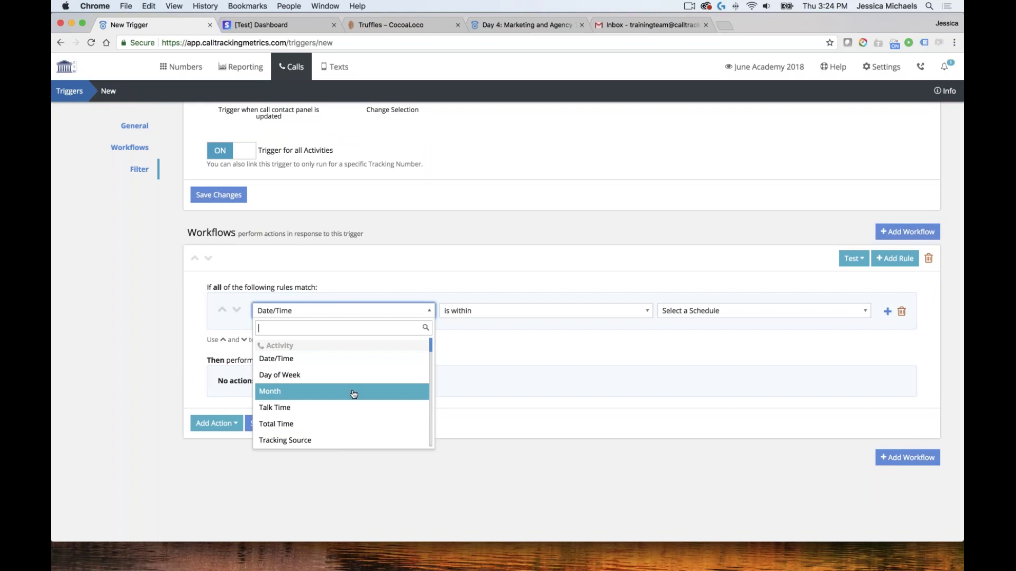
{"action": "scroll", "coordinate": [363, 408], "scroll_direction": "down", "scroll_amount": 5}
{"action": "scroll", "coordinate": [354, 415], "scroll_direction": "down", "scroll_amount": 6}
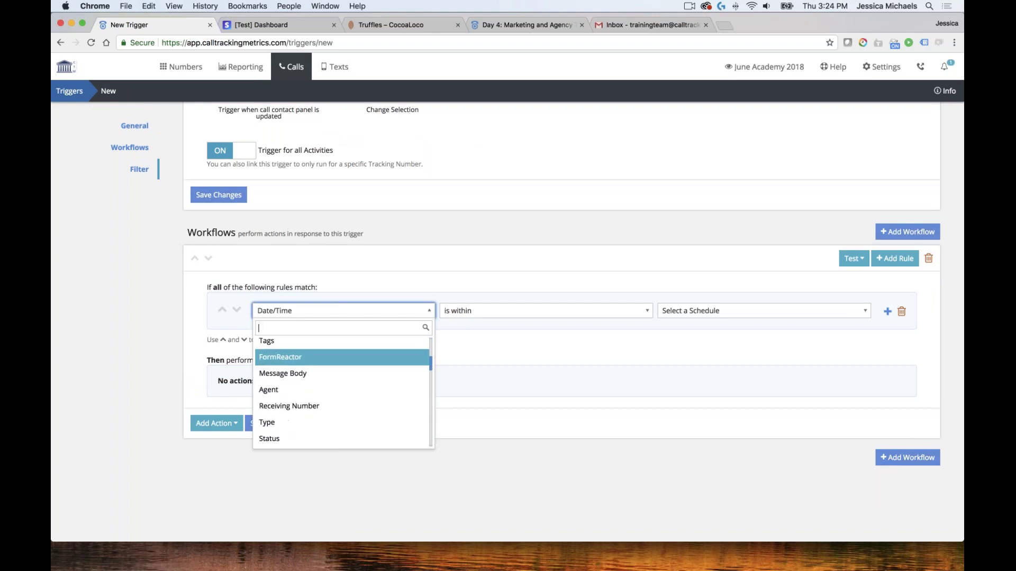
{"action": "scroll", "coordinate": [353, 415], "scroll_direction": "down", "scroll_amount": 6}
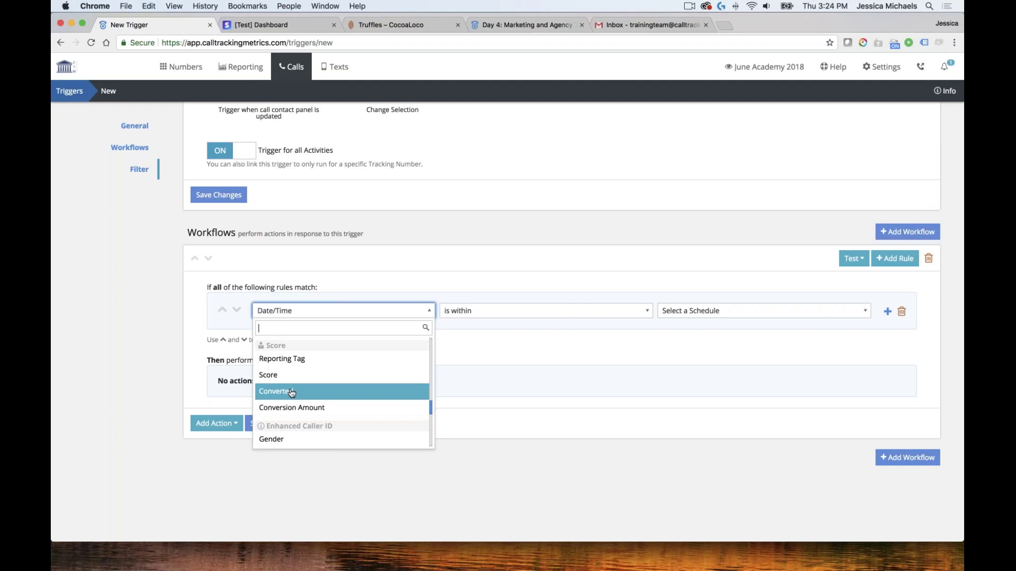
{"action": "left_click", "coordinate": [291, 392]}
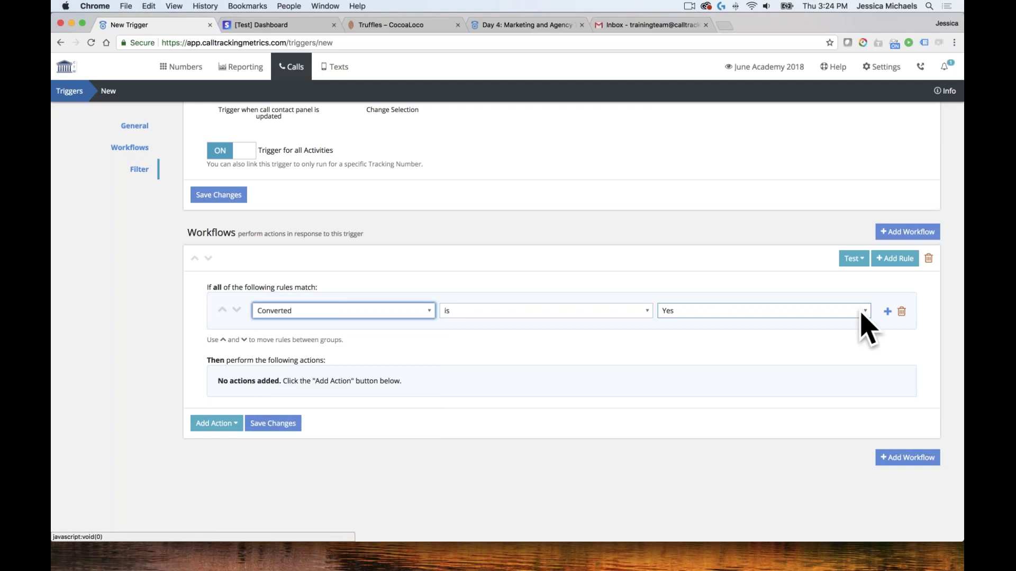
{"action": "left_click", "coordinate": [228, 425]}
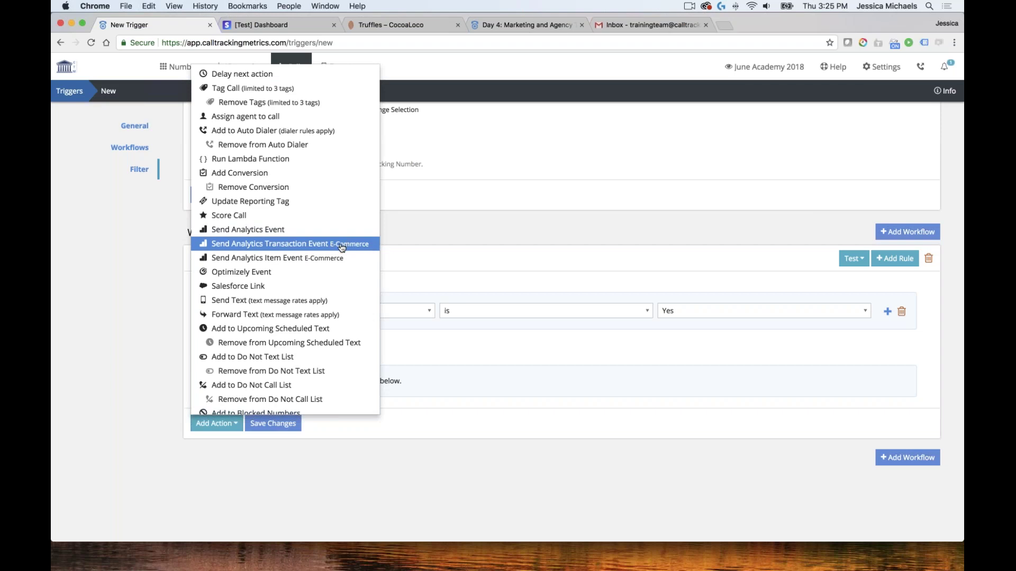
{"action": "left_click", "coordinate": [298, 244]}
Fill Transaction Id from Ecom's transaction Id number field, leave revenue blank, and save
{"action": "scroll", "coordinate": [347, 236], "scroll_direction": "down", "scroll_amount": 4}
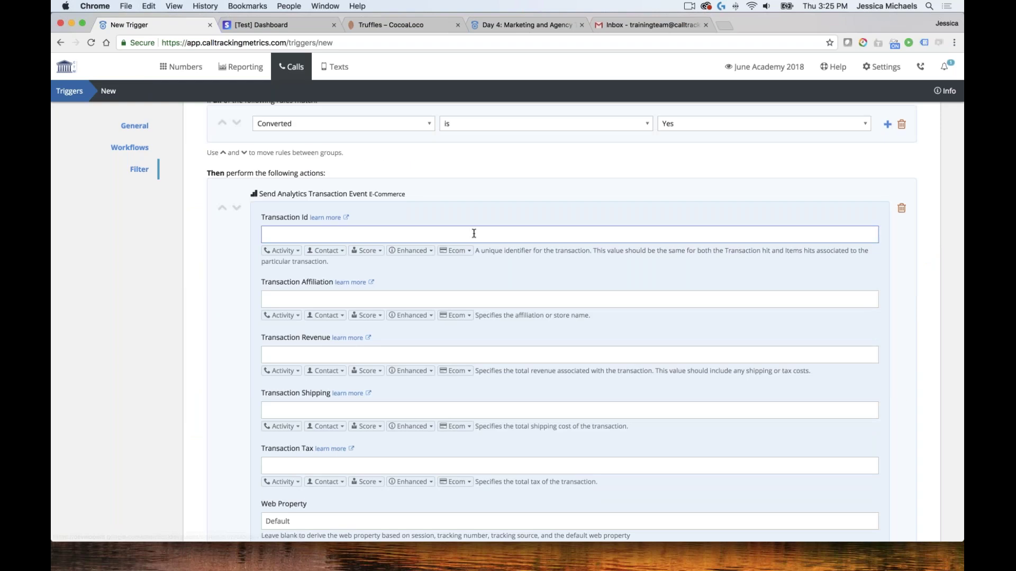
{"action": "left_click", "coordinate": [457, 251]}
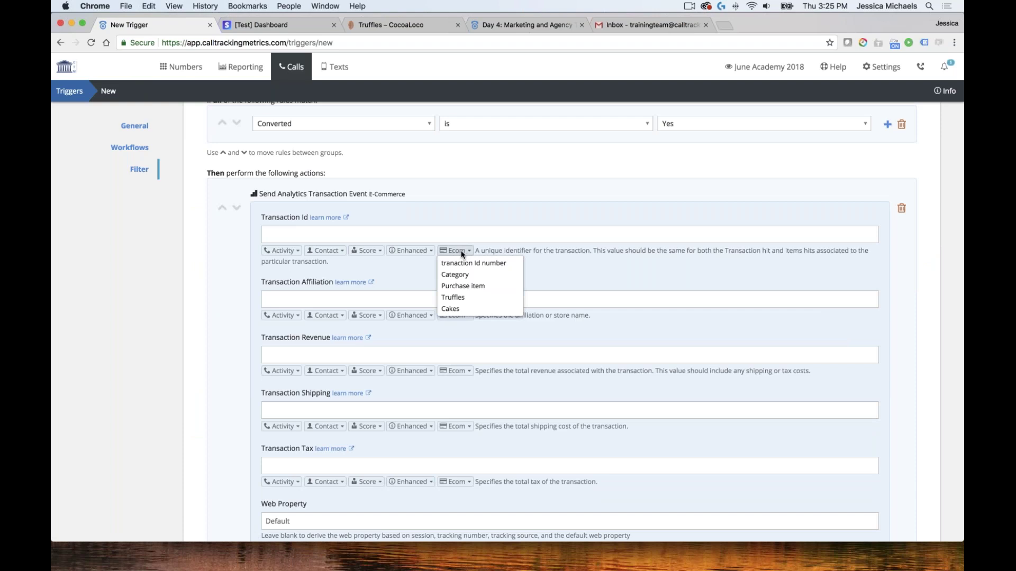
{"action": "left_click", "coordinate": [504, 264]}
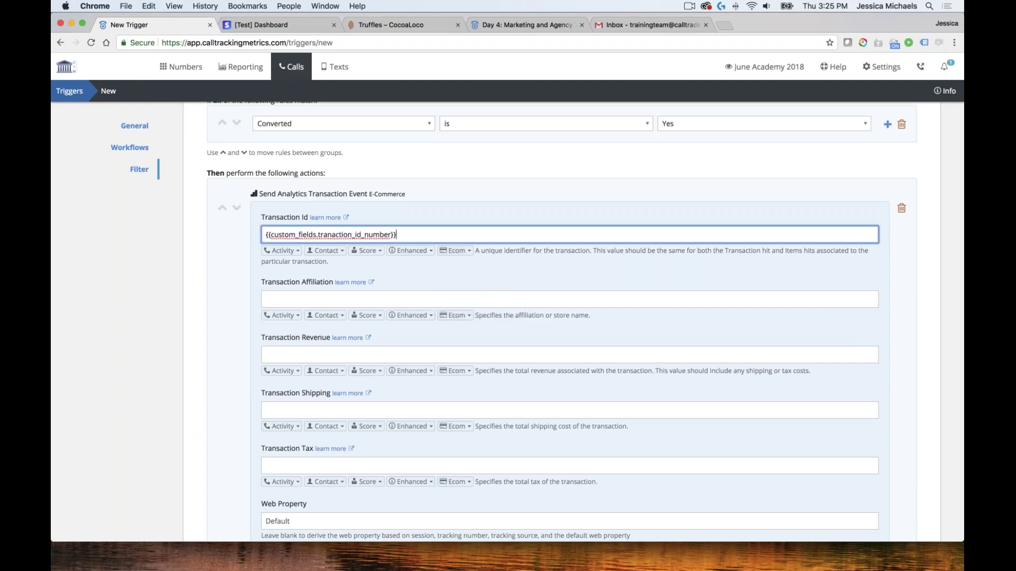
{"action": "scroll", "coordinate": [455, 316], "scroll_direction": "down", "scroll_amount": 3}
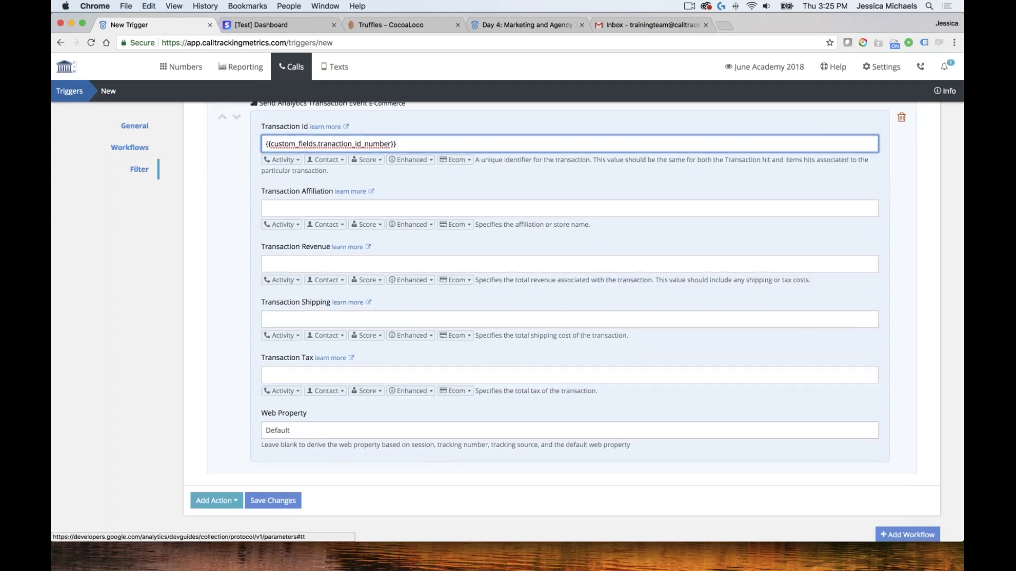
{"action": "scroll", "coordinate": [322, 232], "scroll_direction": "up", "scroll_amount": 1}
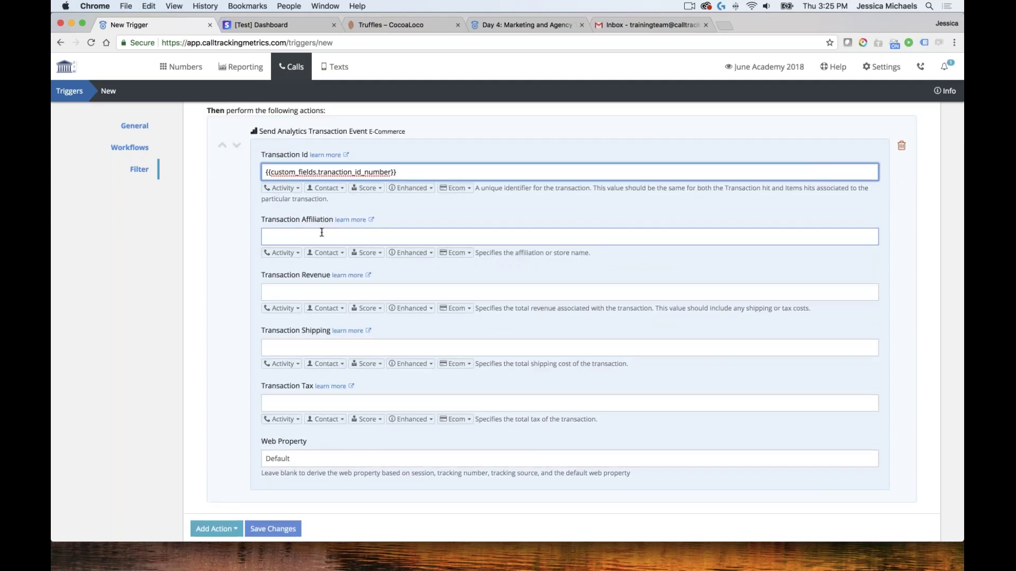
{"action": "left_click", "coordinate": [464, 309]}
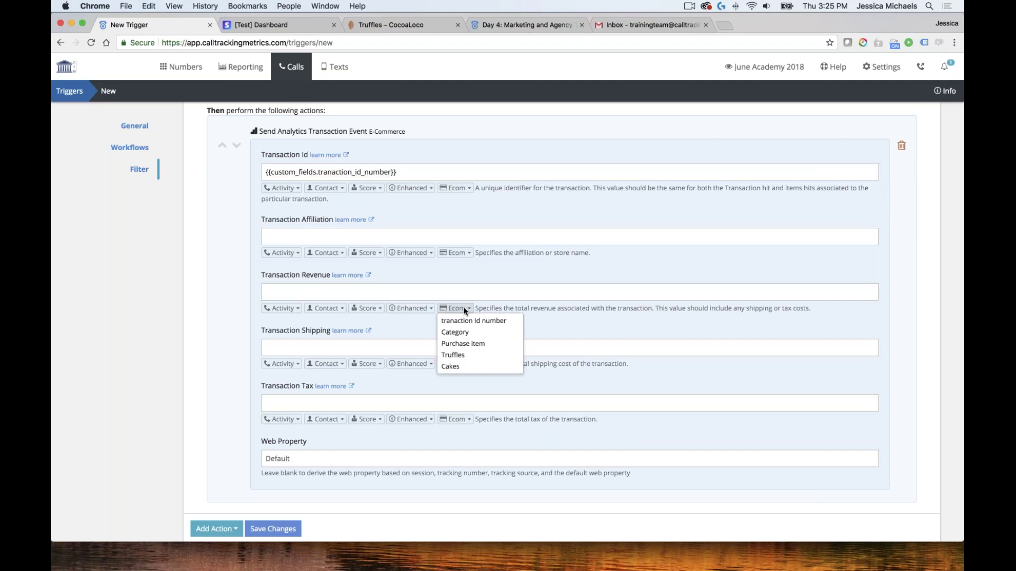
{"action": "left_click", "coordinate": [515, 277]}
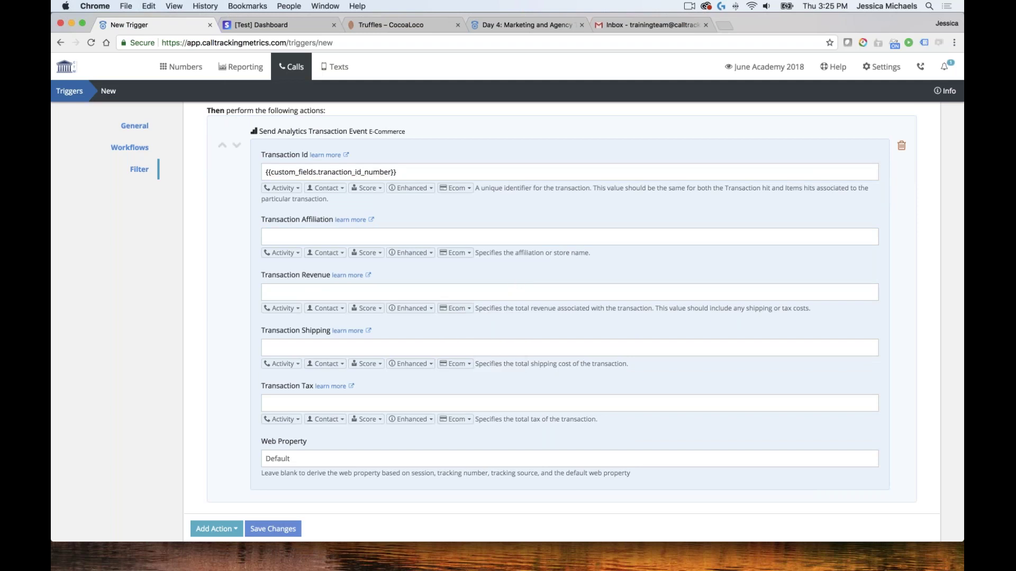
{"action": "left_click", "coordinate": [272, 529]}
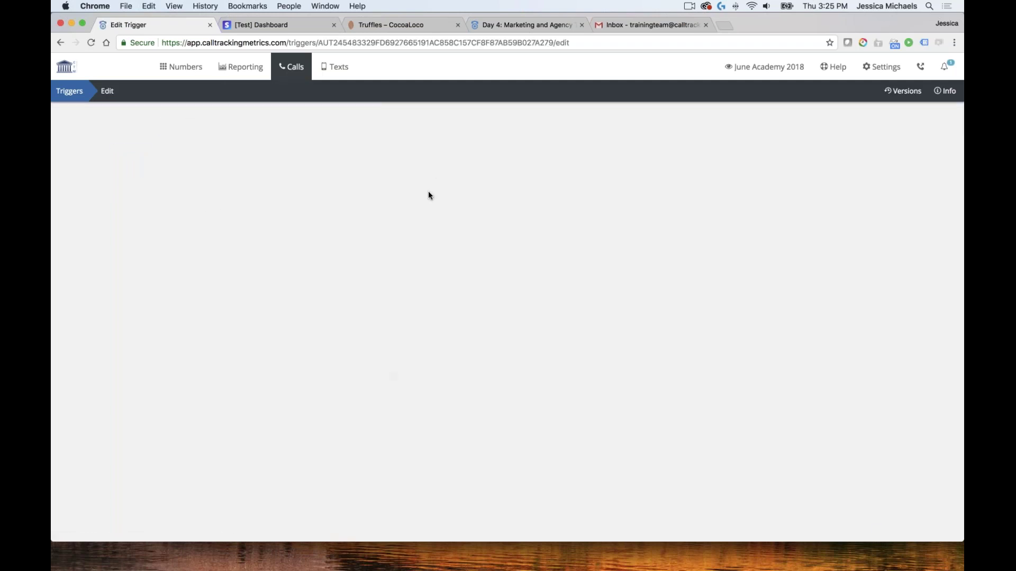
Go to Settings > Custom Fields and add a new Ecom custom field
{"action": "scroll", "coordinate": [608, 267], "scroll_direction": "down", "scroll_amount": 5}
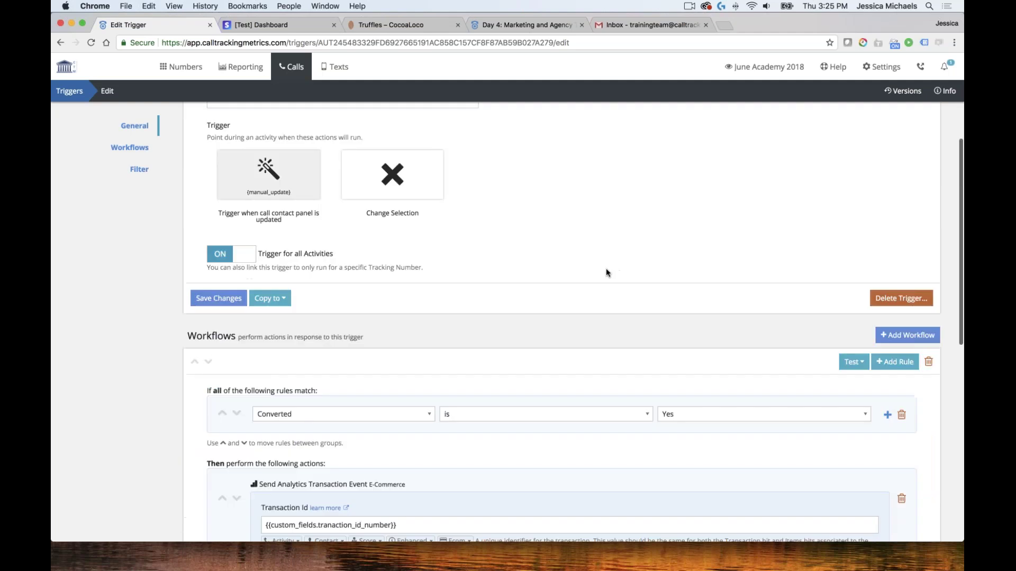
{"action": "scroll", "coordinate": [606, 267], "scroll_direction": "up", "scroll_amount": 4}
{"action": "scroll", "coordinate": [606, 271], "scroll_direction": "up", "scroll_amount": 1}
{"action": "left_click", "coordinate": [881, 67]}
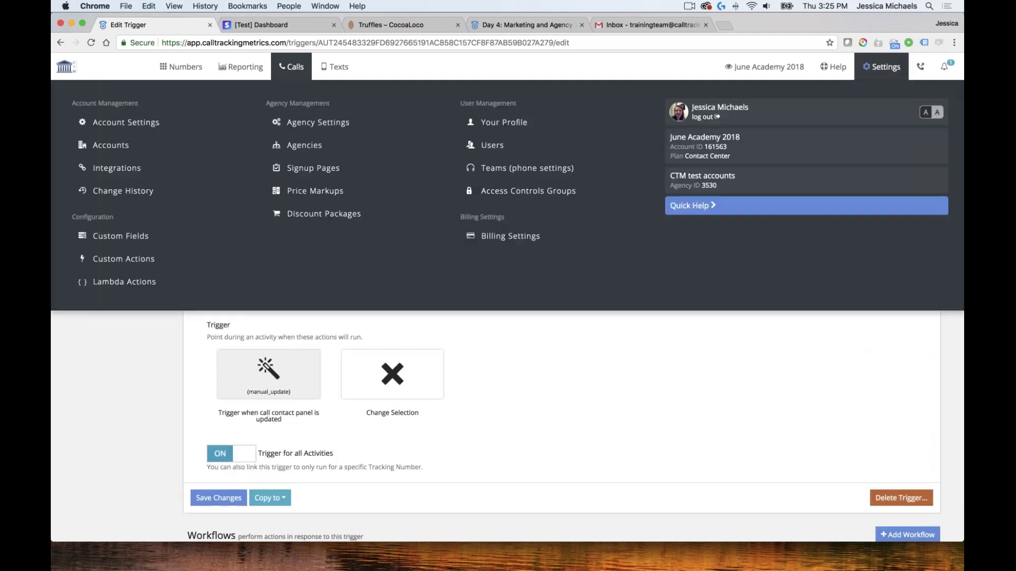
{"action": "left_click", "coordinate": [121, 235]}
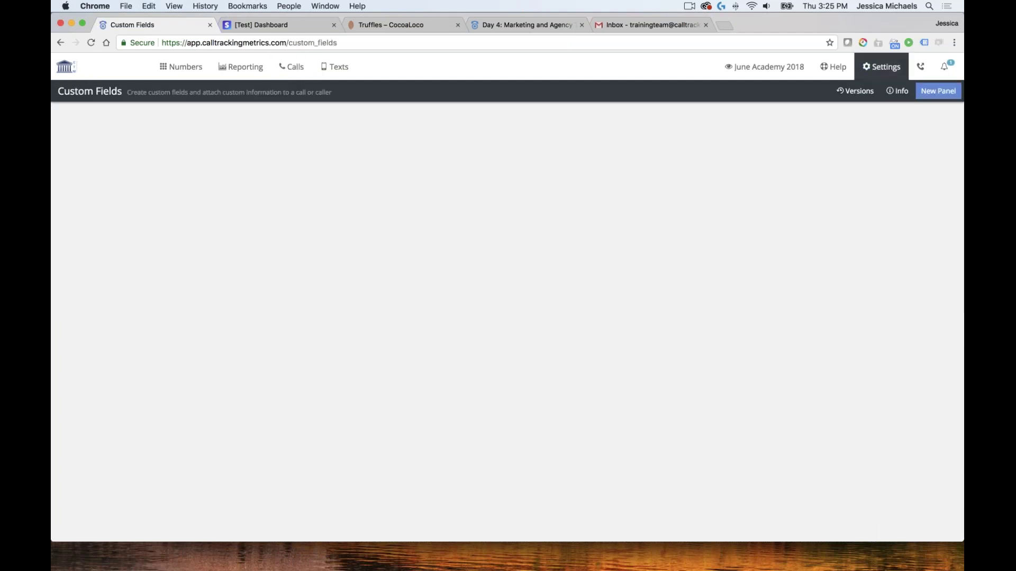
{"action": "scroll", "coordinate": [341, 358], "scroll_direction": "down", "scroll_amount": 8}
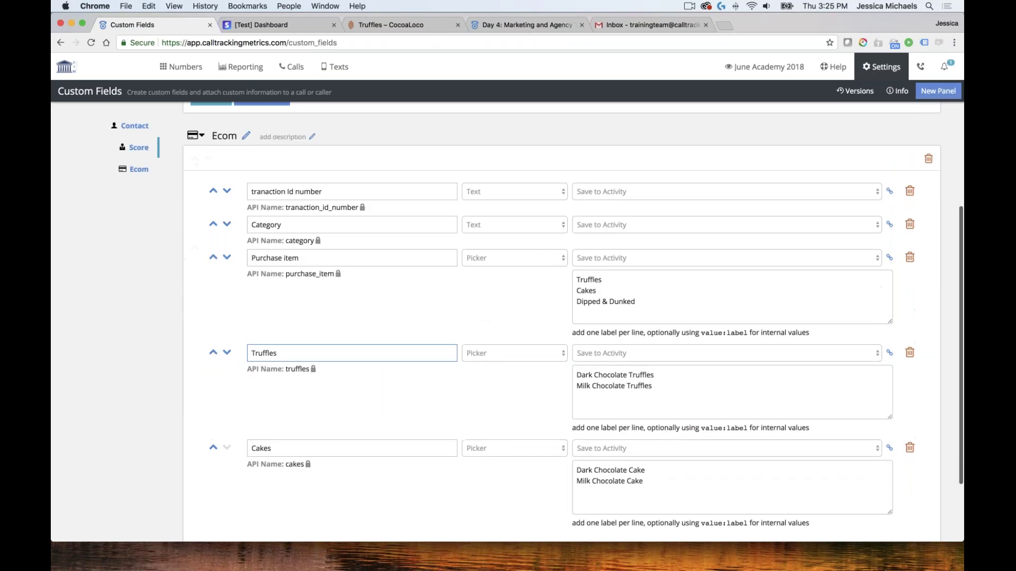
{"action": "left_click", "coordinate": [211, 461]}
{"action": "left_click", "coordinate": [334, 444]}
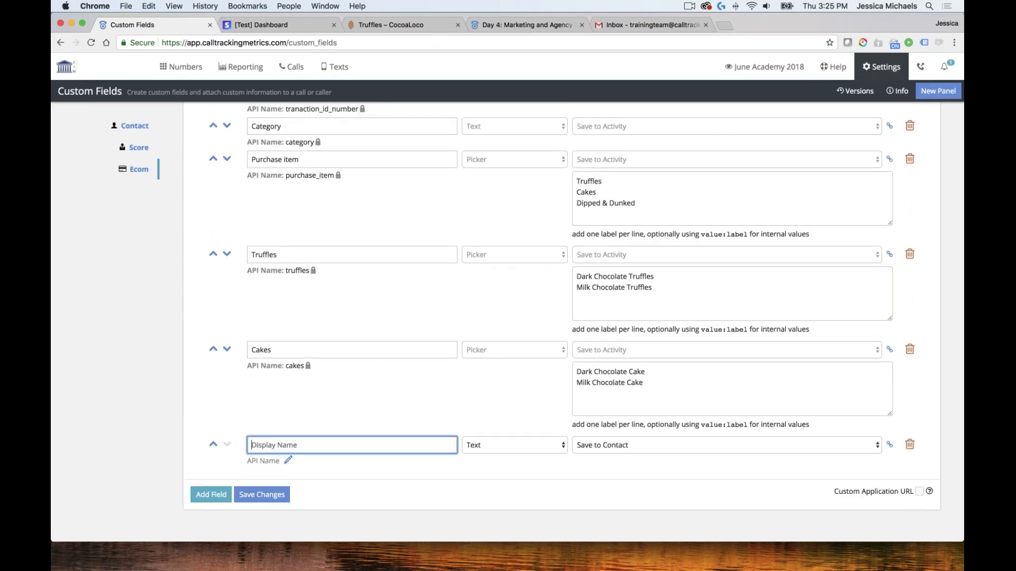
Move the Category field to the bottom of the list and delete it
{"action": "left_click", "coordinate": [227, 126]}
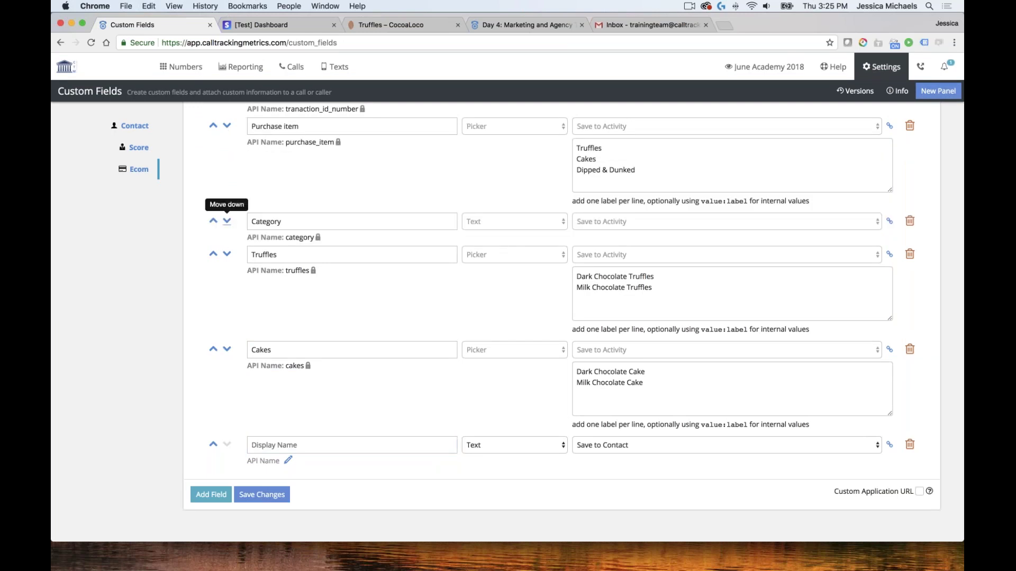
{"action": "left_click", "coordinate": [227, 222]}
{"action": "left_click", "coordinate": [227, 317]}
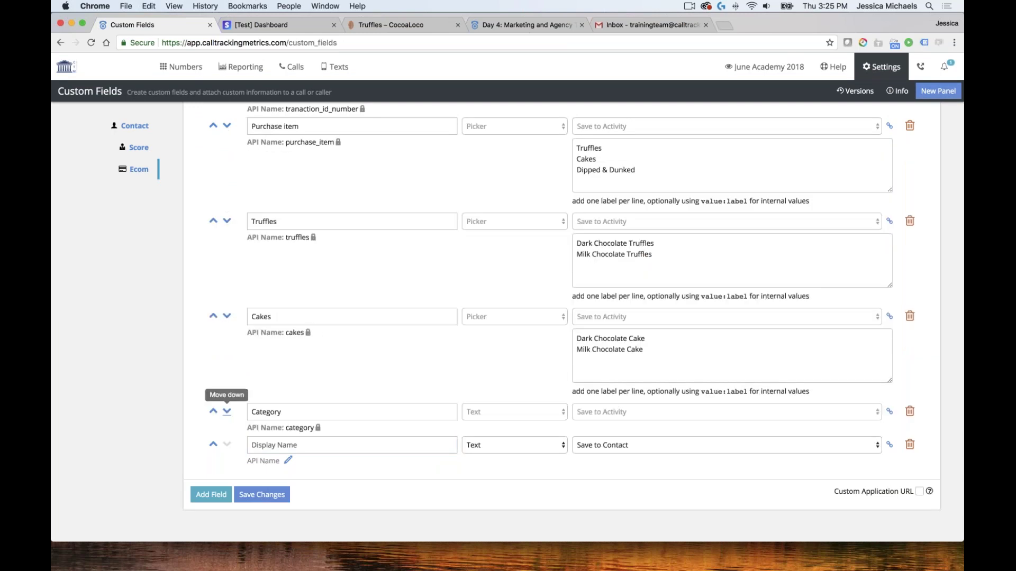
{"action": "left_click", "coordinate": [227, 412]}
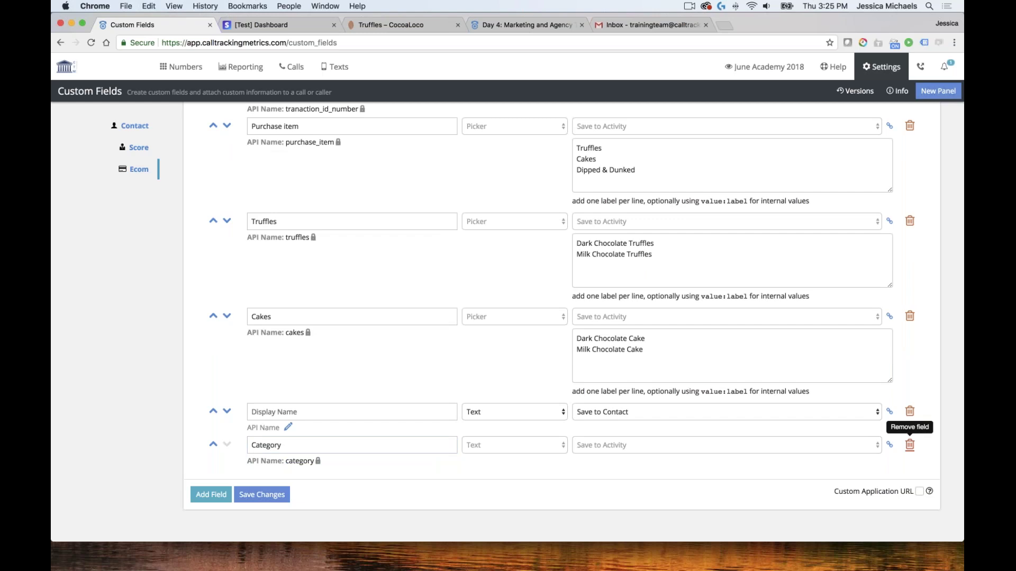
{"action": "left_click", "coordinate": [909, 445]}
{"action": "scroll", "coordinate": [794, 423], "scroll_direction": "down", "scroll_amount": 3}
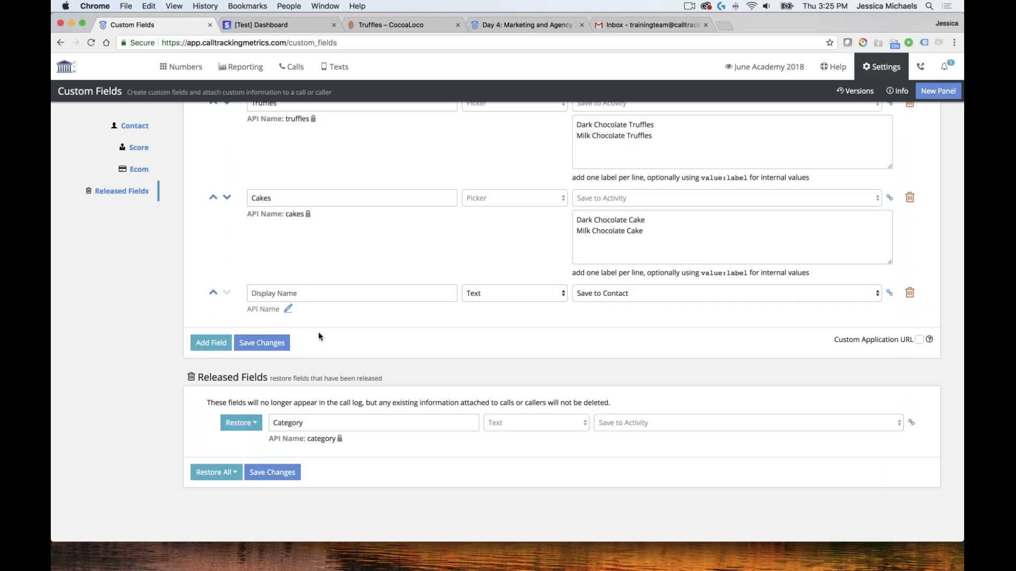
{"action": "scroll", "coordinate": [315, 337], "scroll_direction": "up", "scroll_amount": 1}
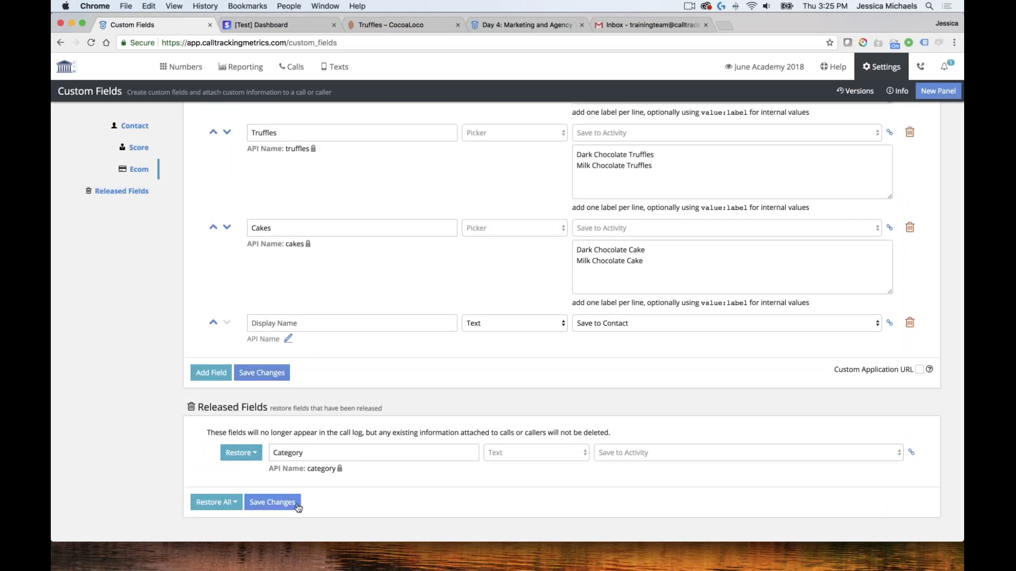
{"action": "scroll", "coordinate": [238, 402], "scroll_direction": "up", "scroll_amount": 2}
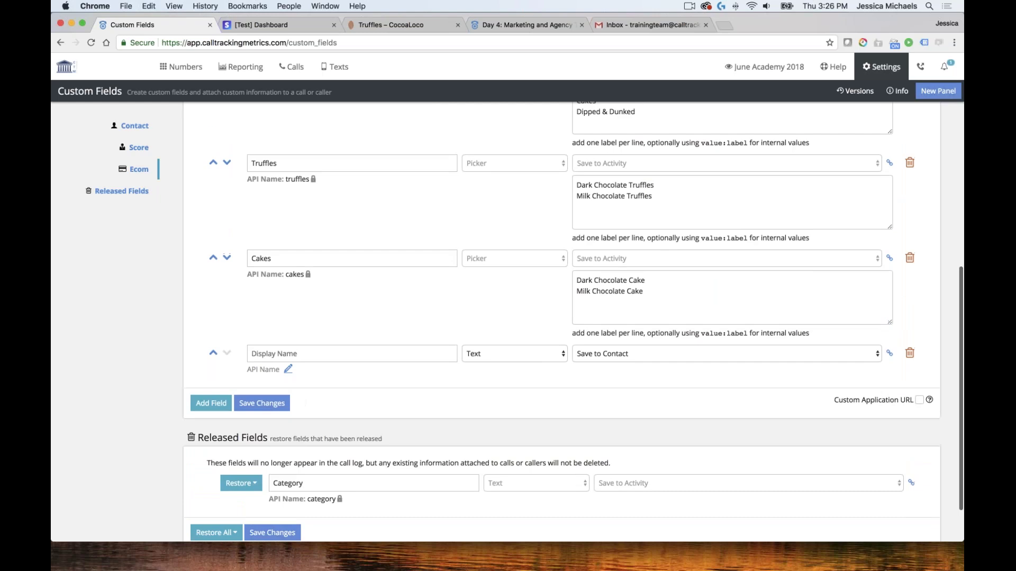
{"action": "scroll", "coordinate": [206, 461], "scroll_direction": "up", "scroll_amount": 1}
Name the new field Purchase Cost, store it on the activity, and save, confirming Category's removal
{"action": "left_click", "coordinate": [303, 413]}
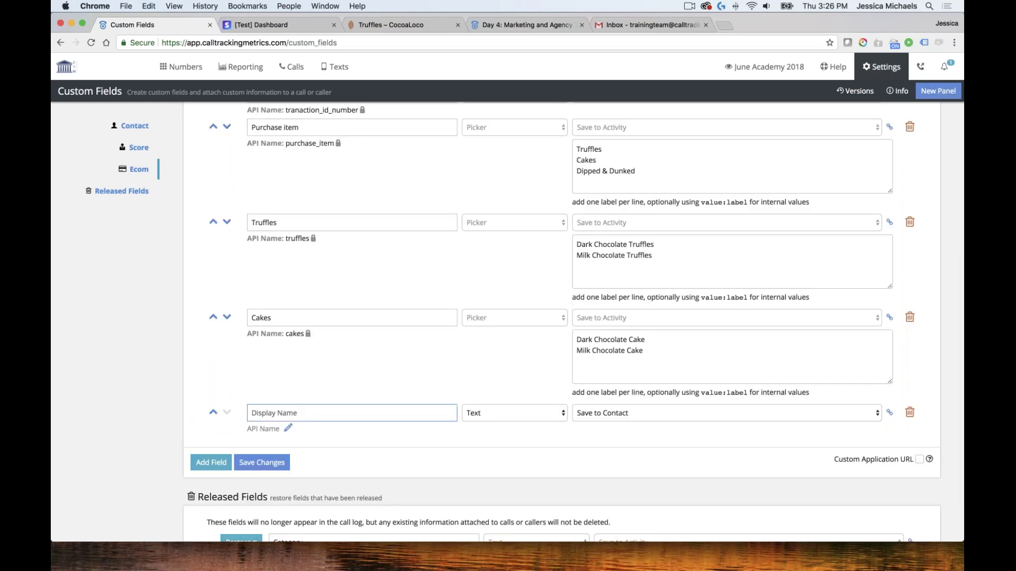
{"action": "type", "text": "Co"}
{"action": "key", "text": "BackSpace"}
{"action": "key", "text": "BackSpace"}
{"action": "type", "text": "P"}
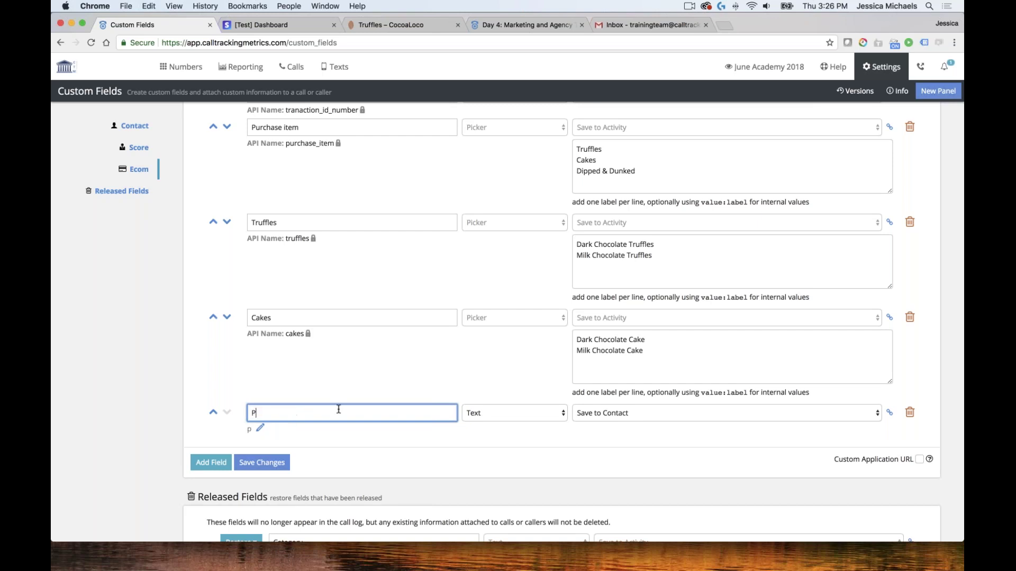
{"action": "type", "text": "urchase Cost"}
{"action": "left_click", "coordinate": [629, 413]}
{"action": "left_click", "coordinate": [608, 393]}
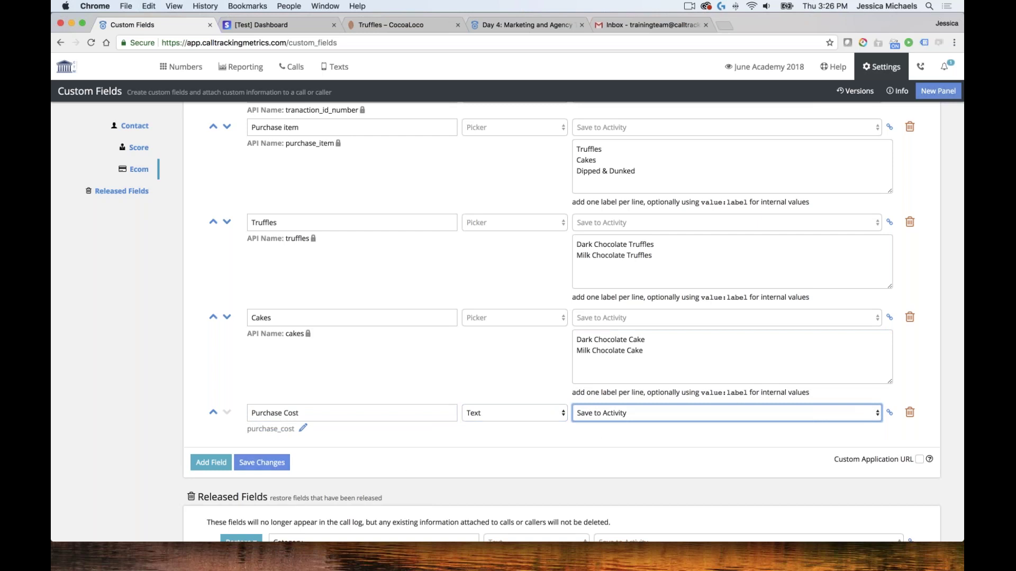
{"action": "left_click", "coordinate": [261, 462]}
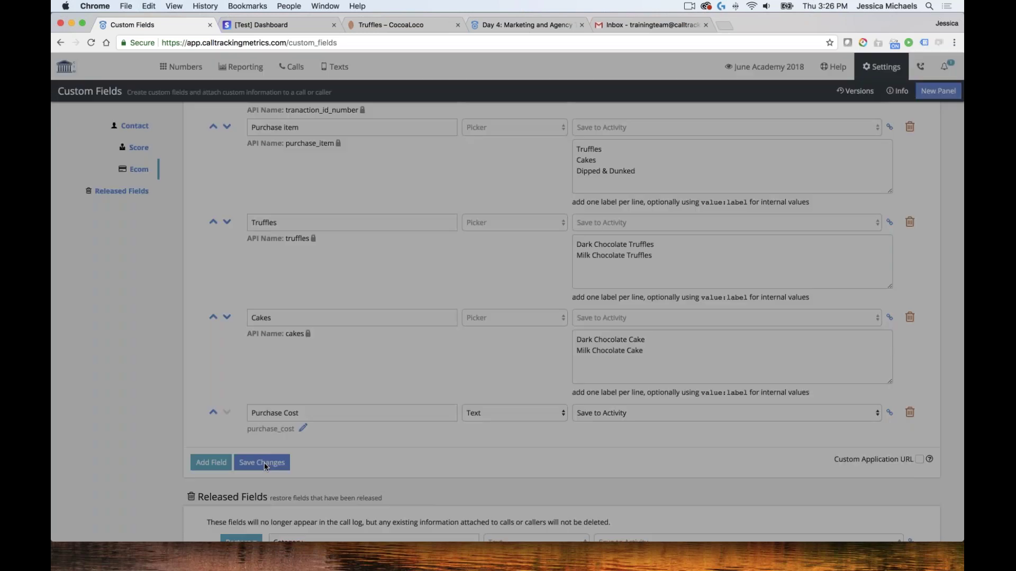
{"action": "left_click", "coordinate": [636, 175]}
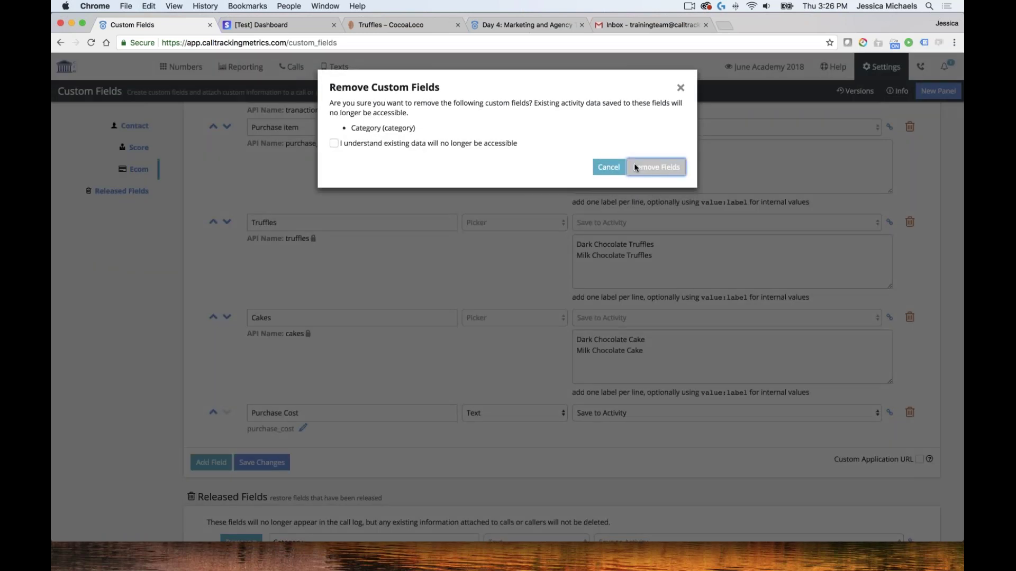
{"action": "left_click", "coordinate": [334, 143]}
{"action": "left_click", "coordinate": [656, 167]}
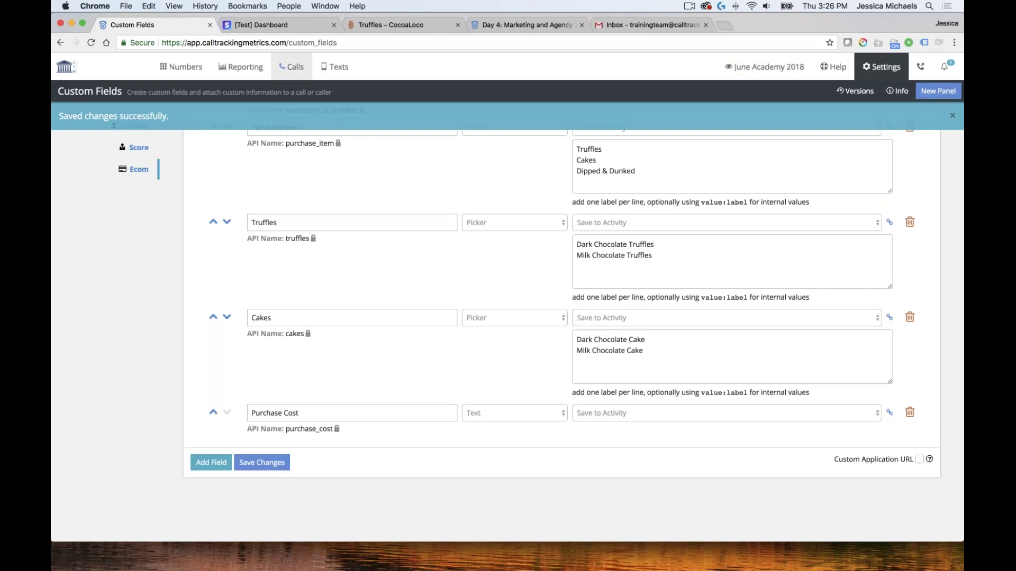
Save a Purchase Cost of 45 on the first call, then go to Calls > Triggers
{"action": "mouse_move", "coordinate": [291, 67]}
{"action": "left_click", "coordinate": [142, 121]}
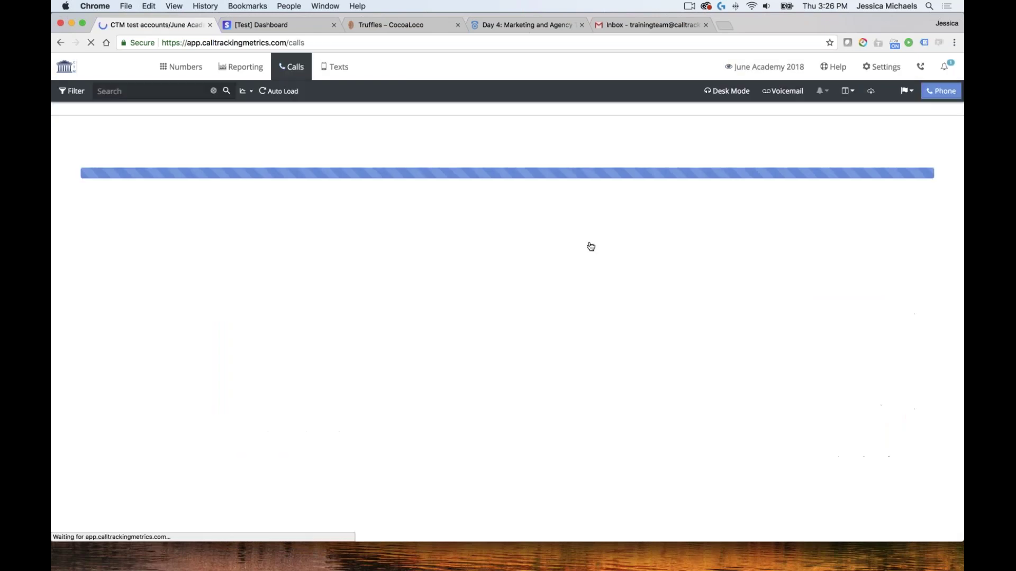
{"action": "left_click", "coordinate": [572, 129]}
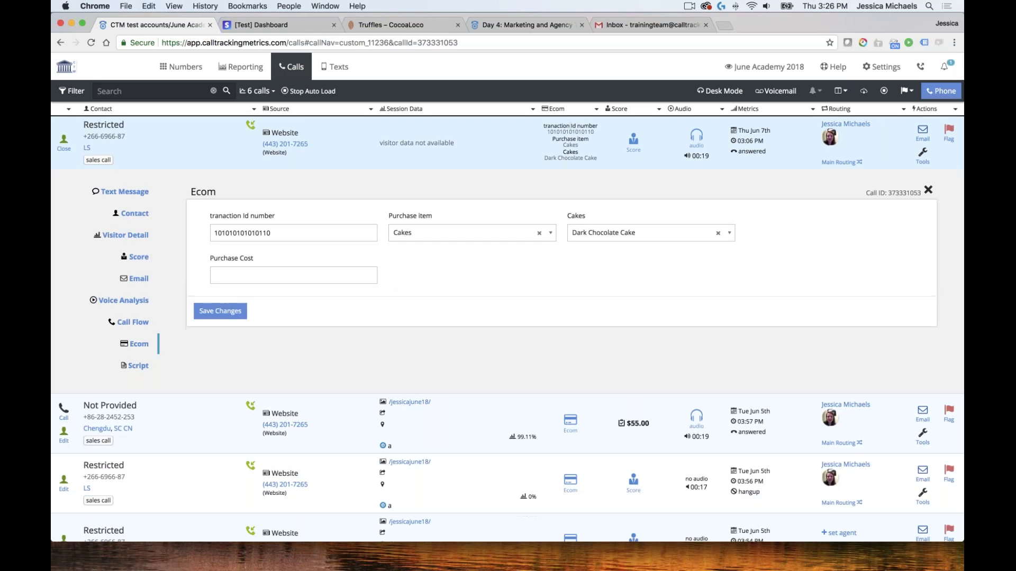
{"action": "left_click", "coordinate": [326, 276]}
{"action": "type", "text": "45"}
{"action": "left_click", "coordinate": [236, 313]}
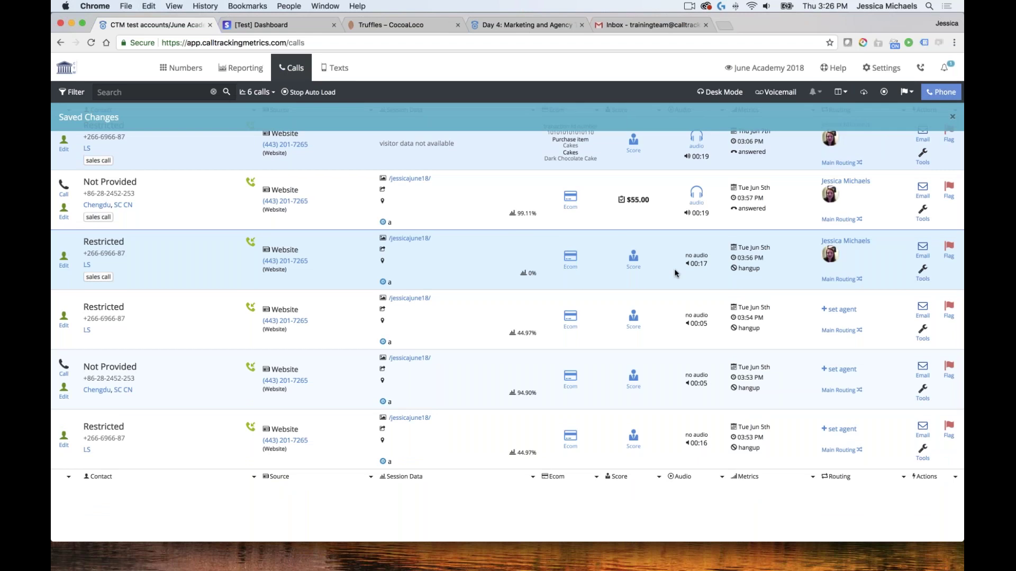
{"action": "left_click", "coordinate": [291, 74]}
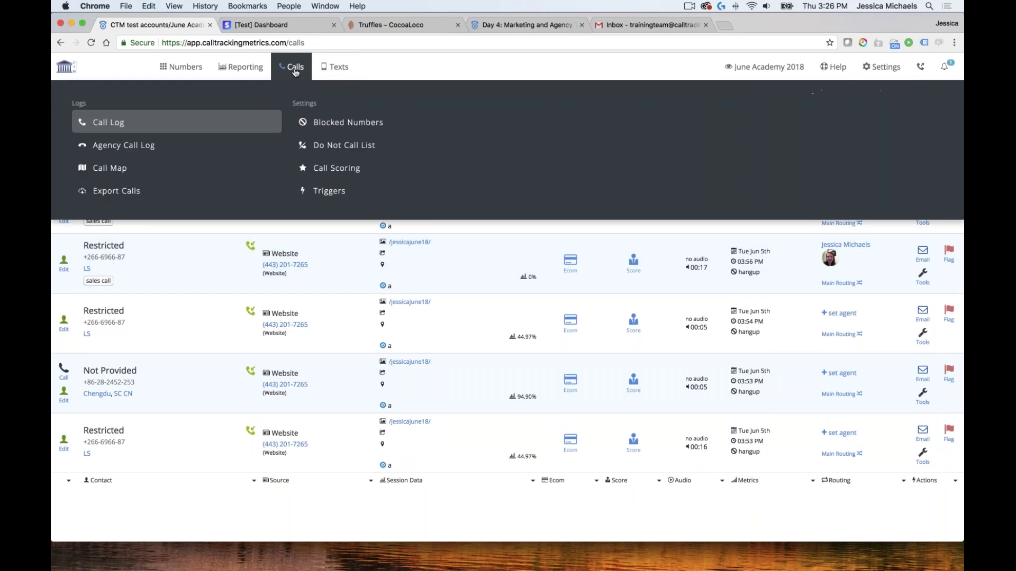
{"action": "left_click", "coordinate": [335, 195]}
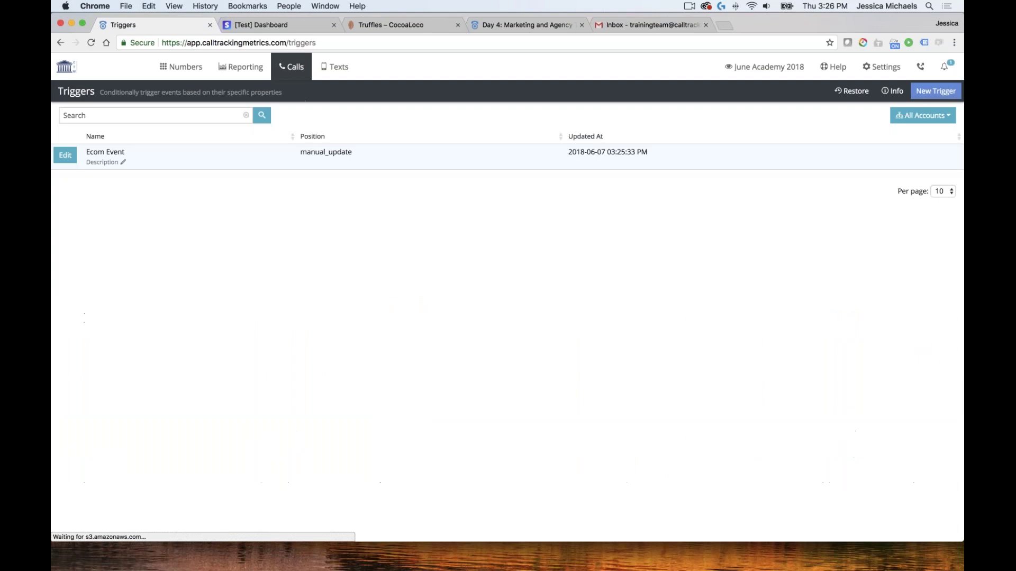
Set the Ecom Event trigger's Transaction Revenue to Ecom > Purchase Cost and save
{"action": "left_click", "coordinate": [75, 158]}
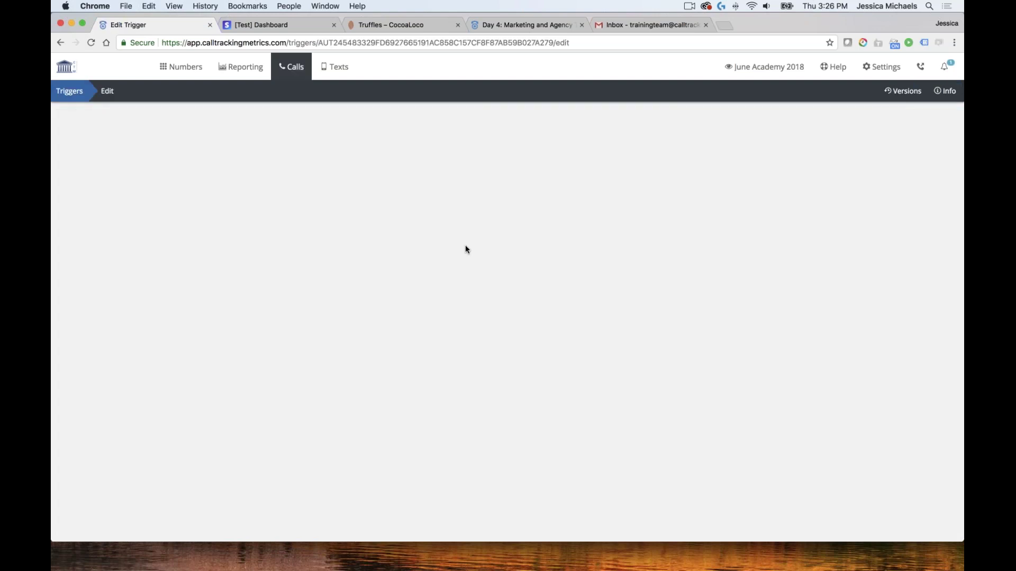
{"action": "scroll", "coordinate": [574, 322], "scroll_direction": "down", "scroll_amount": 15}
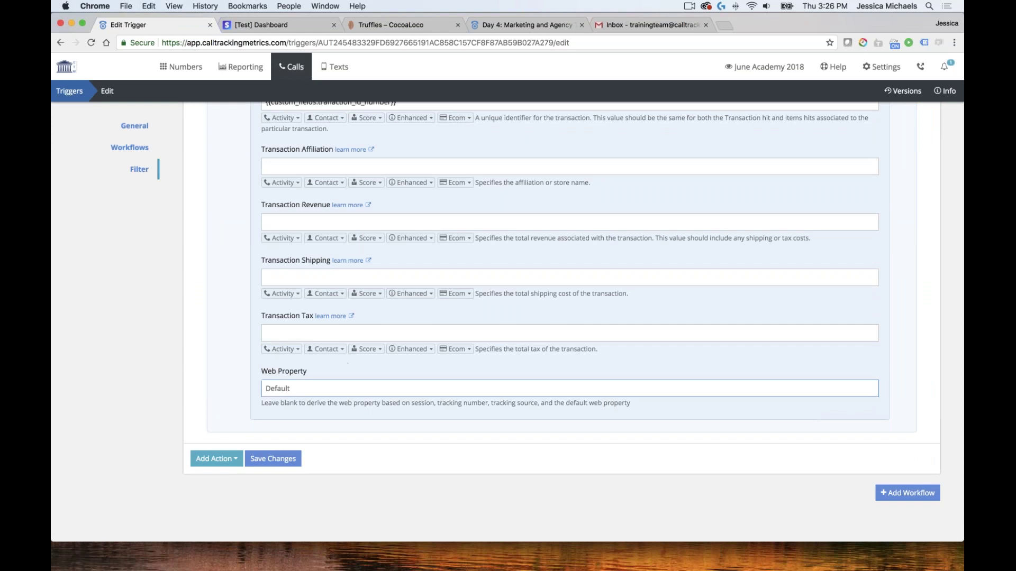
{"action": "left_click", "coordinate": [344, 337]}
{"action": "scroll", "coordinate": [344, 337], "scroll_direction": "up", "scroll_amount": 3}
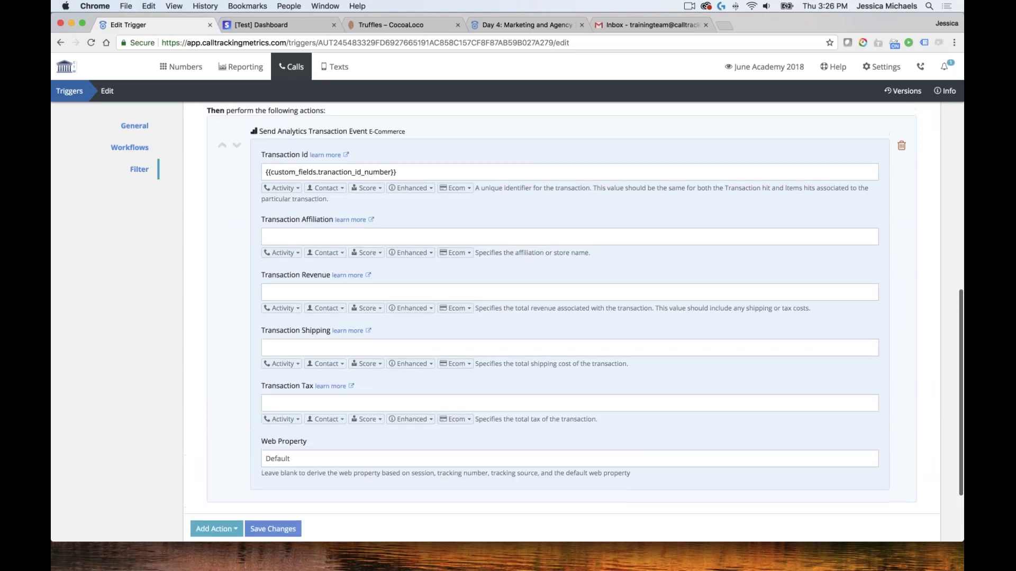
{"action": "left_click", "coordinate": [455, 308]}
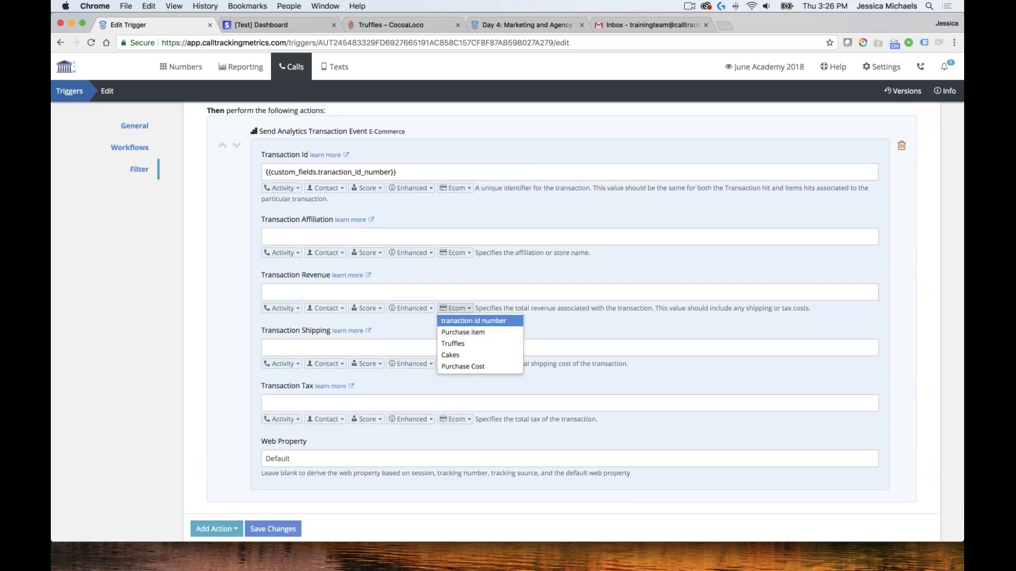
{"action": "left_click", "coordinate": [463, 365]}
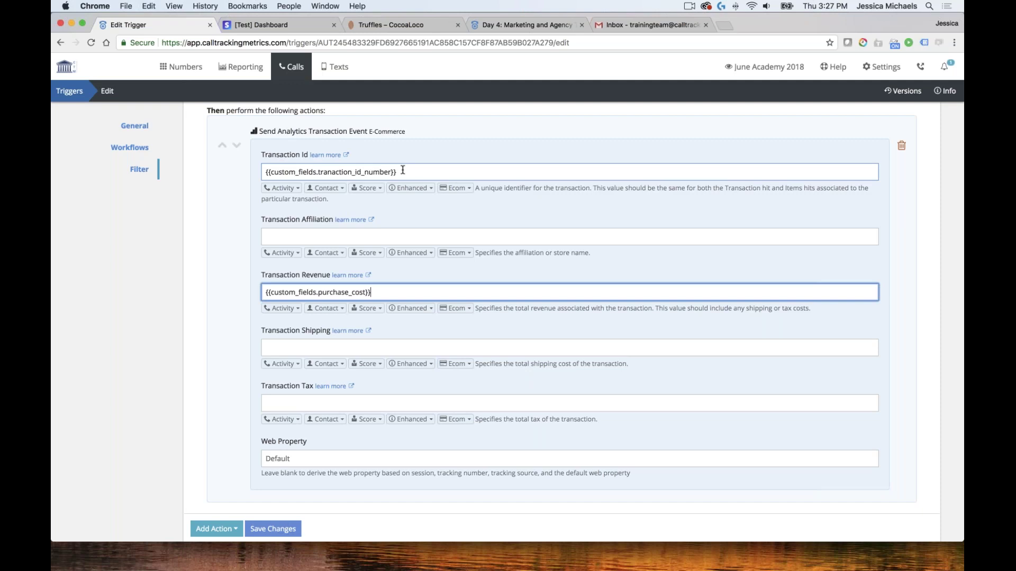
{"action": "scroll", "coordinate": [402, 170], "scroll_direction": "up", "scroll_amount": 1}
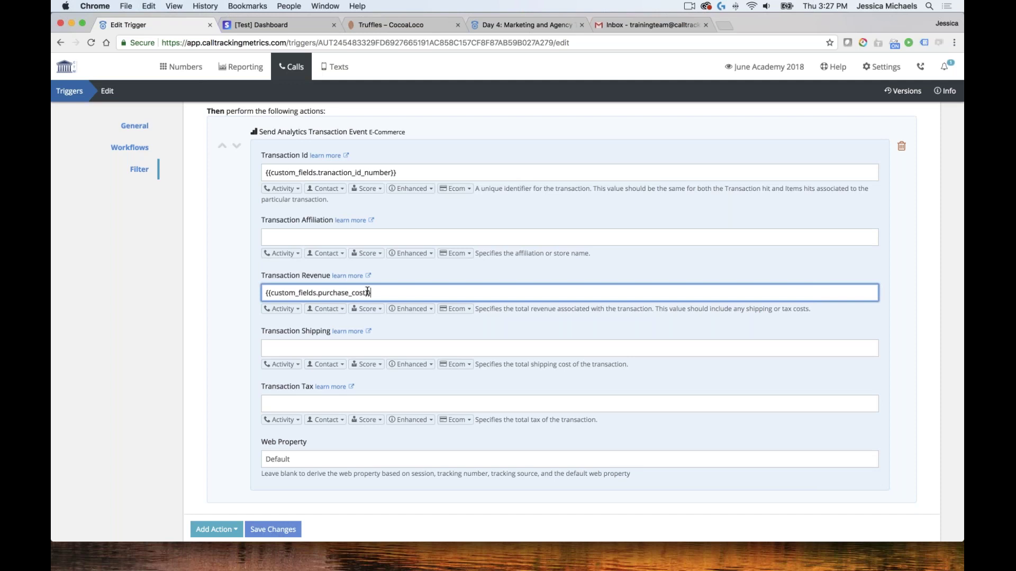
{"action": "scroll", "coordinate": [367, 292], "scroll_direction": "down", "scroll_amount": 4}
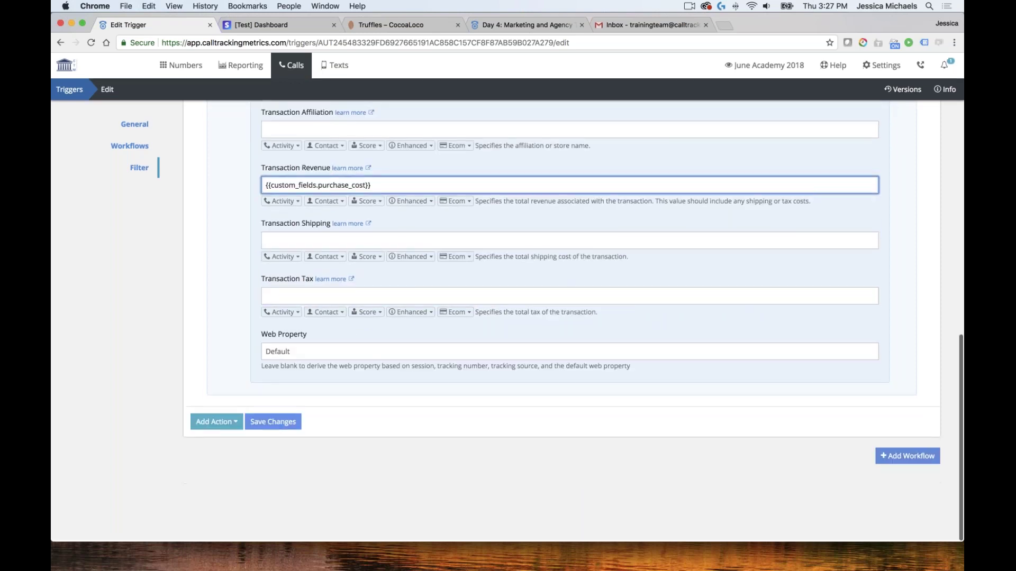
{"action": "left_click", "coordinate": [275, 428]}
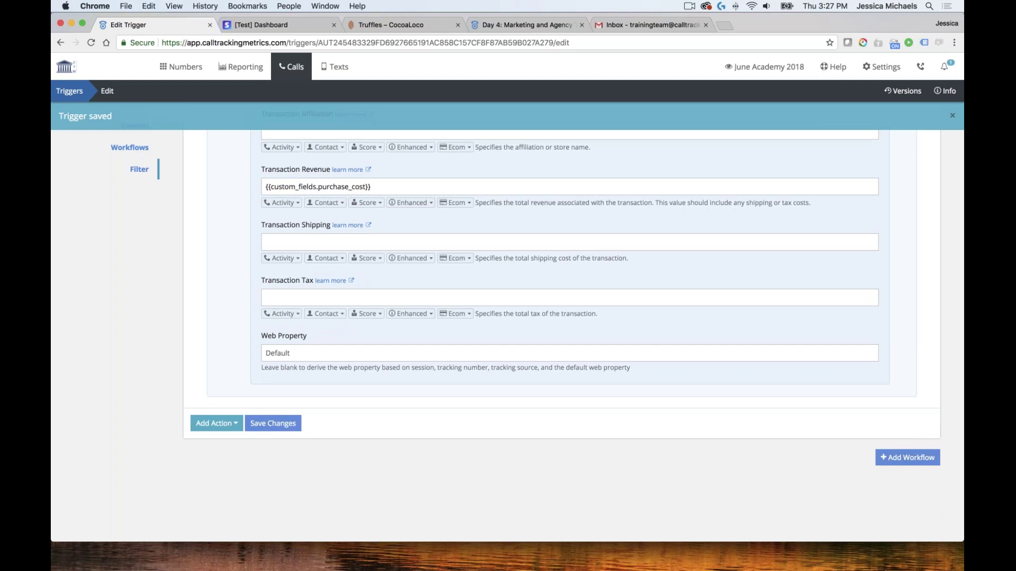
Add a Tag Call action with tag 'eCom Event', save the trigger, and return to the call log
{"action": "left_click", "coordinate": [217, 423]}
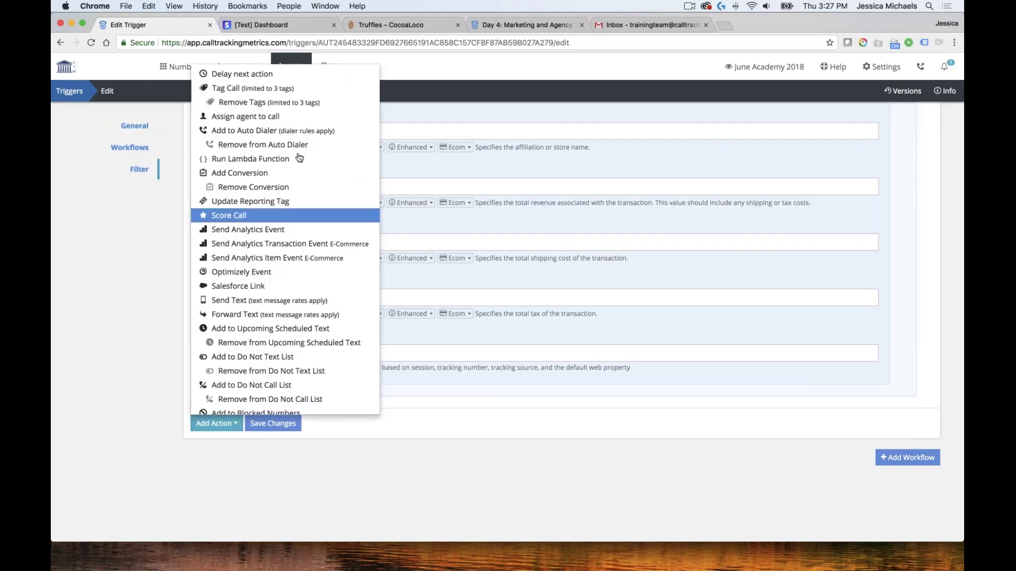
{"action": "left_click", "coordinate": [266, 89]}
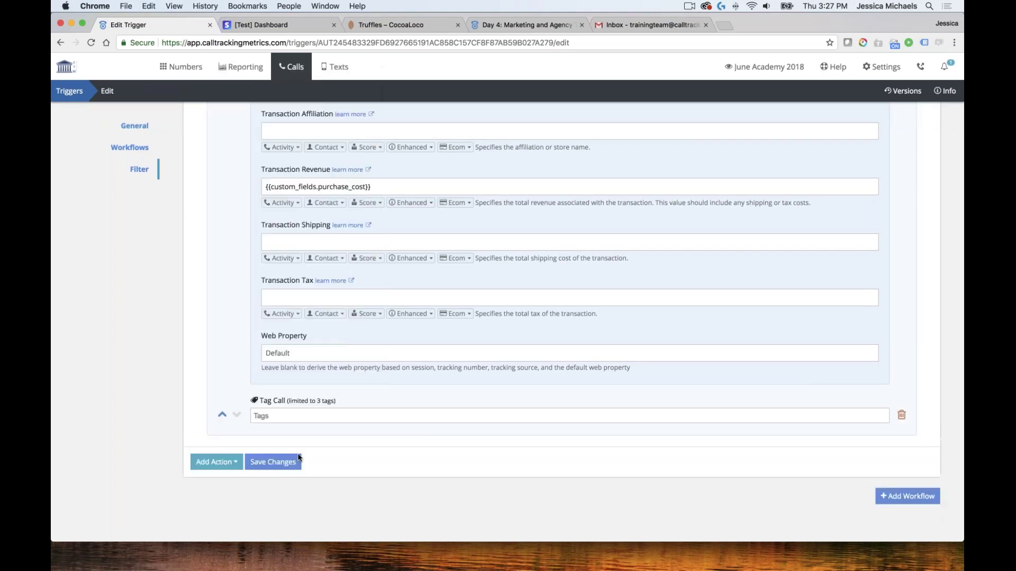
{"action": "left_click", "coordinate": [275, 416]}
{"action": "type", "text": "E"}
{"action": "key", "text": "BackSpace"}
{"action": "type", "text": "e"}
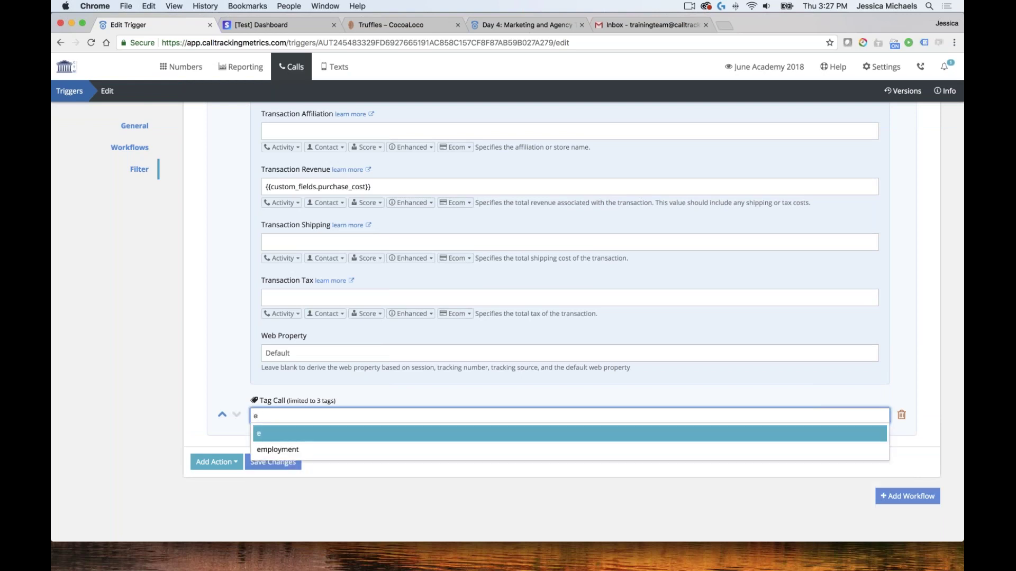
{"action": "type", "text": "Com Event"}
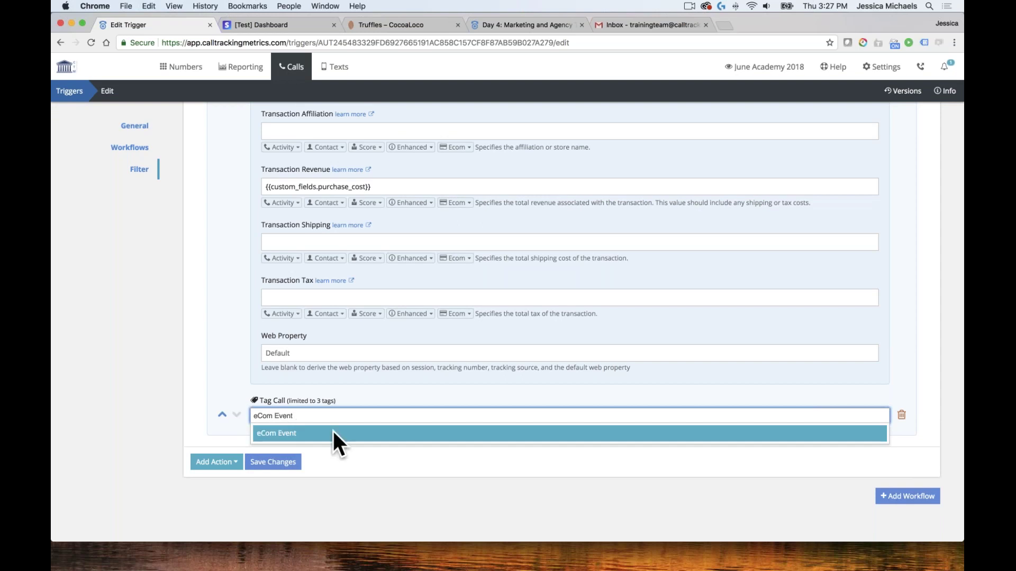
{"action": "key", "text": "Return"}
{"action": "left_click", "coordinate": [284, 463]}
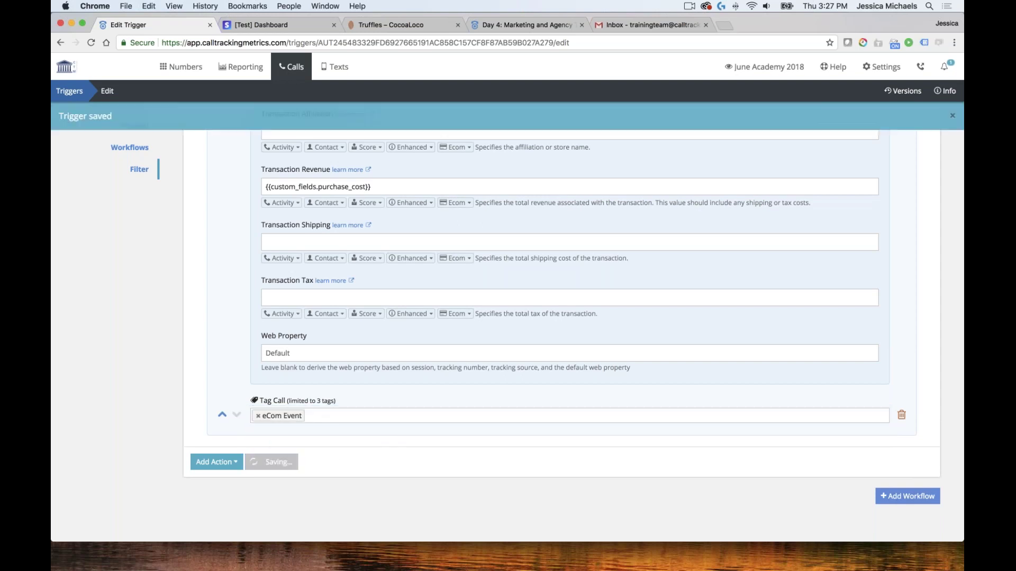
{"action": "left_click", "coordinate": [532, 298]}
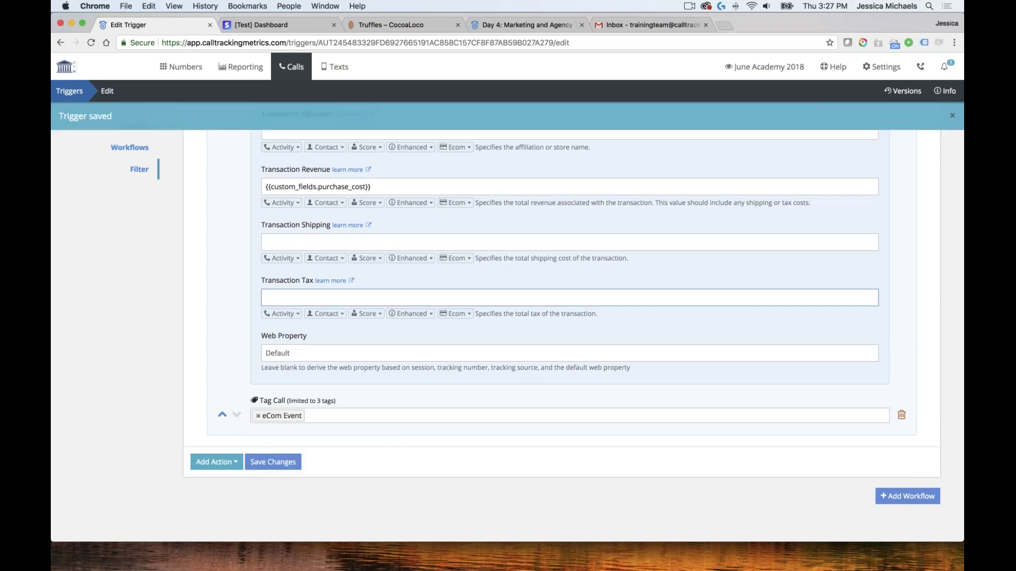
{"action": "mouse_move", "coordinate": [291, 67]}
{"action": "left_click", "coordinate": [137, 125]}
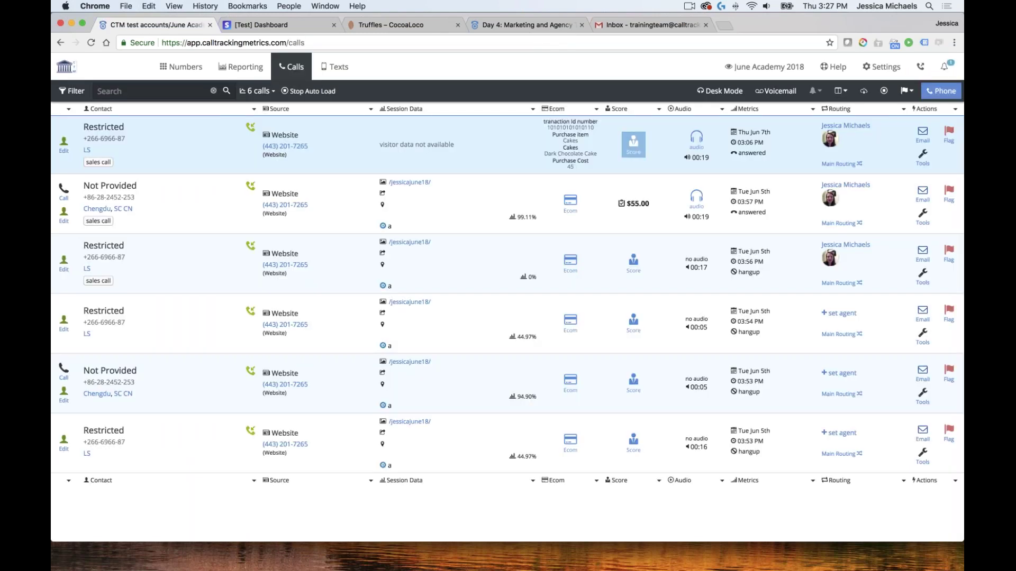
Enter 45 as the first call's Converted Amount, save, and reload the call log
{"action": "left_click", "coordinate": [638, 149]}
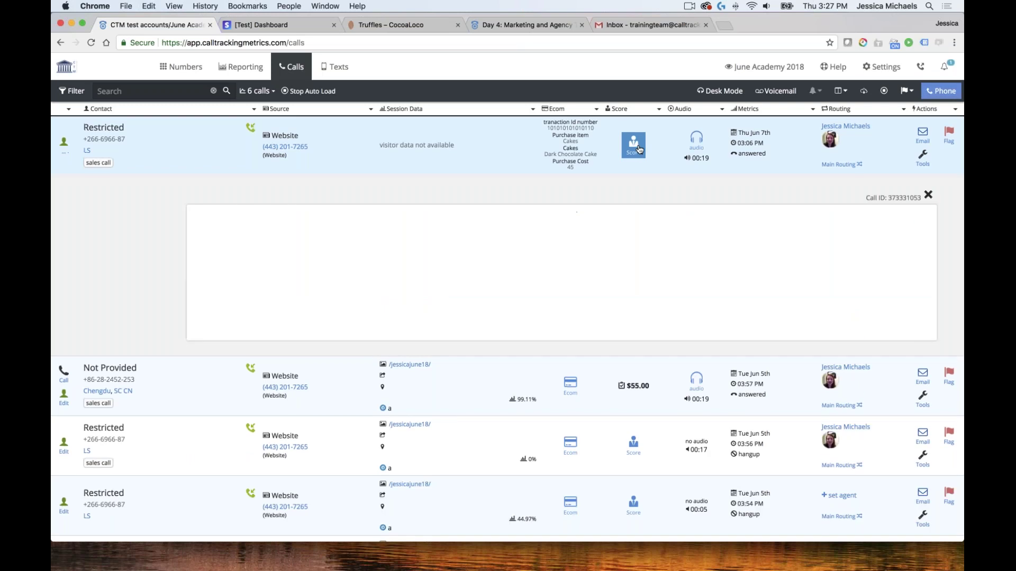
{"action": "left_click", "coordinate": [254, 356]}
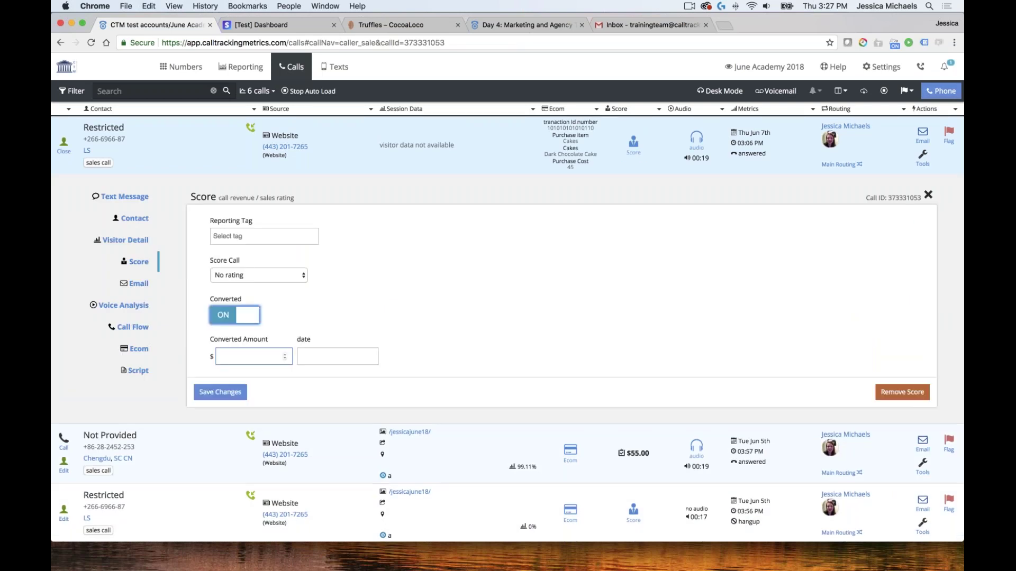
{"action": "left_click", "coordinate": [264, 352]}
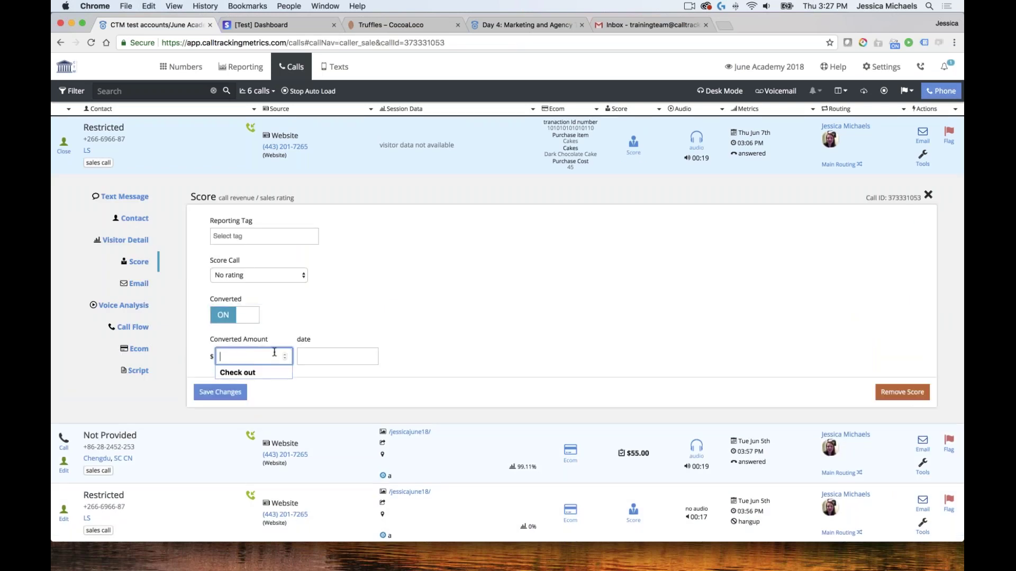
{"action": "type", "text": "45"}
{"action": "left_click", "coordinate": [225, 391]}
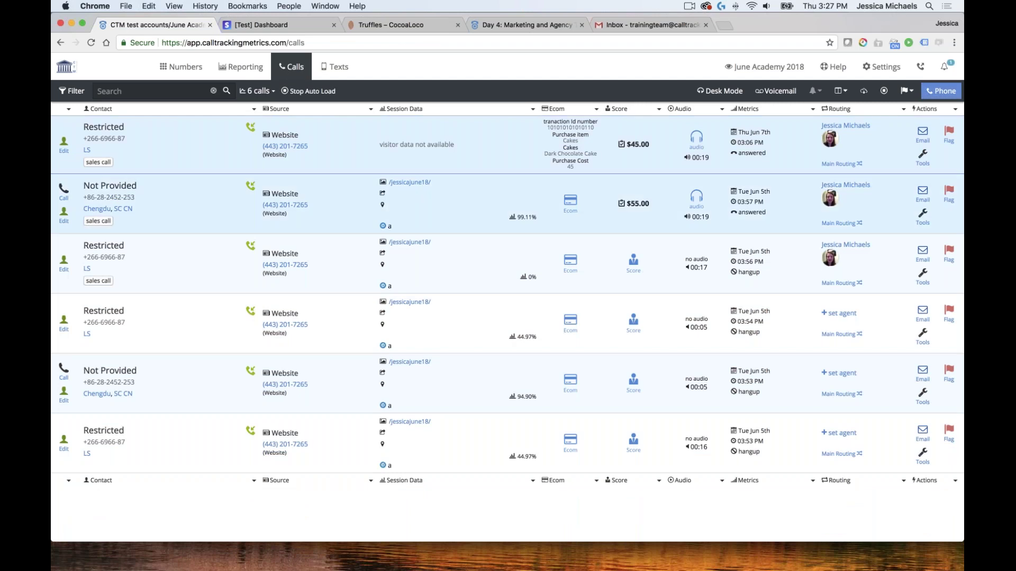
{"action": "left_click", "coordinate": [91, 45]}
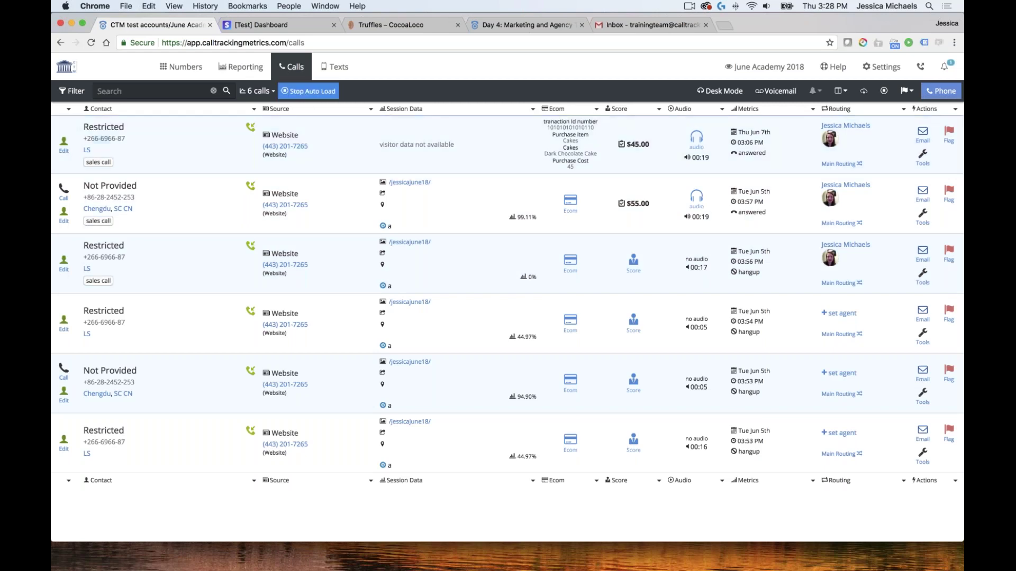
Set the Ecom Event trigger to fire whenever sale data is updated, and save it
{"action": "mouse_move", "coordinate": [297, 71]}
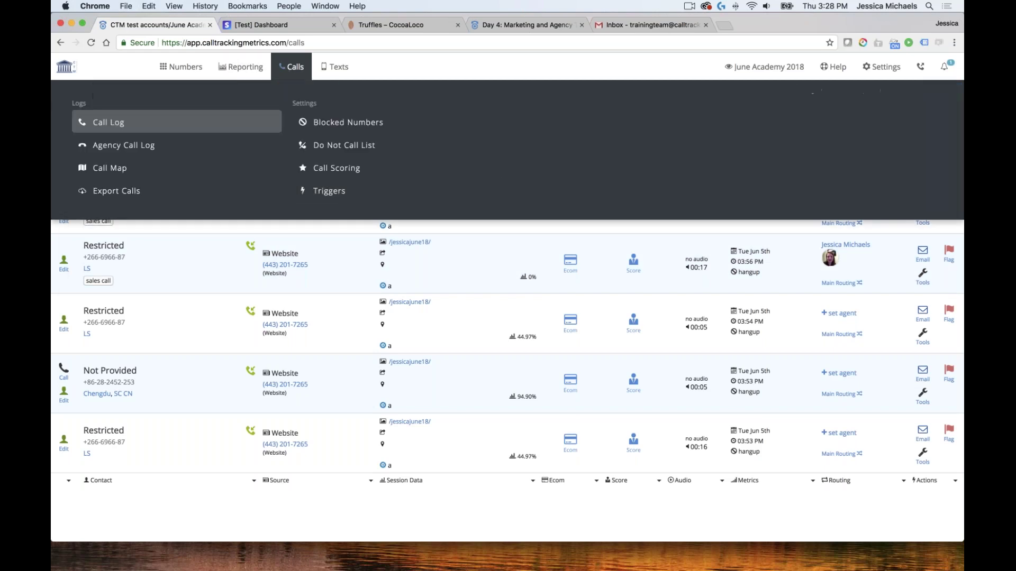
{"action": "left_click", "coordinate": [338, 196]}
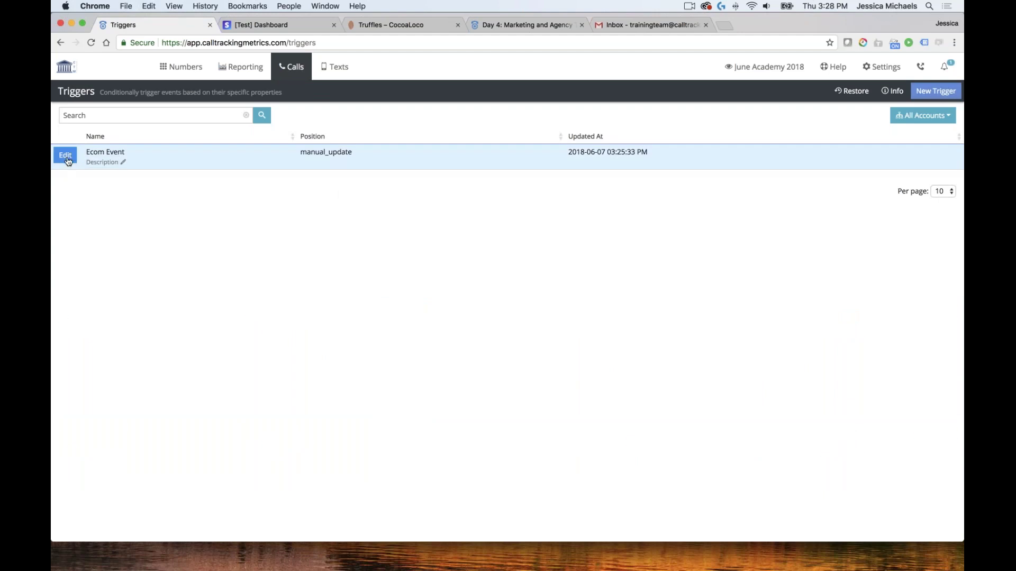
{"action": "left_click", "coordinate": [73, 159]}
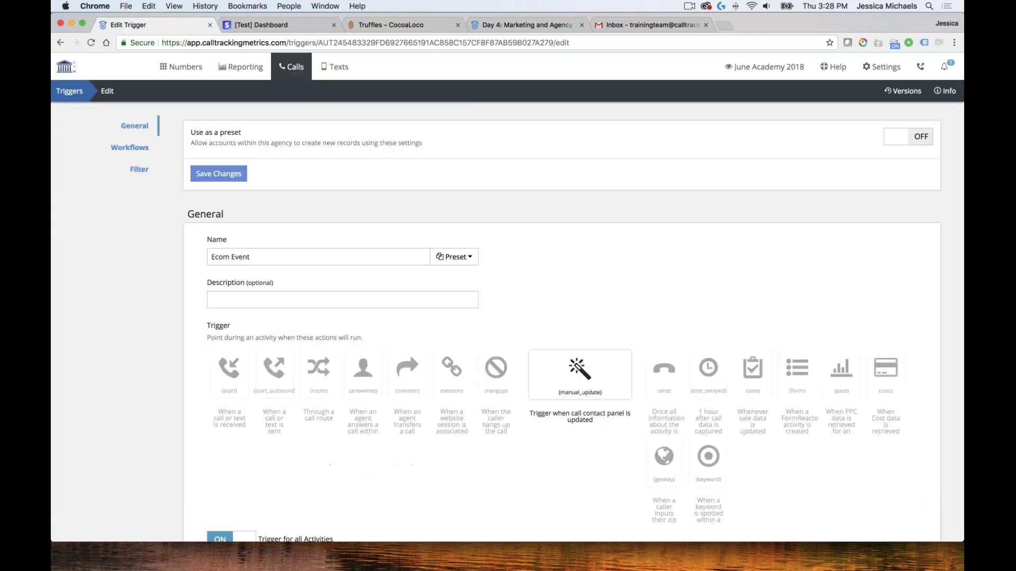
{"action": "scroll", "coordinate": [610, 385], "scroll_direction": "down", "scroll_amount": 5}
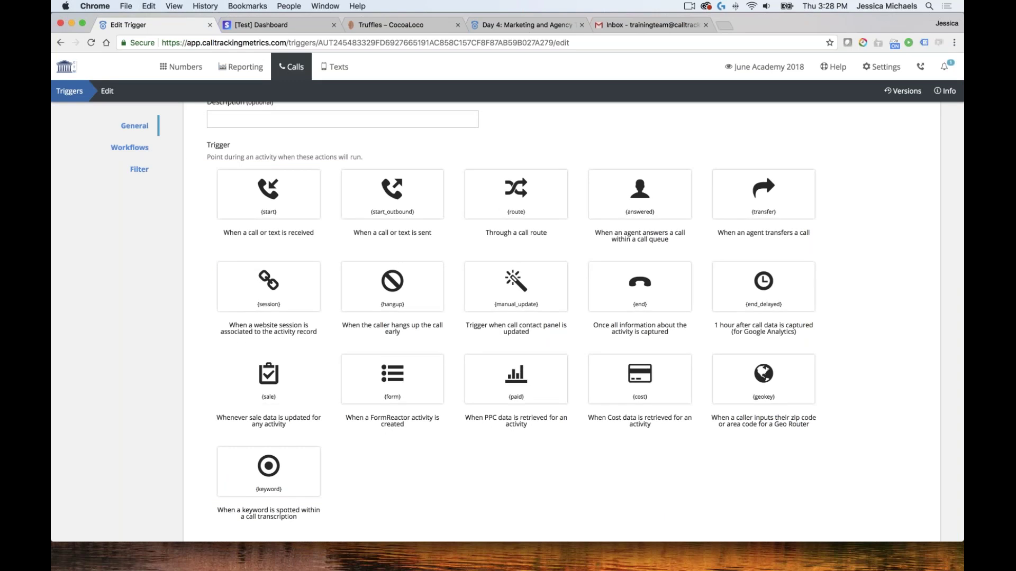
{"action": "left_click", "coordinate": [269, 379]}
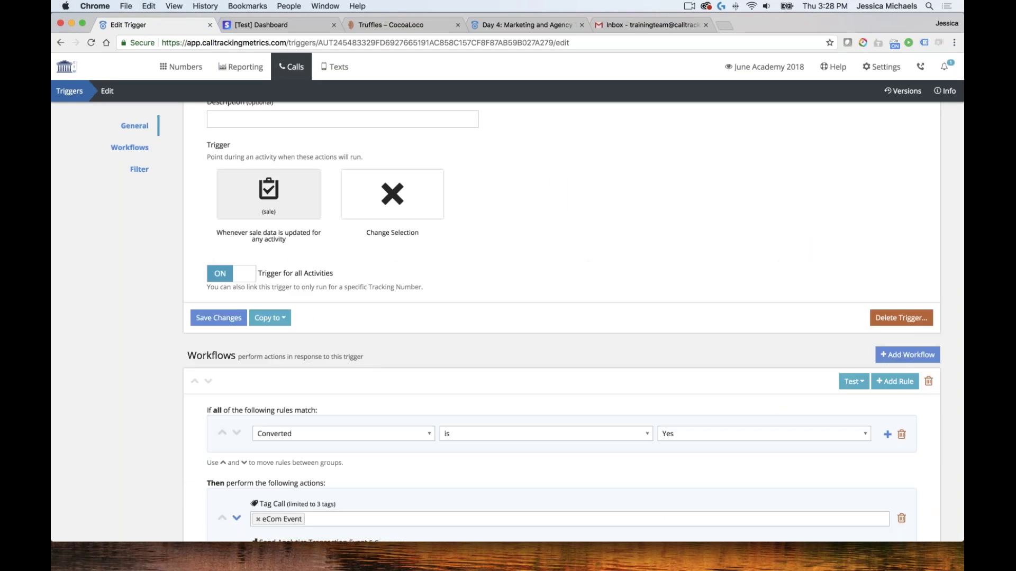
{"action": "scroll", "coordinate": [573, 322], "scroll_direction": "down", "scroll_amount": 10}
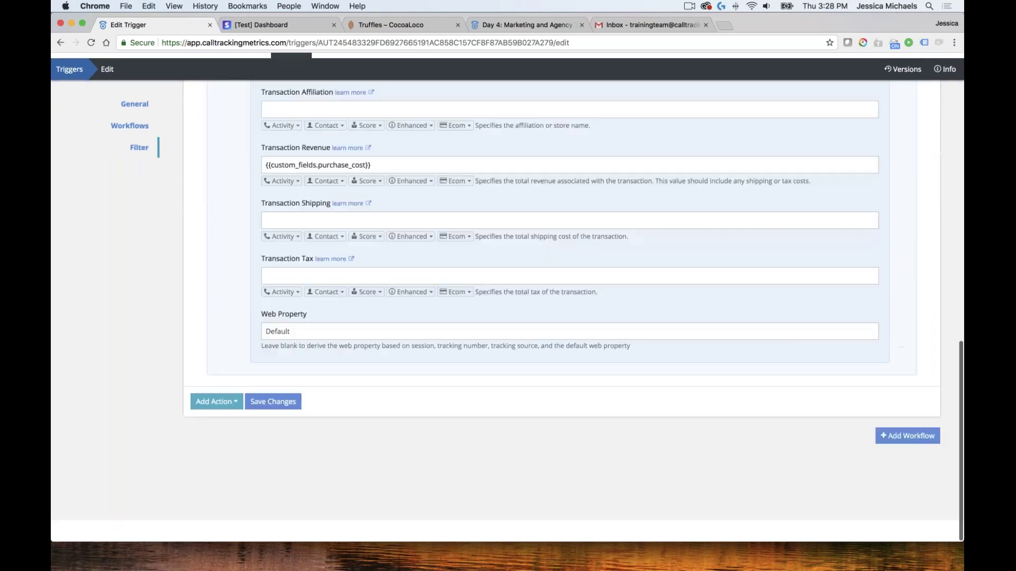
{"action": "left_click", "coordinate": [273, 422]}
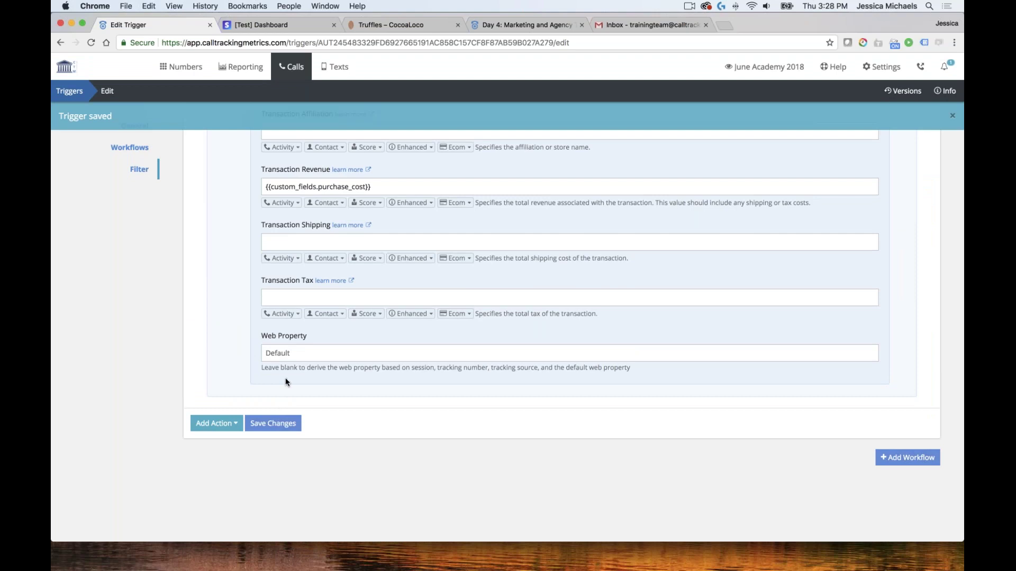
{"action": "left_click", "coordinate": [282, 426]}
In the call log, mark the first call as not converted and save its score
{"action": "mouse_move", "coordinate": [290, 67]}
{"action": "left_click", "coordinate": [164, 129]}
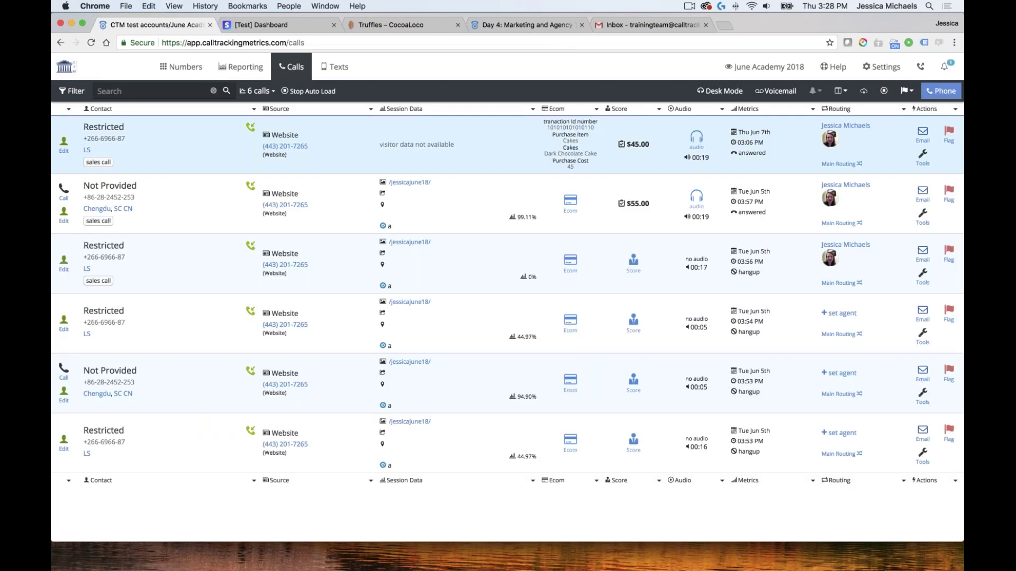
{"action": "left_click", "coordinate": [635, 144]}
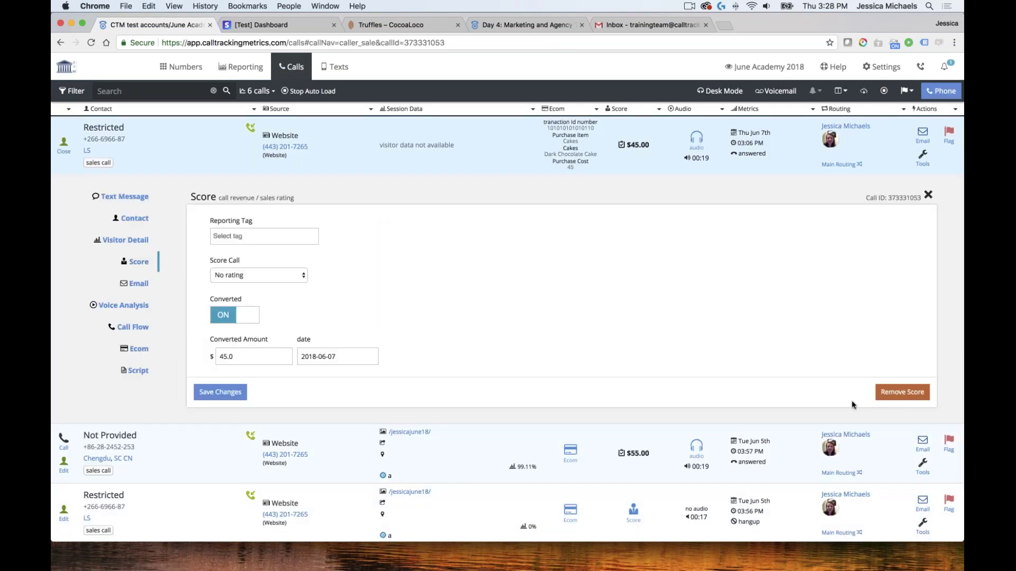
{"action": "left_click", "coordinate": [248, 316]}
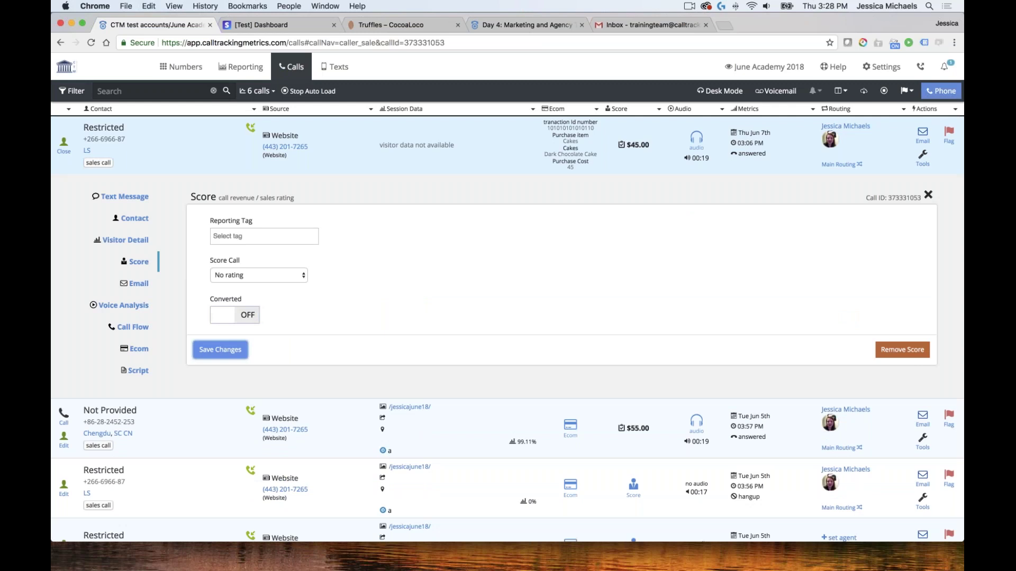
{"action": "left_click", "coordinate": [220, 350]}
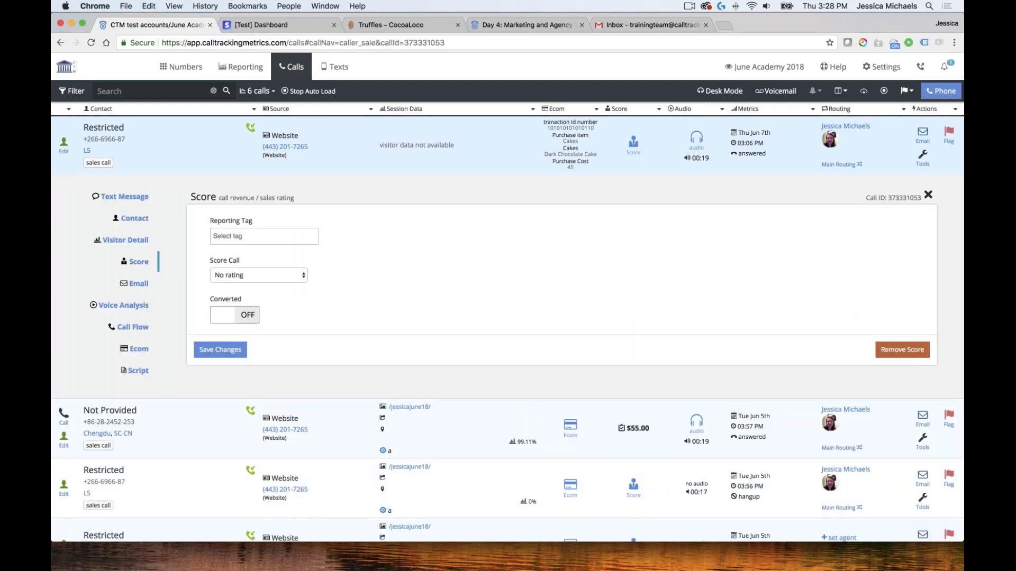
Re-mark the first call converted with amount 45, save, then reload and expand its details
{"action": "key", "text": "space"}
{"action": "key", "text": "Tab"}
{"action": "type", "text": "45"}
{"action": "left_click", "coordinate": [222, 392]}
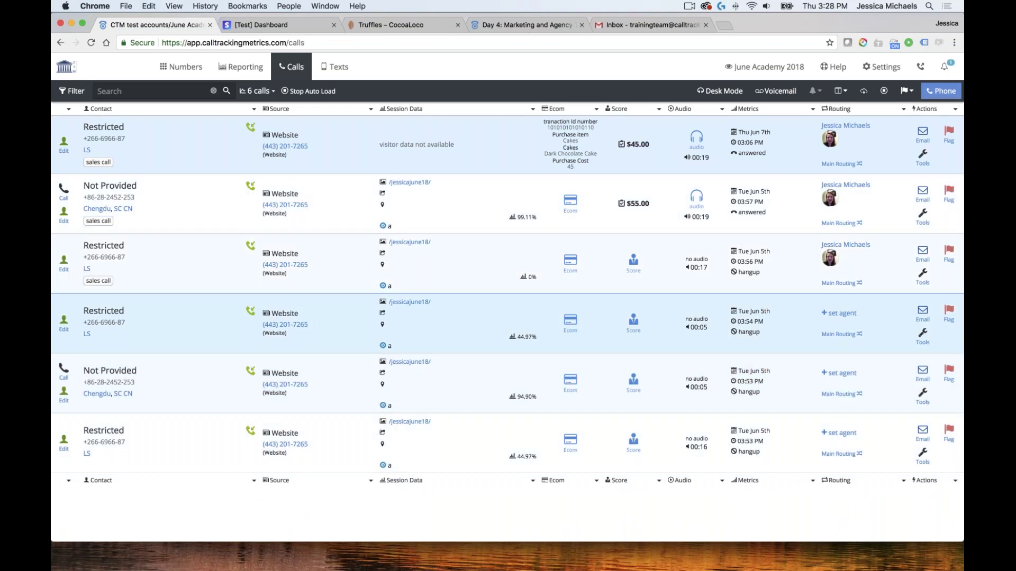
{"action": "left_click", "coordinate": [94, 43]}
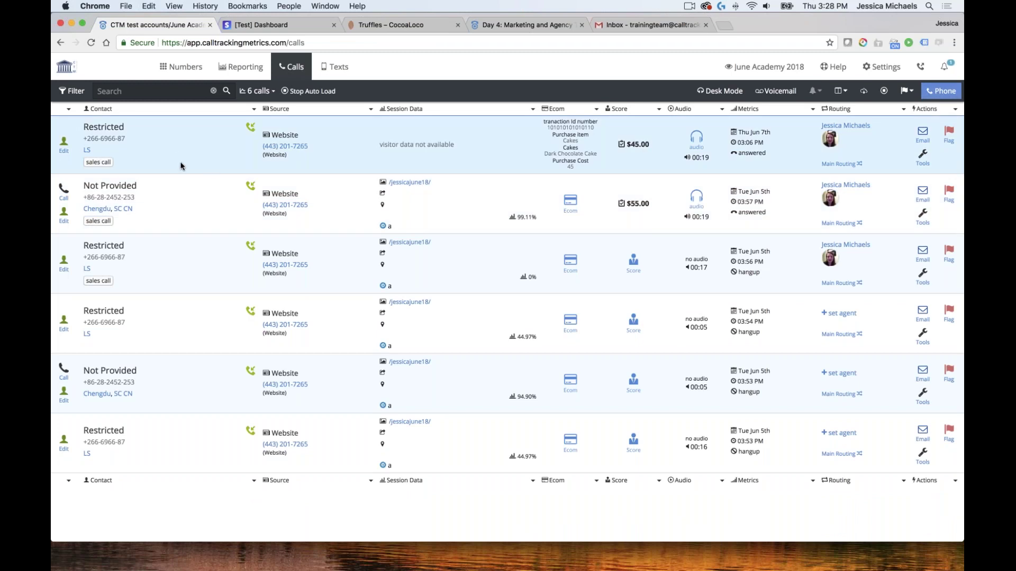
{"action": "left_click", "coordinate": [141, 165]}
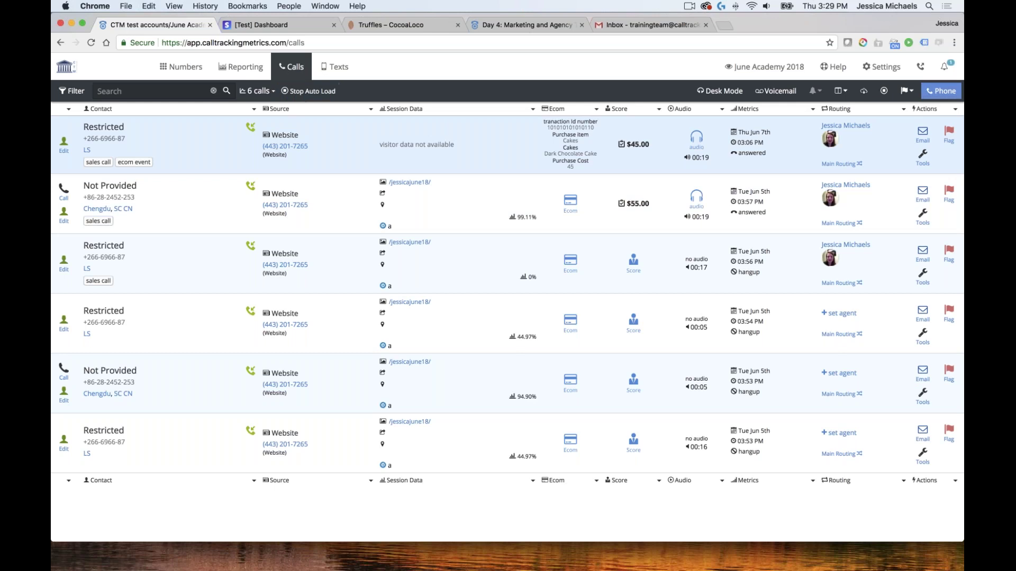
Start a new trigger from the Calls > Triggers list
{"action": "left_click", "coordinate": [306, 70]}
{"action": "left_click", "coordinate": [328, 193]}
{"action": "left_click", "coordinate": [936, 91]}
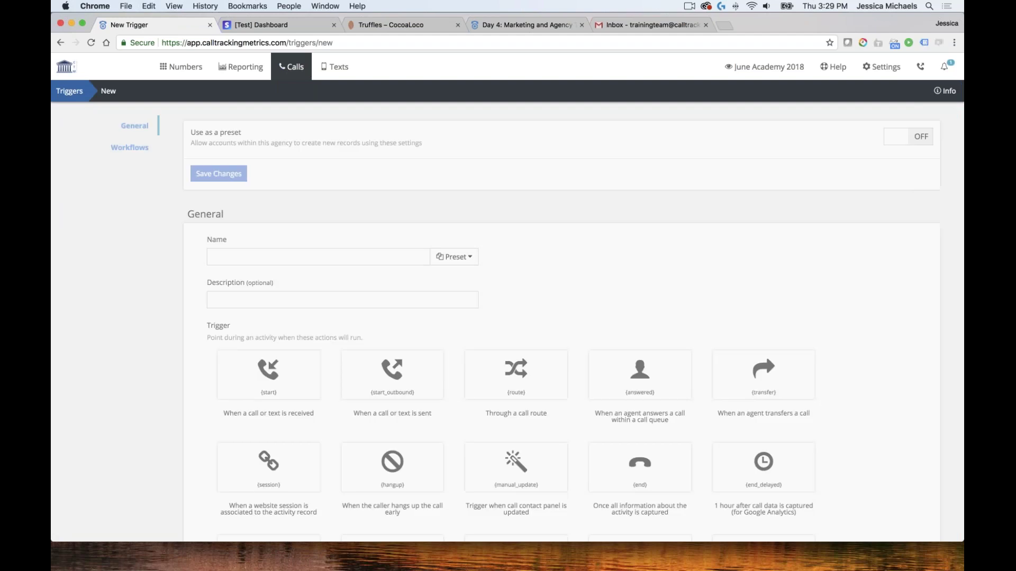
Set the new trigger to fire when PPC data is retrieved, applying to all activities
{"action": "scroll", "coordinate": [448, 329], "scroll_direction": "down", "scroll_amount": 5}
{"action": "scroll", "coordinate": [448, 333], "scroll_direction": "down", "scroll_amount": 3}
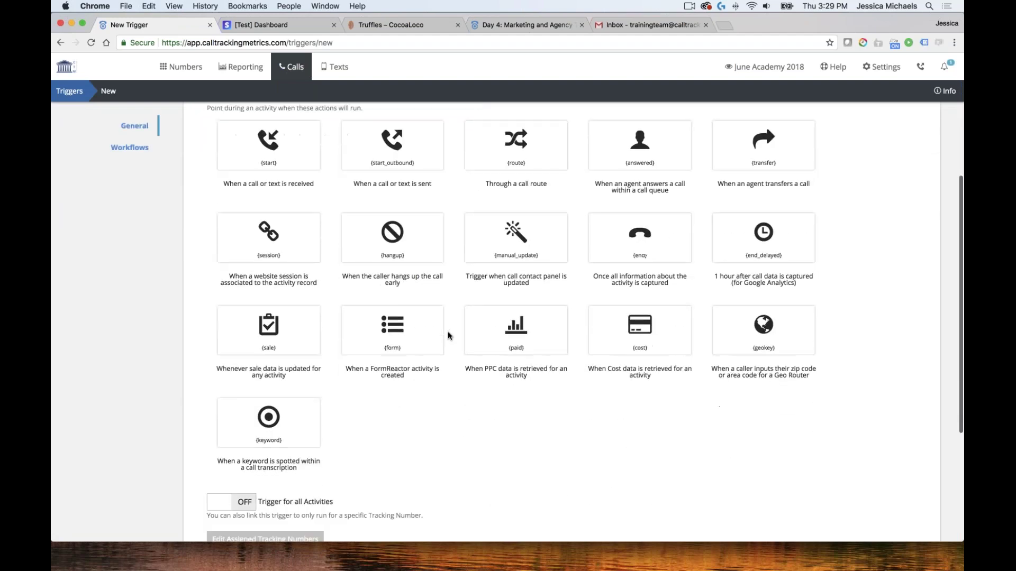
{"action": "scroll", "coordinate": [447, 336], "scroll_direction": "up", "scroll_amount": 1}
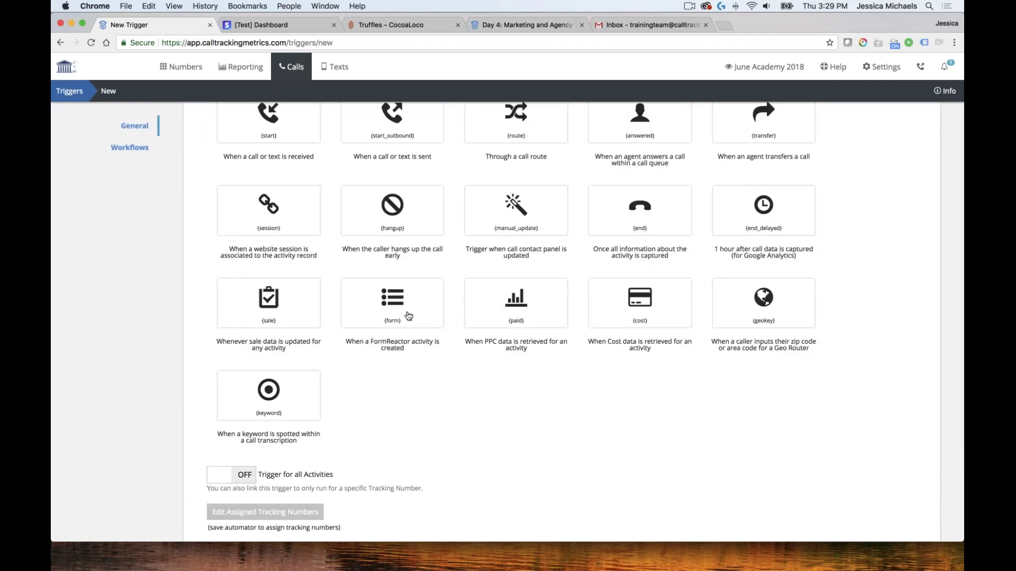
{"action": "scroll", "coordinate": [413, 314], "scroll_direction": "up", "scroll_amount": 2}
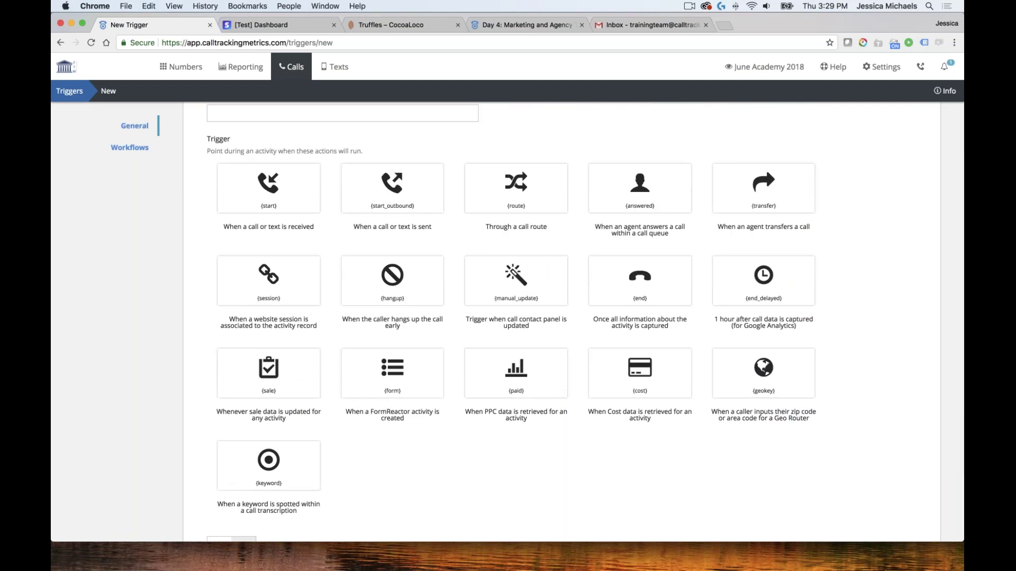
{"action": "scroll", "coordinate": [574, 322], "scroll_direction": "down", "scroll_amount": 3}
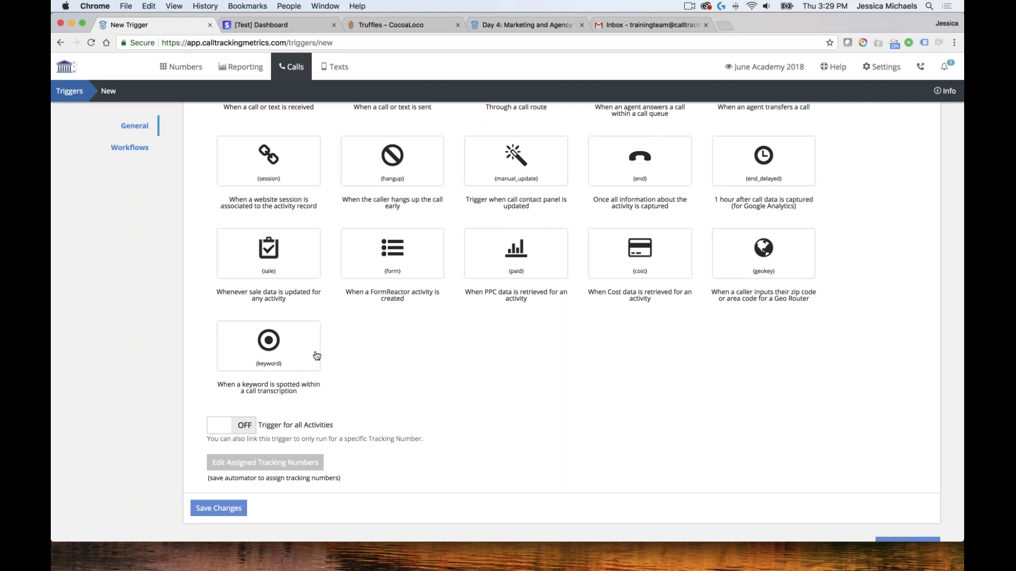
{"action": "scroll", "coordinate": [316, 356], "scroll_direction": "up", "scroll_amount": 2}
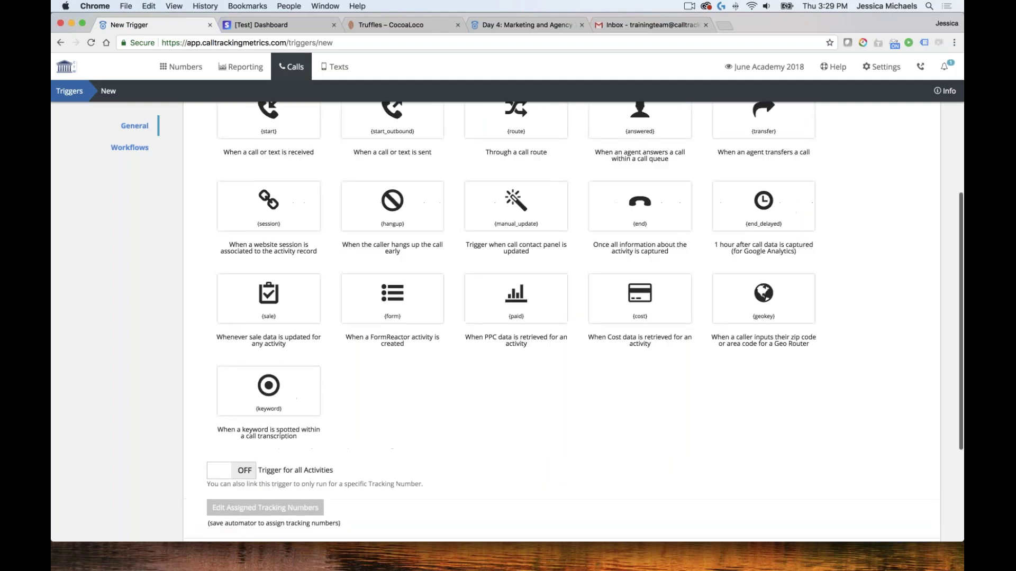
{"action": "left_click", "coordinate": [522, 308]}
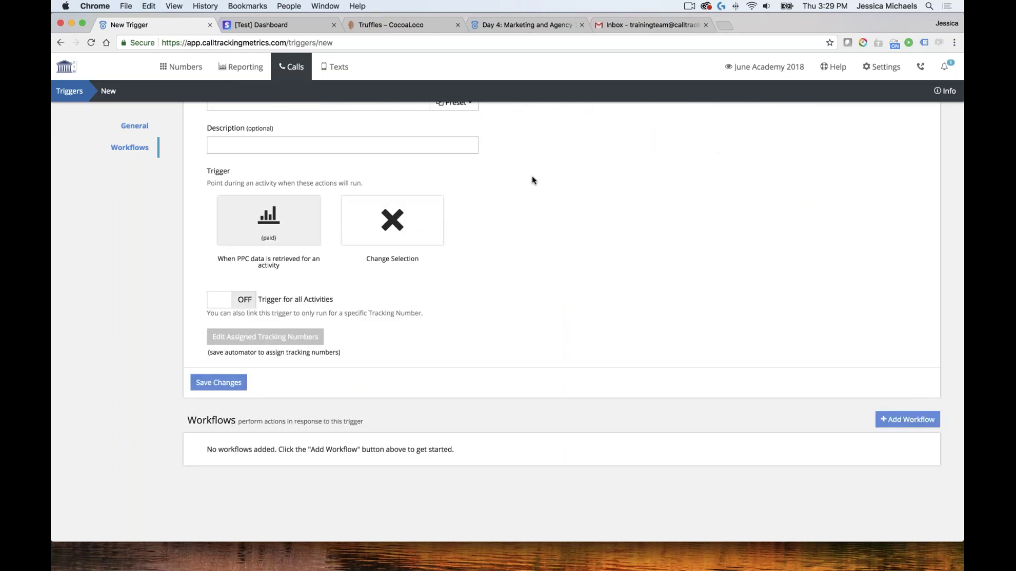
{"action": "left_click", "coordinate": [218, 299]}
Name the trigger 'PPC event' and save it
{"action": "left_click", "coordinate": [240, 339]}
{"action": "left_click", "coordinate": [218, 382]}
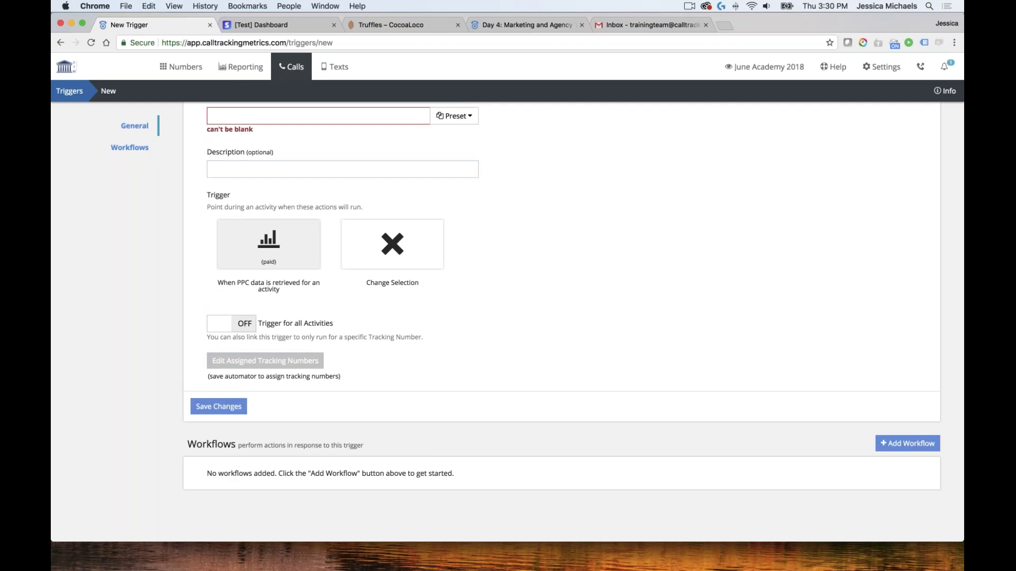
{"action": "left_click", "coordinate": [296, 116]}
{"action": "type", "text": "P"}
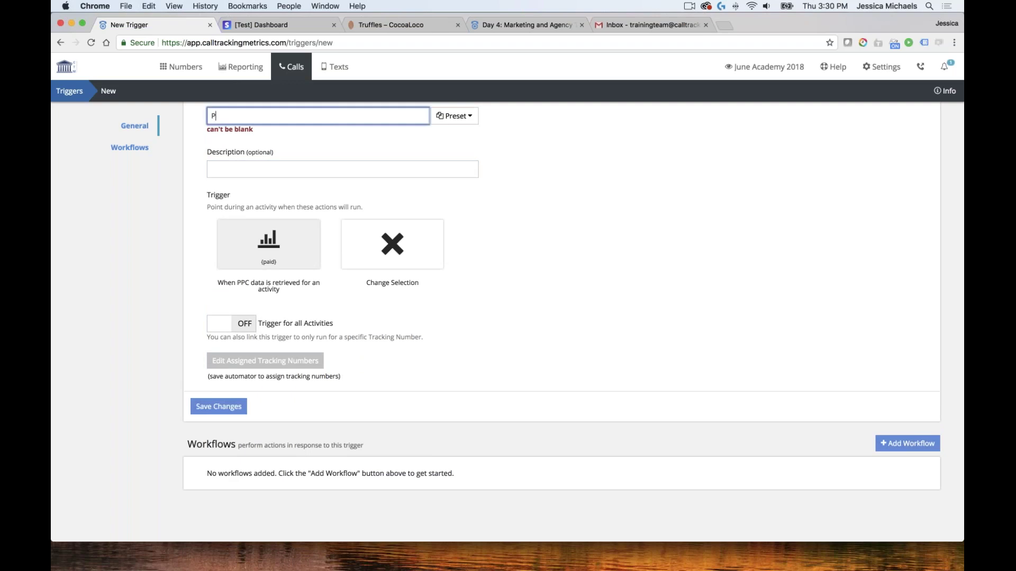
{"action": "type", "text": "PC event"}
{"action": "key", "text": "Return"}
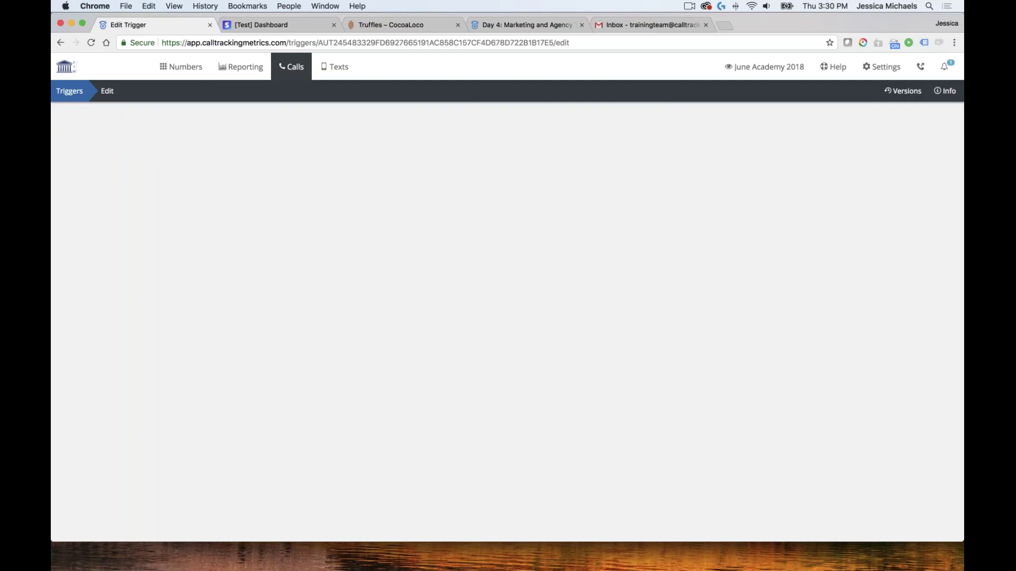
Assign the Google AdWords and Ad Extension tracking numbers to the trigger and save
{"action": "scroll", "coordinate": [573, 322], "scroll_direction": "down", "scroll_amount": 3}
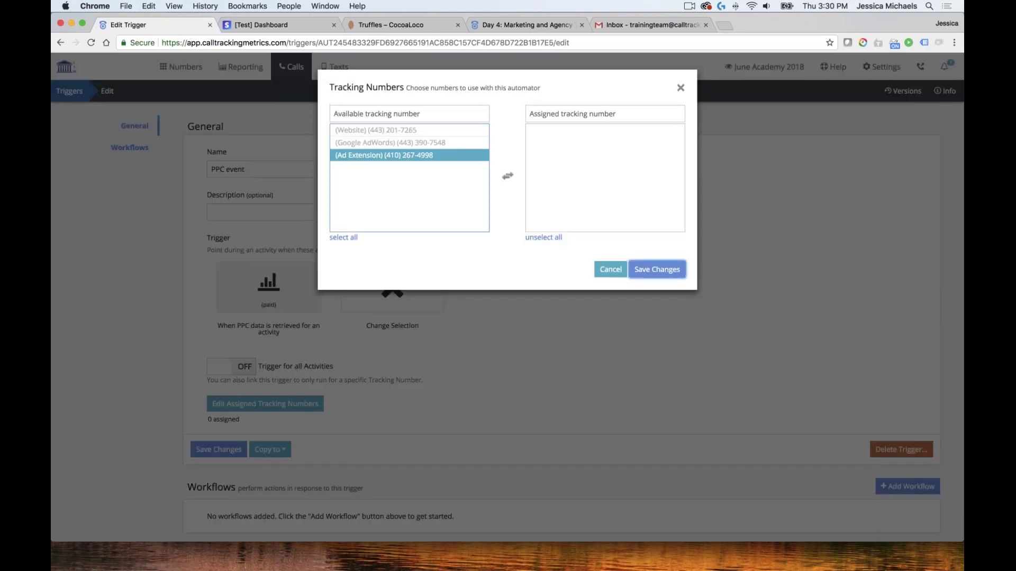
{"action": "double_click", "coordinate": [409, 136]}
{"action": "double_click", "coordinate": [409, 136]}
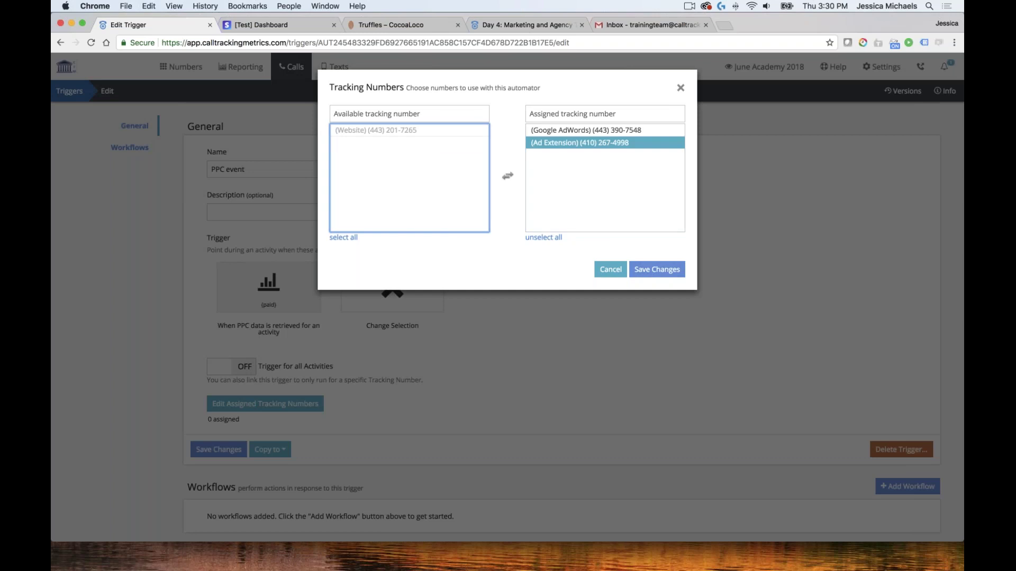
{"action": "left_click", "coordinate": [657, 269]}
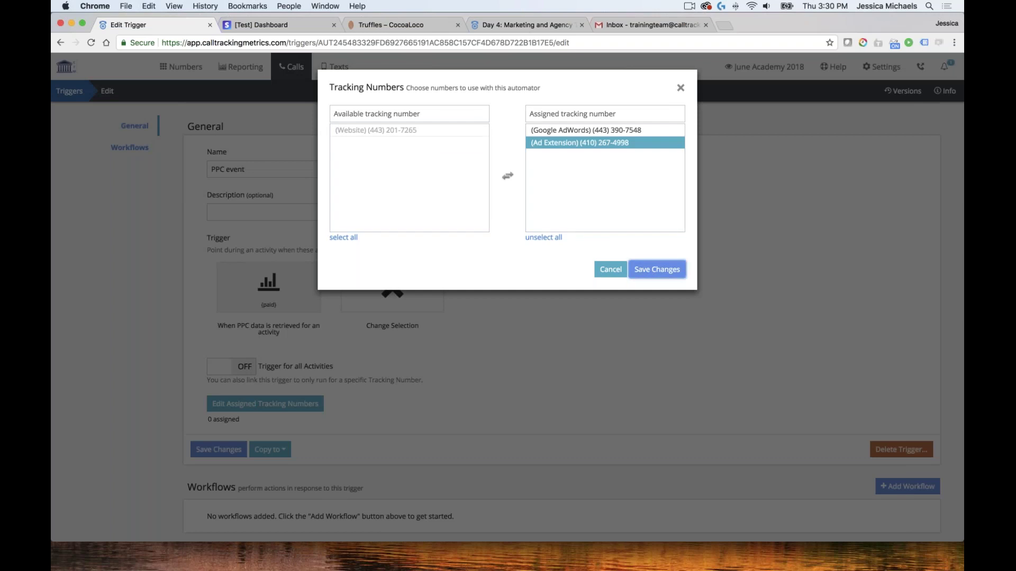
{"action": "scroll", "coordinate": [481, 368], "scroll_direction": "down", "scroll_amount": 2}
Add a workflow whose rule is based on Tracking Source
{"action": "left_click", "coordinate": [881, 421]}
{"action": "scroll", "coordinate": [336, 401], "scroll_direction": "down", "scroll_amount": 4}
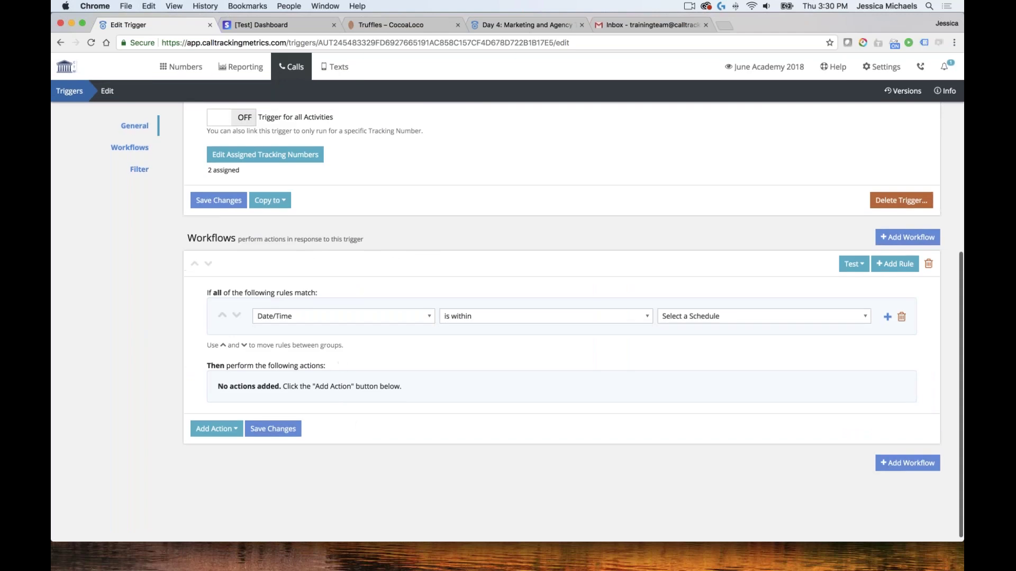
{"action": "scroll", "coordinate": [314, 224], "scroll_direction": "up", "scroll_amount": 3}
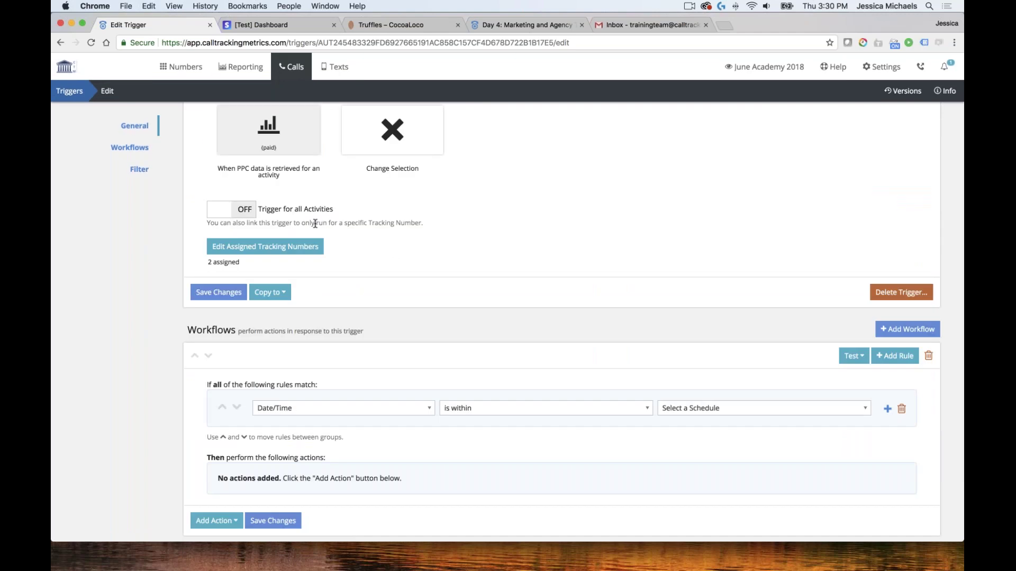
{"action": "left_click", "coordinate": [399, 412]}
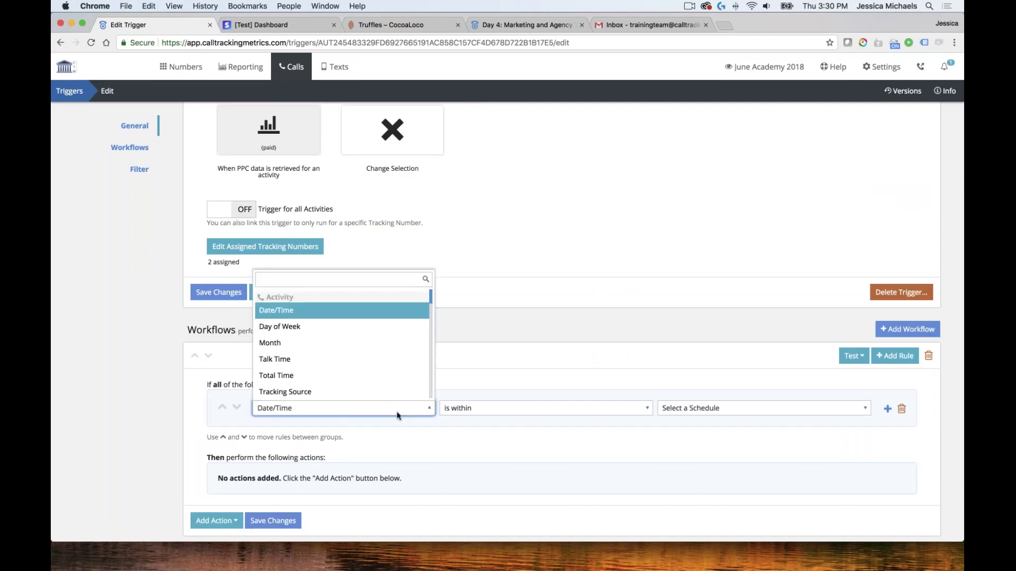
{"action": "key", "text": "Down"}
{"action": "key", "text": "Down"}
{"action": "key", "text": "Down"}
{"action": "key", "text": "Down"}
{"action": "key", "text": "Down"}
{"action": "key", "text": "Down"}
{"action": "key", "text": "Down"}
{"action": "key", "text": "Down"}
{"action": "key", "text": "Down"}
{"action": "key", "text": "Down"}
{"action": "key", "text": "Up"}
{"action": "scroll", "coordinate": [345, 362], "scroll_direction": "up", "scroll_amount": 5}
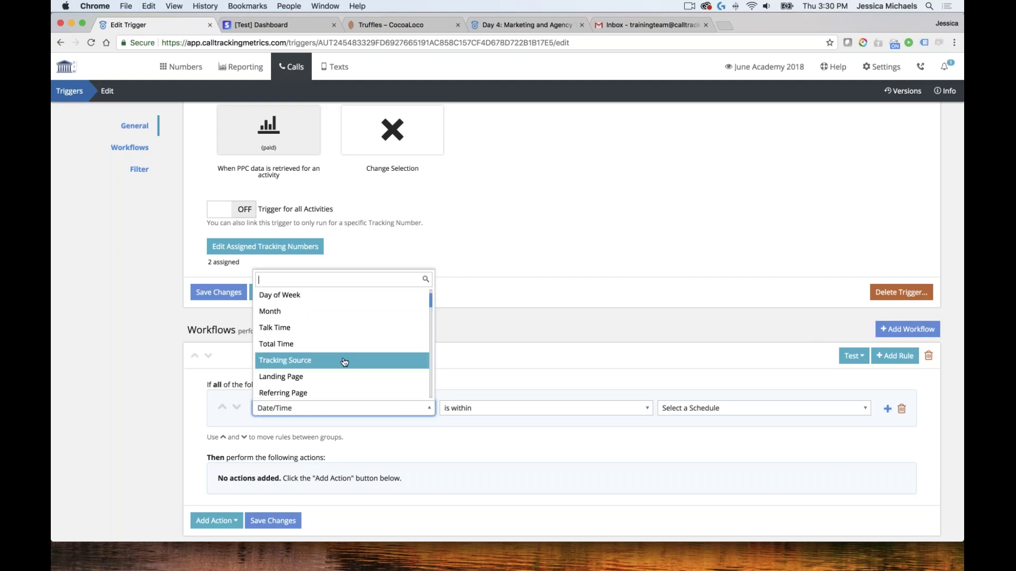
{"action": "scroll", "coordinate": [335, 358], "scroll_direction": "down", "scroll_amount": 3}
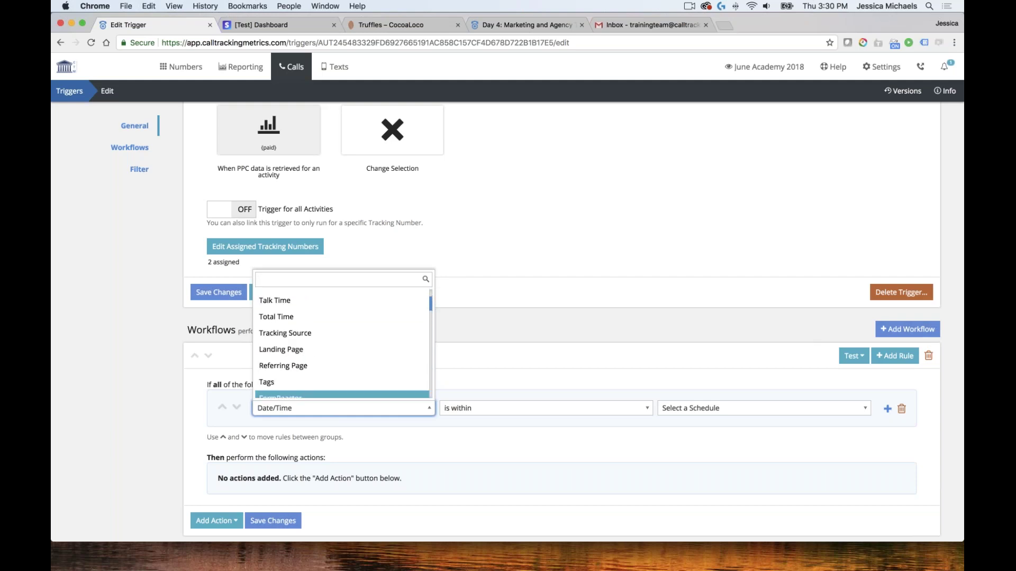
{"action": "left_click", "coordinate": [317, 338]}
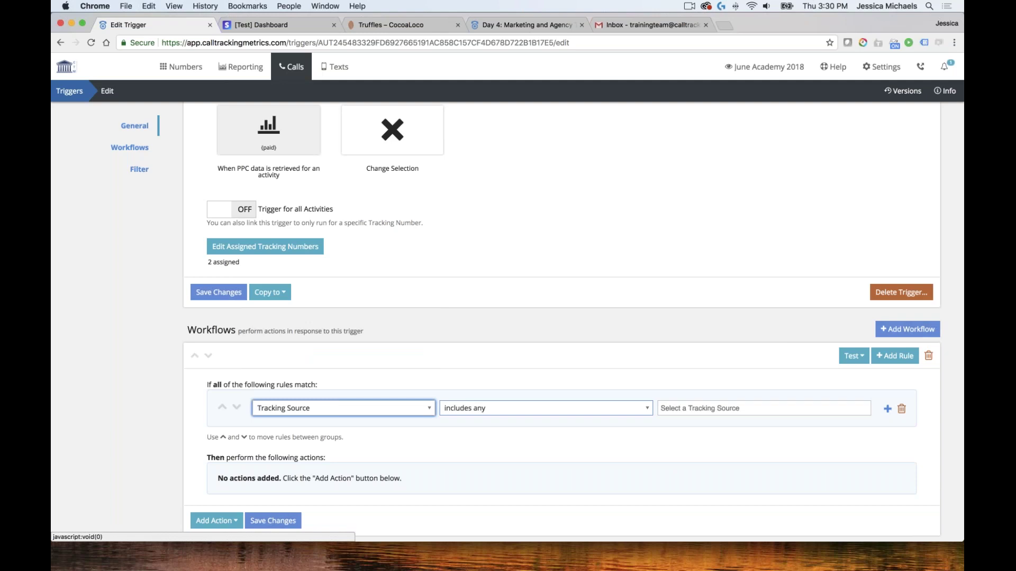
Set the rule's tracking sources to Ad Extension and Google AdWords
{"action": "left_click", "coordinate": [731, 407]}
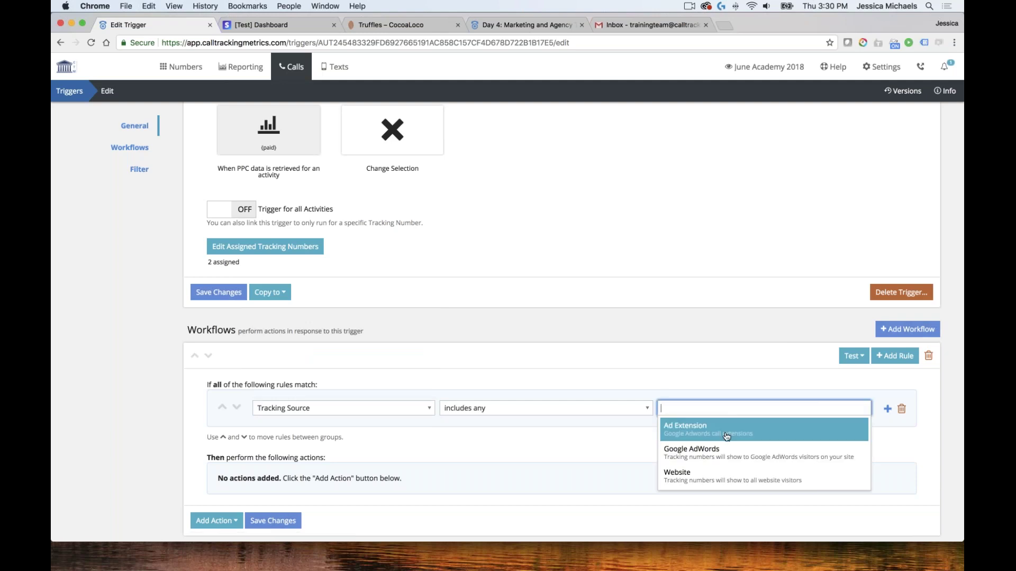
{"action": "left_click", "coordinate": [728, 430]}
{"action": "left_click", "coordinate": [748, 433]}
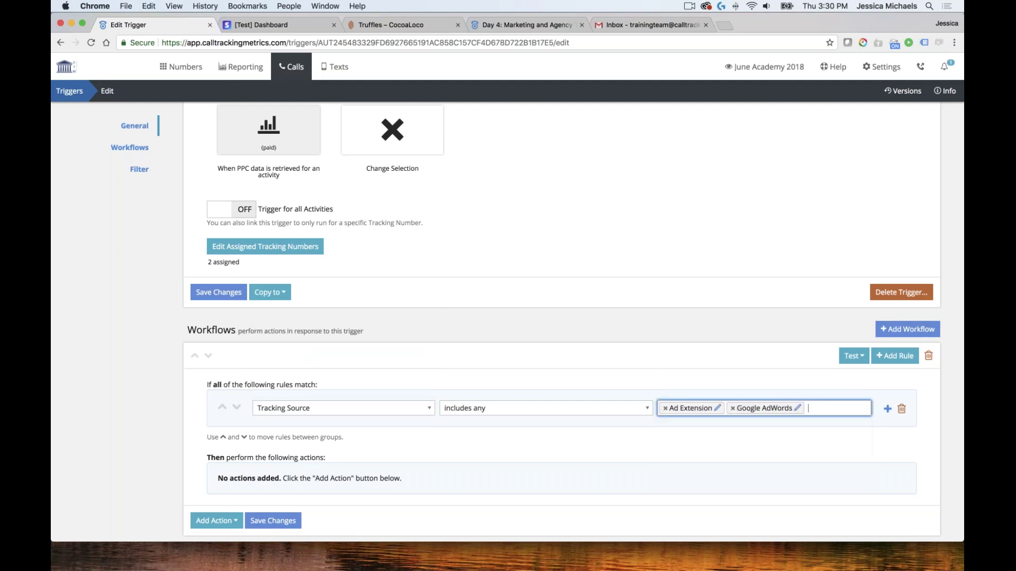
{"action": "scroll", "coordinate": [656, 372], "scroll_direction": "down", "scroll_amount": 3}
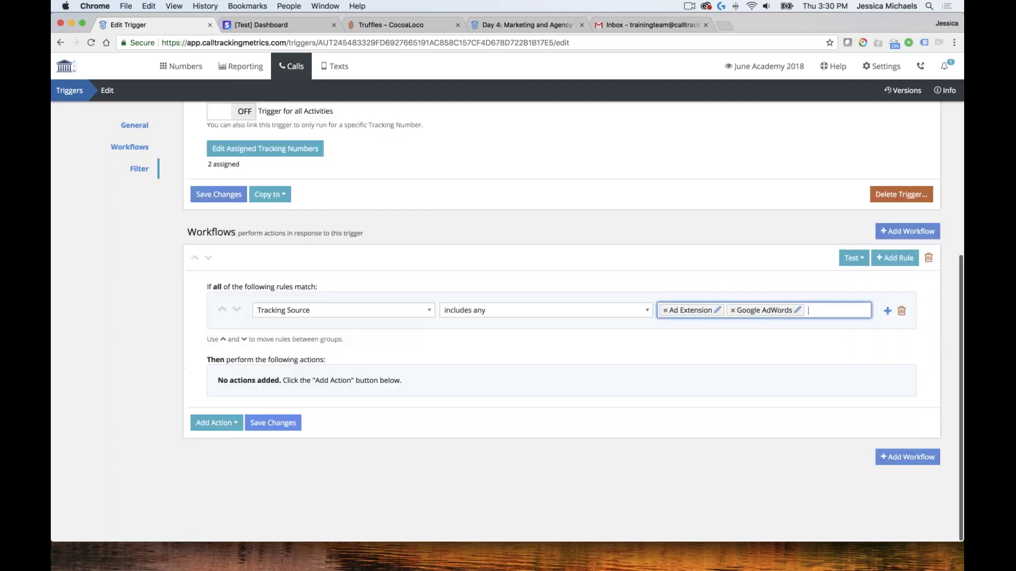
{"action": "left_click", "coordinate": [232, 423]}
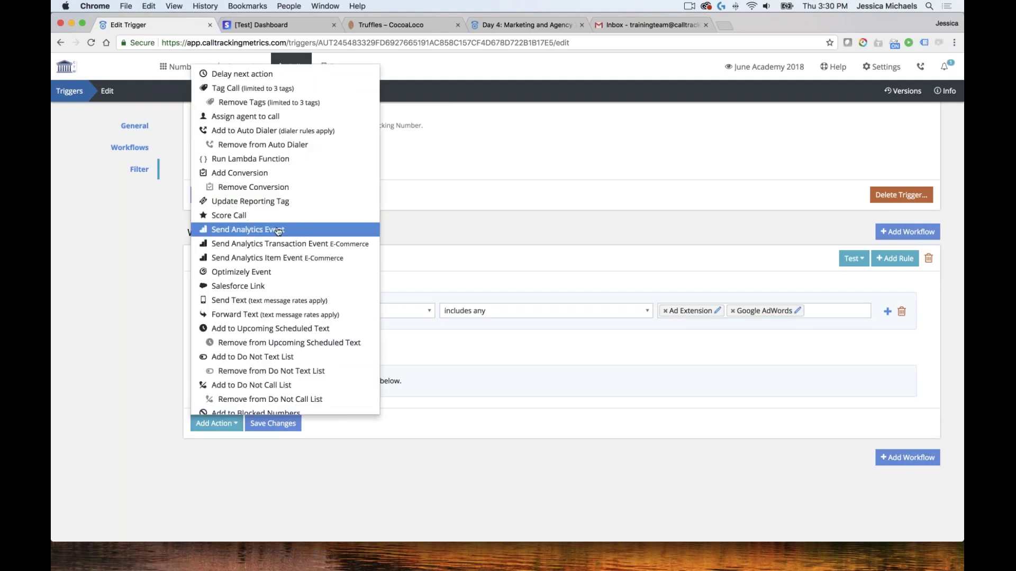
Add a Send Analytics Event action with Event Category 'Paid calls'
{"action": "left_click", "coordinate": [256, 232]}
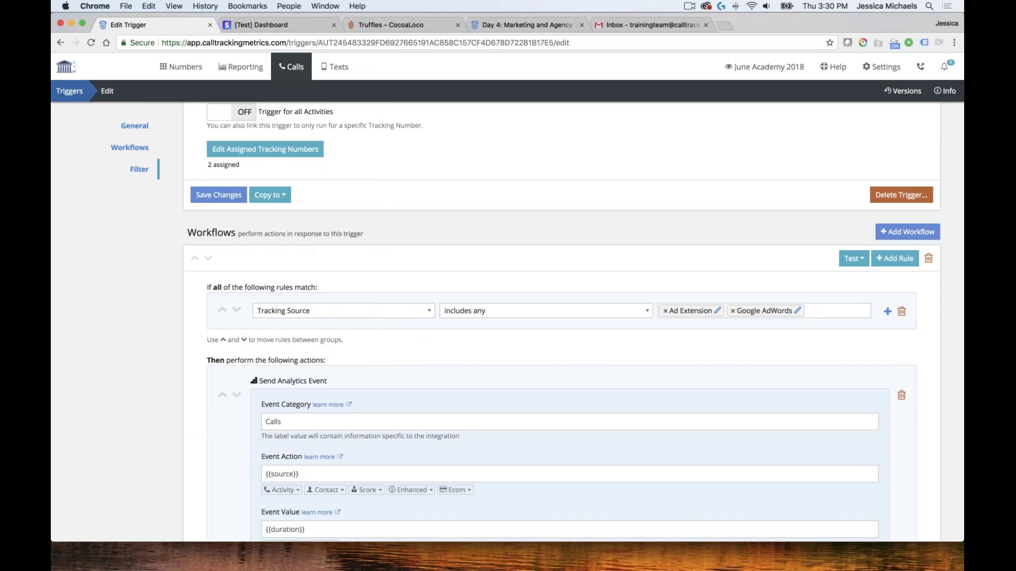
{"action": "scroll", "coordinate": [395, 341], "scroll_direction": "down", "scroll_amount": 5}
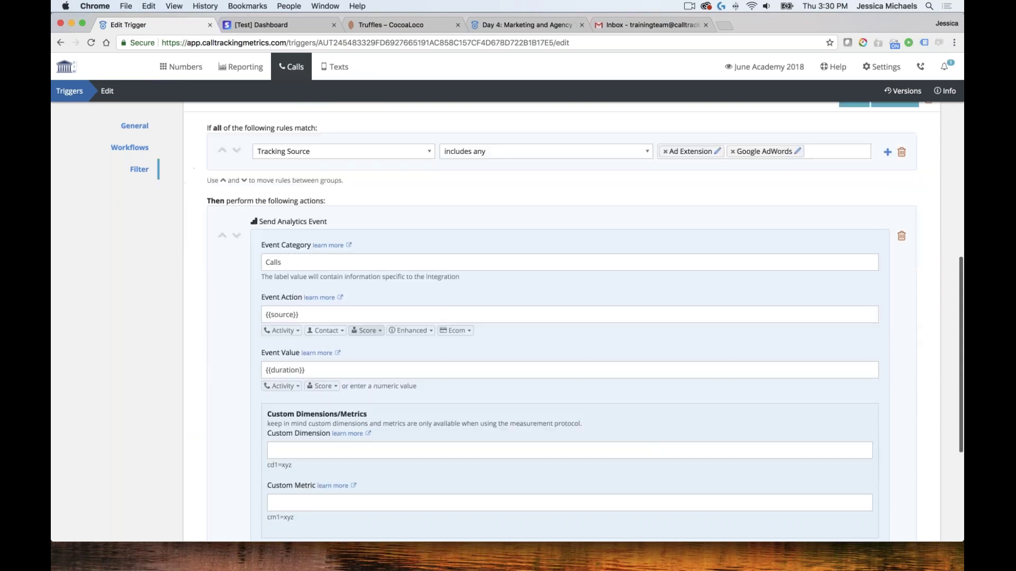
{"action": "left_click", "coordinate": [402, 256]}
{"action": "scroll", "coordinate": [529, 318], "scroll_direction": "up", "scroll_amount": 2}
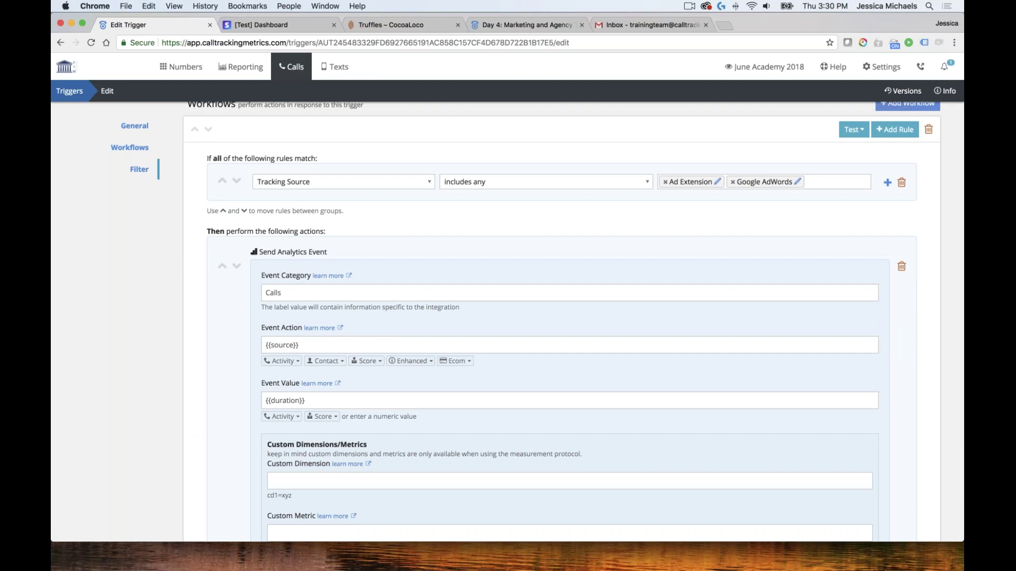
{"action": "left_click", "coordinate": [424, 399]}
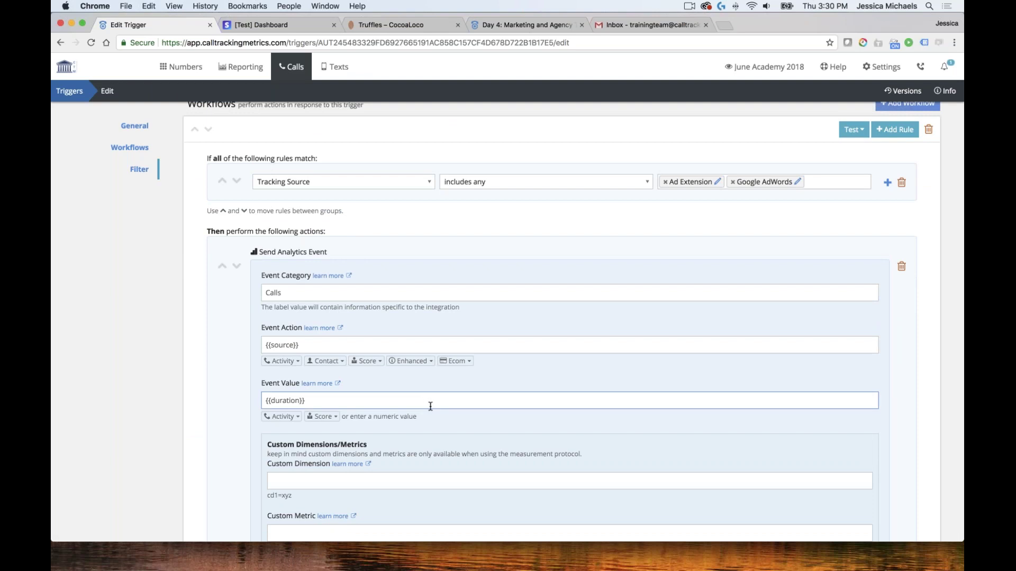
{"action": "key", "text": "Tab"}
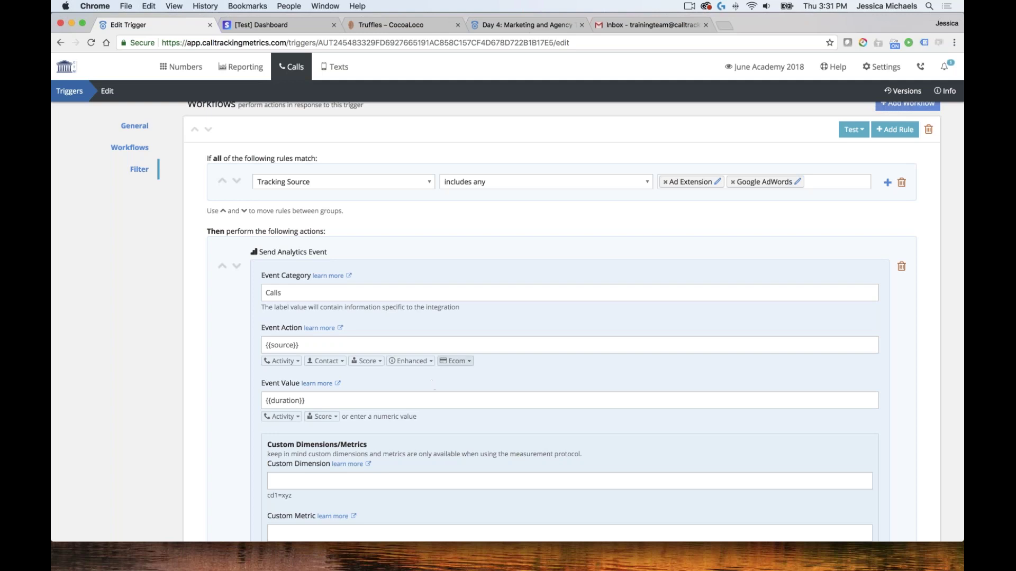
{"action": "scroll", "coordinate": [317, 296], "scroll_direction": "down", "scroll_amount": 3}
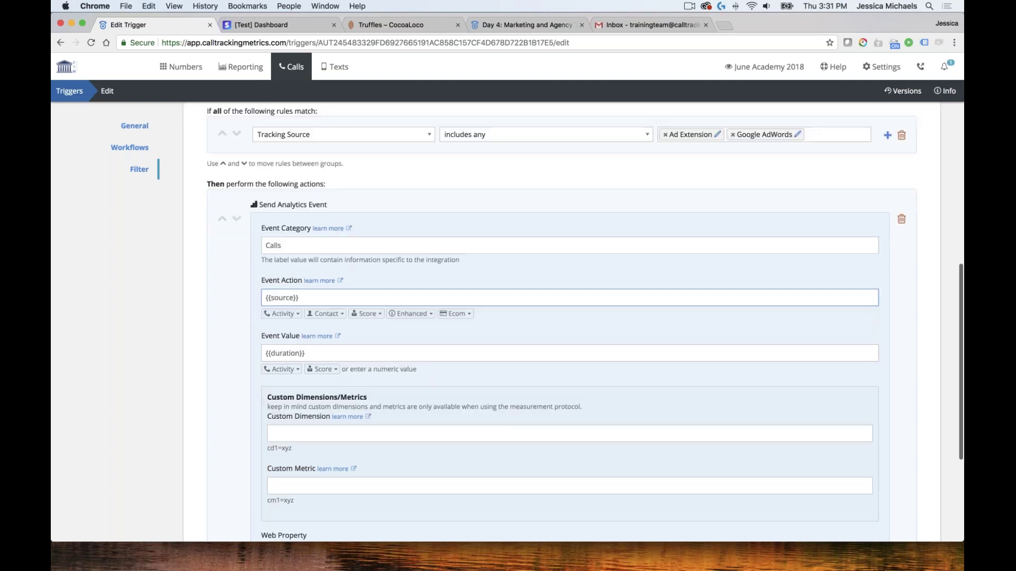
{"action": "left_click", "coordinate": [307, 206]}
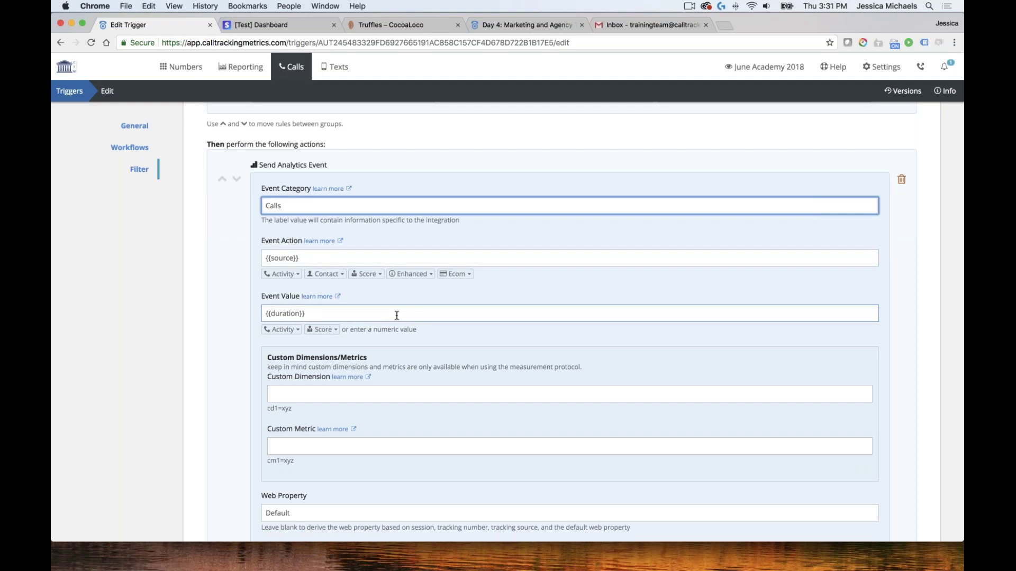
{"action": "scroll", "coordinate": [372, 317], "scroll_direction": "down", "scroll_amount": 3}
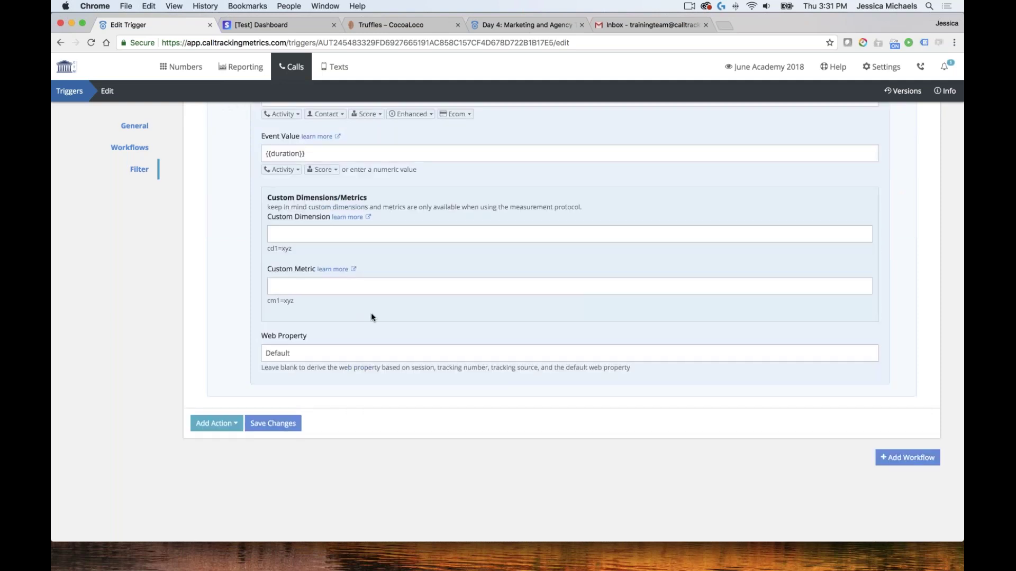
{"action": "scroll", "coordinate": [371, 316], "scroll_direction": "up", "scroll_amount": 1}
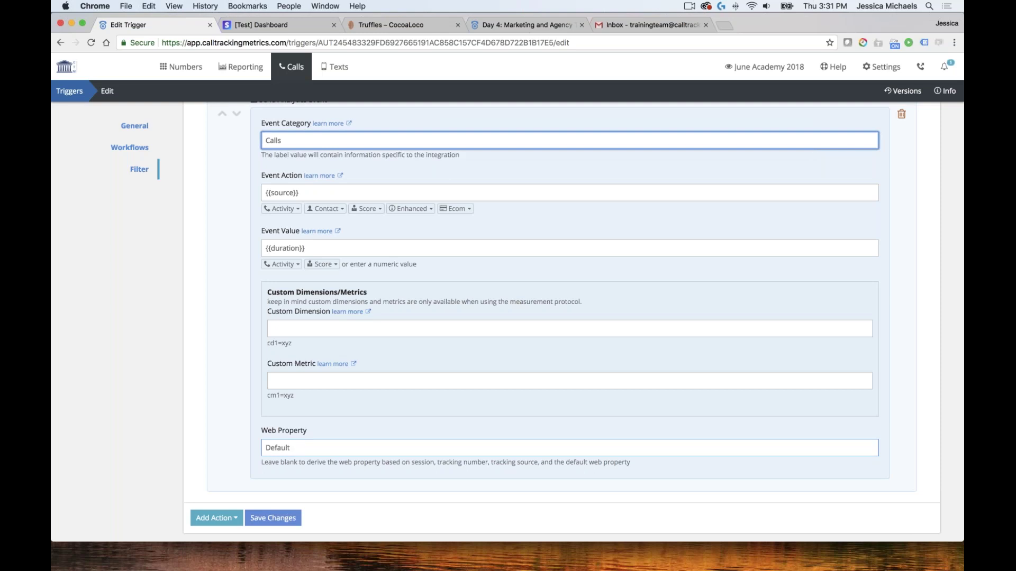
{"action": "scroll", "coordinate": [254, 338], "scroll_direction": "up", "scroll_amount": 4}
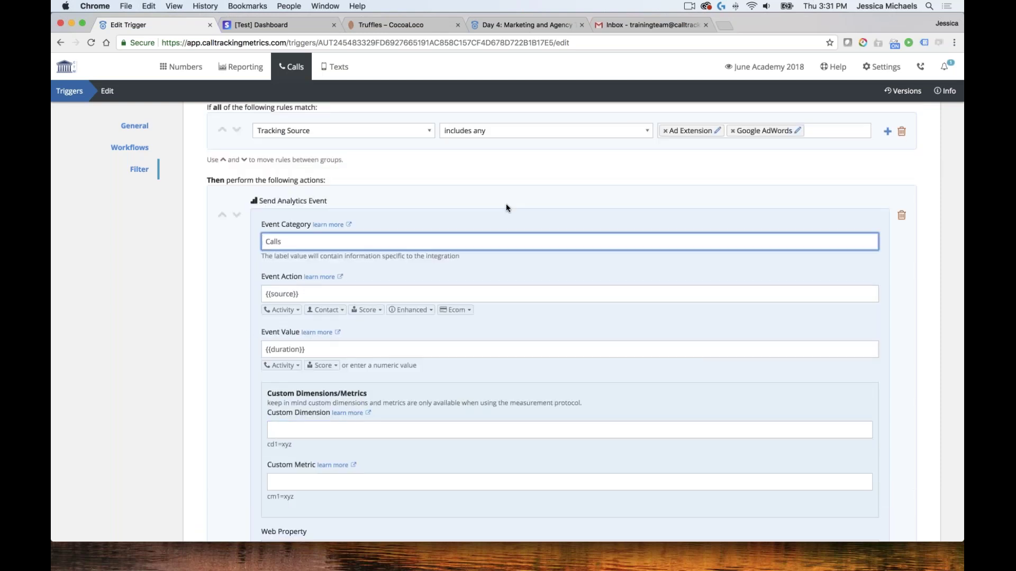
{"action": "scroll", "coordinate": [476, 317], "scroll_direction": "down", "scroll_amount": 5}
{"action": "left_click", "coordinate": [310, 373]}
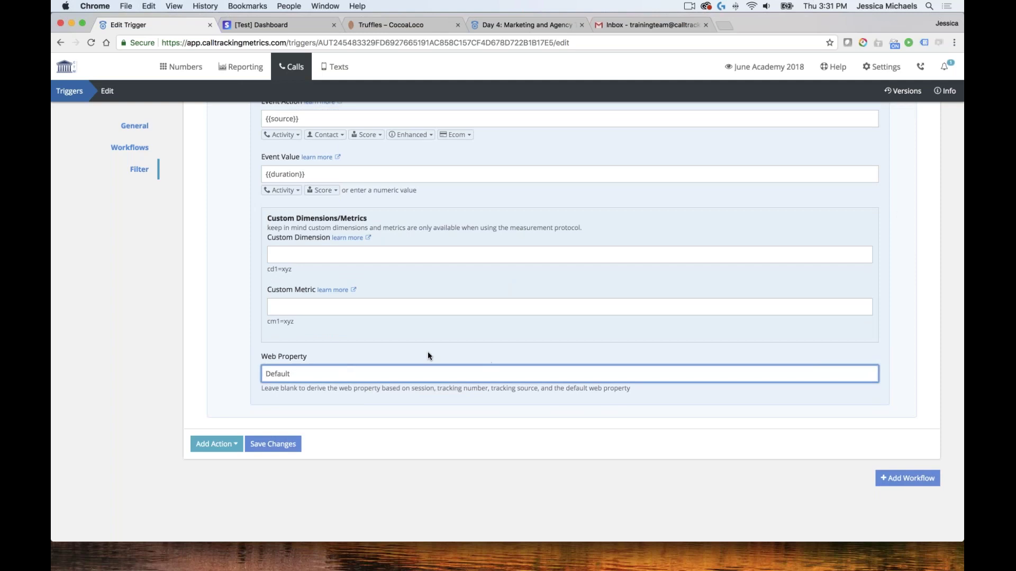
{"action": "scroll", "coordinate": [427, 351], "scroll_direction": "up", "scroll_amount": 3}
{"action": "scroll", "coordinate": [427, 356], "scroll_direction": "up", "scroll_amount": 2}
{"action": "scroll", "coordinate": [344, 296], "scroll_direction": "up", "scroll_amount": 2}
{"action": "left_click", "coordinate": [311, 262]}
{"action": "type", "text": "Pai"}
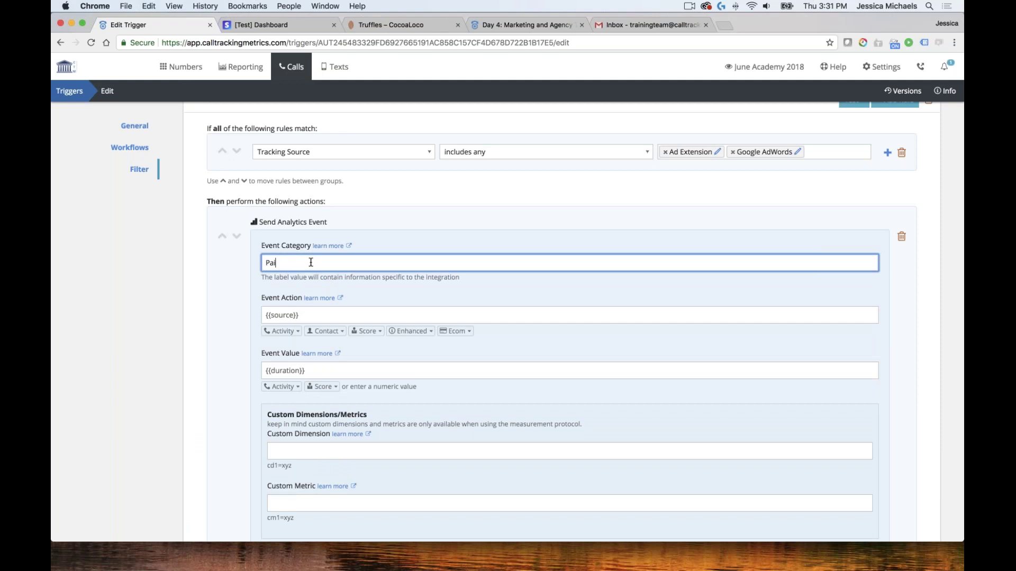
{"action": "type", "text": "d calls"}
Set Event Action to the Ecom Purchase item variable {{custom_fields.purchase_item}}
{"action": "left_click", "coordinate": [282, 331]}
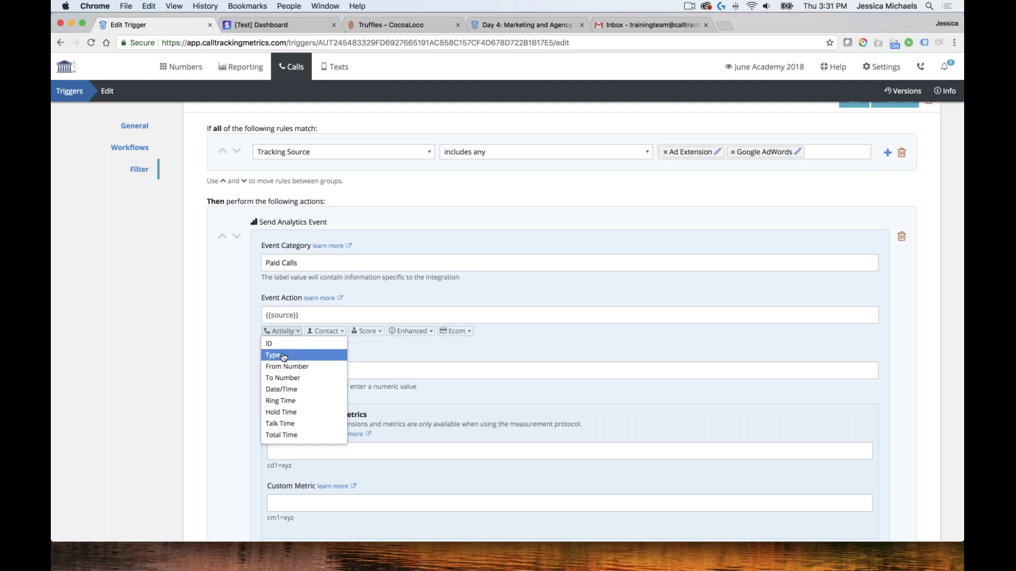
{"action": "left_click", "coordinate": [321, 356]}
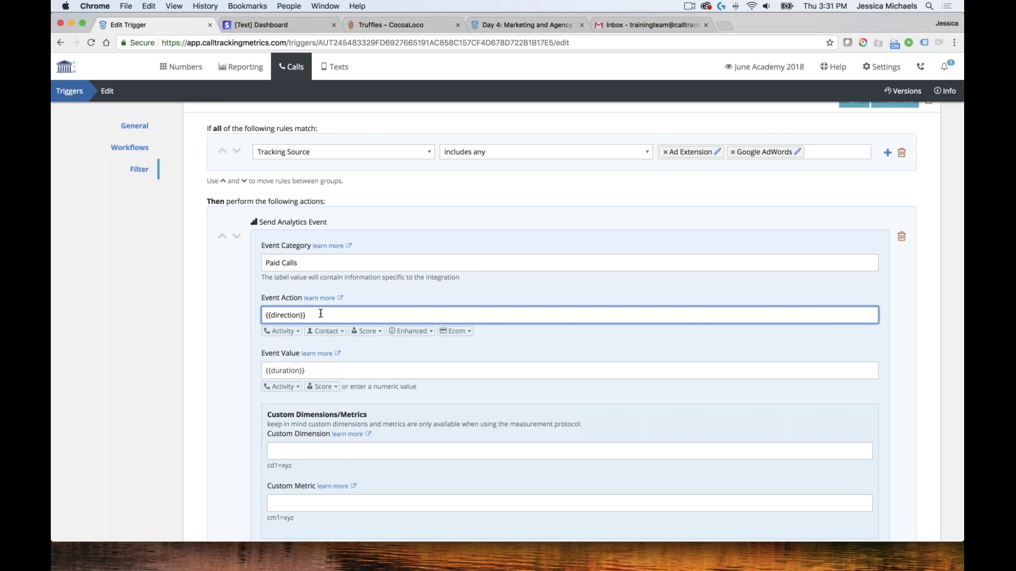
{"action": "key", "text": "super+a"}
{"action": "type", "text": "{{source}}"}
{"action": "left_click", "coordinate": [326, 331]}
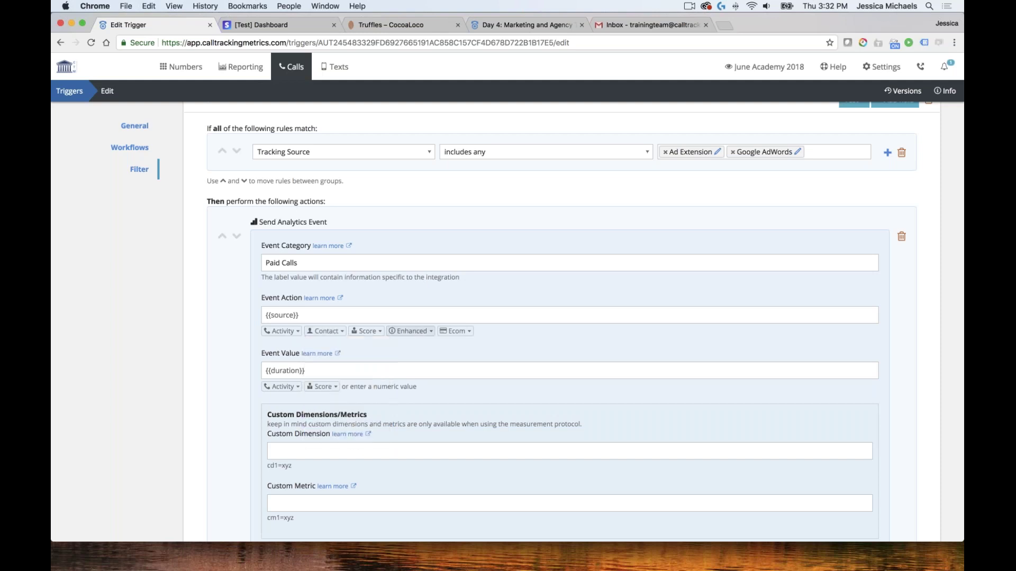
{"action": "left_click", "coordinate": [411, 331]}
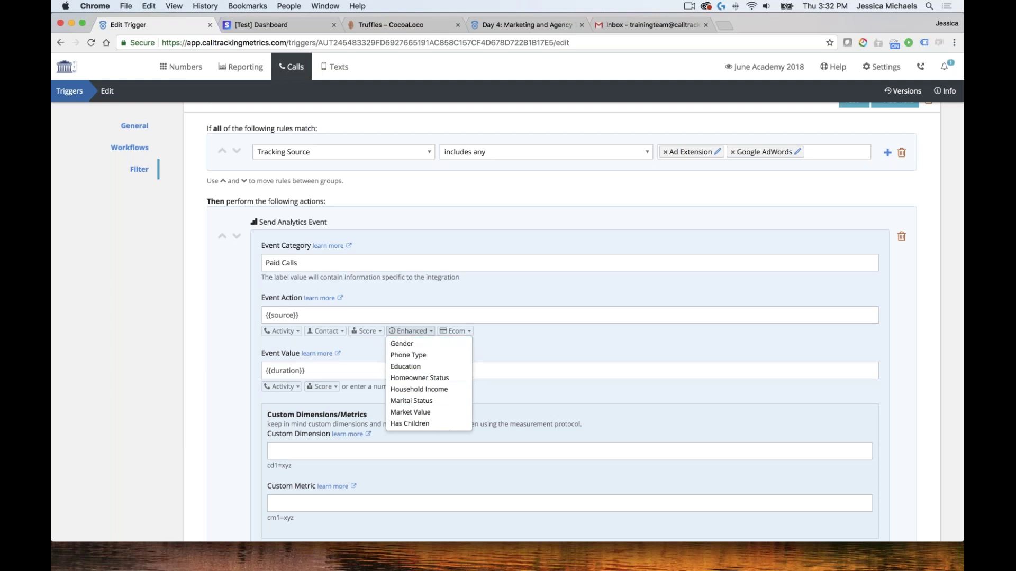
{"action": "left_click", "coordinate": [455, 331]}
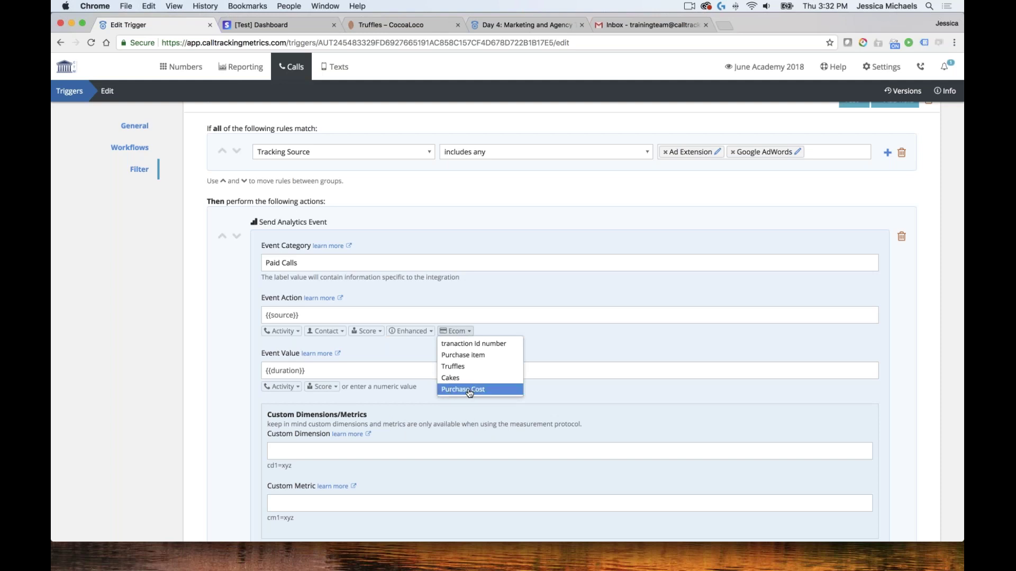
{"action": "key", "text": "Up"}
{"action": "key", "text": "Down"}
{"action": "key", "text": "Down"}
{"action": "key", "text": "Up"}
{"action": "key", "text": "Up"}
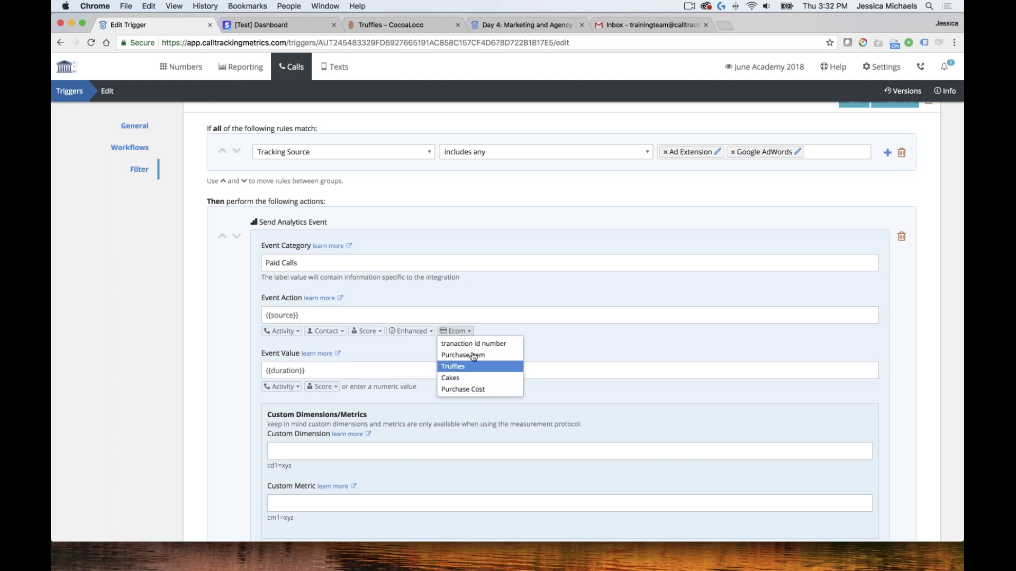
{"action": "key", "text": "Up"}
{"action": "key", "text": "Return"}
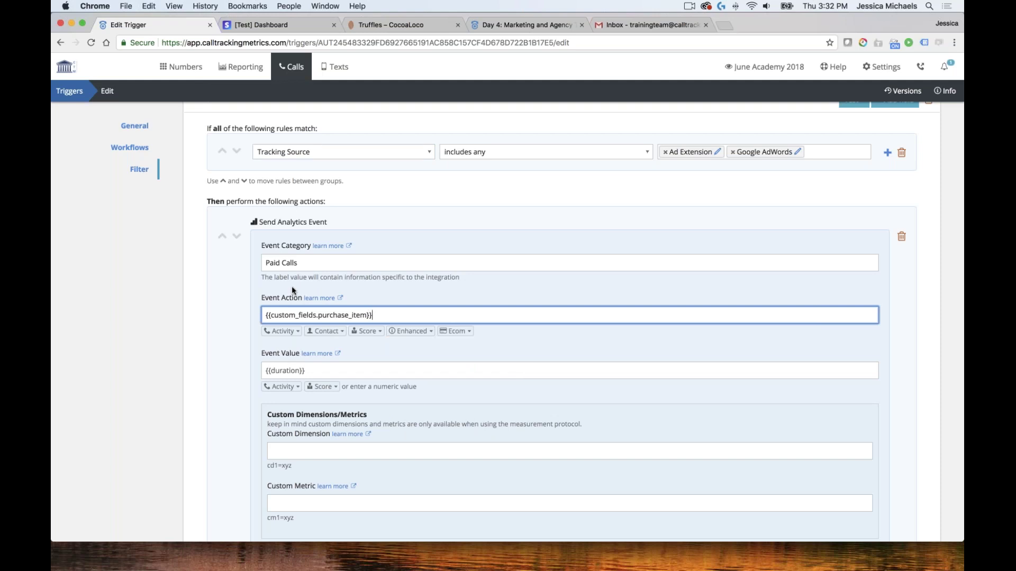
Set Event Value to the Score conversion amount {{sale.value}}
{"action": "scroll", "coordinate": [410, 331], "scroll_direction": "down", "scroll_amount": 3}
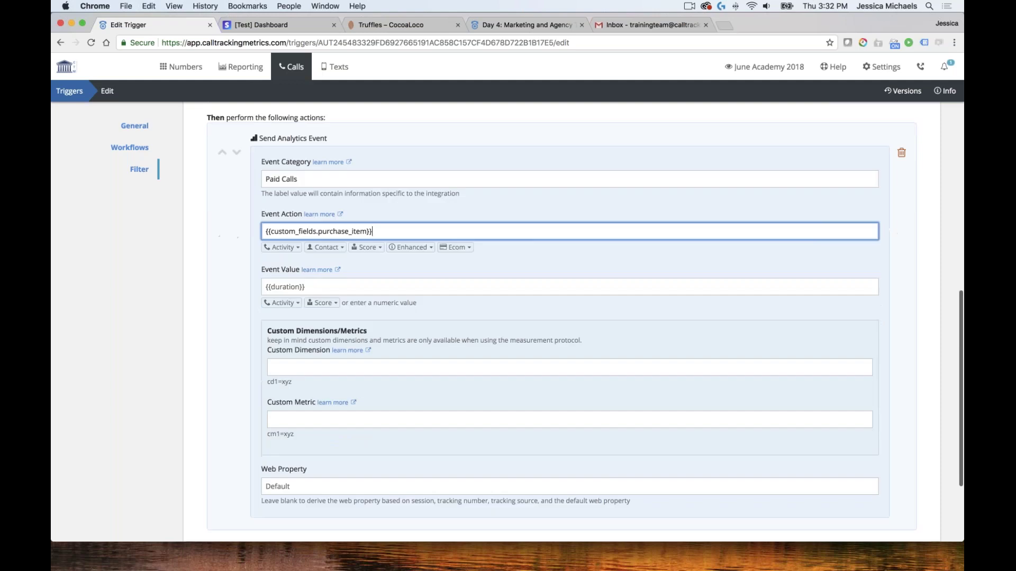
{"action": "scroll", "coordinate": [573, 323], "scroll_direction": "down", "scroll_amount": 1}
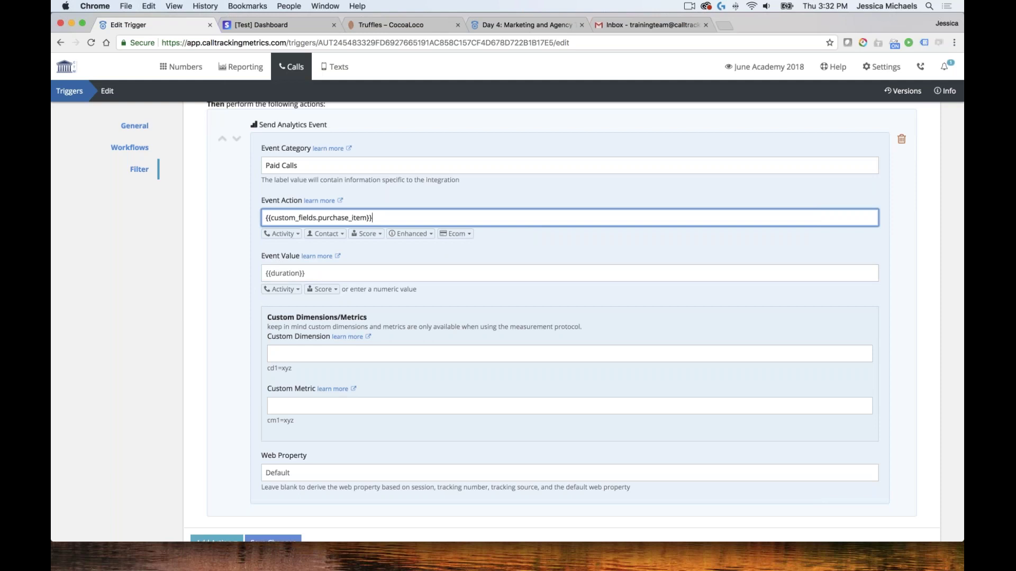
{"action": "left_click", "coordinate": [322, 289]}
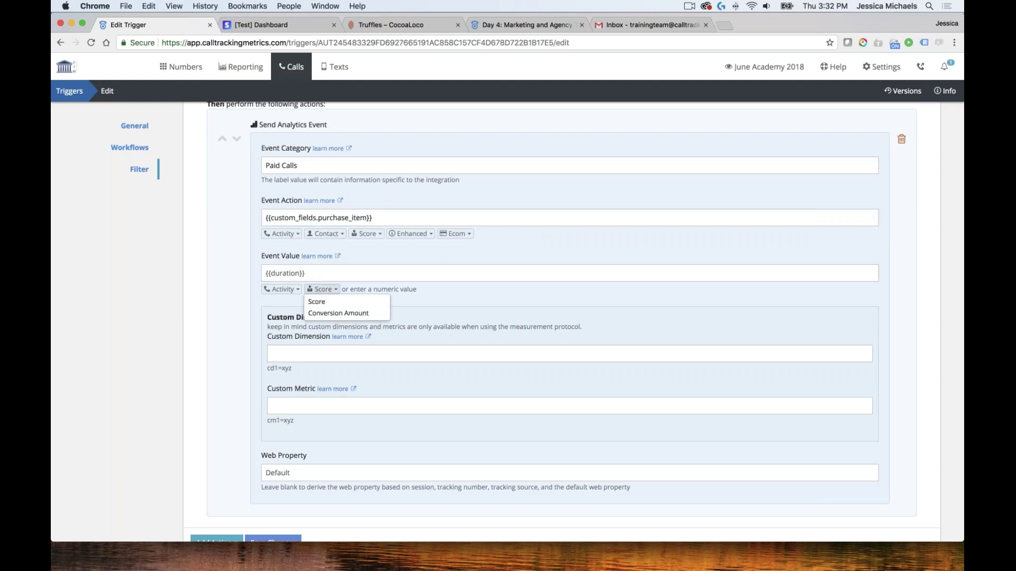
{"action": "left_click", "coordinate": [362, 313]}
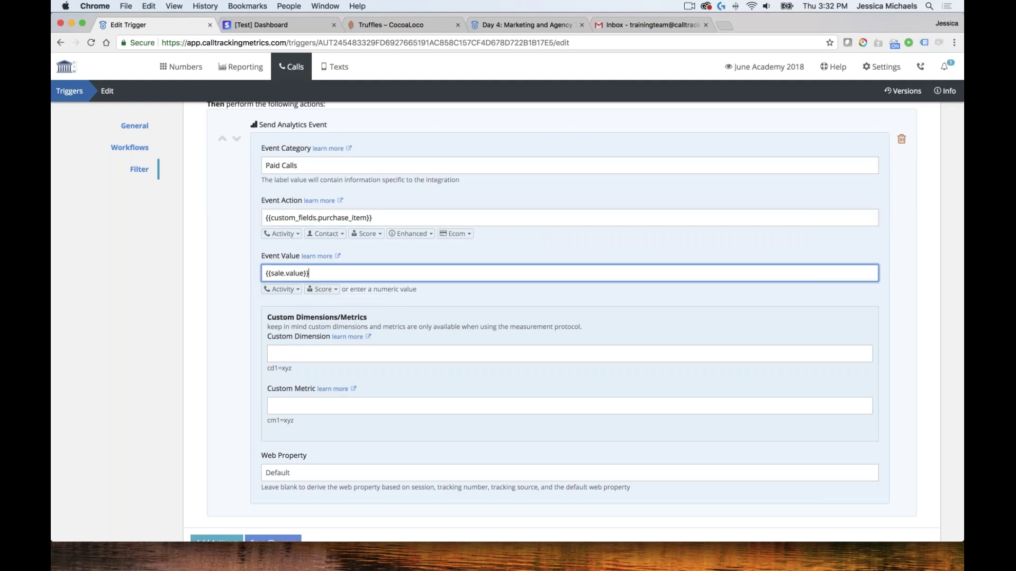
{"action": "scroll", "coordinate": [313, 393], "scroll_direction": "down", "scroll_amount": 5}
Save the PPC event trigger and return to the Triggers list showing it beside Ecom Event
{"action": "left_click", "coordinate": [271, 424]}
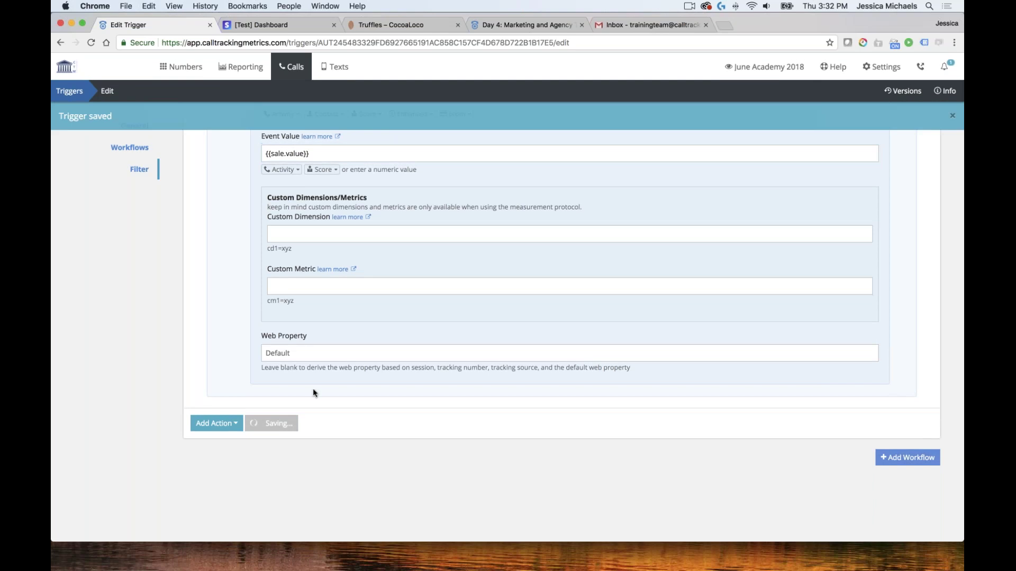
{"action": "scroll", "coordinate": [292, 394], "scroll_direction": "up", "scroll_amount": 15}
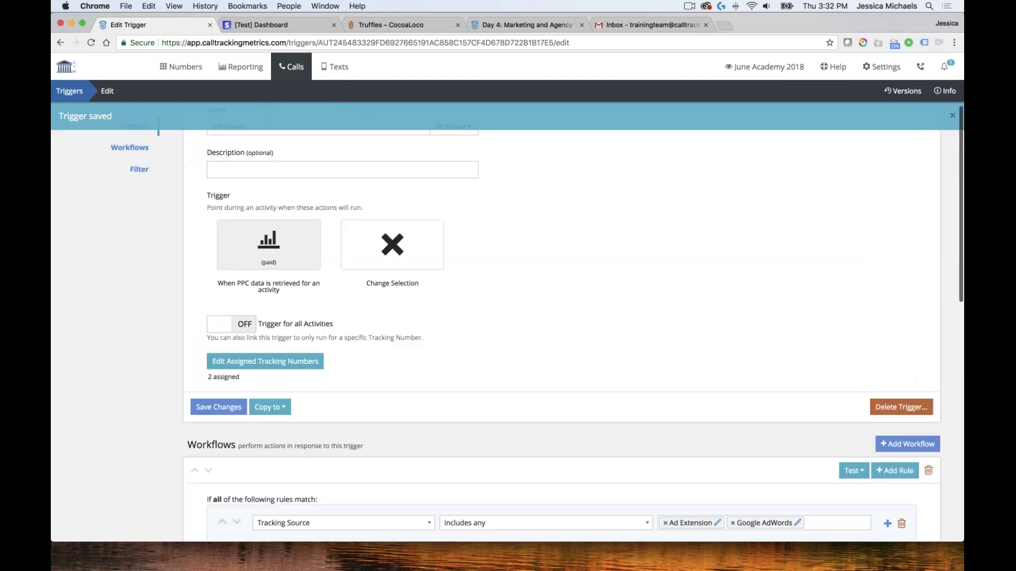
{"action": "scroll", "coordinate": [561, 317], "scroll_direction": "down", "scroll_amount": 3}
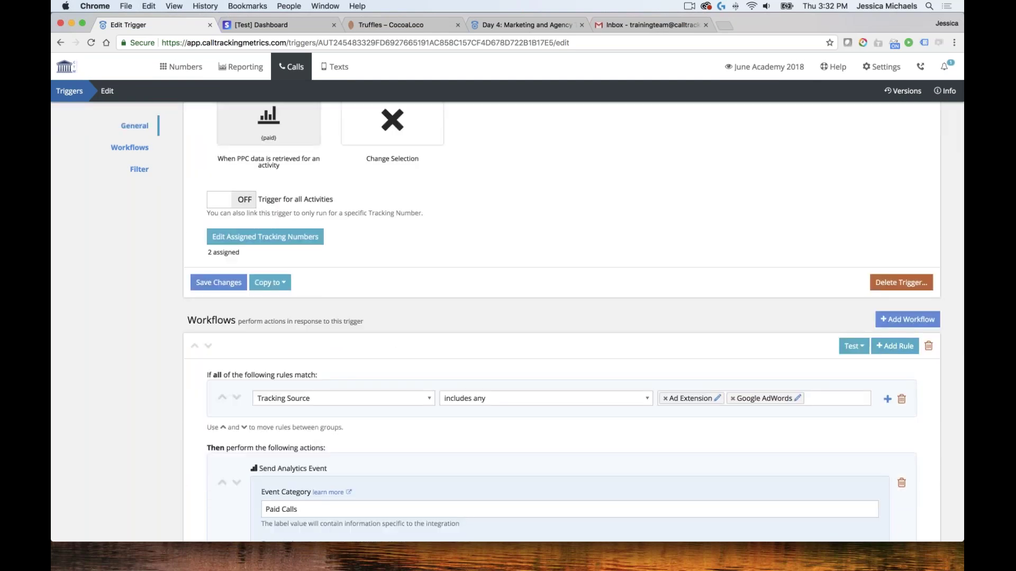
{"action": "left_click", "coordinate": [69, 91]}
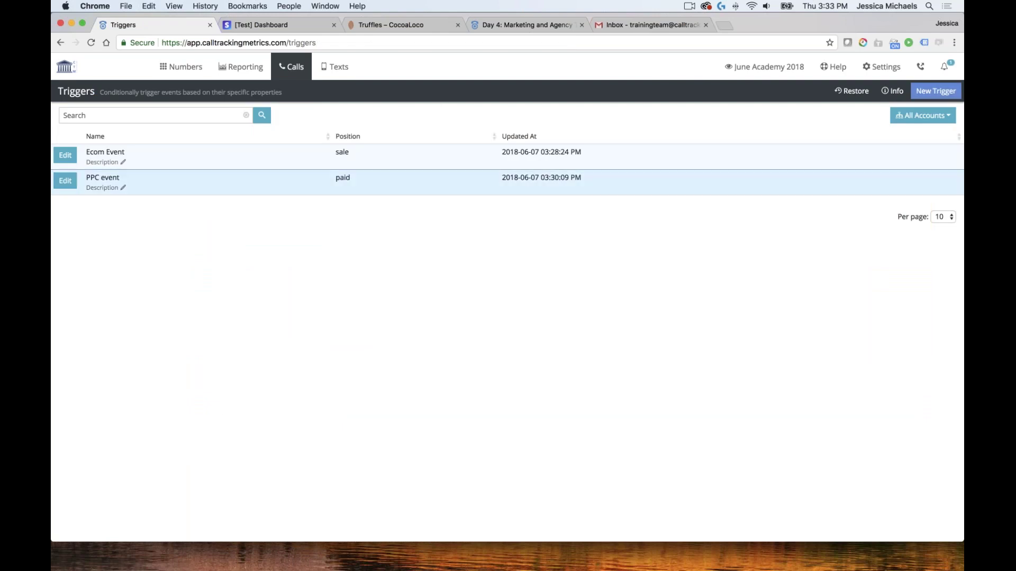
Switch to the Cocoa Loco account and review its Google AdWords Text Message Response trigger
{"action": "left_click", "coordinate": [765, 67]}
{"action": "left_click", "coordinate": [673, 158]}
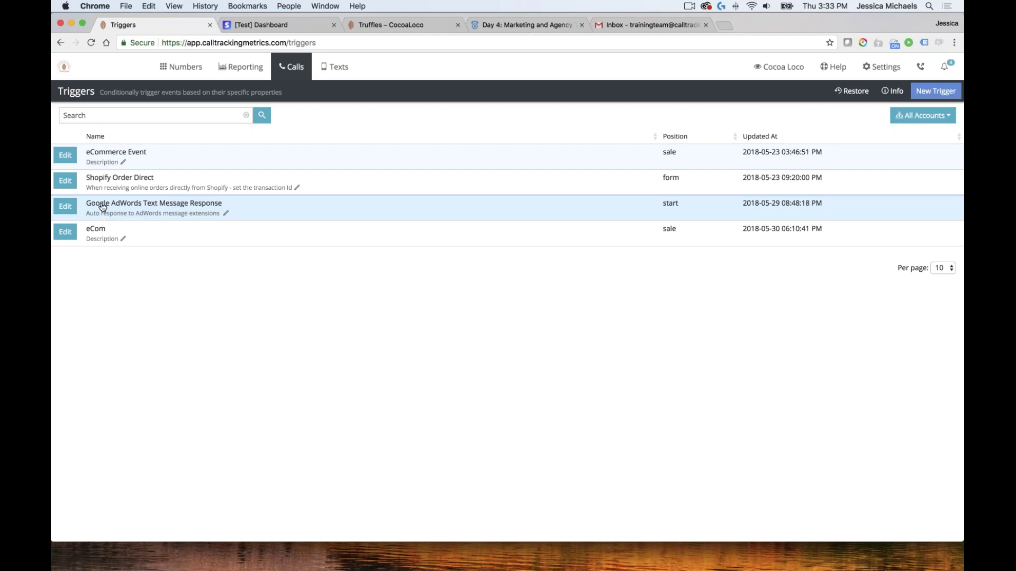
{"action": "left_click", "coordinate": [65, 206]}
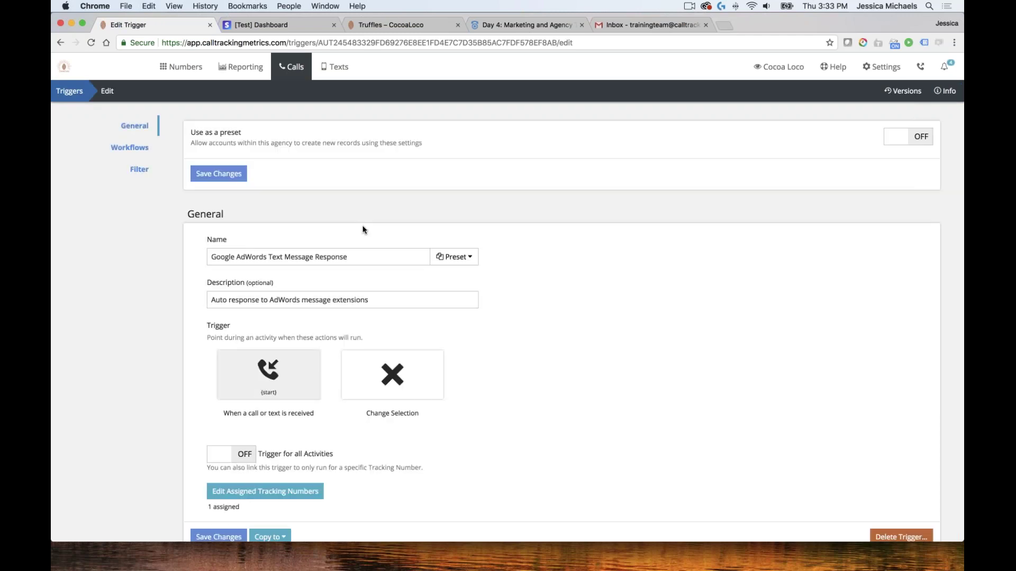
{"action": "scroll", "coordinate": [222, 227], "scroll_direction": "down", "scroll_amount": 3}
{"action": "scroll", "coordinate": [476, 306], "scroll_direction": "down", "scroll_amount": 5}
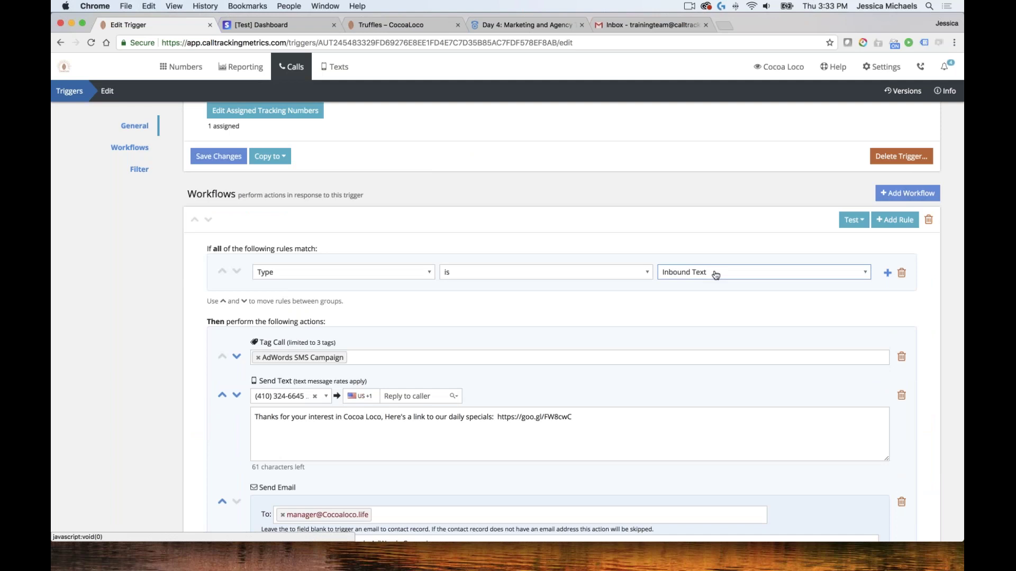
{"action": "scroll", "coordinate": [458, 310], "scroll_direction": "down", "scroll_amount": 3}
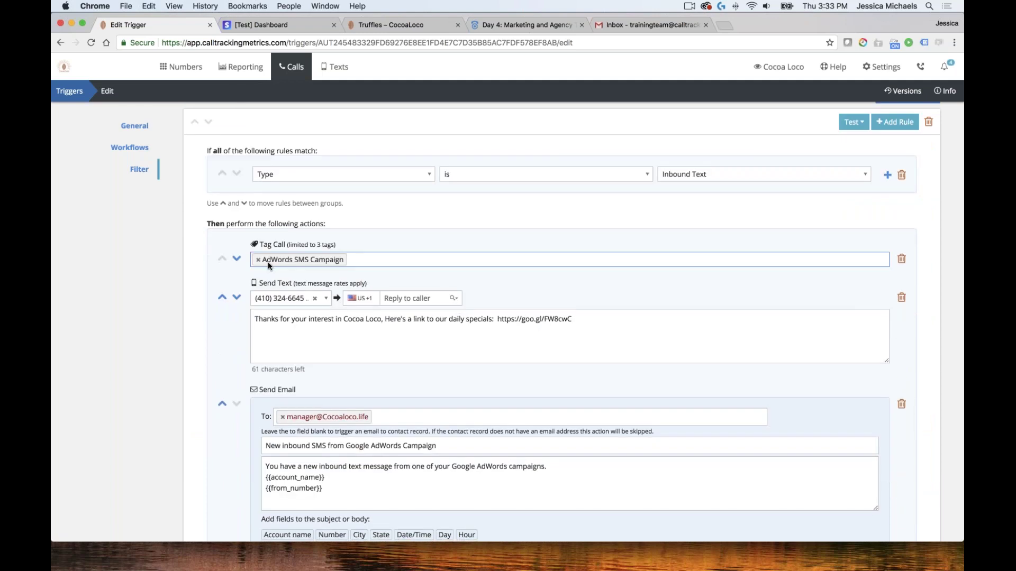
{"action": "scroll", "coordinate": [384, 256], "scroll_direction": "down", "scroll_amount": 1}
{"action": "scroll", "coordinate": [370, 254], "scroll_direction": "down", "scroll_amount": 1}
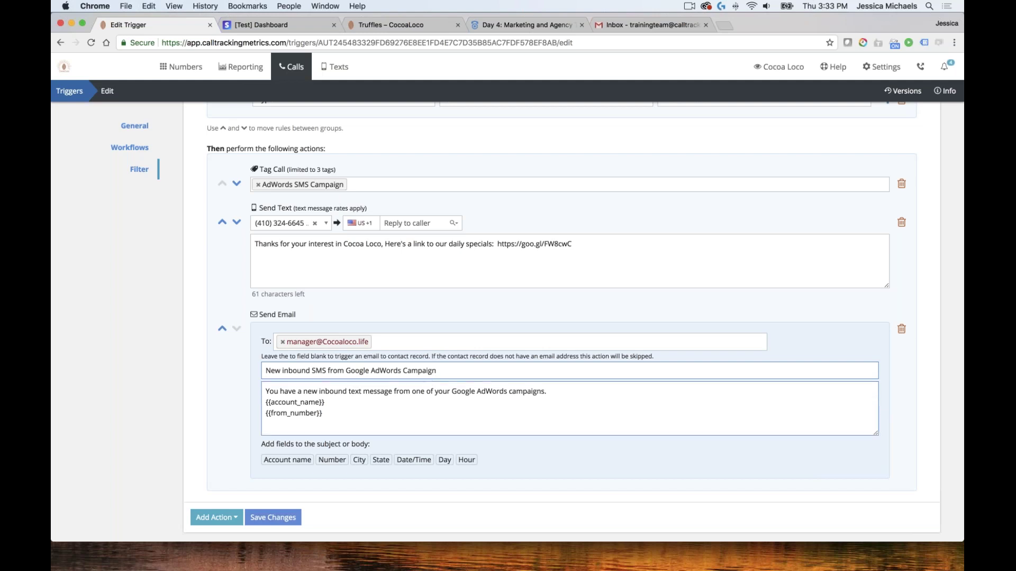
{"action": "scroll", "coordinate": [431, 378], "scroll_direction": "up", "scroll_amount": 3}
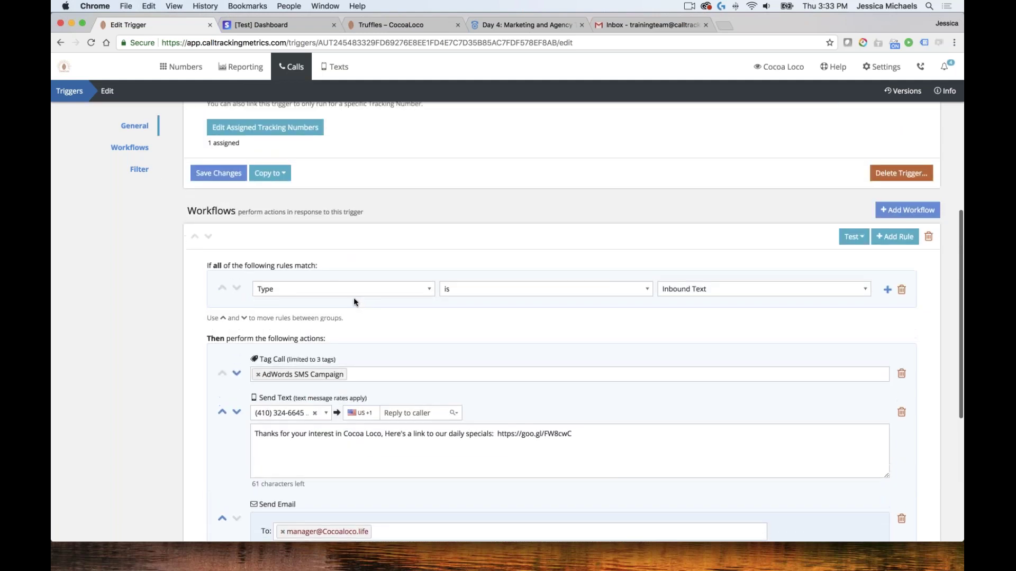
{"action": "scroll", "coordinate": [353, 297], "scroll_direction": "down", "scroll_amount": 5}
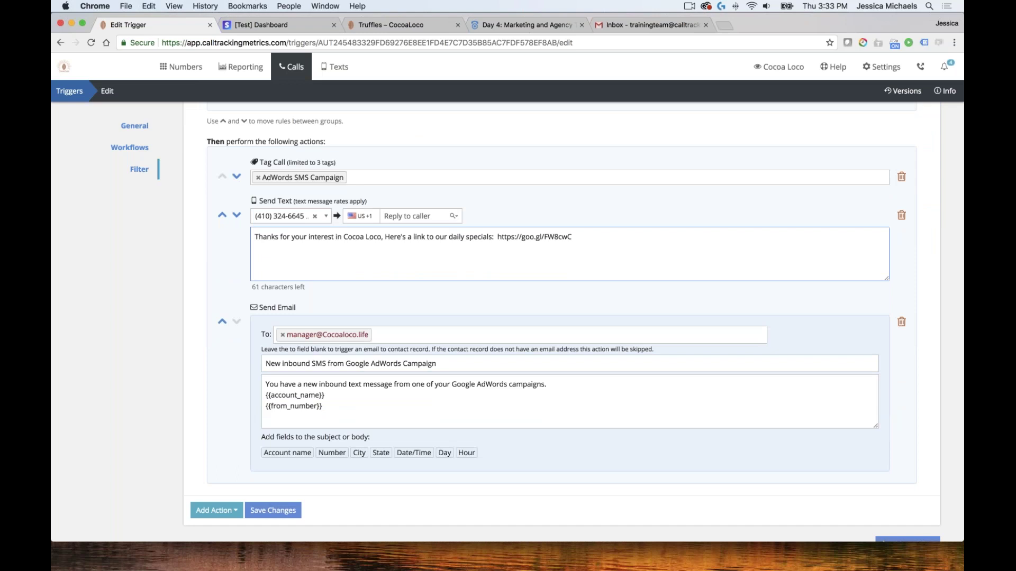
Move the Send Text action below Send Email and back, then return to the triggers list
{"action": "left_click", "coordinate": [236, 215]}
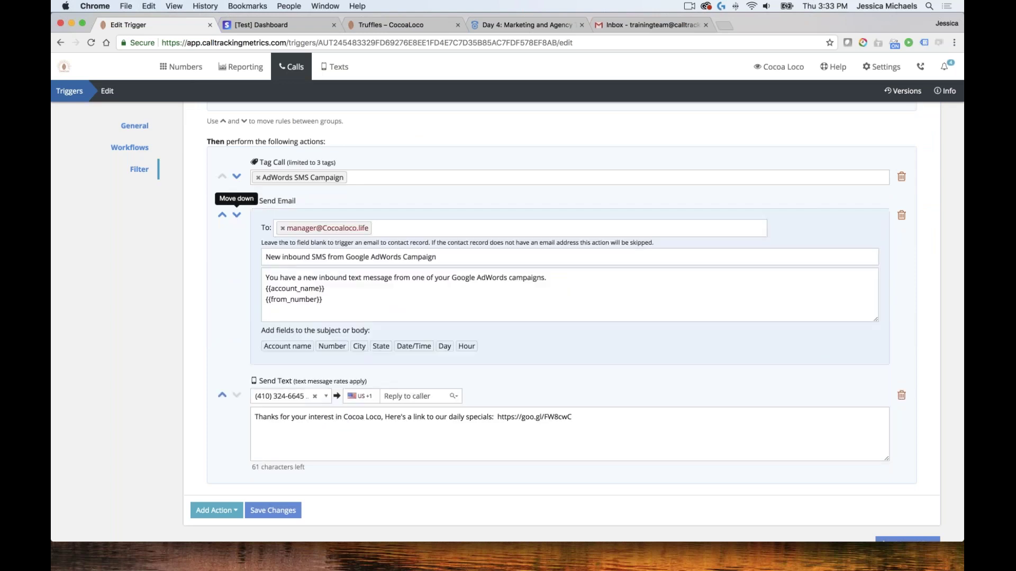
{"action": "left_click", "coordinate": [222, 389]}
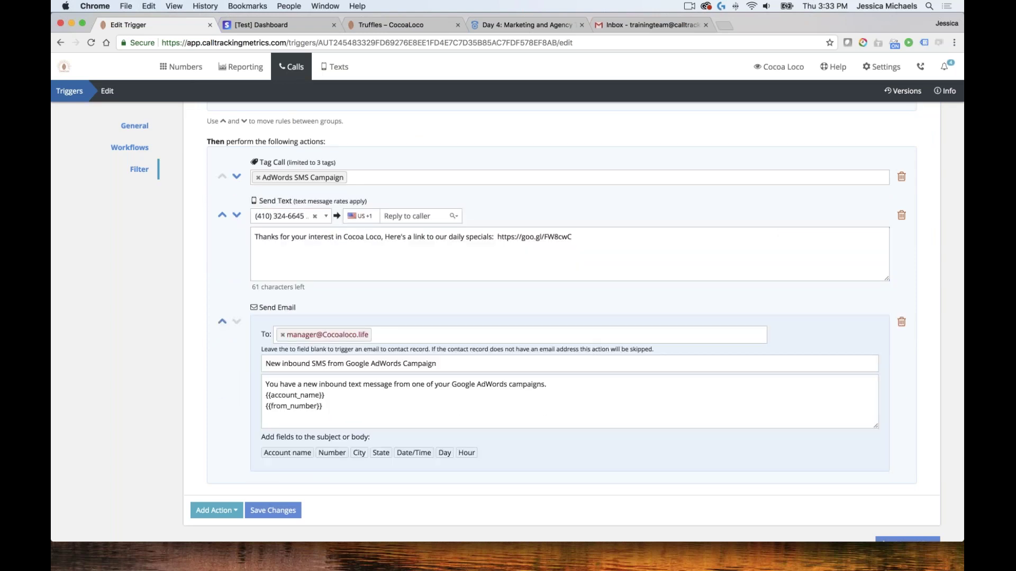
{"action": "left_click", "coordinate": [69, 91]}
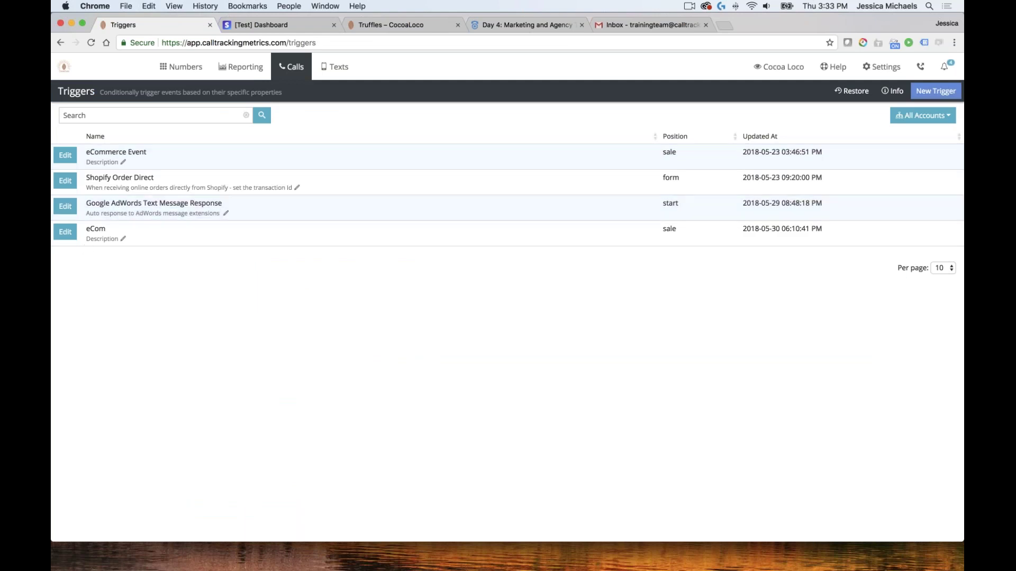
Review the eCommerce Event trigger's Analytics Transaction and Item Event actions, then go back to triggers
{"action": "left_click", "coordinate": [63, 156]}
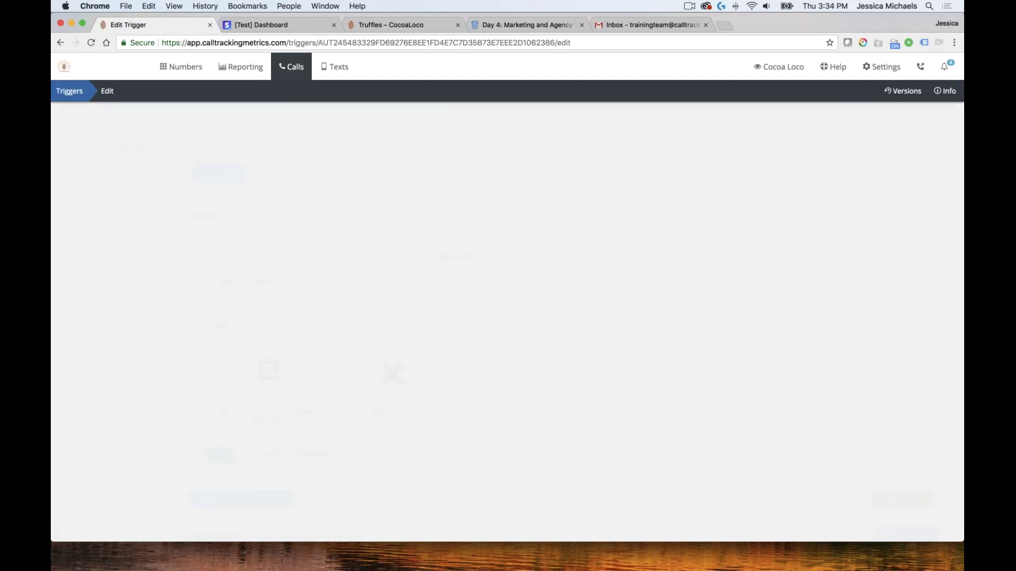
{"action": "scroll", "coordinate": [580, 324], "scroll_direction": "down", "scroll_amount": 10}
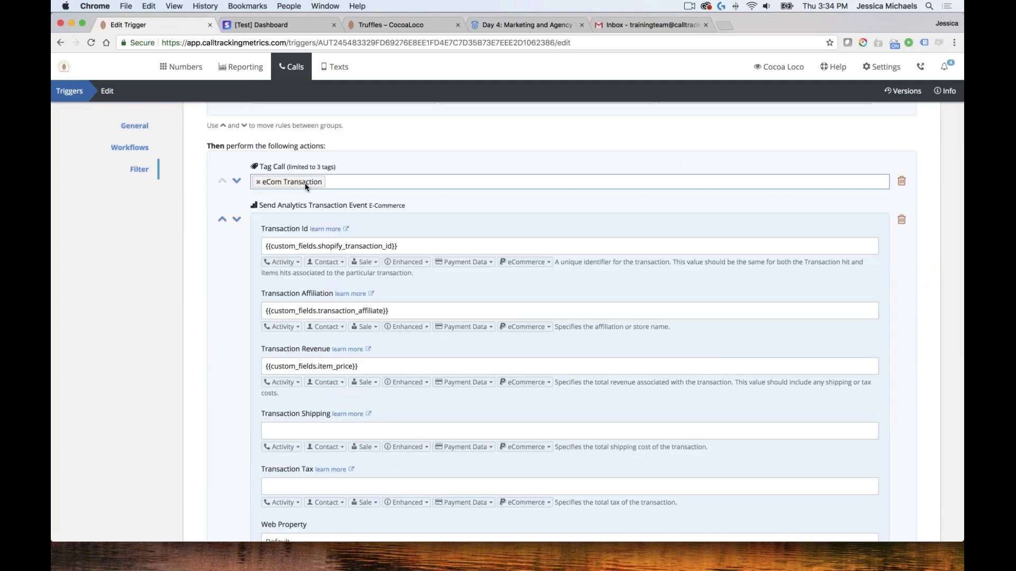
{"action": "scroll", "coordinate": [318, 302], "scroll_direction": "down", "scroll_amount": 1}
{"action": "scroll", "coordinate": [384, 320], "scroll_direction": "down", "scroll_amount": 10}
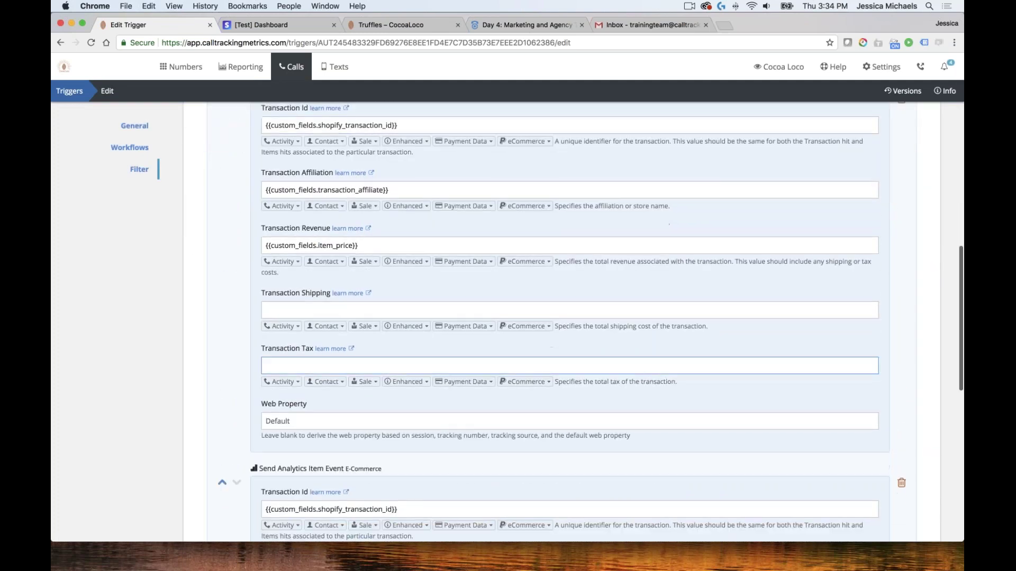
{"action": "left_click", "coordinate": [70, 91]}
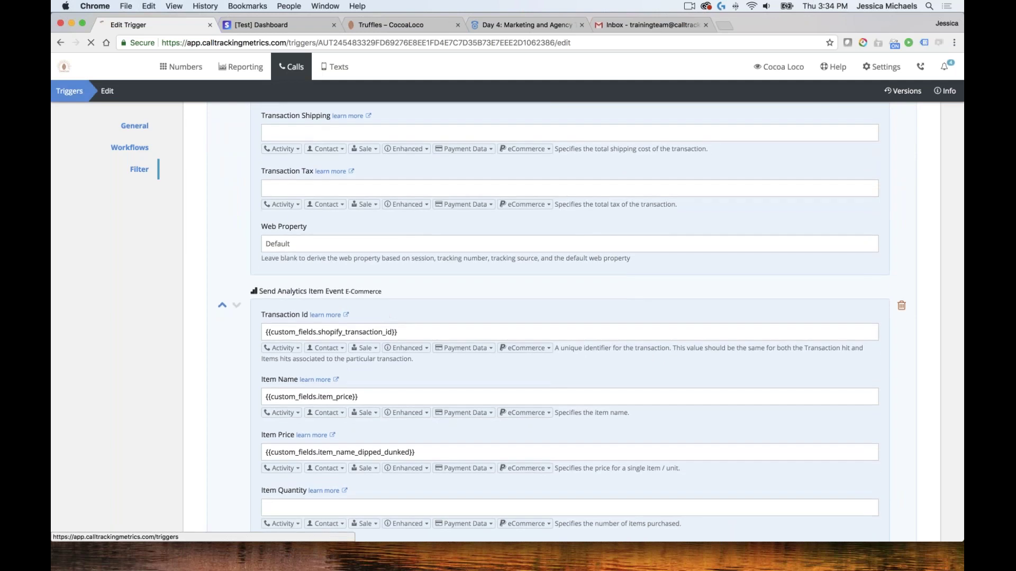
Open the Shopify Order Direct trigger and scroll through its General and Workflows sections
{"action": "left_click", "coordinate": [64, 181]}
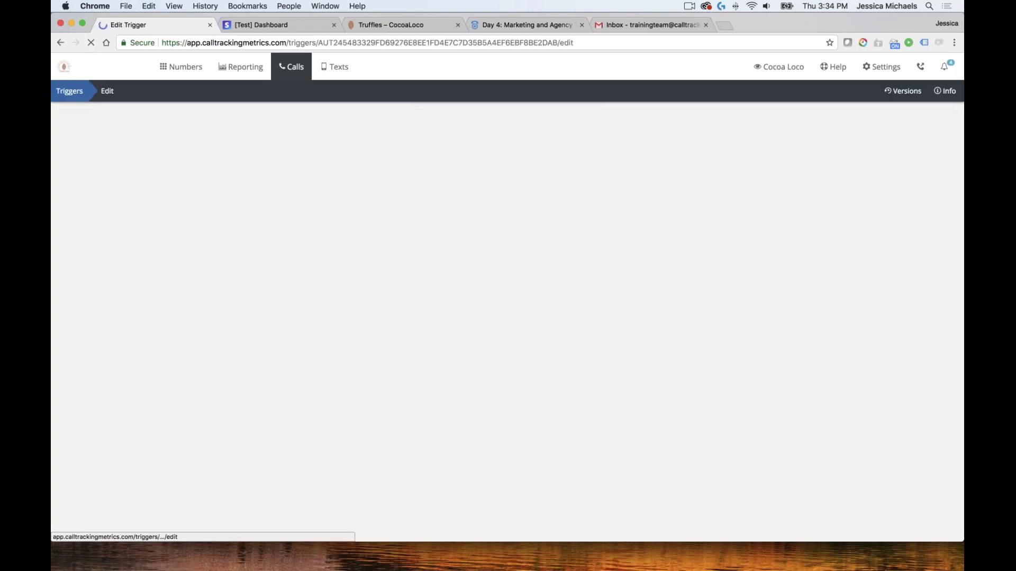
{"action": "scroll", "coordinate": [443, 210], "scroll_direction": "down", "scroll_amount": 7}
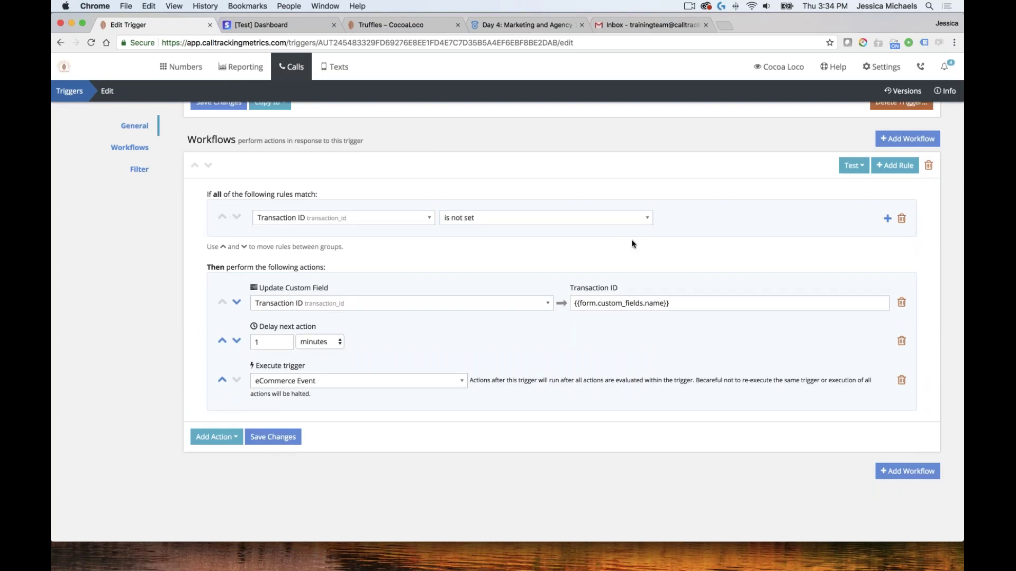
{"action": "scroll", "coordinate": [631, 239], "scroll_direction": "down", "scroll_amount": 1}
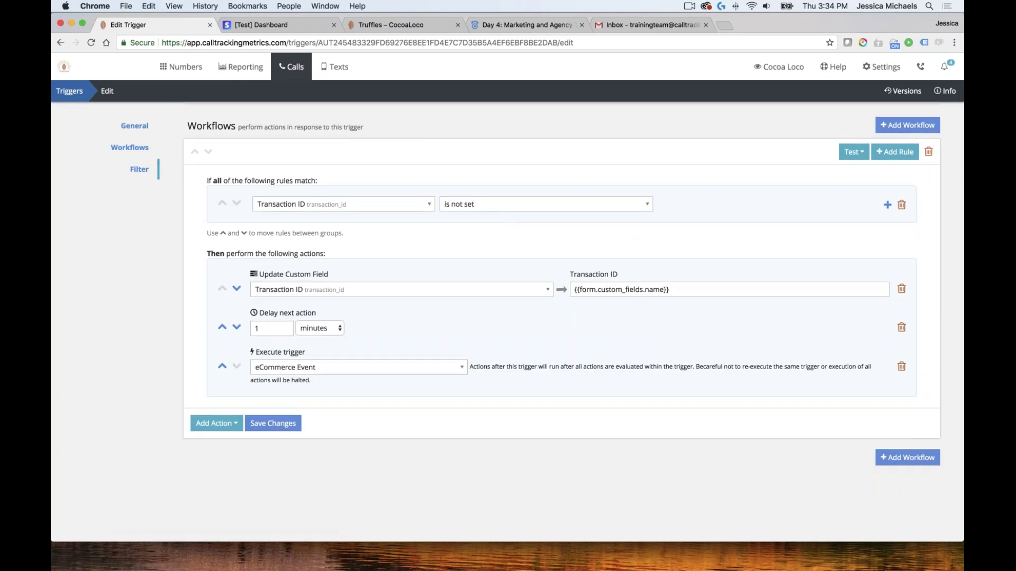
{"action": "scroll", "coordinate": [345, 232], "scroll_direction": "up", "scroll_amount": 3}
{"action": "scroll", "coordinate": [345, 232], "scroll_direction": "up", "scroll_amount": 1}
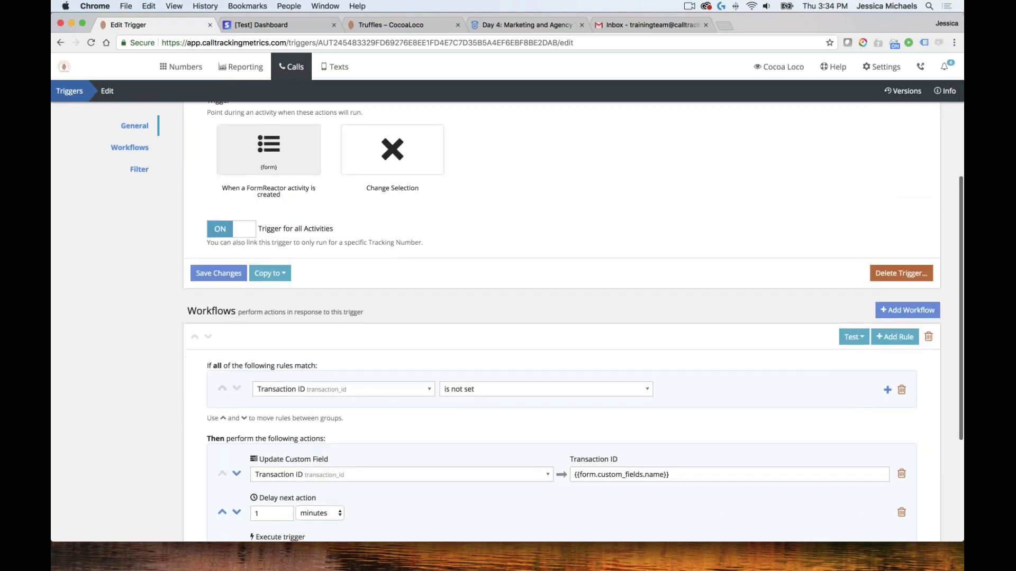
{"action": "scroll", "coordinate": [429, 225], "scroll_direction": "up", "scroll_amount": 2}
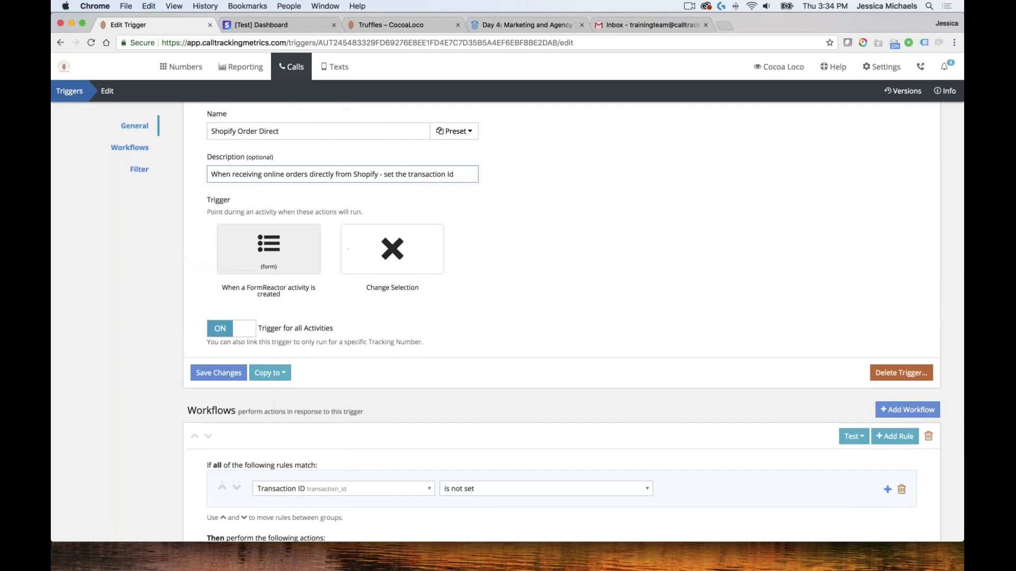
{"action": "scroll", "coordinate": [341, 195], "scroll_direction": "down", "scroll_amount": 2}
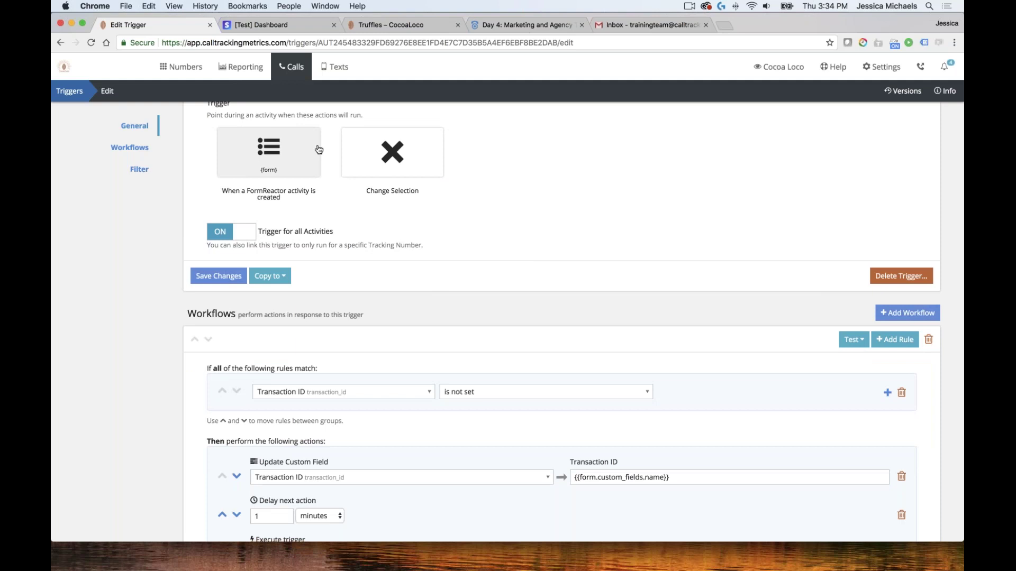
{"action": "scroll", "coordinate": [284, 308], "scroll_direction": "down", "scroll_amount": 2}
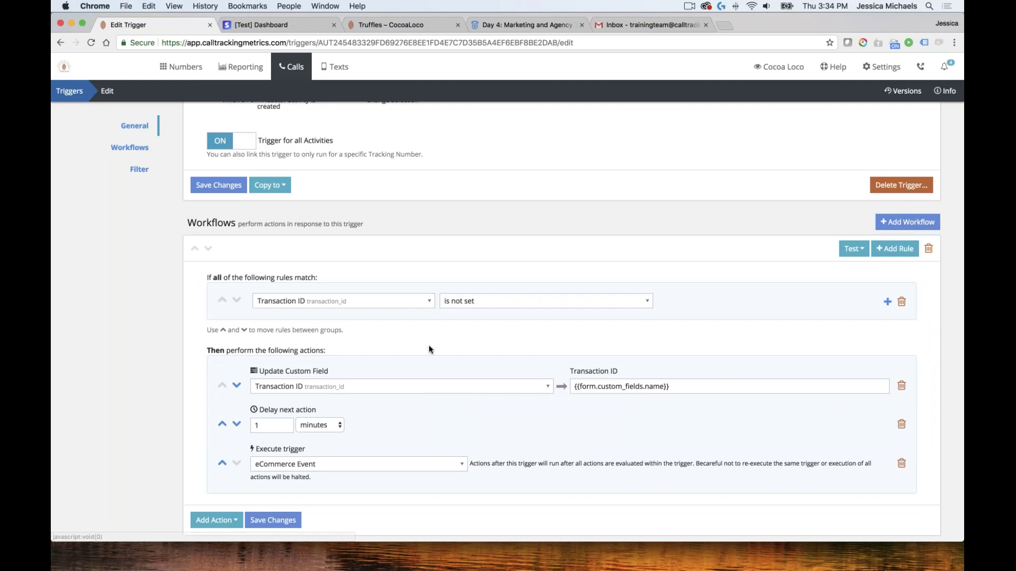
{"action": "scroll", "coordinate": [429, 345], "scroll_direction": "down", "scroll_amount": 2}
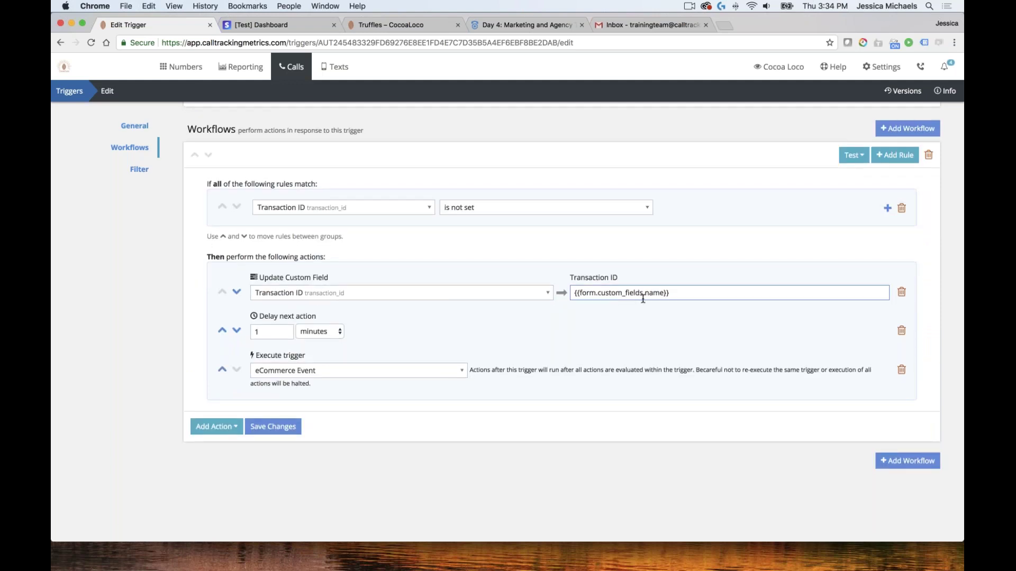
Inspect the Transaction ID value expression, then return to Cocoa Loco's triggers list
{"action": "left_click", "coordinate": [287, 332]}
{"action": "key", "text": "Tab"}
{"action": "key", "text": "Tab"}
{"action": "key", "text": "Tab"}
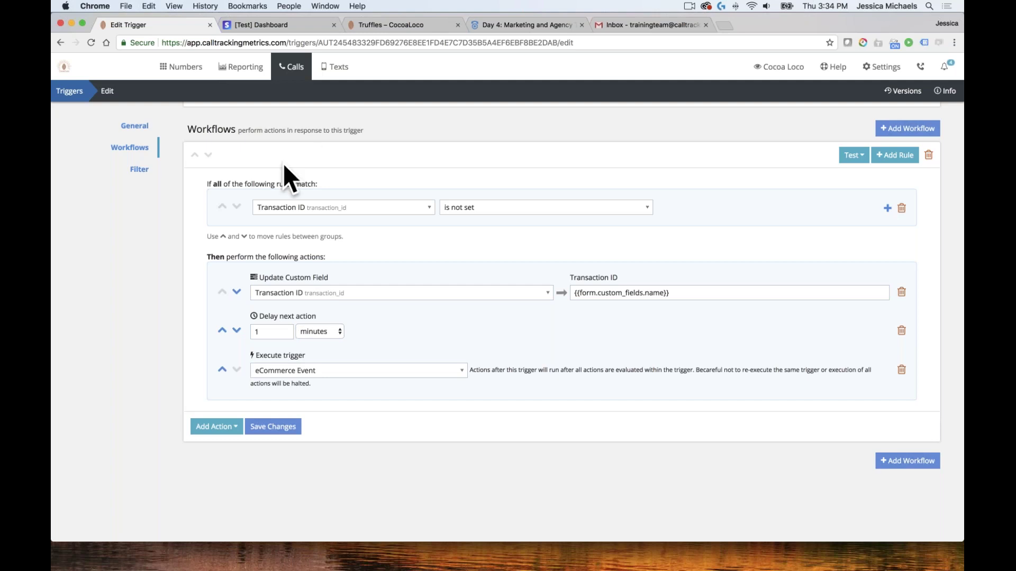
{"action": "left_click", "coordinate": [656, 296]}
{"action": "scroll", "coordinate": [447, 217], "scroll_direction": "up", "scroll_amount": 5}
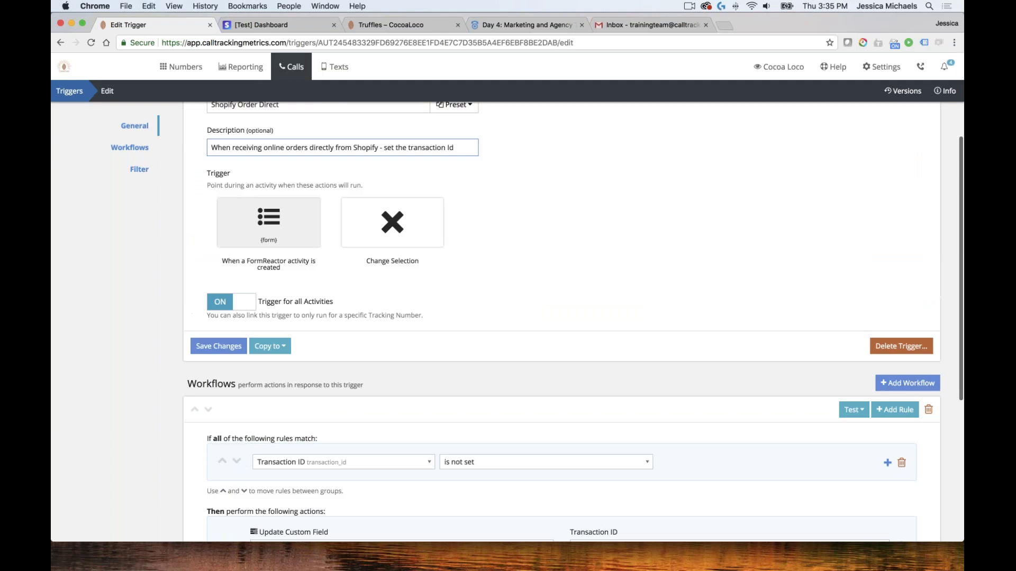
{"action": "scroll", "coordinate": [573, 322], "scroll_direction": "up", "scroll_amount": 1}
{"action": "left_click", "coordinate": [73, 95]}
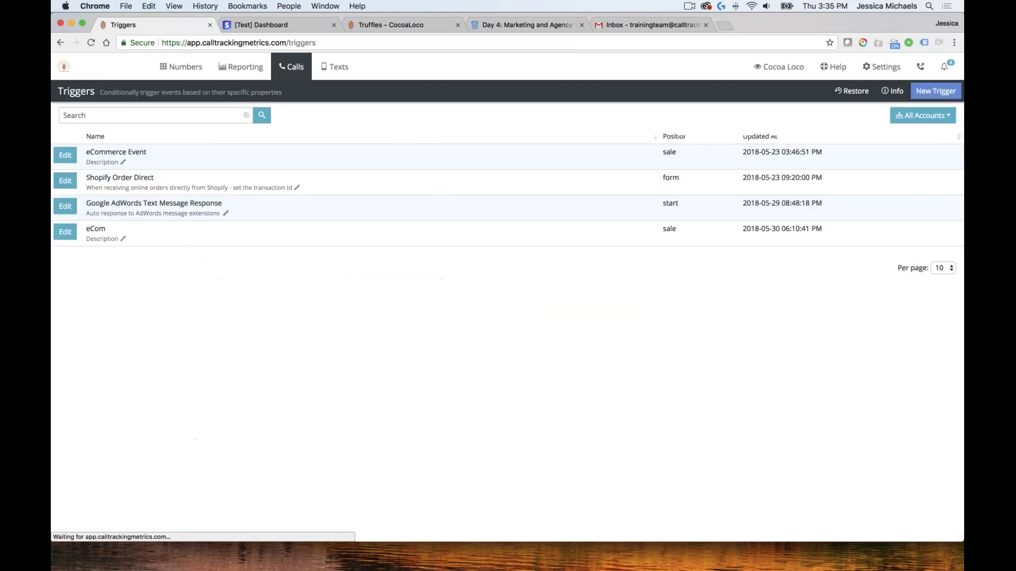
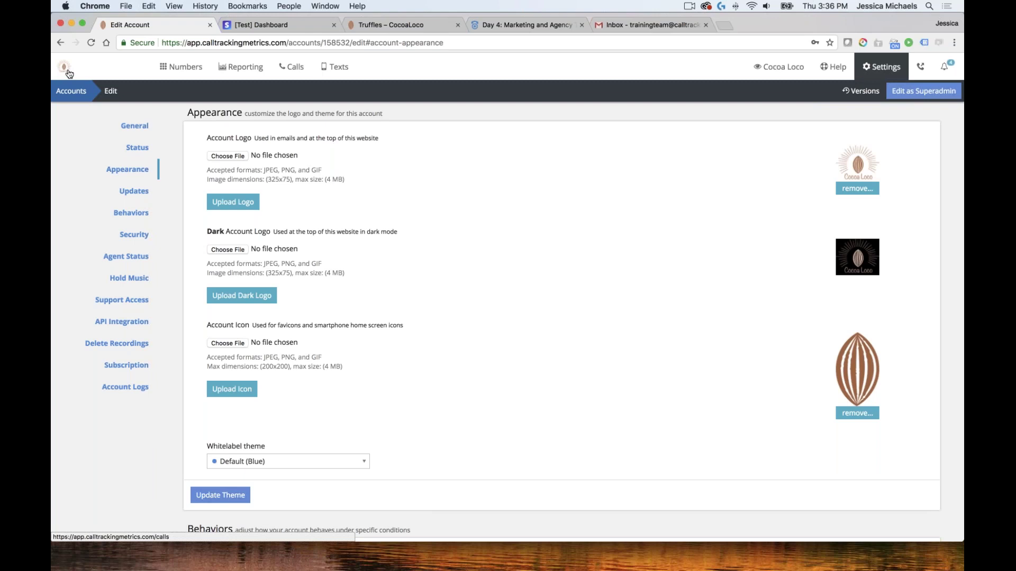
{"action": "scroll", "coordinate": [68, 74], "scroll_direction": "up", "scroll_amount": 1}
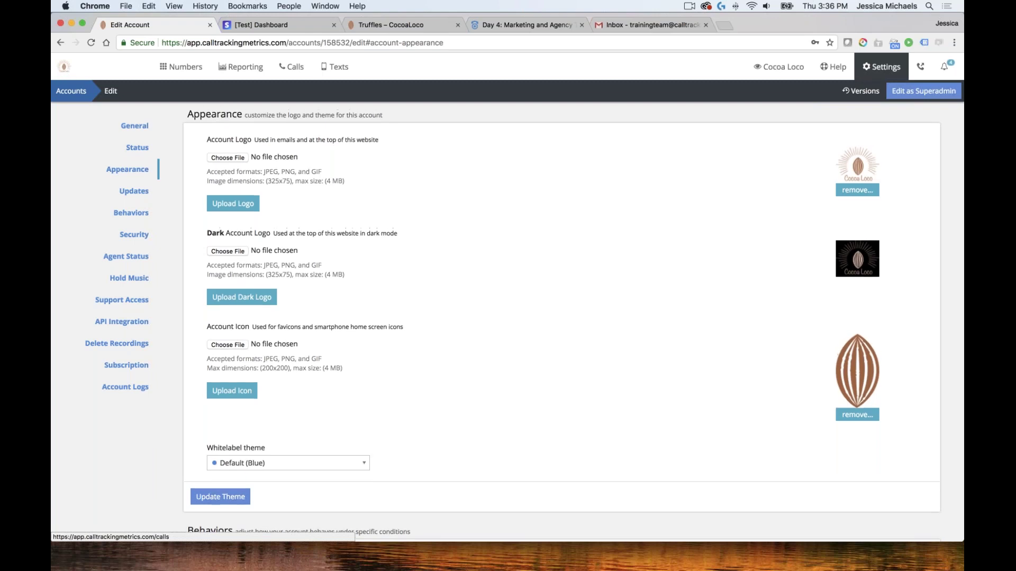
{"action": "scroll", "coordinate": [64, 67], "scroll_direction": "down", "scroll_amount": 1}
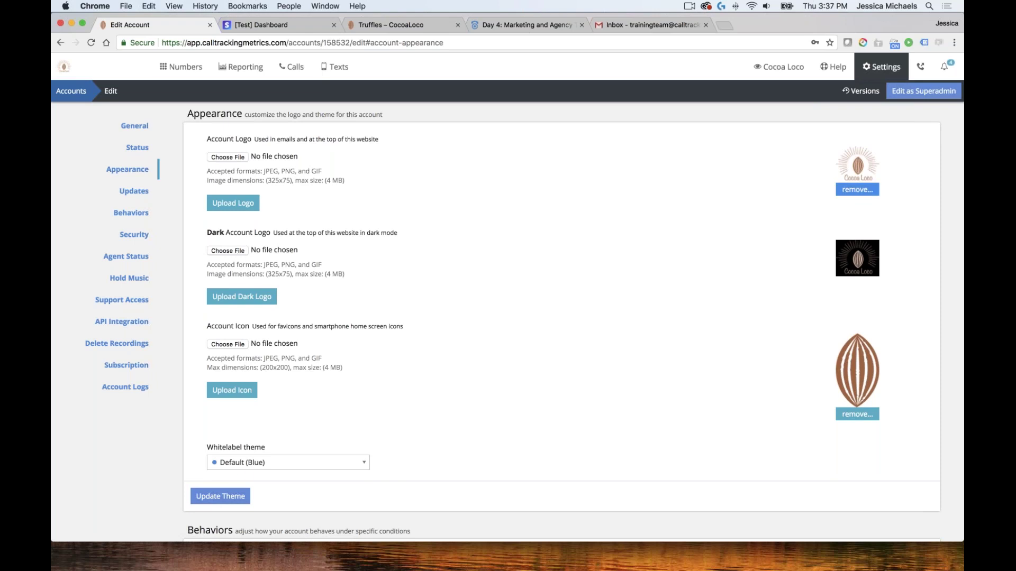
{"action": "left_click", "coordinate": [881, 67]}
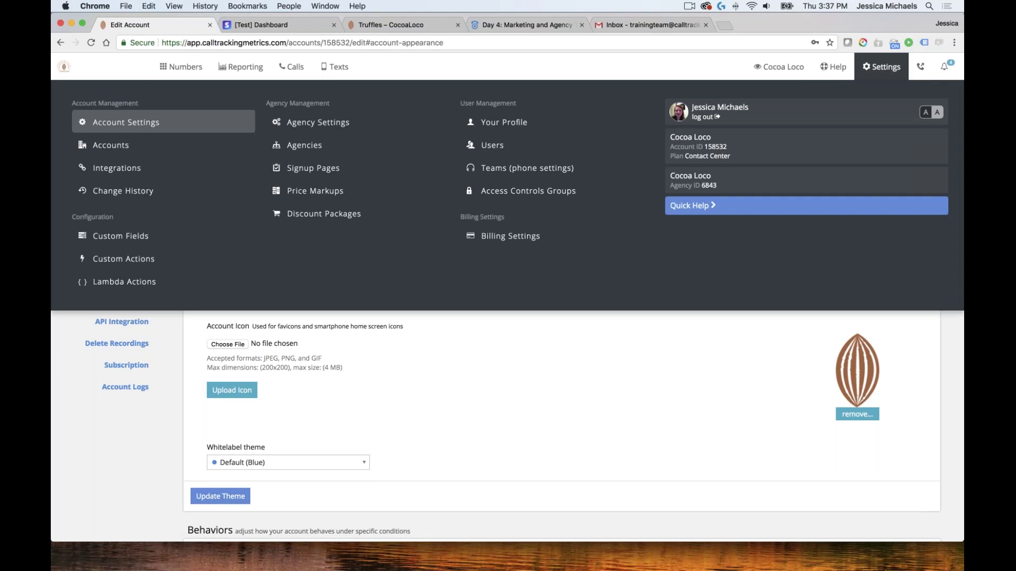
{"action": "left_click", "coordinate": [925, 113]}
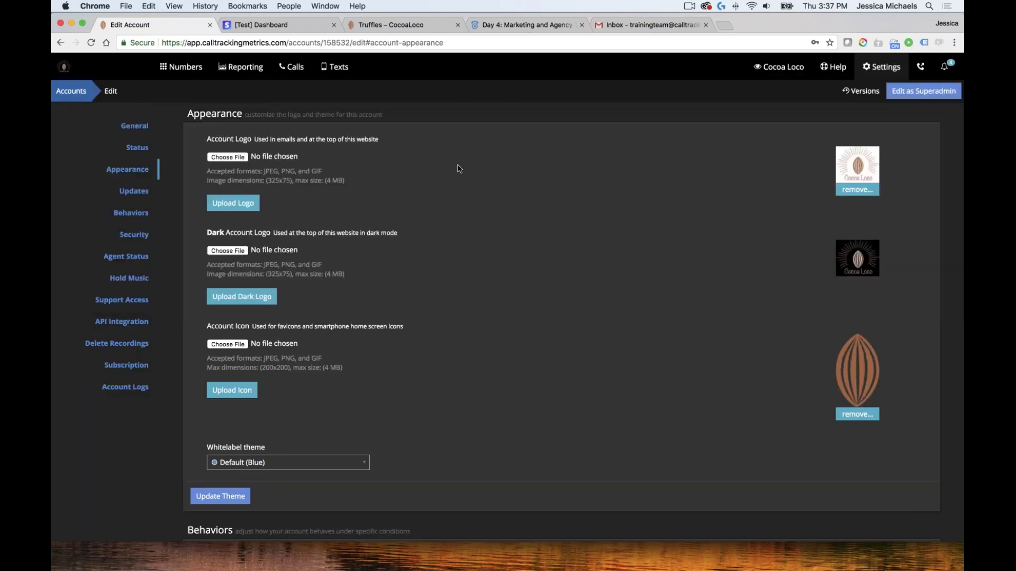
{"action": "scroll", "coordinate": [456, 166], "scroll_direction": "up", "scroll_amount": 10}
{"action": "scroll", "coordinate": [524, 194], "scroll_direction": "up", "scroll_amount": 3}
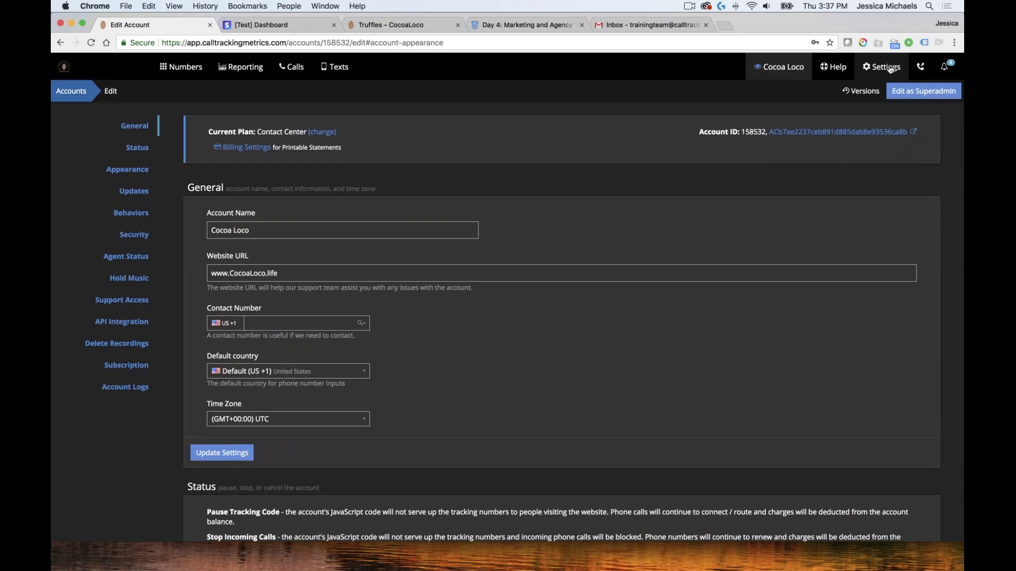
{"action": "mouse_move", "coordinate": [889, 68]}
{"action": "left_click", "coordinate": [937, 113]}
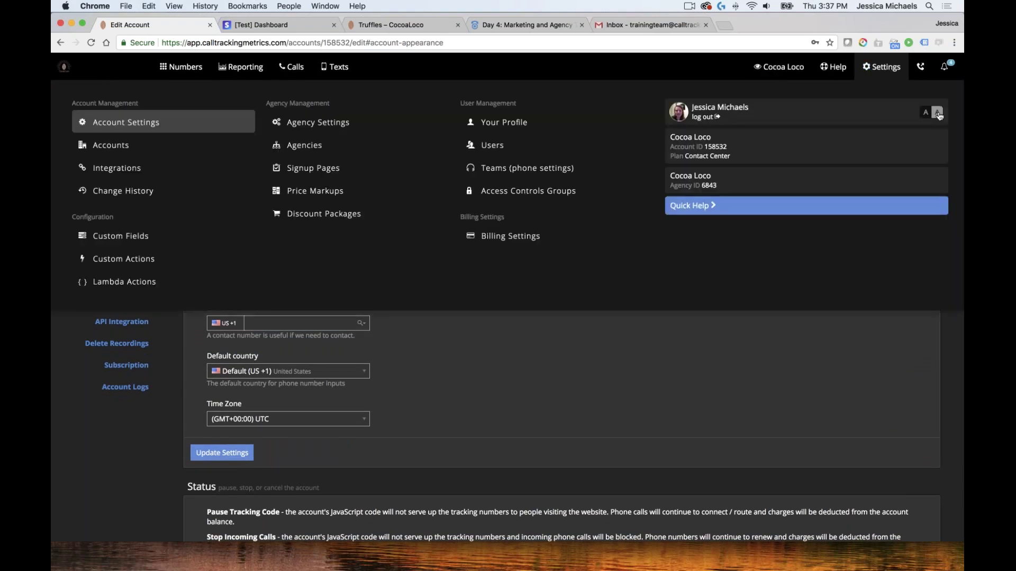
{"action": "scroll", "coordinate": [590, 398], "scroll_direction": "down", "scroll_amount": 12}
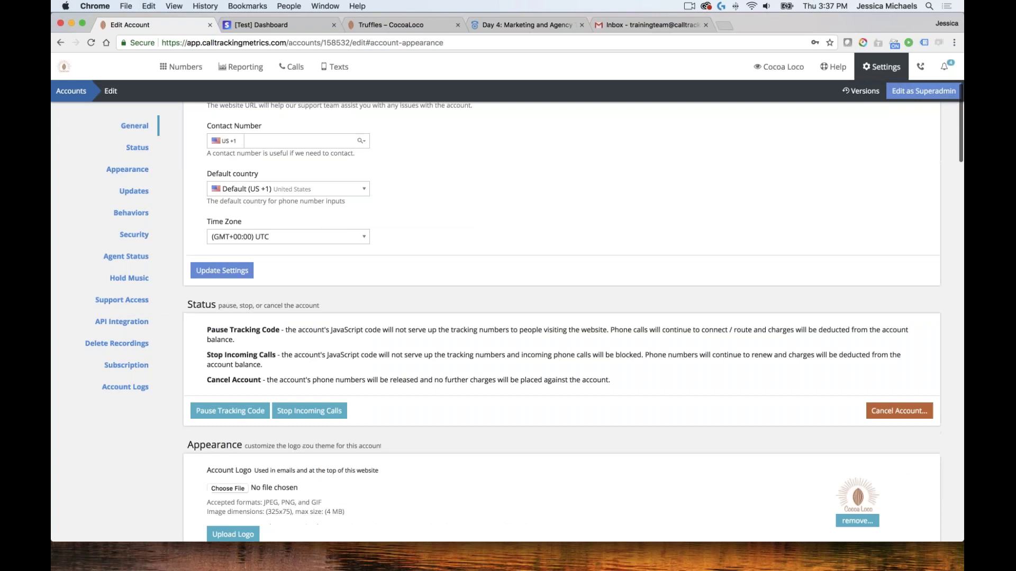
{"action": "scroll", "coordinate": [486, 278], "scroll_direction": "down", "scroll_amount": 2}
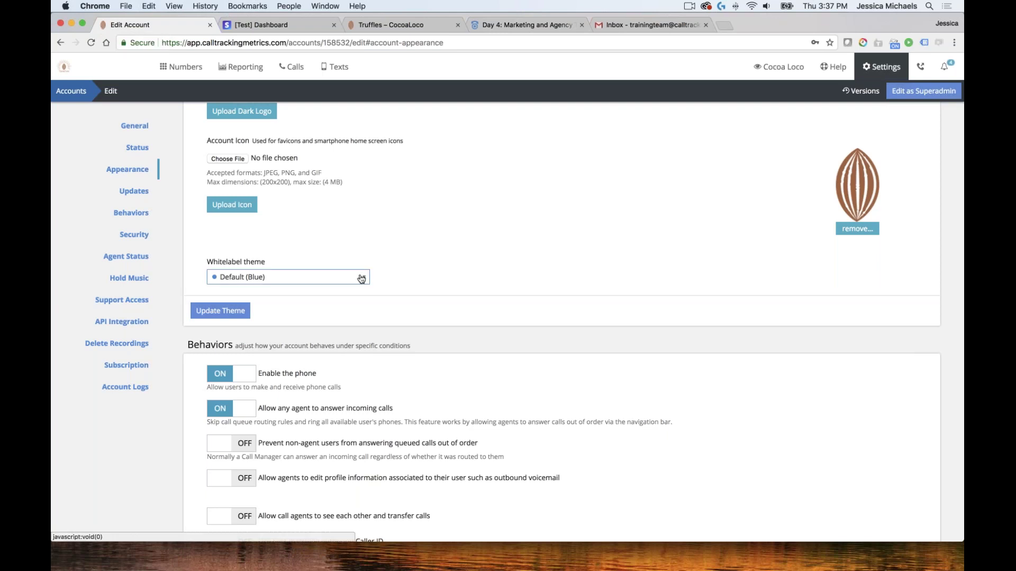
Save Purple as the account's whitelabel theme and switch the interface to dark mode
{"action": "scroll", "coordinate": [288, 270], "scroll_direction": "down", "scroll_amount": 1}
{"action": "left_click", "coordinate": [288, 255]}
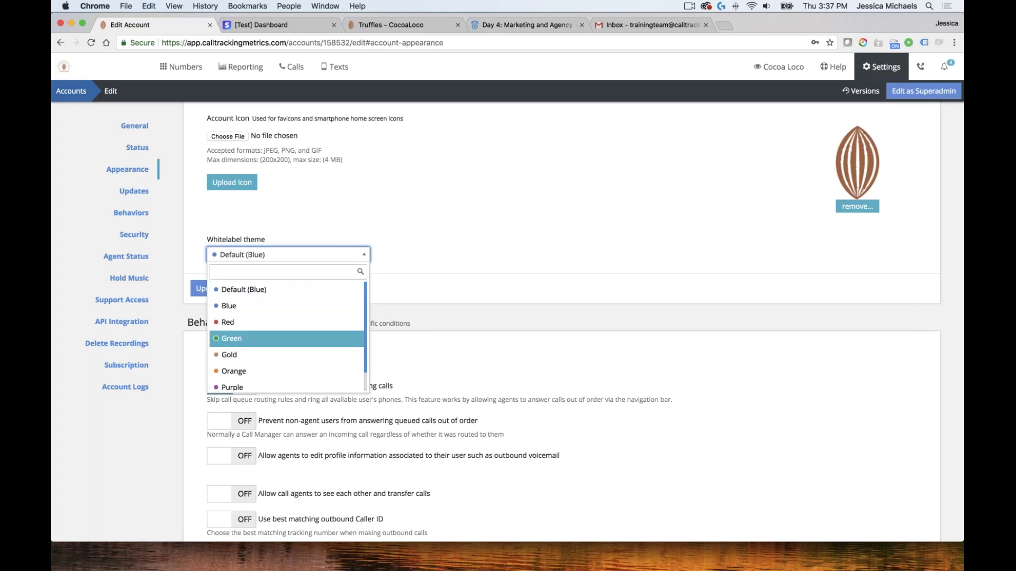
{"action": "scroll", "coordinate": [286, 317], "scroll_direction": "down", "scroll_amount": 1}
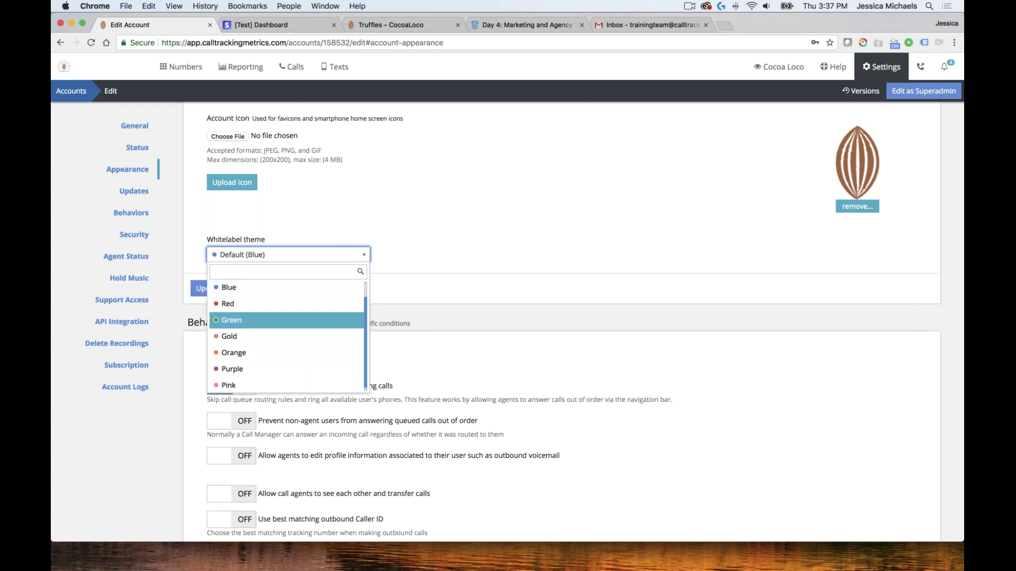
{"action": "left_click", "coordinate": [233, 369]}
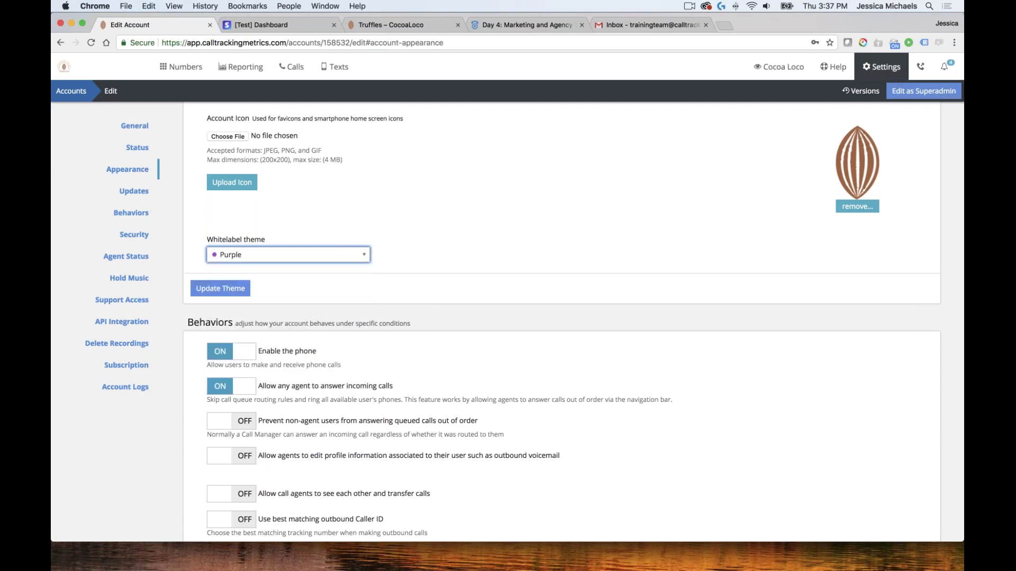
{"action": "left_click", "coordinate": [246, 289]}
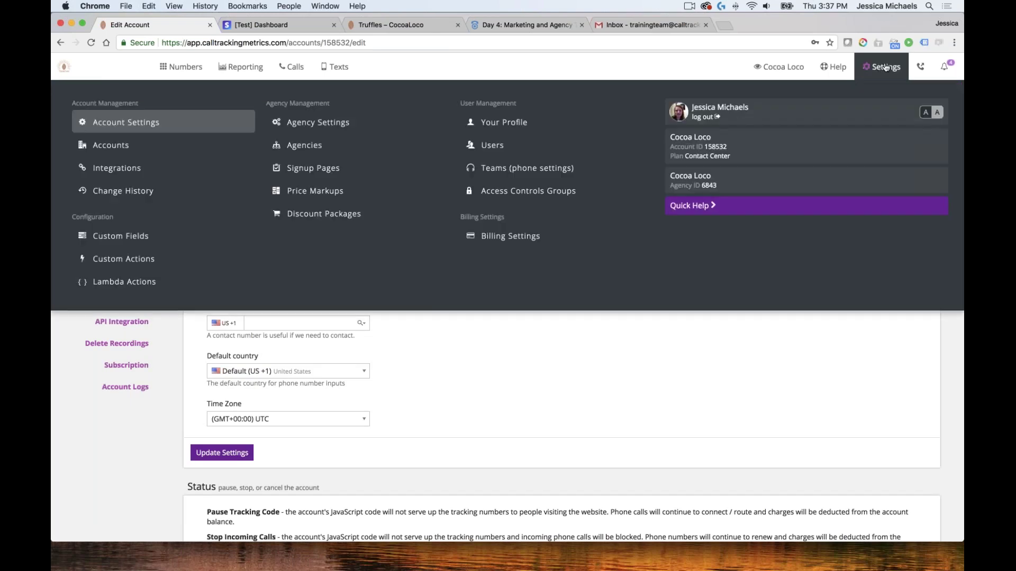
{"action": "left_click", "coordinate": [881, 67]}
{"action": "left_click", "coordinate": [925, 112]}
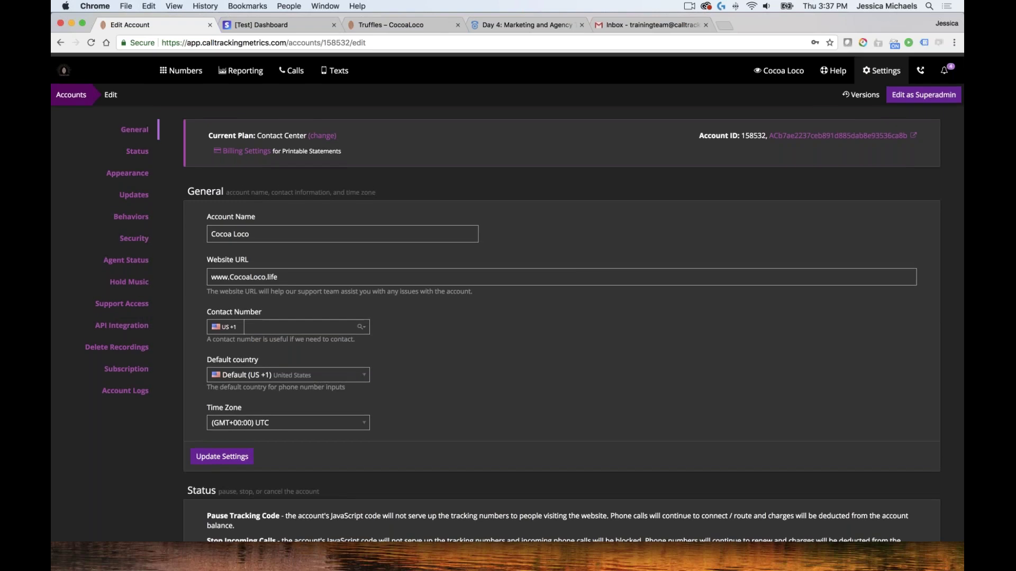
Change the whitelabel theme to Gold and update it
{"action": "scroll", "coordinate": [575, 264], "scroll_direction": "down", "scroll_amount": 5}
{"action": "scroll", "coordinate": [605, 313], "scroll_direction": "down", "scroll_amount": 10}
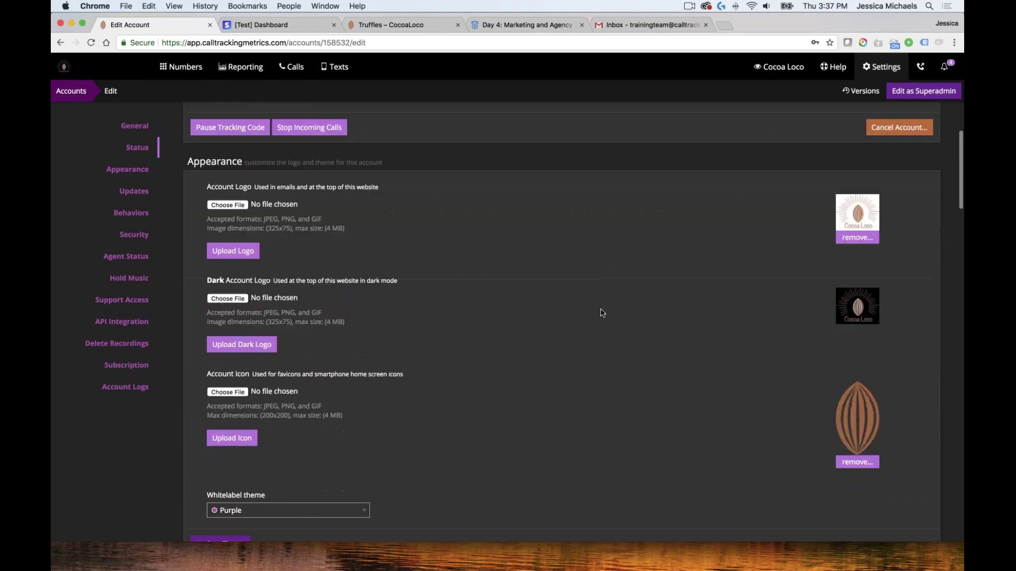
{"action": "left_click", "coordinate": [283, 269]}
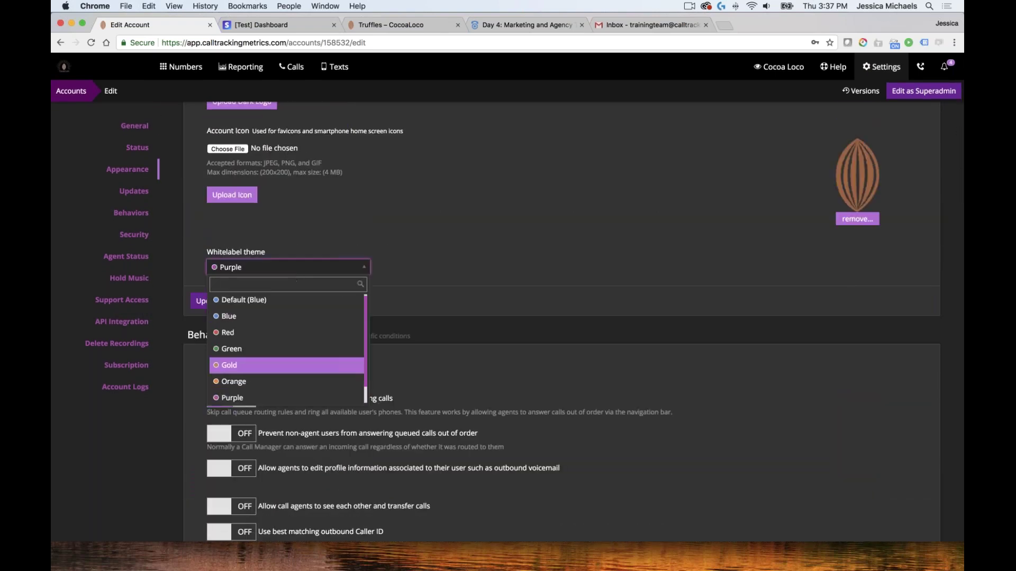
{"action": "left_click", "coordinate": [229, 365]}
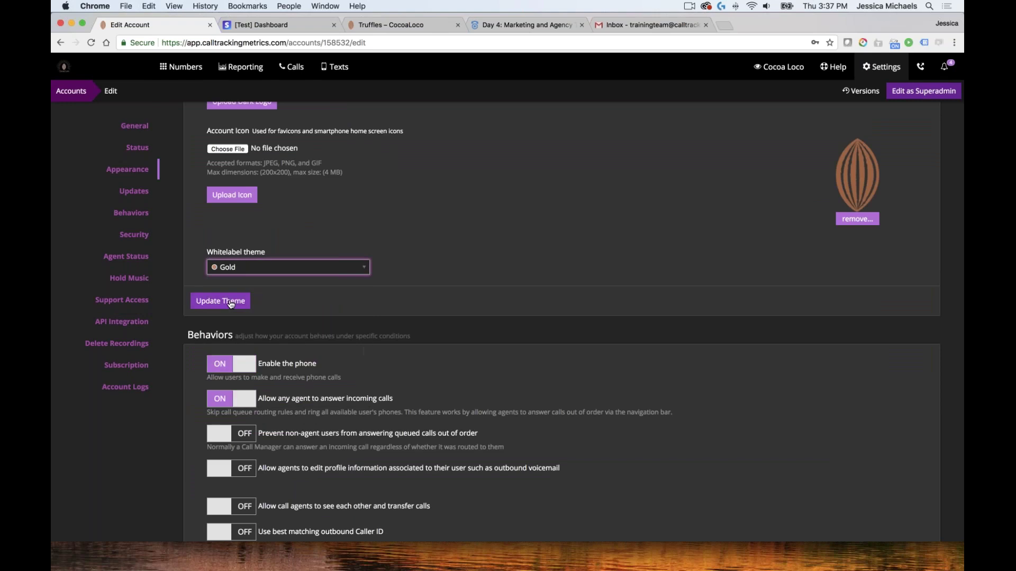
{"action": "left_click", "coordinate": [220, 300]}
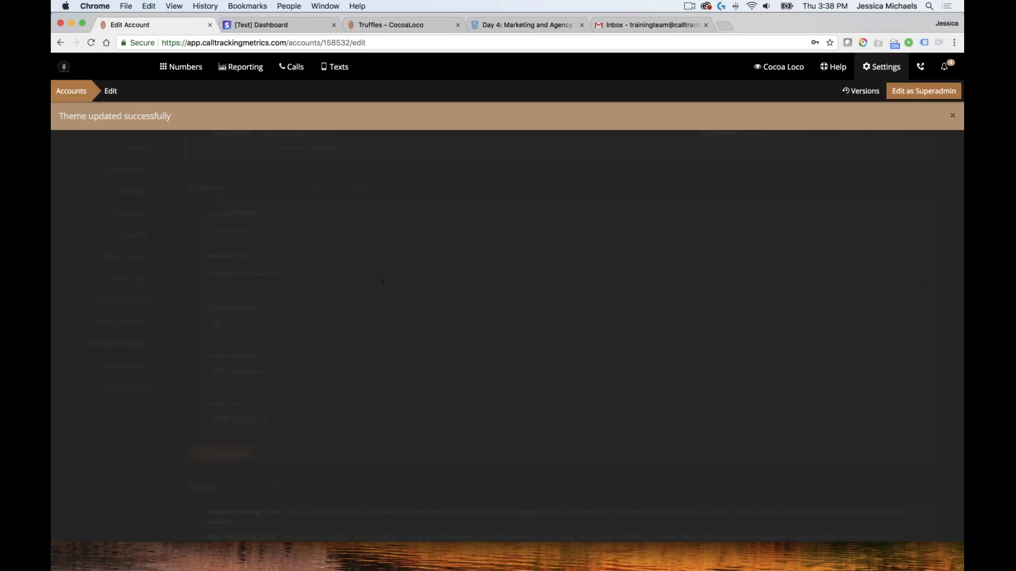
Set the account's whitelabel theme to Green and save it
{"action": "scroll", "coordinate": [565, 308], "scroll_direction": "down", "scroll_amount": 4}
{"action": "scroll", "coordinate": [565, 308], "scroll_direction": "up", "scroll_amount": 5}
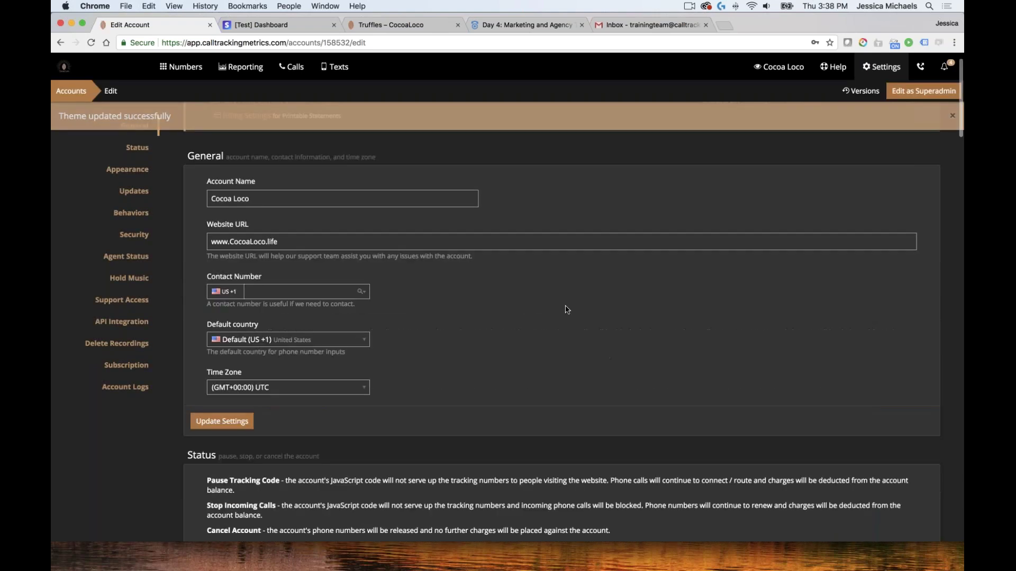
{"action": "scroll", "coordinate": [565, 308], "scroll_direction": "down", "scroll_amount": 5}
{"action": "scroll", "coordinate": [566, 305], "scroll_direction": "up", "scroll_amount": 5}
{"action": "scroll", "coordinate": [559, 309], "scroll_direction": "down", "scroll_amount": 10}
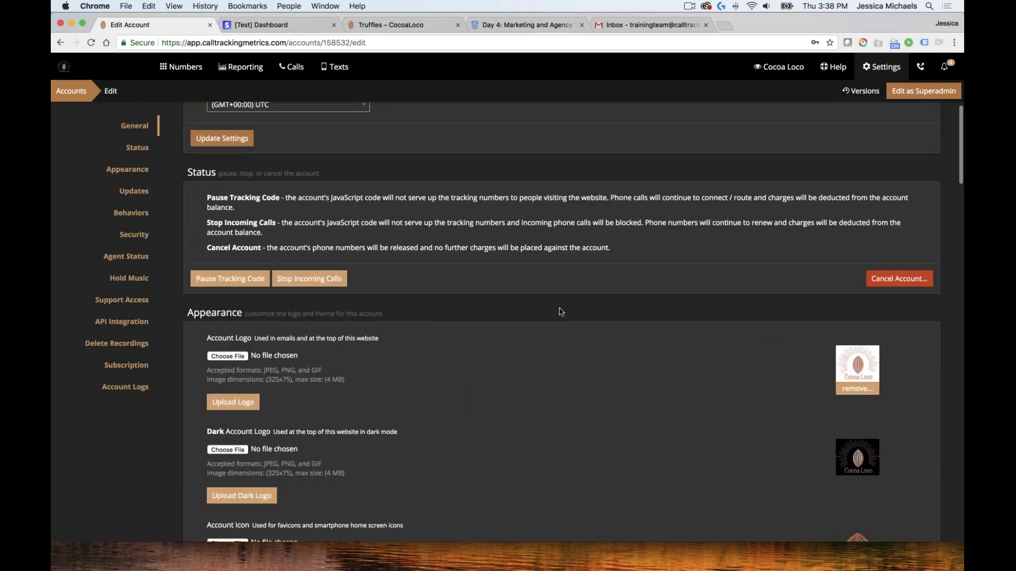
{"action": "scroll", "coordinate": [551, 310], "scroll_direction": "up", "scroll_amount": 1}
{"action": "left_click", "coordinate": [288, 180]}
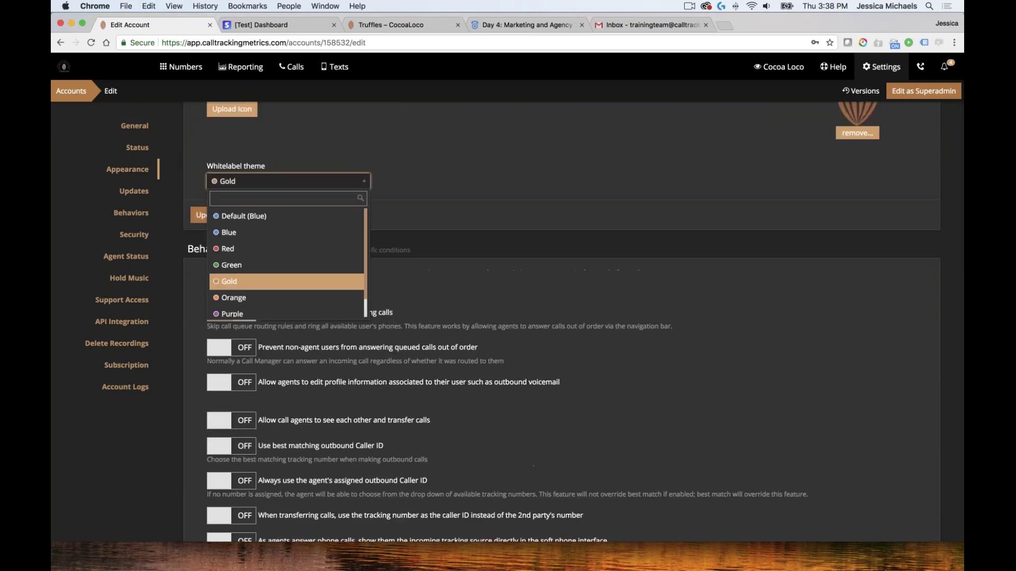
{"action": "left_click", "coordinate": [232, 265]}
{"action": "left_click", "coordinate": [220, 215]}
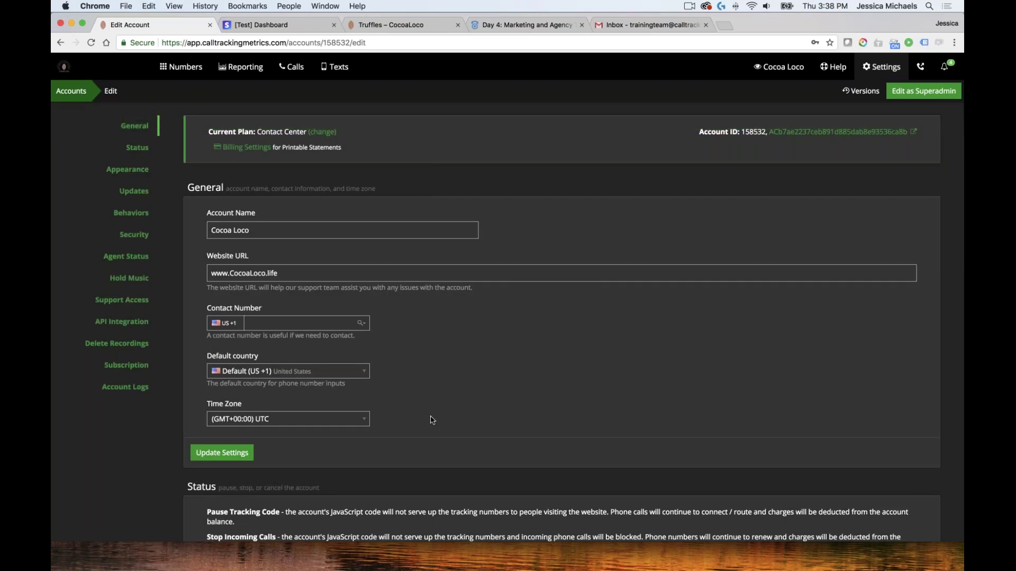
Return to the Appearance section and save Default (Blue) as the whitelabel theme
{"action": "scroll", "coordinate": [431, 417], "scroll_direction": "down", "scroll_amount": 2}
{"action": "scroll", "coordinate": [431, 417], "scroll_direction": "down", "scroll_amount": 4}
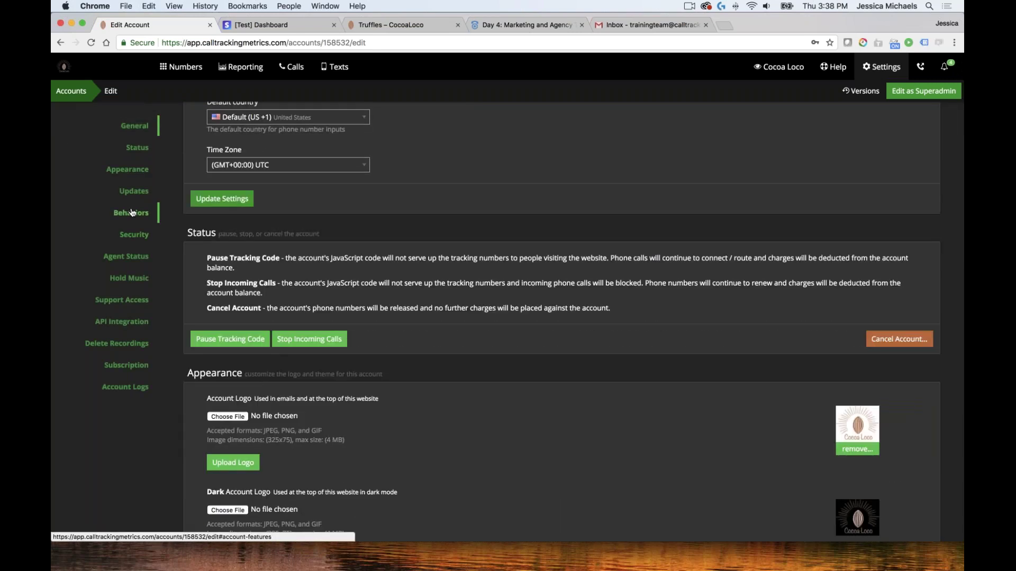
{"action": "left_click", "coordinate": [133, 212]}
{"action": "left_click", "coordinate": [127, 169]}
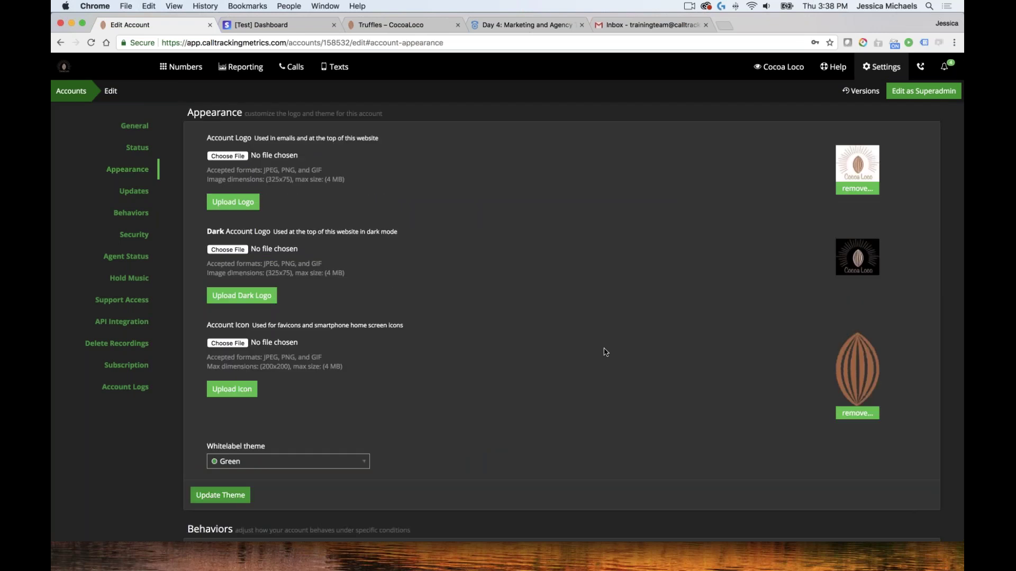
{"action": "left_click", "coordinate": [312, 462]}
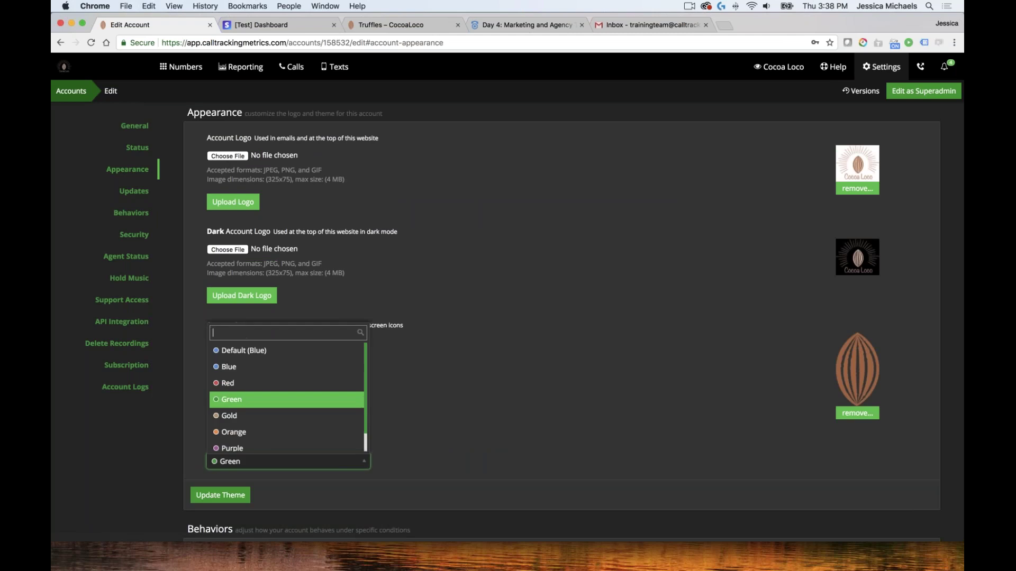
{"action": "left_click", "coordinate": [286, 348]}
{"action": "left_click", "coordinate": [220, 495]}
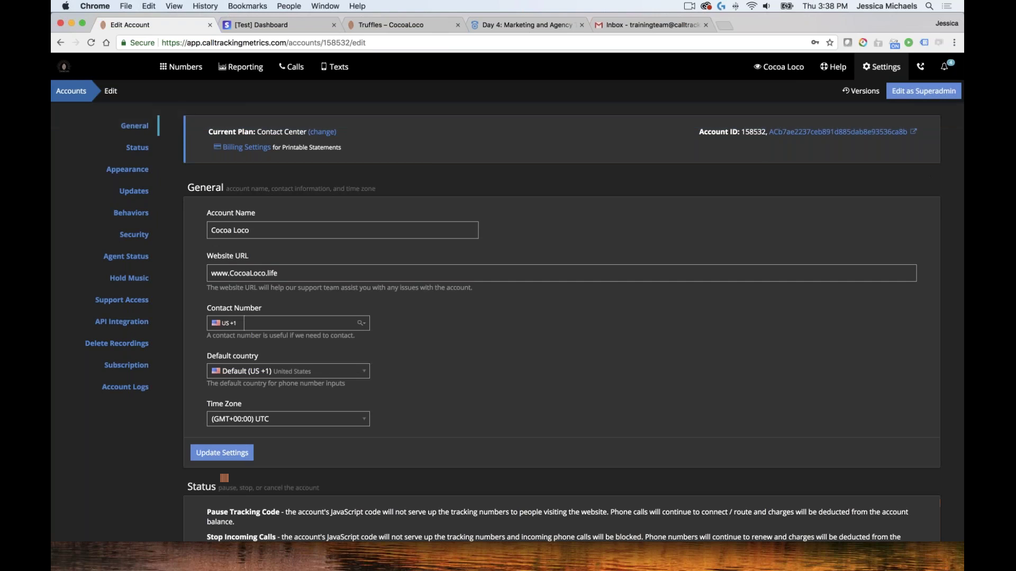
Switch the interface back to light mode from the Settings menu
{"action": "left_click", "coordinate": [881, 66]}
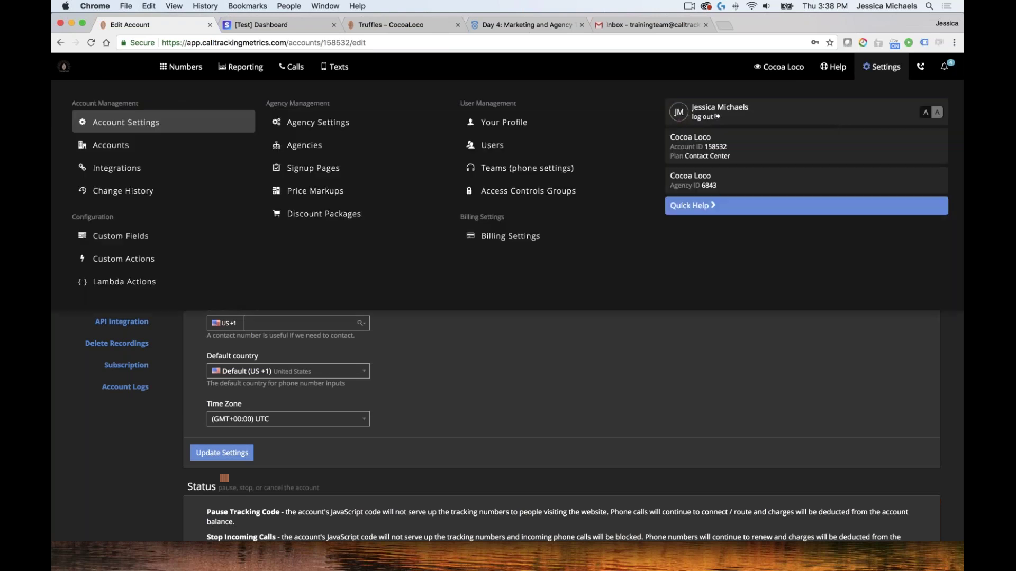
{"action": "left_click", "coordinate": [926, 114]}
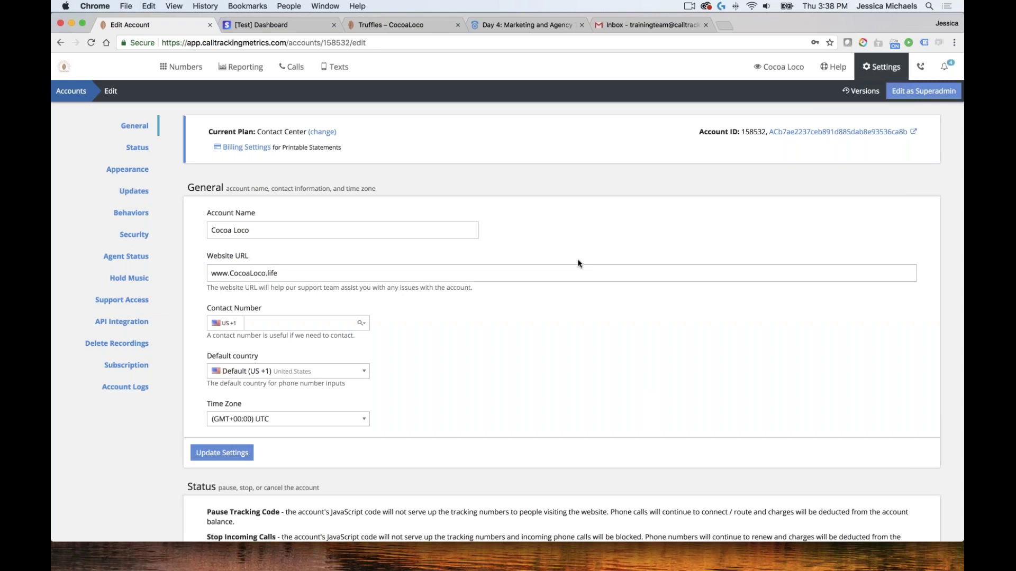
{"action": "scroll", "coordinate": [578, 263], "scroll_direction": "down", "scroll_amount": 5}
{"action": "scroll", "coordinate": [572, 261], "scroll_direction": "up", "scroll_amount": 1}
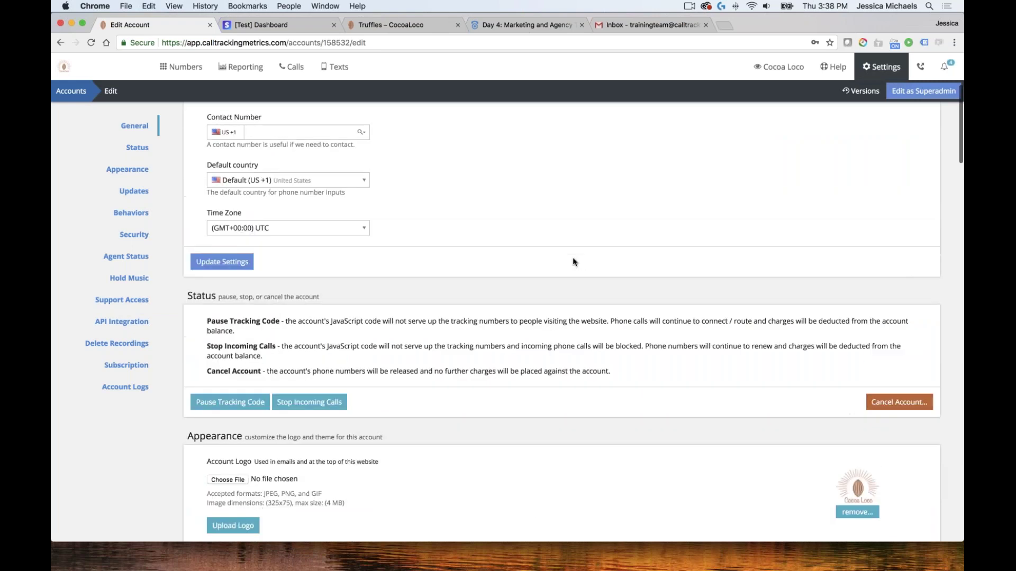
{"action": "scroll", "coordinate": [573, 262], "scroll_direction": "up", "scroll_amount": 3}
{"action": "left_click", "coordinate": [574, 264]}
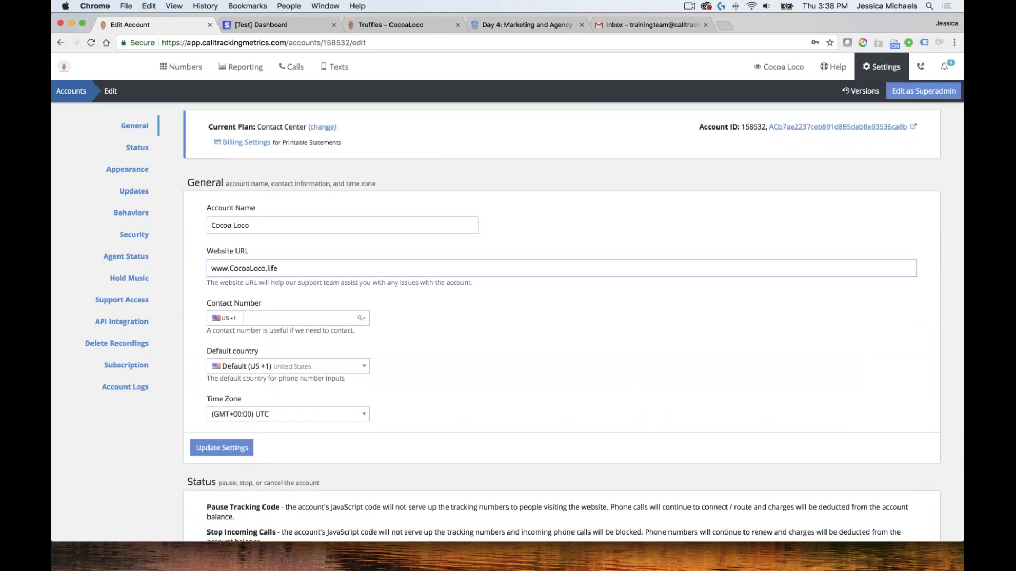
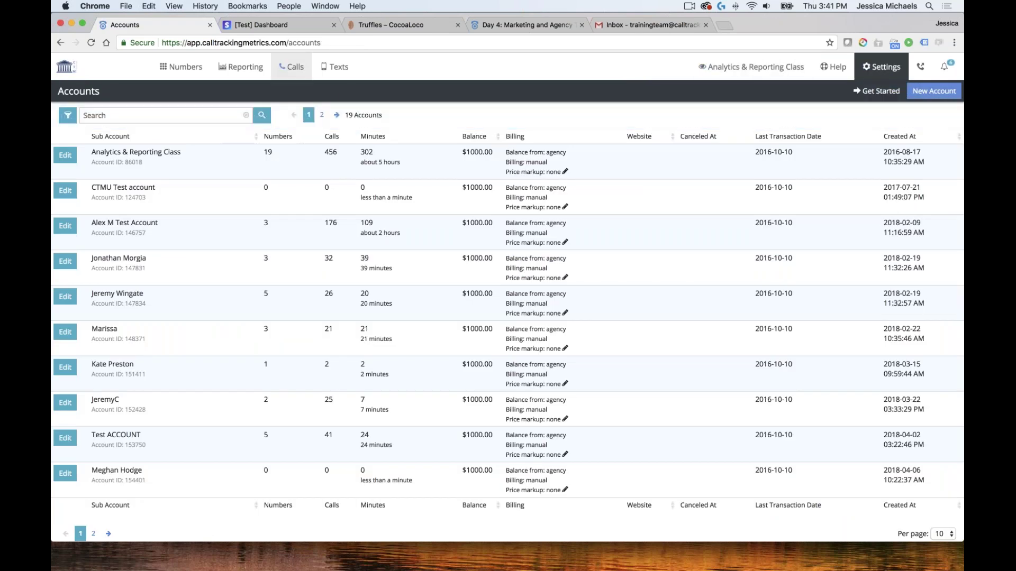
Open the Agency Dashboard and review June 2018 calls, minutes and costs per sub-account
{"action": "left_click", "coordinate": [257, 70]}
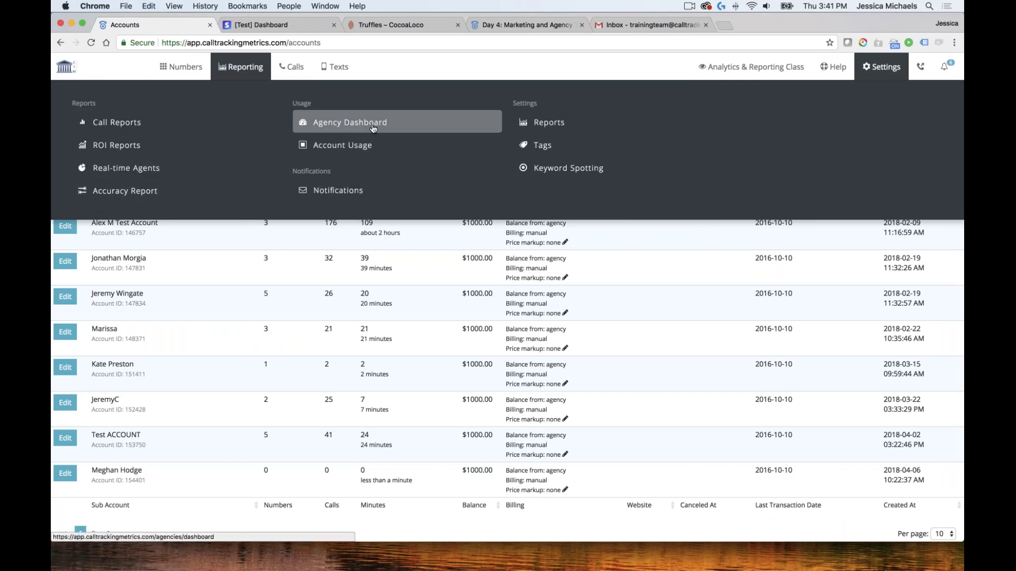
{"action": "left_click", "coordinate": [398, 124]}
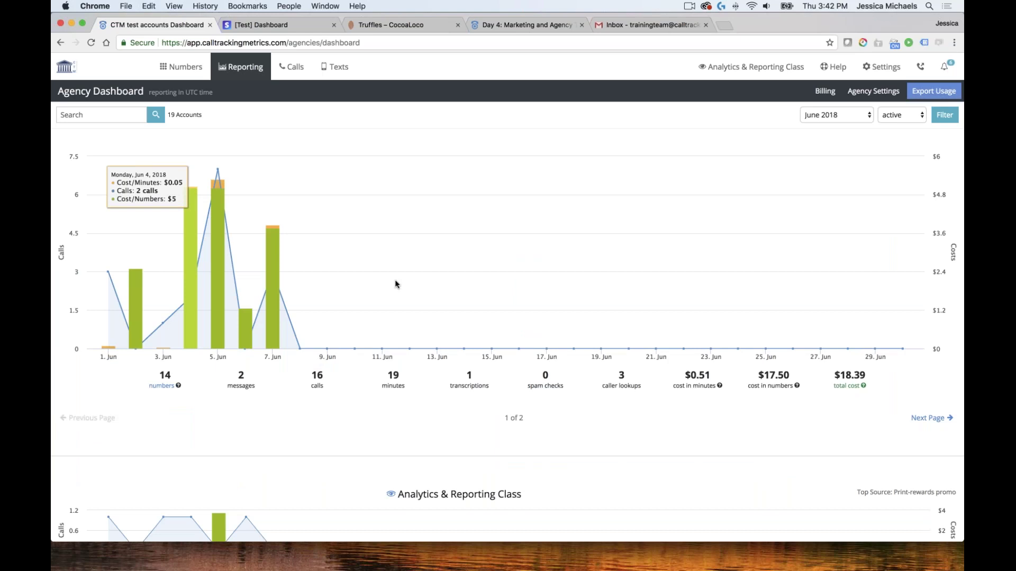
{"action": "scroll", "coordinate": [686, 332], "scroll_direction": "down", "scroll_amount": 5}
{"action": "scroll", "coordinate": [686, 332], "scroll_direction": "down", "scroll_amount": 15}
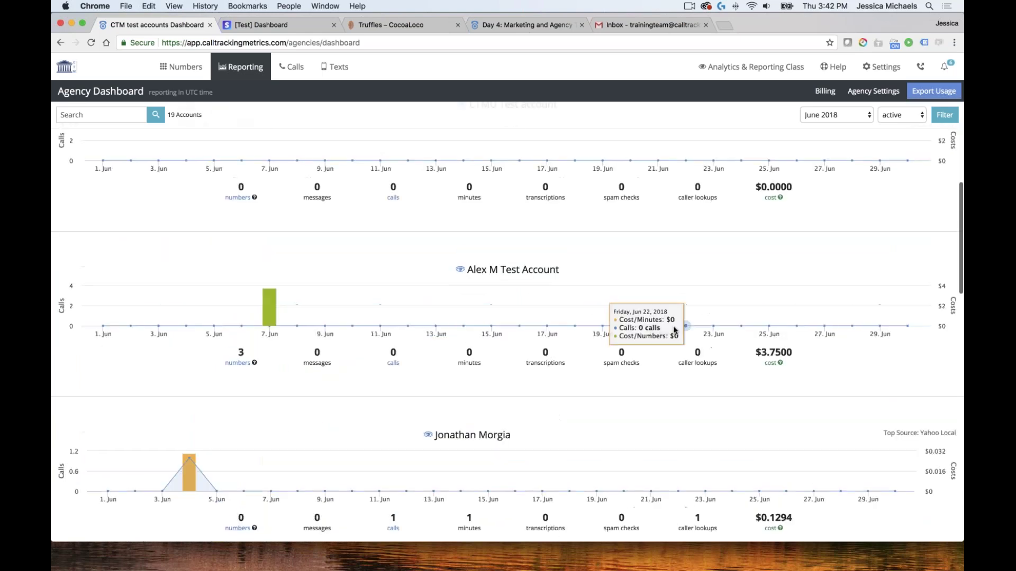
{"action": "scroll", "coordinate": [672, 328], "scroll_direction": "down", "scroll_amount": 5}
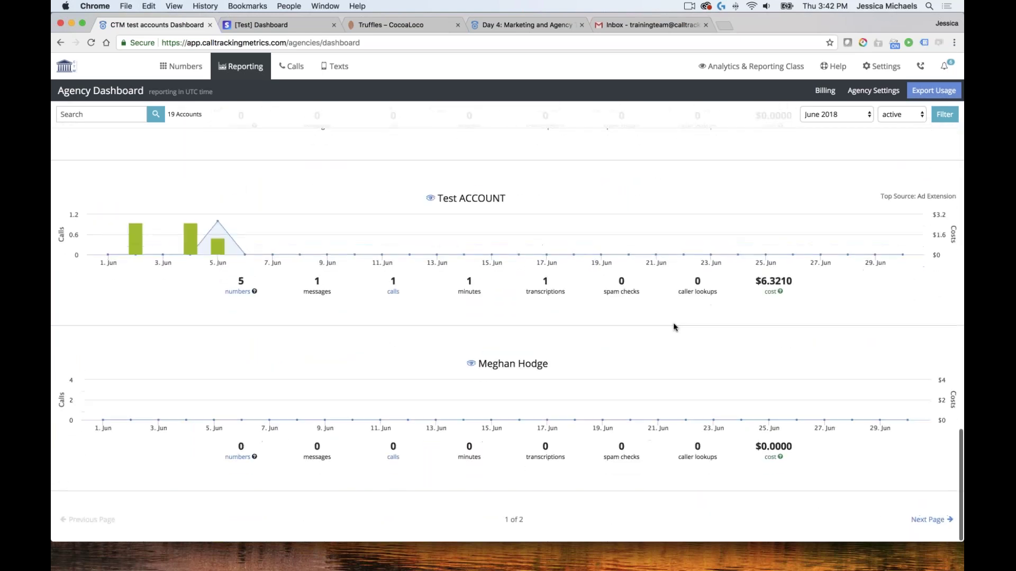
{"action": "scroll", "coordinate": [669, 328], "scroll_direction": "up", "scroll_amount": 20}
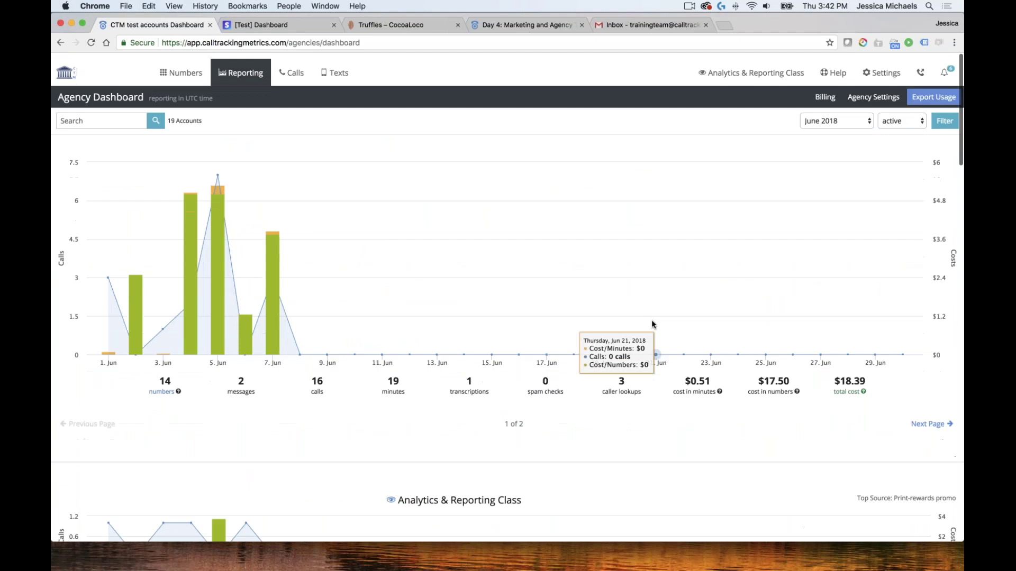
{"action": "scroll", "coordinate": [269, 257], "scroll_direction": "down", "scroll_amount": 20}
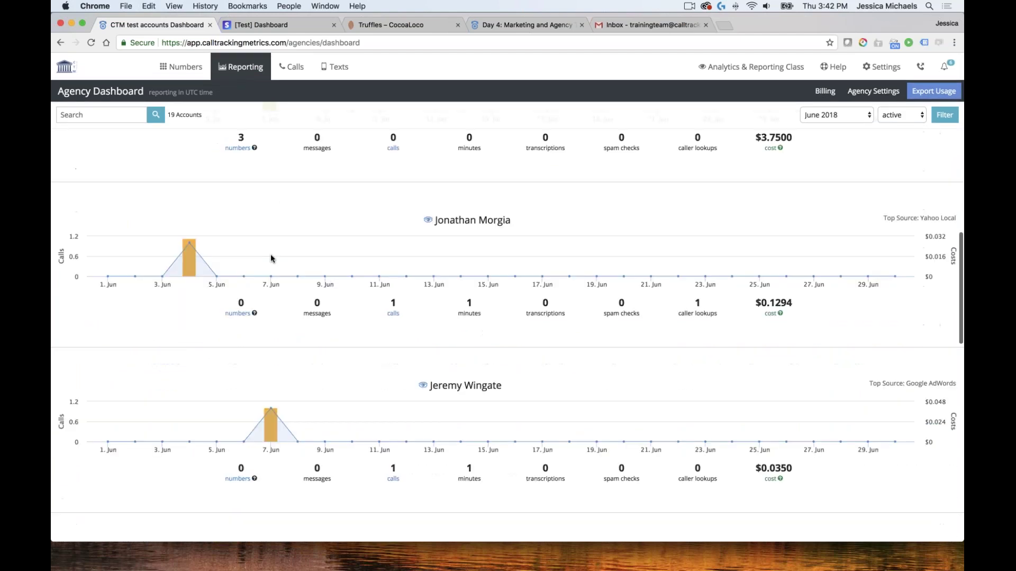
{"action": "scroll", "coordinate": [278, 259], "scroll_direction": "up", "scroll_amount": 20}
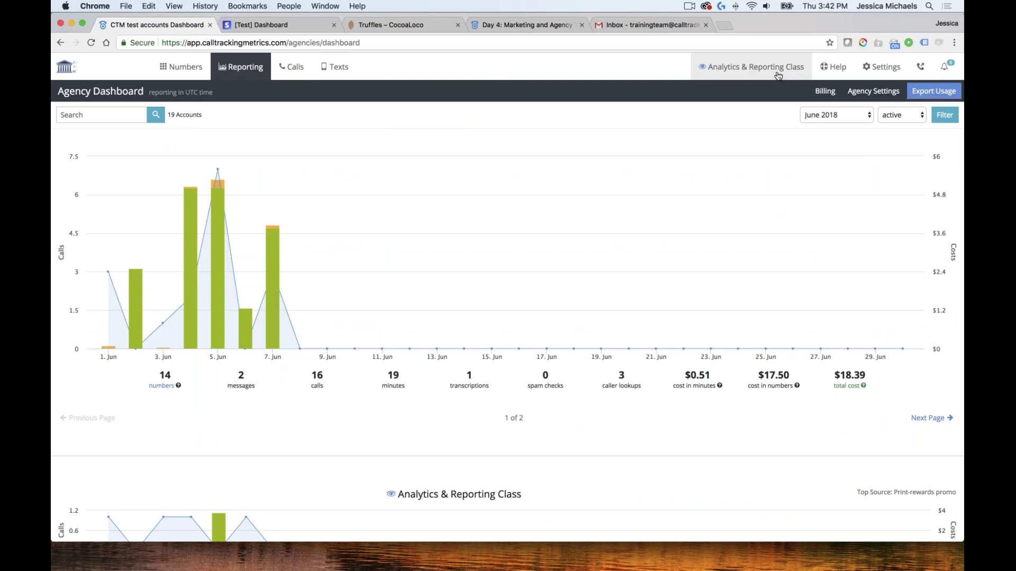
Check the account switcher list and close it without switching accounts
{"action": "left_click", "coordinate": [757, 72]}
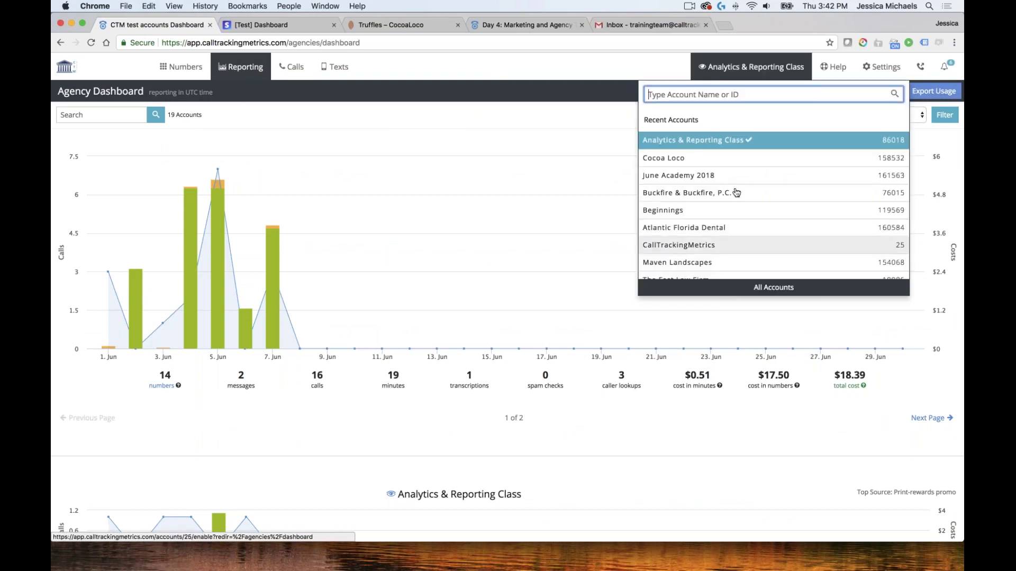
{"action": "left_click", "coordinate": [580, 77]}
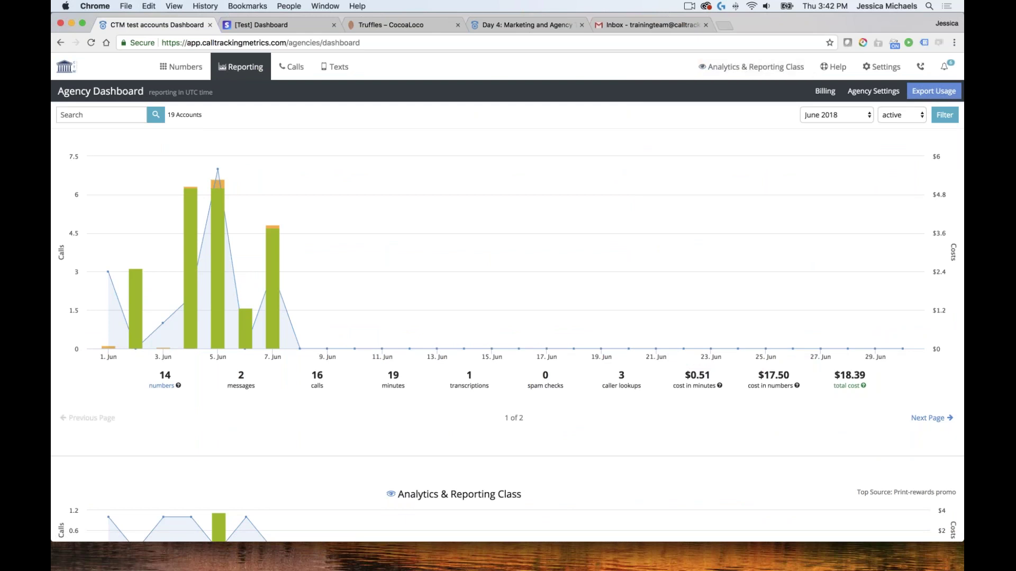
{"action": "left_click", "coordinate": [171, 69]}
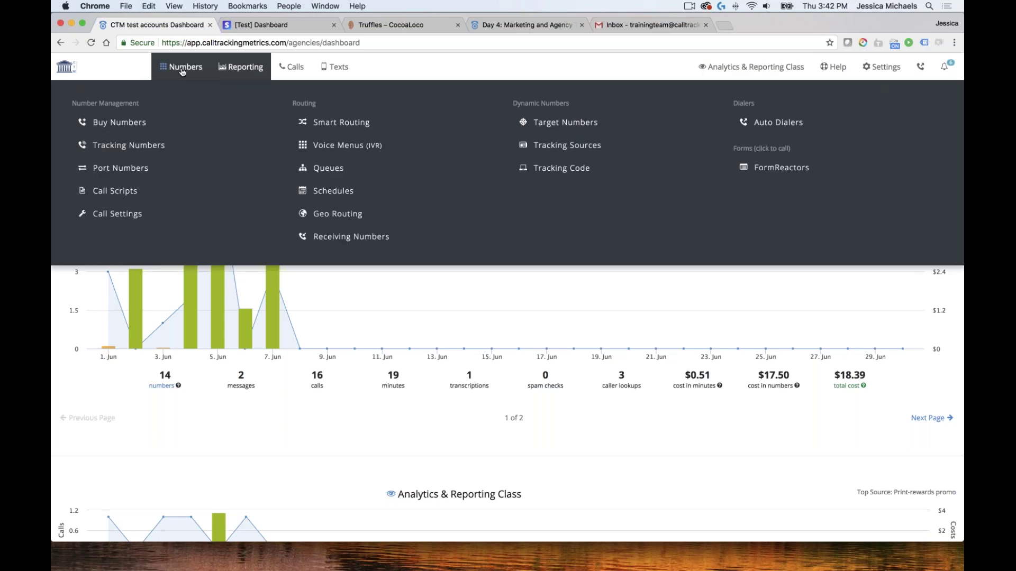
Open Tracking Numbers and show the numbers from all sub-accounts
{"action": "left_click", "coordinate": [120, 155]}
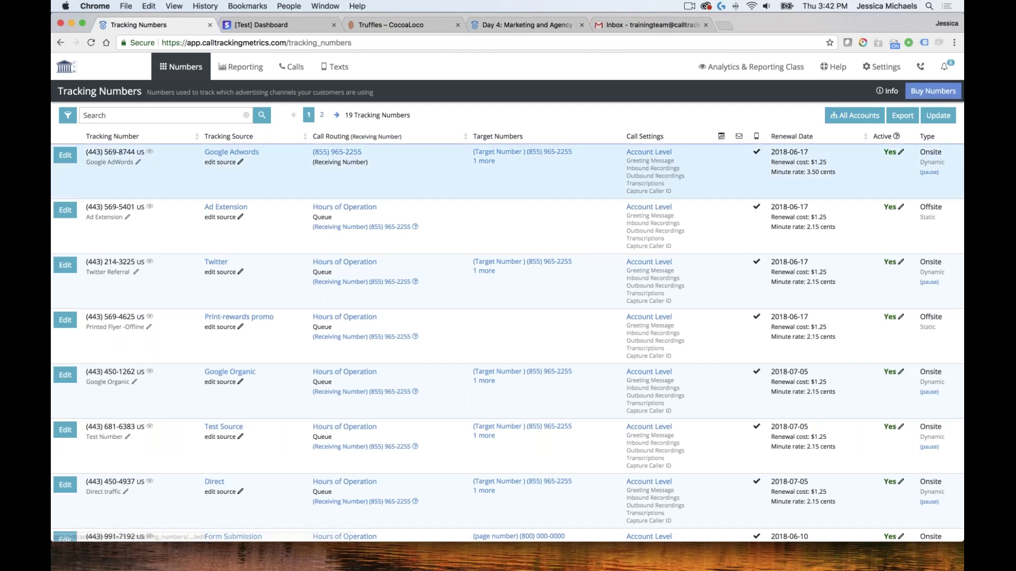
{"action": "scroll", "coordinate": [433, 266], "scroll_direction": "down", "scroll_amount": 5}
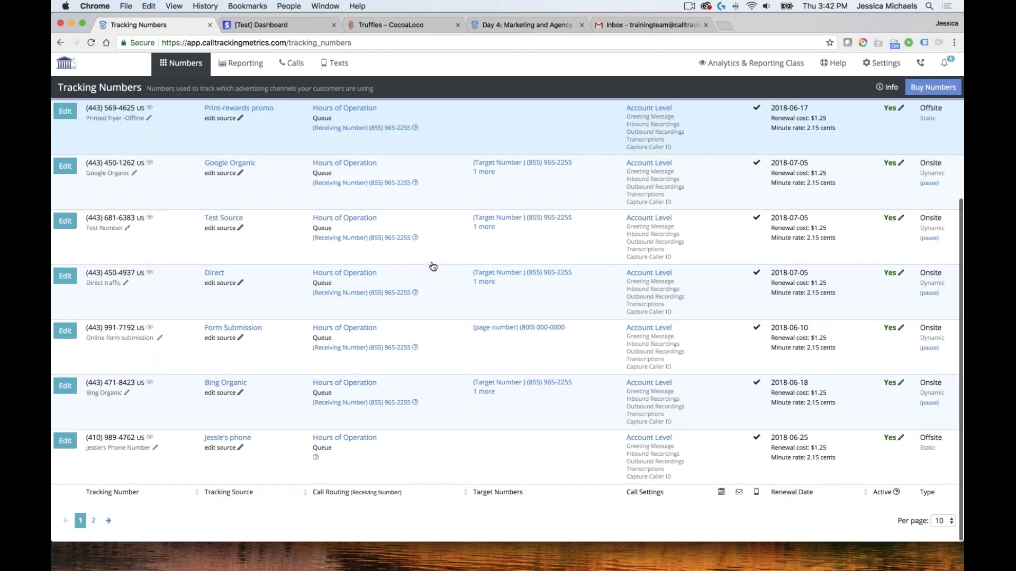
{"action": "scroll", "coordinate": [433, 266], "scroll_direction": "up", "scroll_amount": 5}
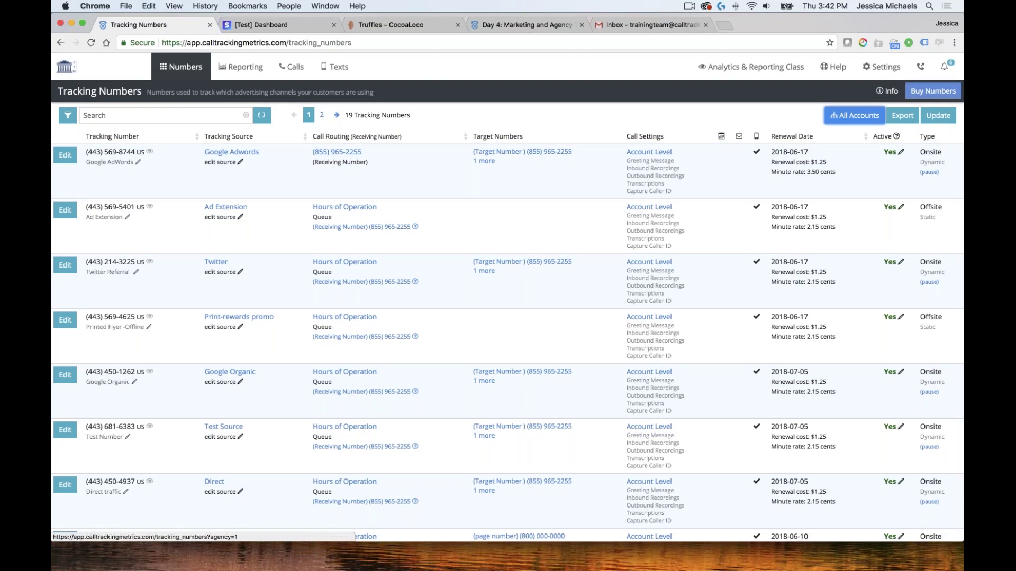
{"action": "left_click", "coordinate": [855, 115]}
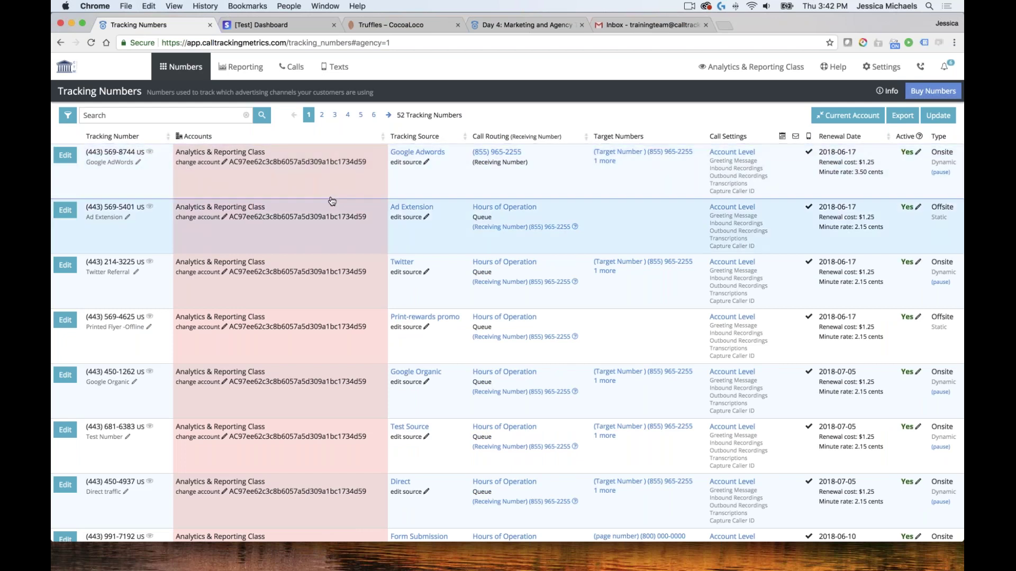
{"action": "scroll", "coordinate": [332, 201], "scroll_direction": "down", "scroll_amount": 5}
{"action": "scroll", "coordinate": [329, 199], "scroll_direction": "up", "scroll_amount": 5}
Search the tracking numbers for 'google adwords', fixing the typo, to list 15 numbers
{"action": "left_click", "coordinate": [159, 116]}
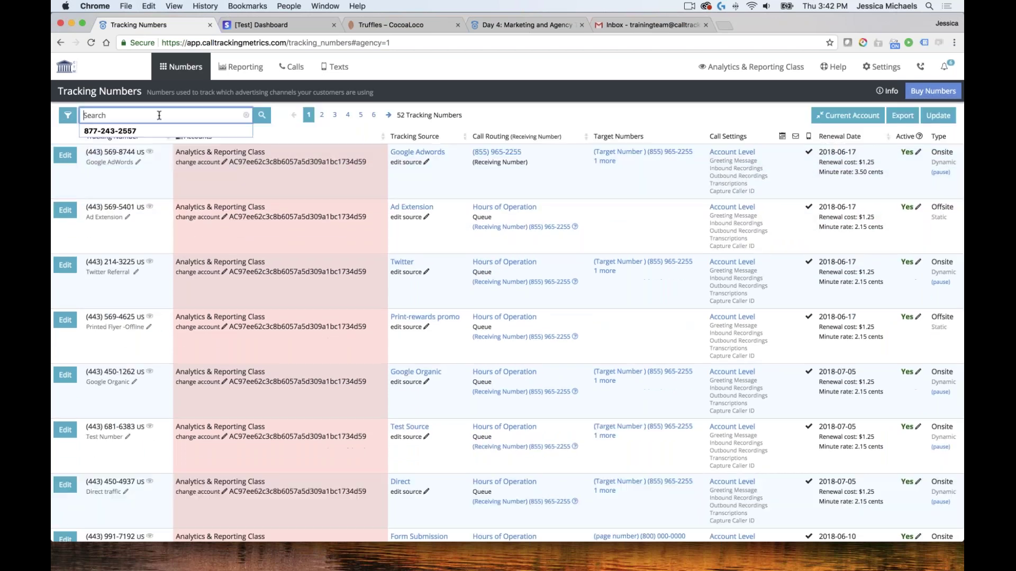
{"action": "type", "text": "google adwrods"}
{"action": "key", "text": "Return"}
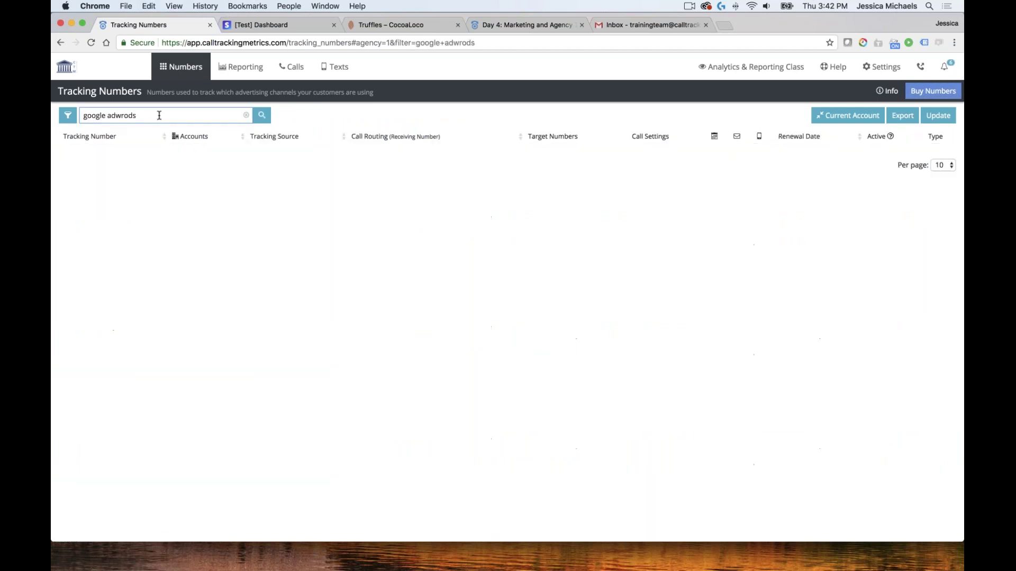
{"action": "left_click", "coordinate": [159, 115]}
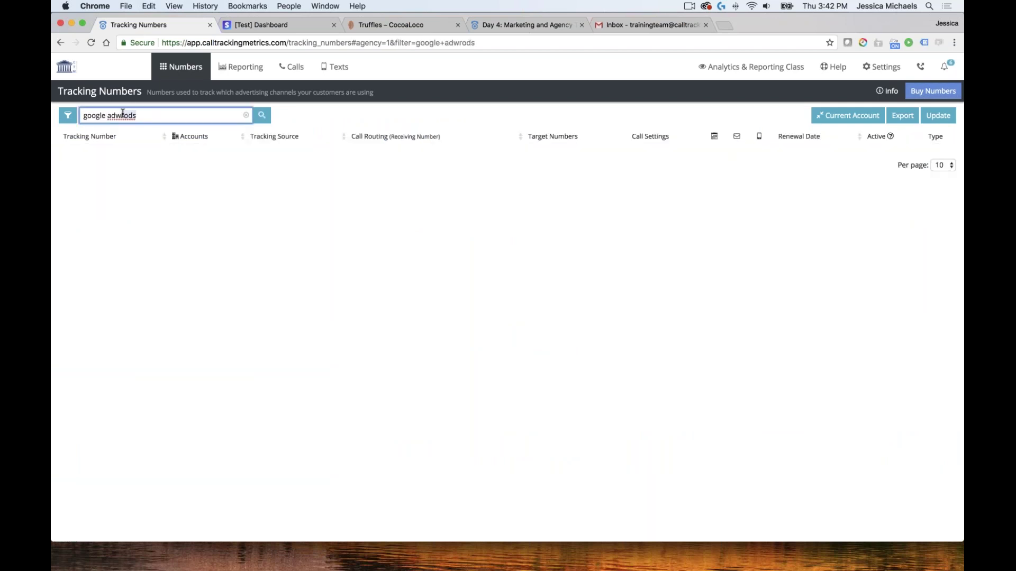
{"action": "key", "text": "BackSpace"}
{"action": "key", "text": "BackSpace"}
{"action": "type", "text": "ords"}
{"action": "key", "text": "Return"}
{"action": "left_click", "coordinate": [114, 115]}
{"action": "type", "text": "w"}
{"action": "key", "text": "Return"}
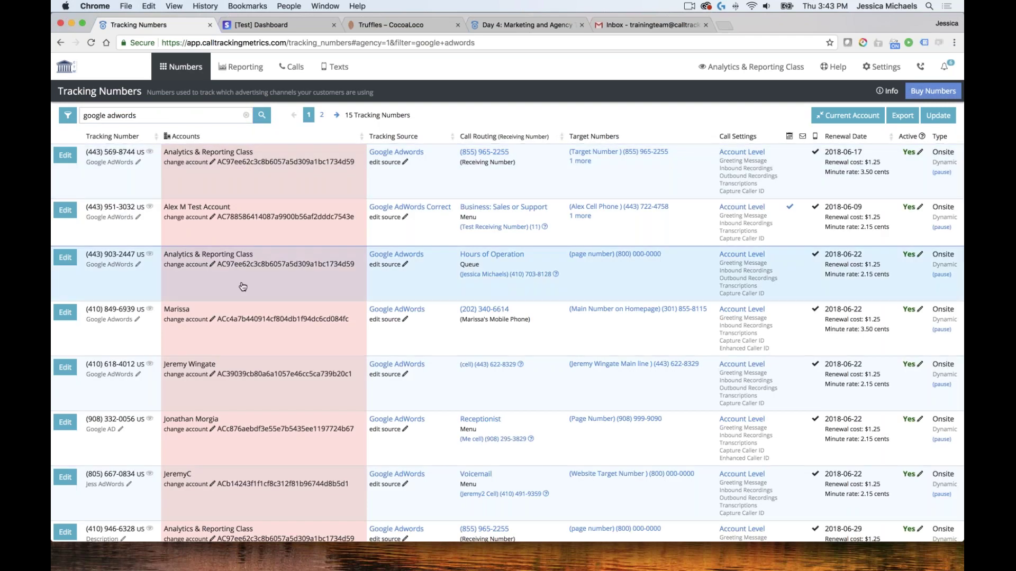
{"action": "scroll", "coordinate": [243, 287], "scroll_direction": "down", "scroll_amount": 3}
{"action": "scroll", "coordinate": [250, 286], "scroll_direction": "down", "scroll_amount": 4}
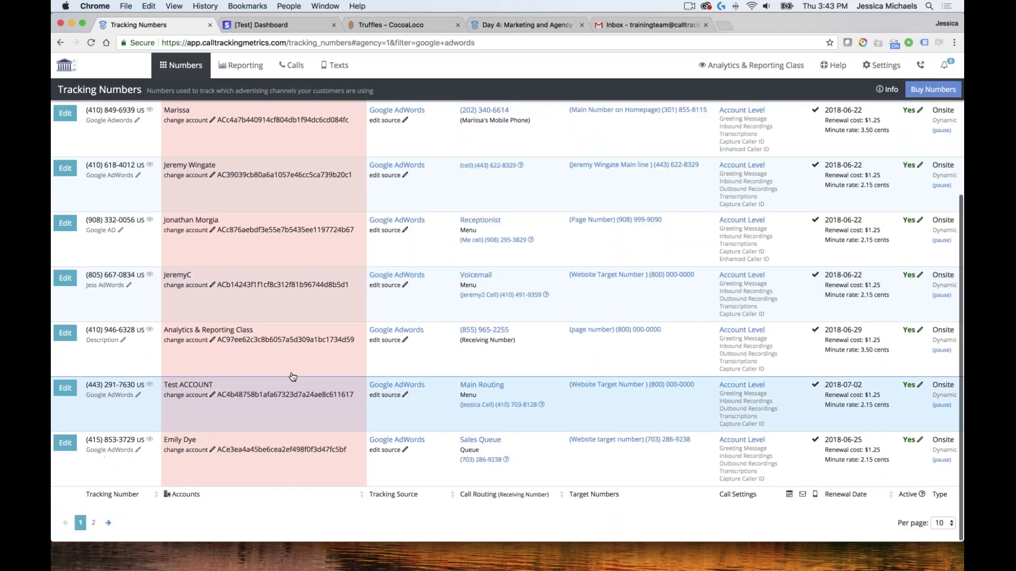
{"action": "scroll", "coordinate": [293, 376], "scroll_direction": "up", "scroll_amount": 7}
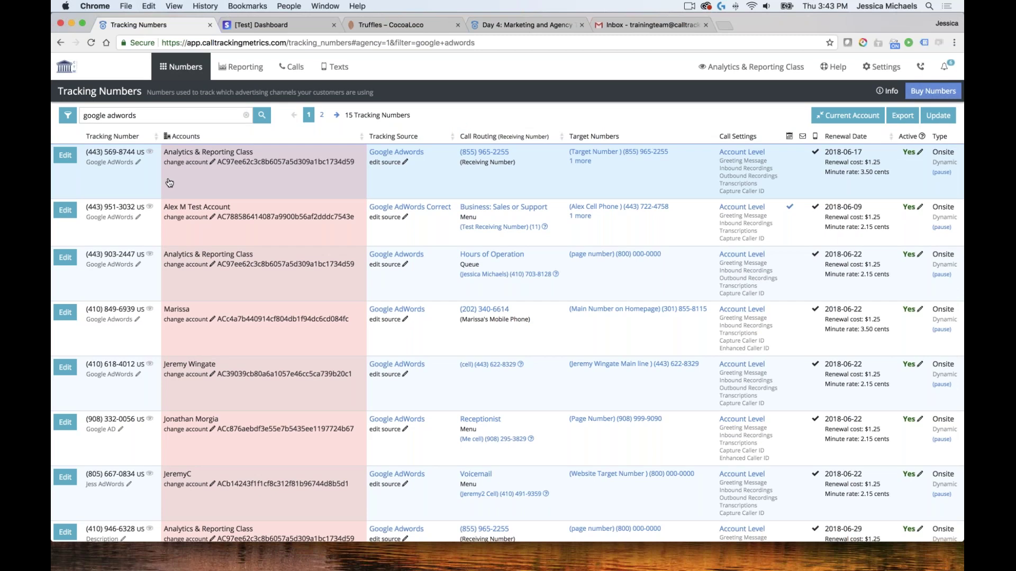
Open the first AdWords number, then return to the all-accounts tracking number list
{"action": "left_click", "coordinate": [283, 211]}
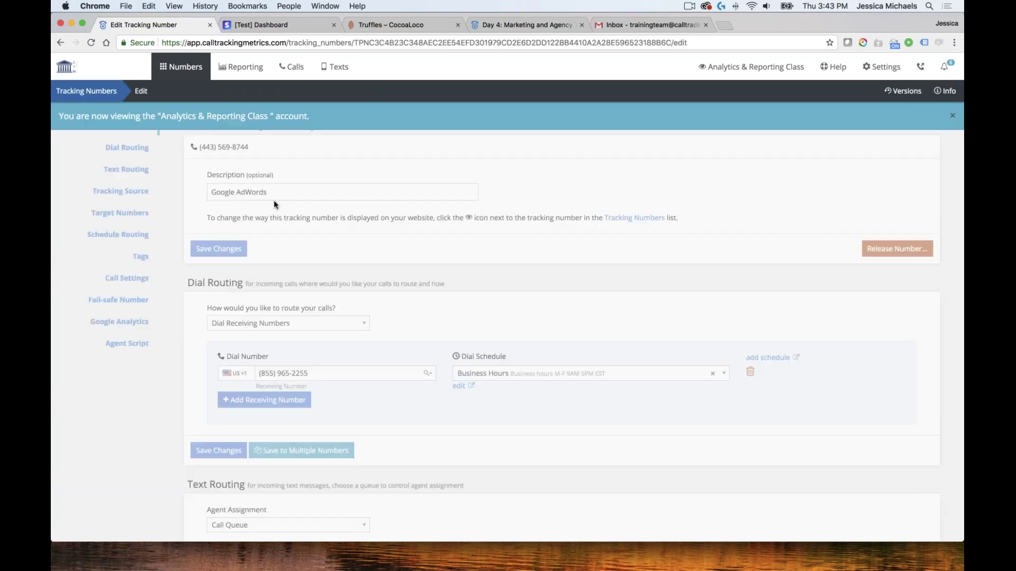
{"action": "left_click", "coordinate": [107, 97]}
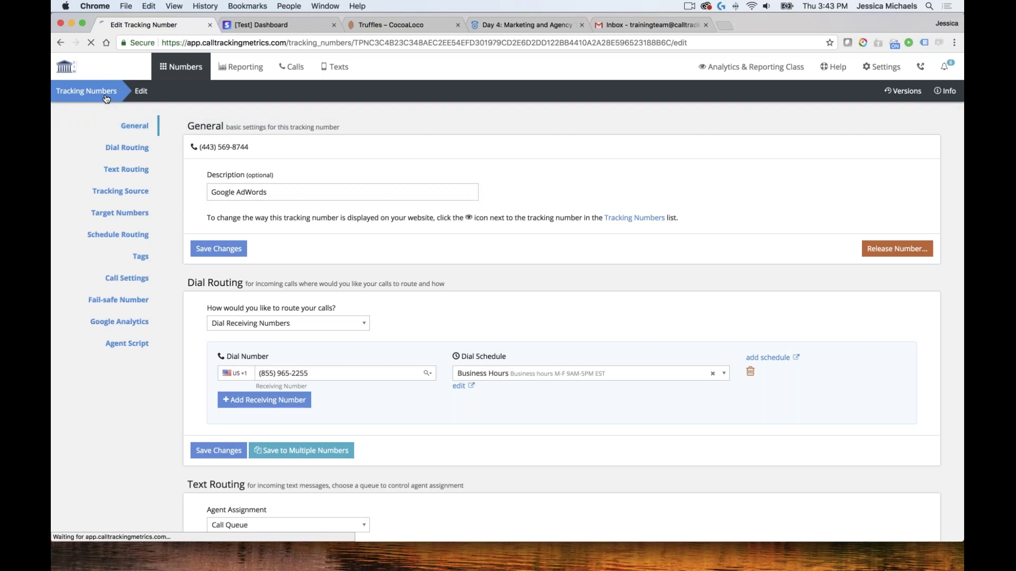
{"action": "left_click", "coordinate": [848, 123]}
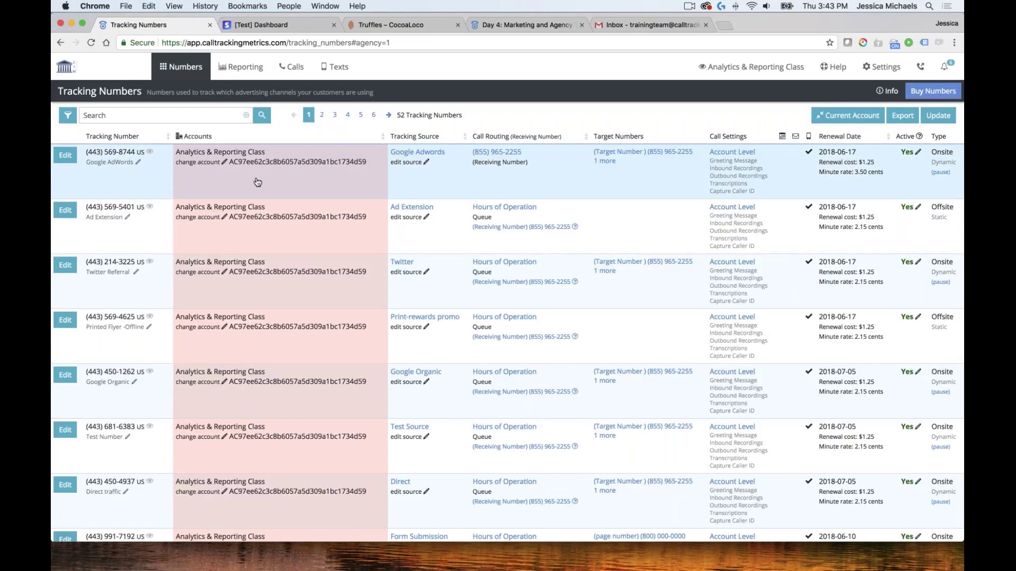
Browse the first number's account dropdown, then cancel, keeping Analytics & Reporting Class
{"action": "left_click", "coordinate": [223, 163]}
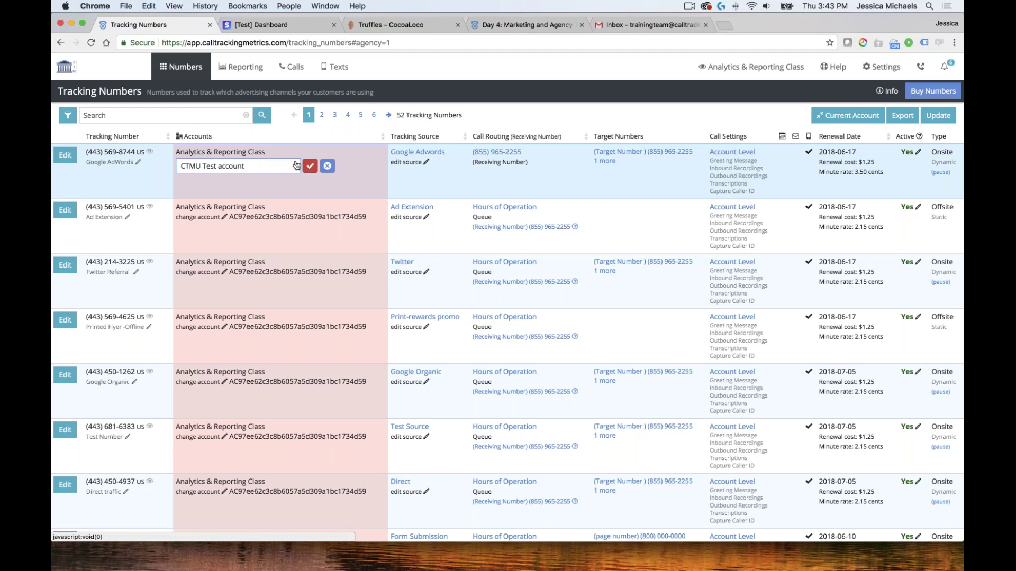
{"action": "left_click", "coordinate": [295, 166]}
{"action": "scroll", "coordinate": [236, 238], "scroll_direction": "down", "scroll_amount": 5}
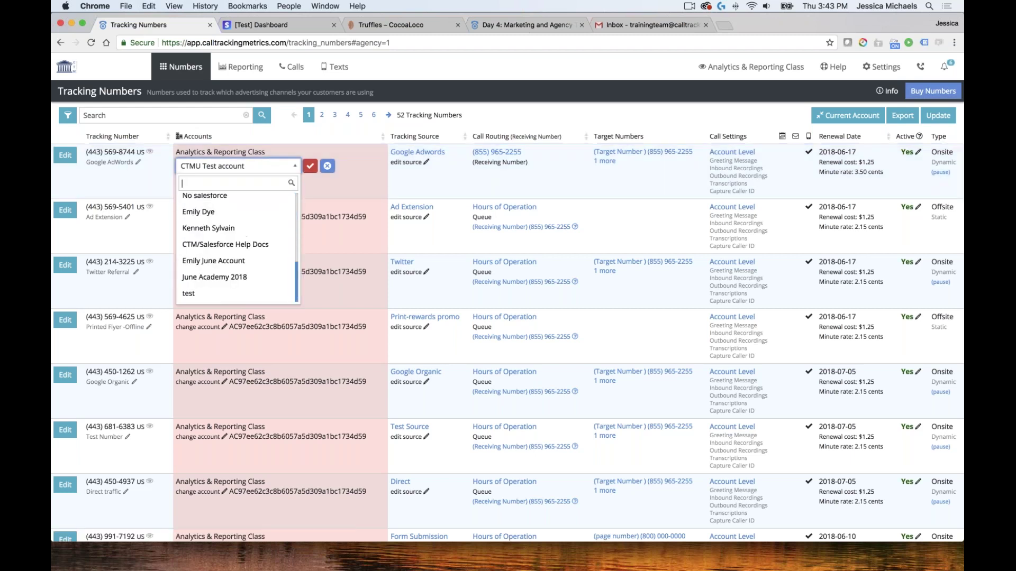
{"action": "scroll", "coordinate": [237, 249], "scroll_direction": "up", "scroll_amount": 5}
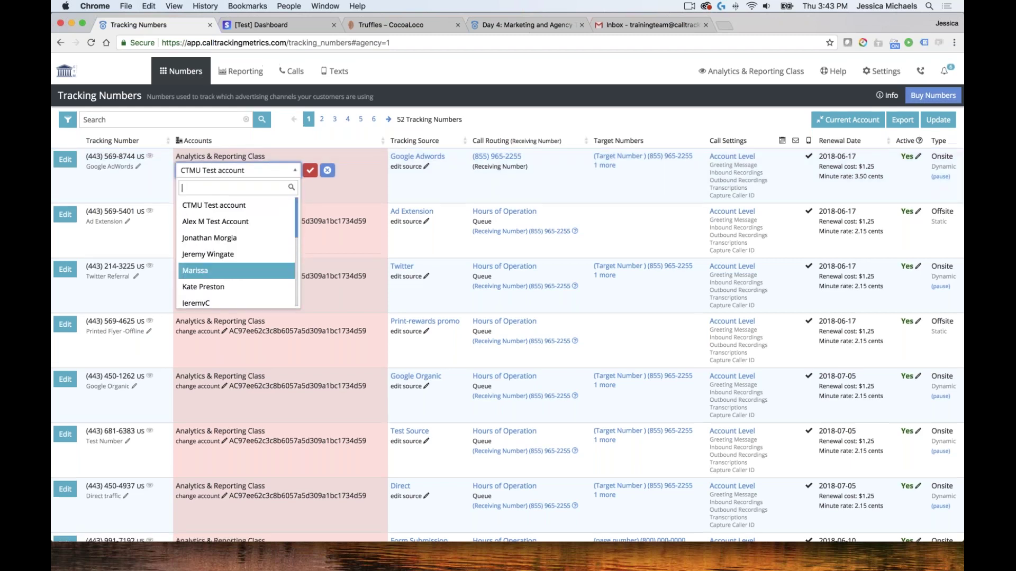
{"action": "left_click", "coordinate": [327, 170]}
{"action": "left_click", "coordinate": [328, 170]}
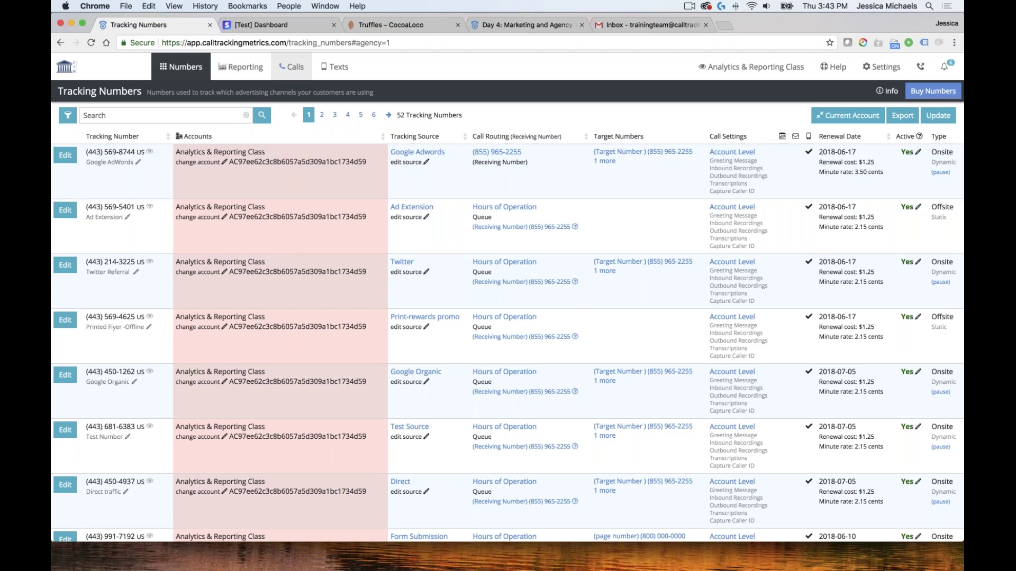
{"action": "left_click", "coordinate": [291, 67]}
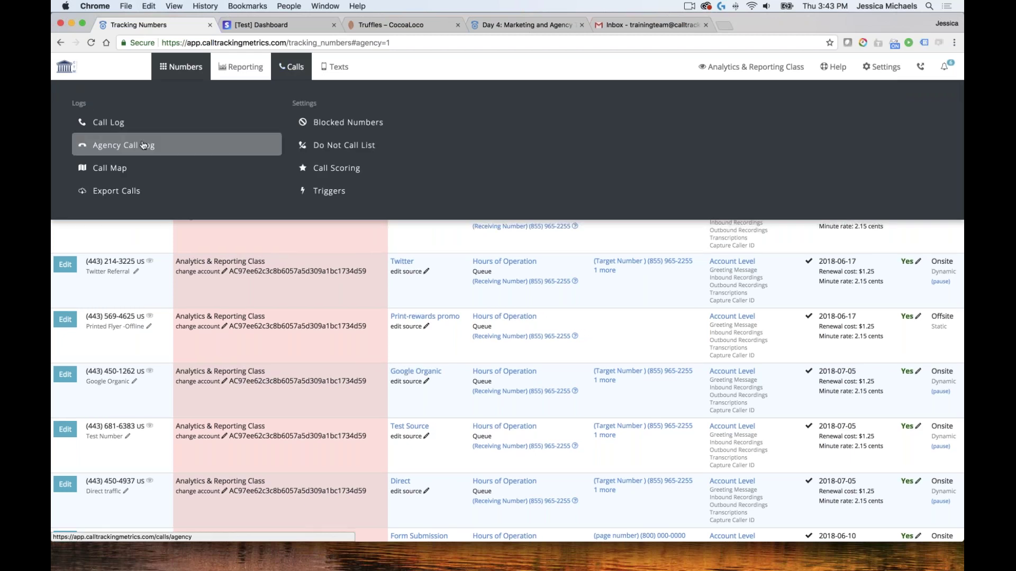
Open the Agency Call Log and browse its 1,062 calls from all sub-accounts
{"action": "scroll", "coordinate": [153, 148], "scroll_direction": "down", "scroll_amount": 1}
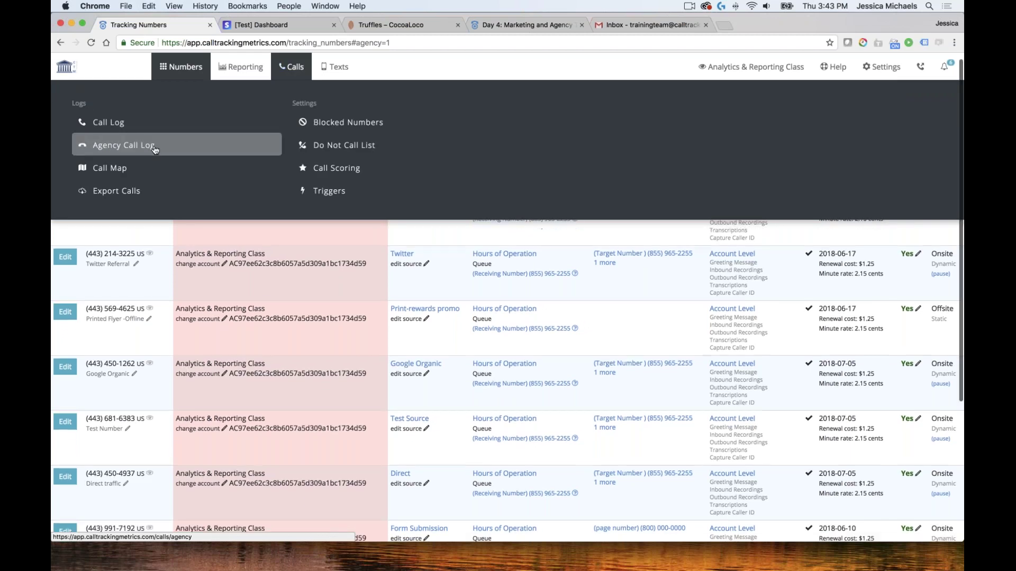
{"action": "left_click", "coordinate": [104, 147]}
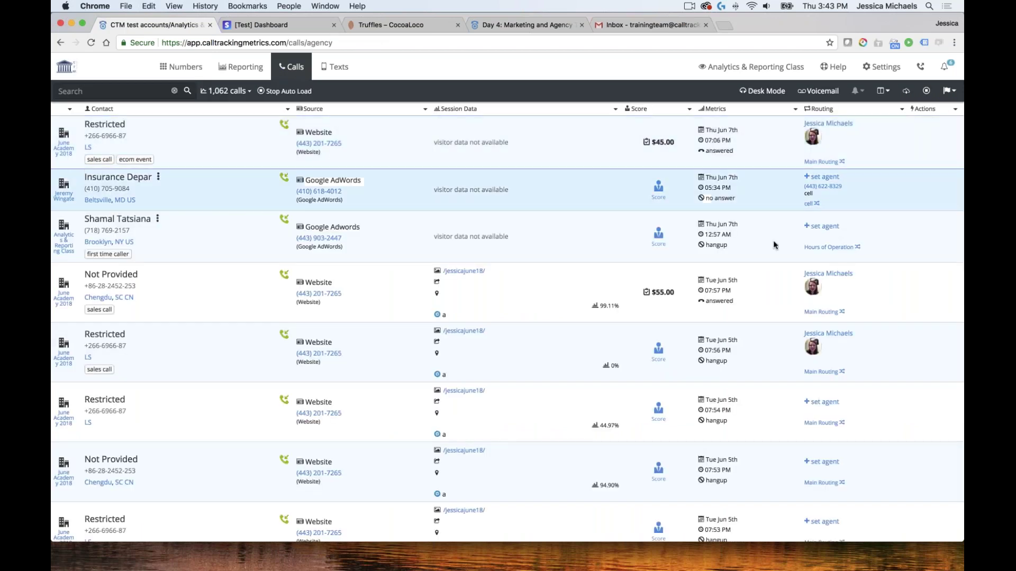
{"action": "scroll", "coordinate": [658, 222], "scroll_direction": "down", "scroll_amount": 5}
{"action": "scroll", "coordinate": [526, 233], "scroll_direction": "down", "scroll_amount": 9}
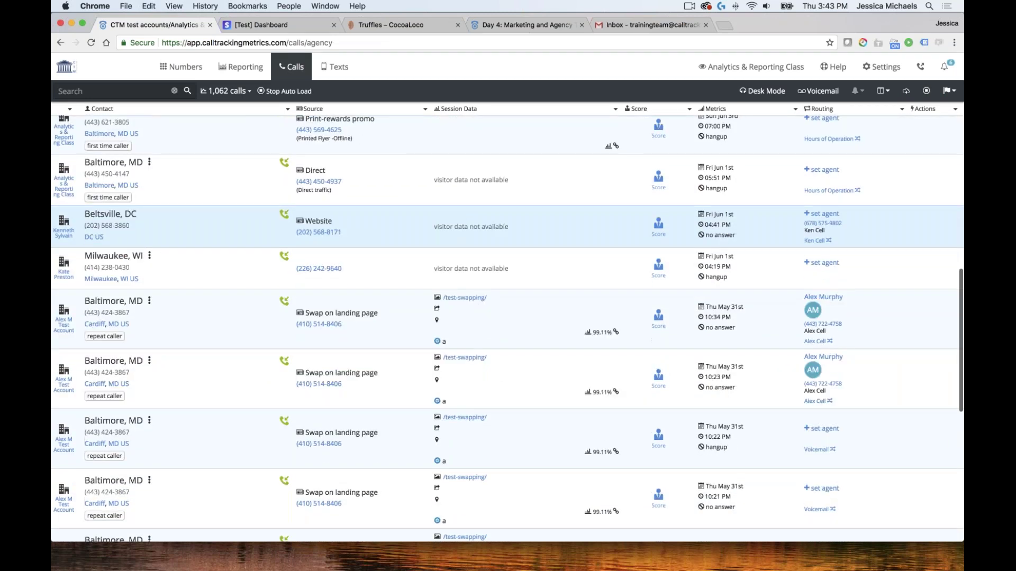
{"action": "scroll", "coordinate": [63, 164], "scroll_direction": "up", "scroll_amount": 4}
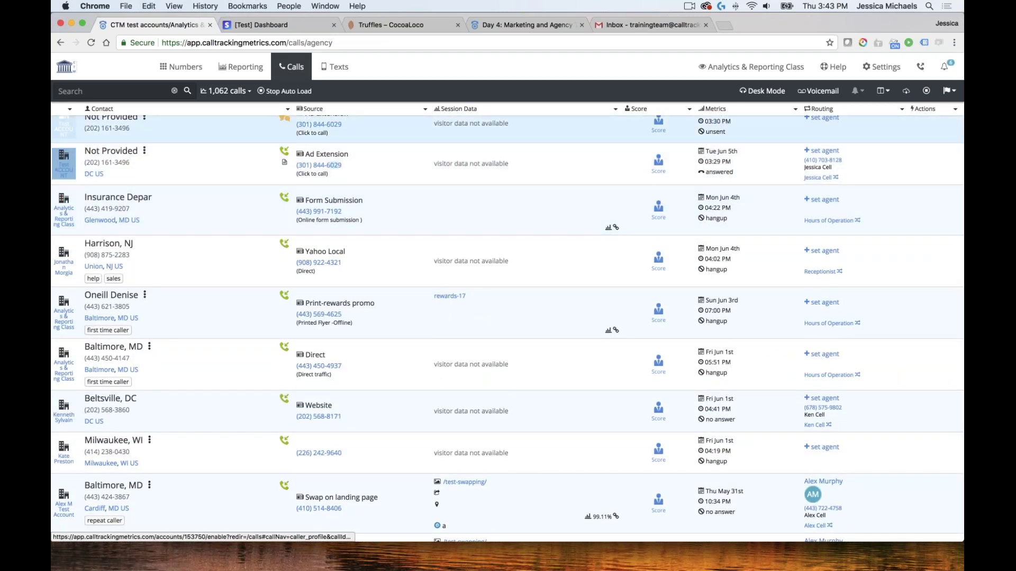
{"action": "scroll", "coordinate": [75, 174], "scroll_direction": "up", "scroll_amount": 8}
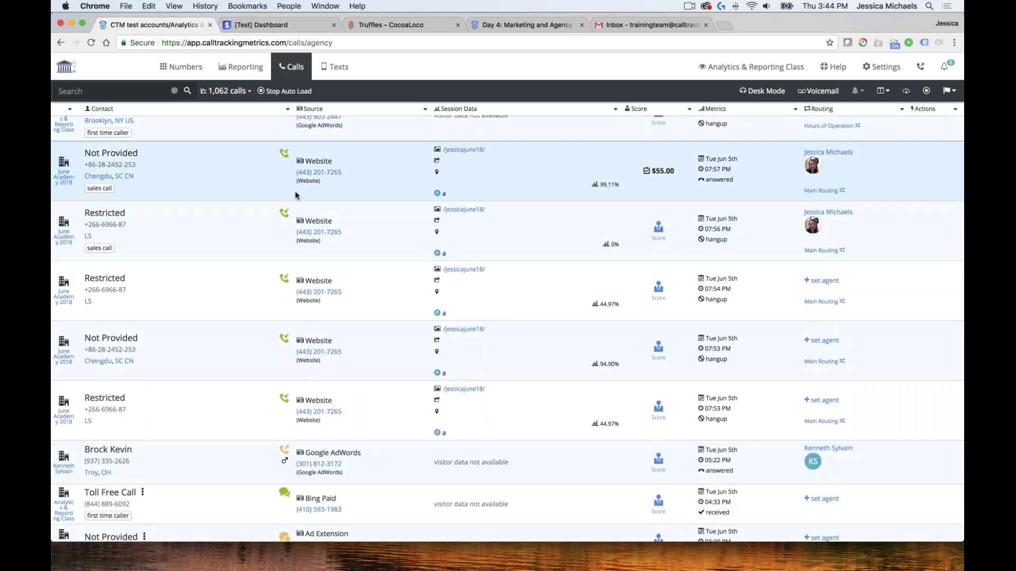
{"action": "scroll", "coordinate": [295, 195], "scroll_direction": "up", "scroll_amount": 2}
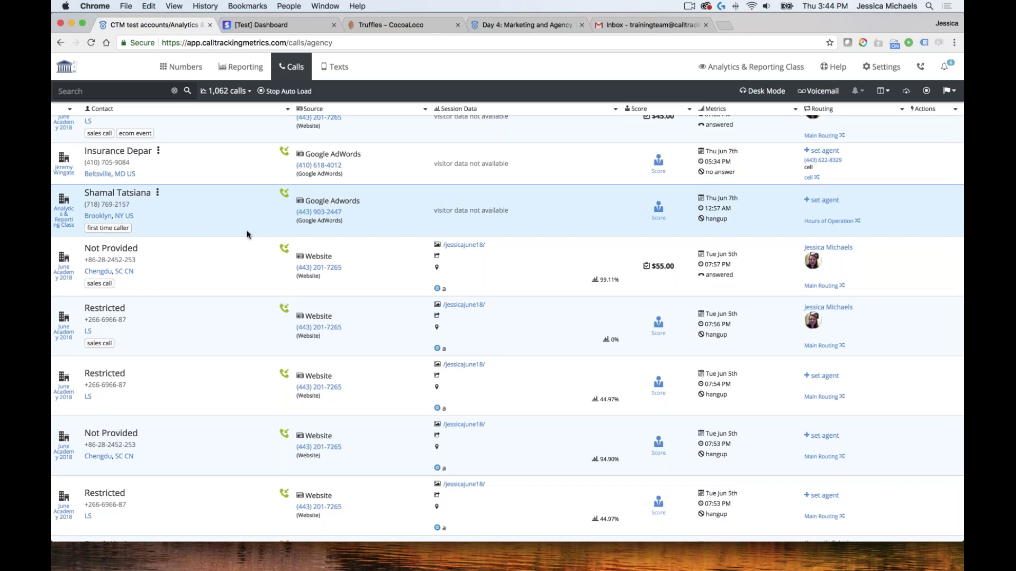
{"action": "scroll", "coordinate": [246, 230], "scroll_direction": "down", "scroll_amount": 4}
{"action": "scroll", "coordinate": [490, 263], "scroll_direction": "up", "scroll_amount": 4}
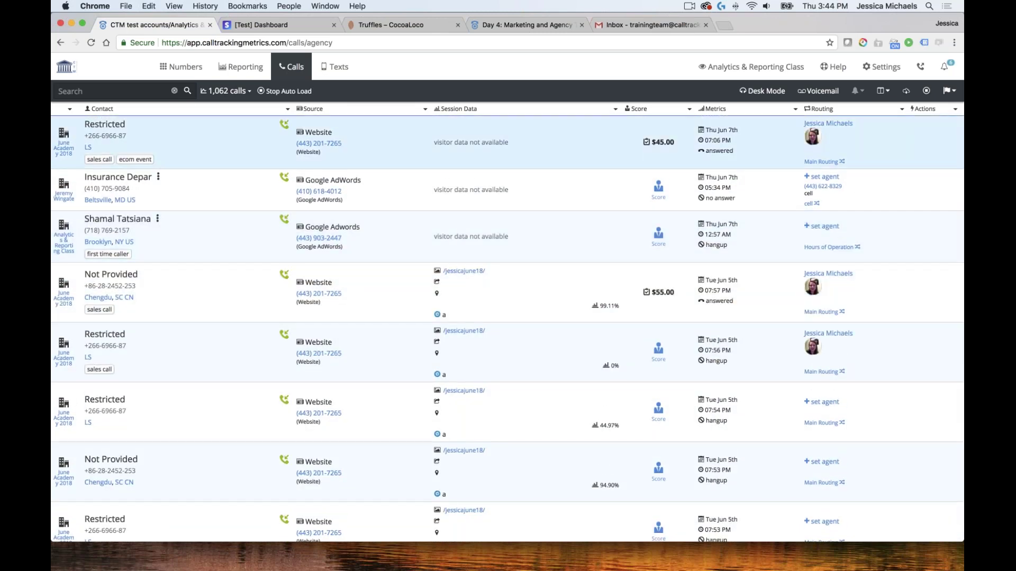
{"action": "left_click", "coordinate": [890, 71]}
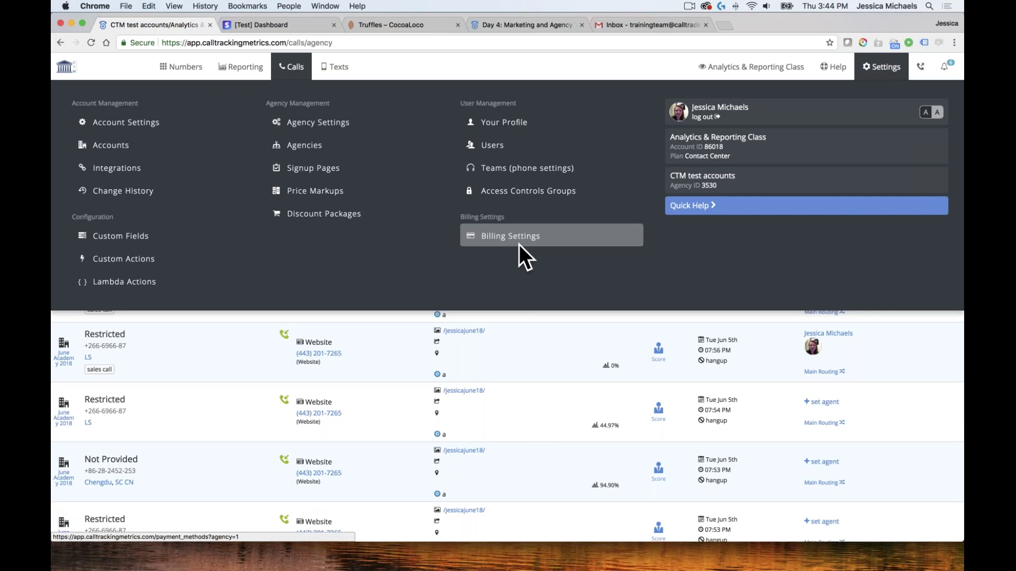
Open the Call Tracking for Hat Resellers price markup and review its percentages
{"action": "left_click", "coordinate": [310, 193]}
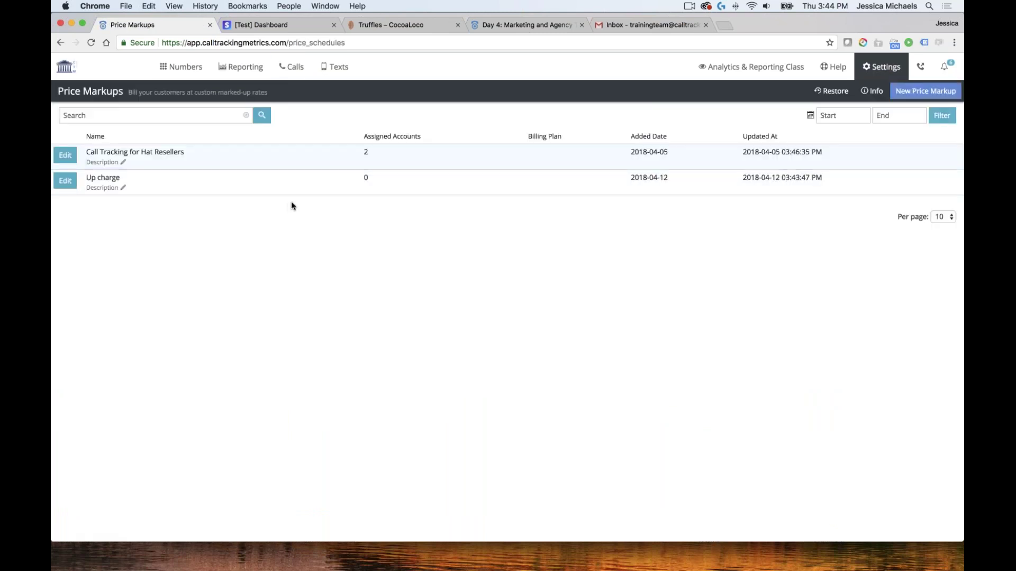
{"action": "left_click", "coordinate": [65, 154]}
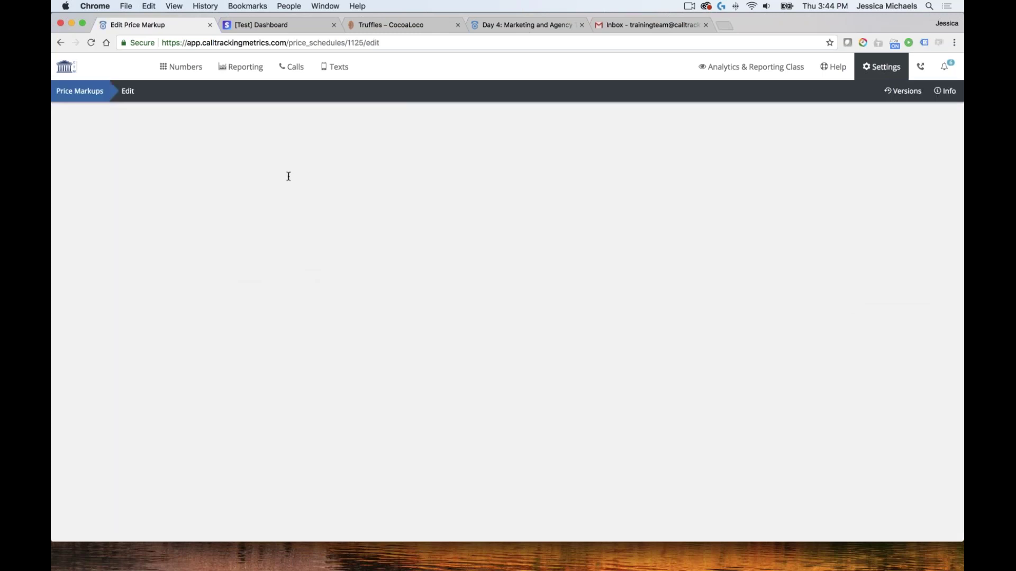
{"action": "scroll", "coordinate": [347, 183], "scroll_direction": "down", "scroll_amount": 5}
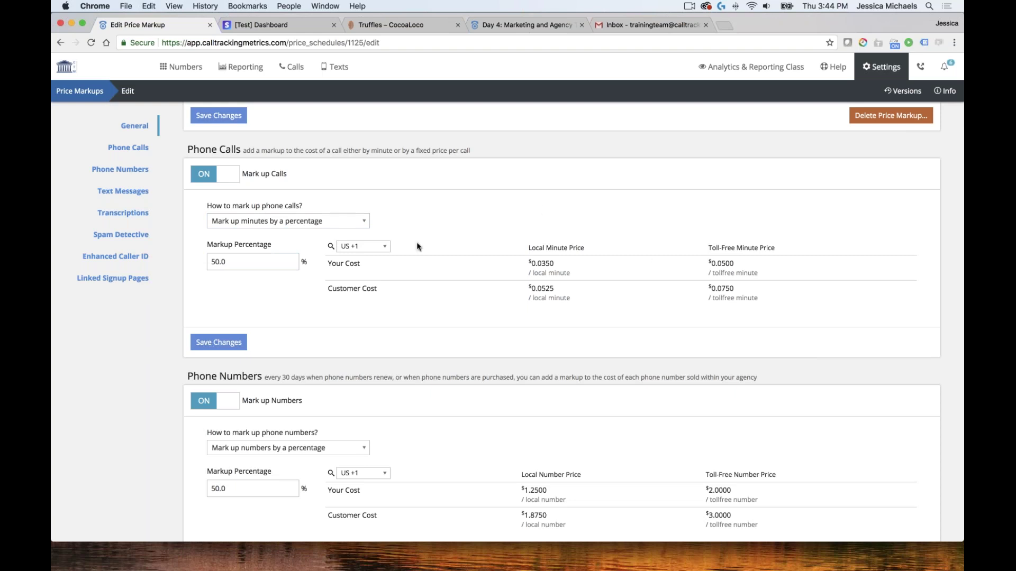
{"action": "scroll", "coordinate": [417, 246], "scroll_direction": "down", "scroll_amount": 6}
{"action": "scroll", "coordinate": [422, 256], "scroll_direction": "up", "scroll_amount": 3}
{"action": "scroll", "coordinate": [422, 256], "scroll_direction": "up", "scroll_amount": 1}
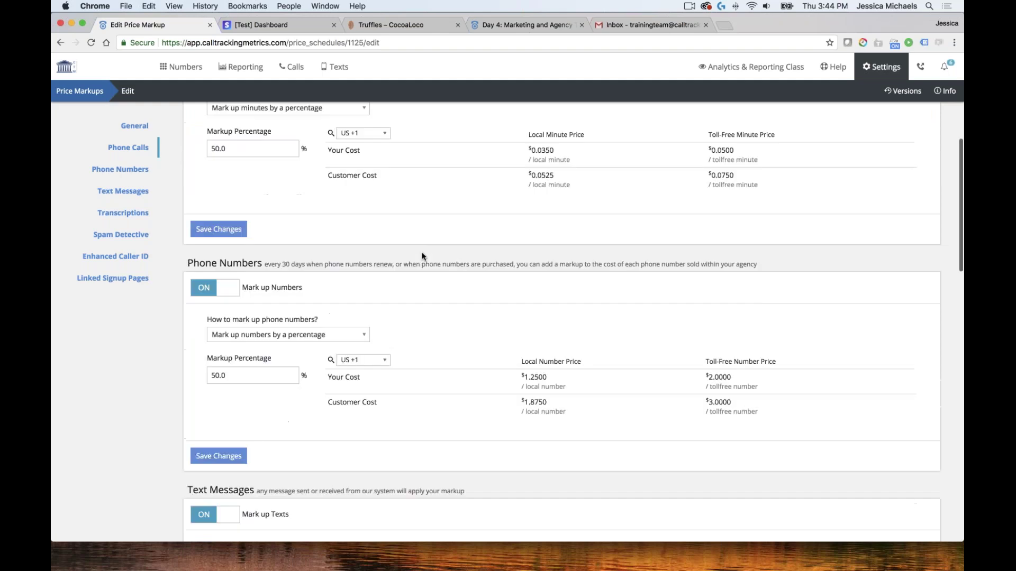
{"action": "scroll", "coordinate": [422, 253], "scroll_direction": "up", "scroll_amount": 3}
{"action": "scroll", "coordinate": [418, 242], "scroll_direction": "down", "scroll_amount": 1}
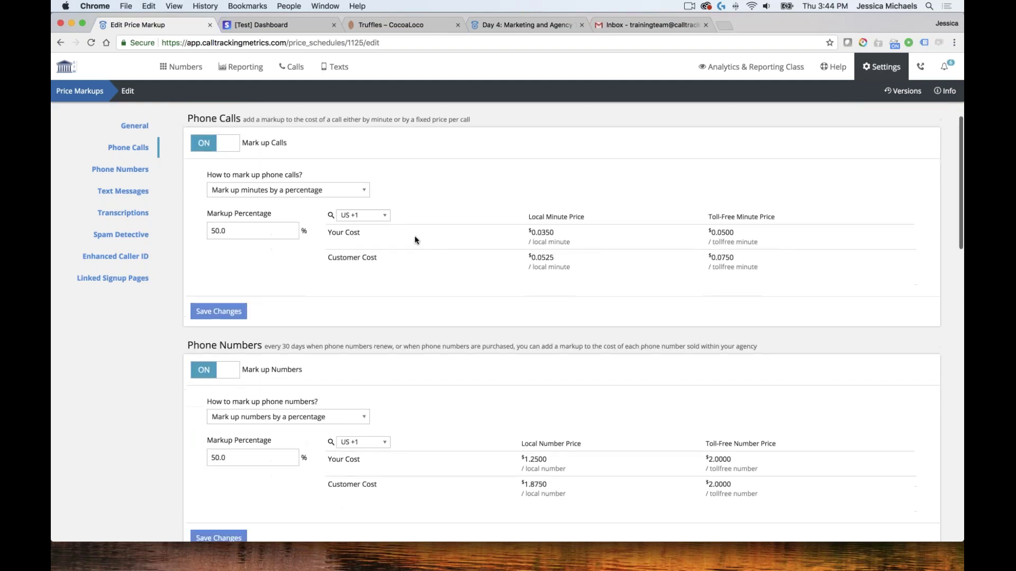
{"action": "scroll", "coordinate": [485, 273], "scroll_direction": "down", "scroll_amount": 10}
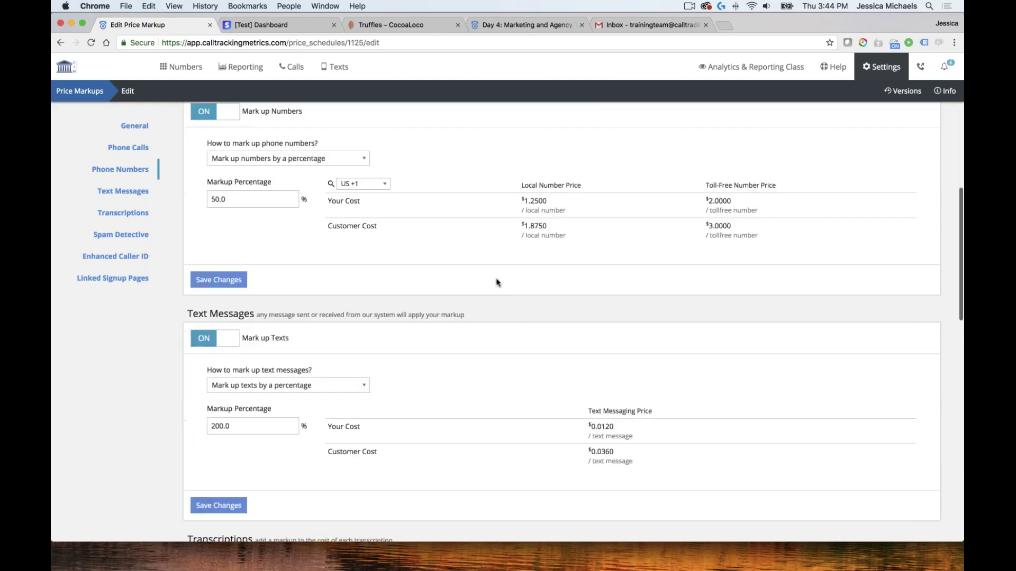
{"action": "scroll", "coordinate": [414, 289], "scroll_direction": "down", "scroll_amount": 10}
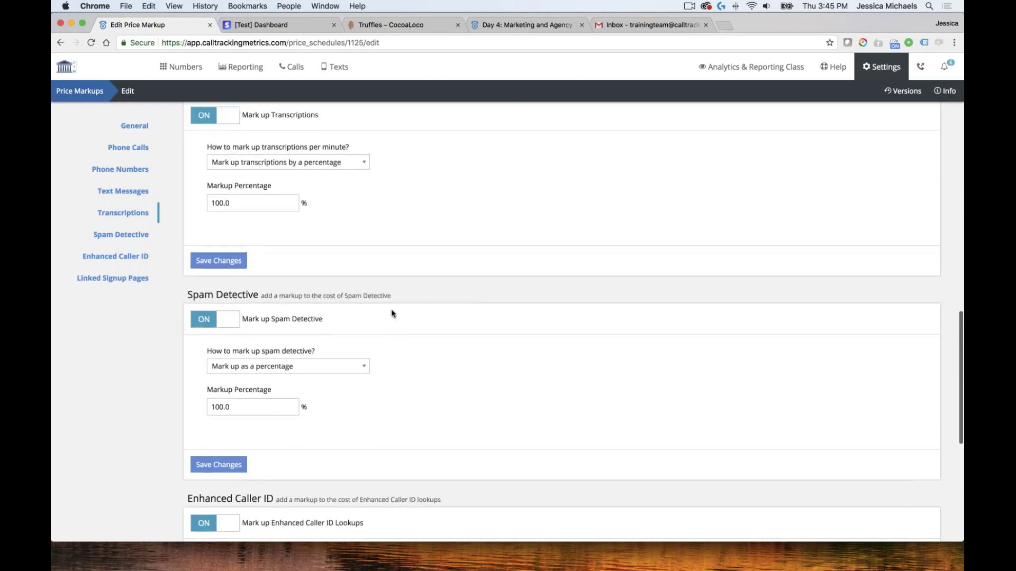
{"action": "scroll", "coordinate": [483, 292], "scroll_direction": "down", "scroll_amount": 5}
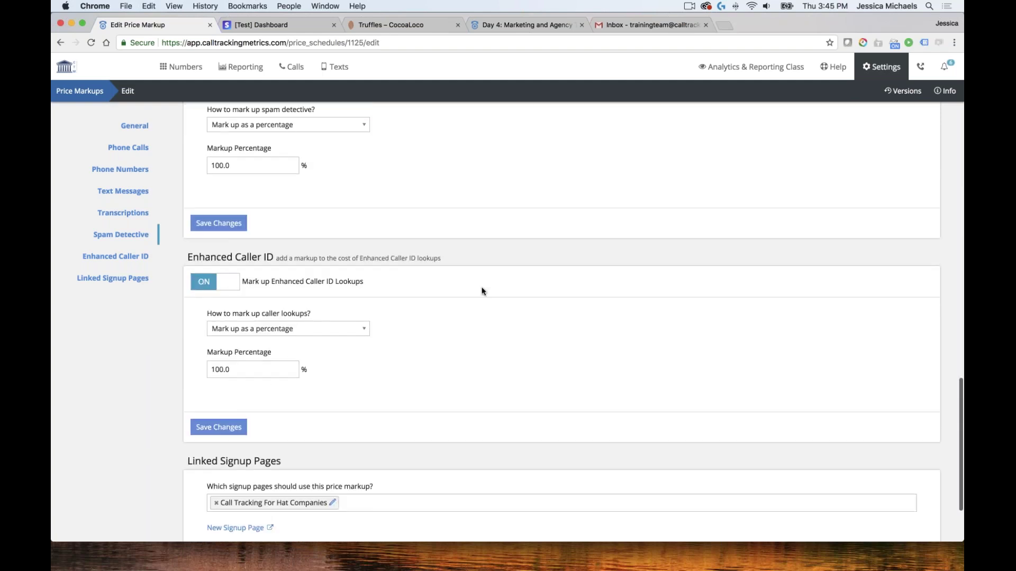
{"action": "scroll", "coordinate": [482, 292], "scroll_direction": "down", "scroll_amount": 3}
{"action": "scroll", "coordinate": [529, 241], "scroll_direction": "up", "scroll_amount": 5}
{"action": "scroll", "coordinate": [610, 241], "scroll_direction": "up", "scroll_amount": 4}
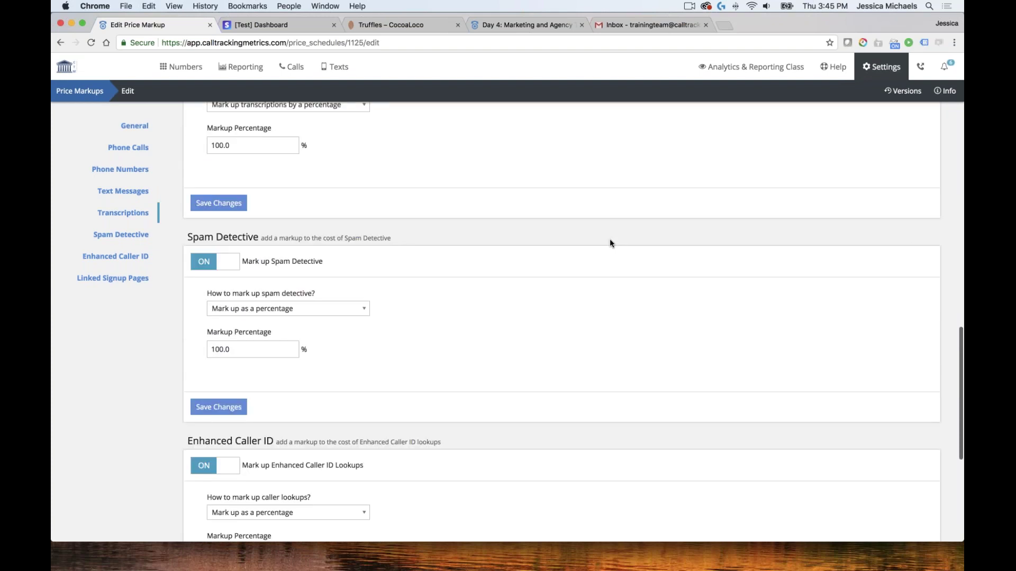
{"action": "scroll", "coordinate": [493, 247], "scroll_direction": "up", "scroll_amount": 5}
Edit the text message markup percentage and save the price markup changes
{"action": "left_click", "coordinate": [249, 328]}
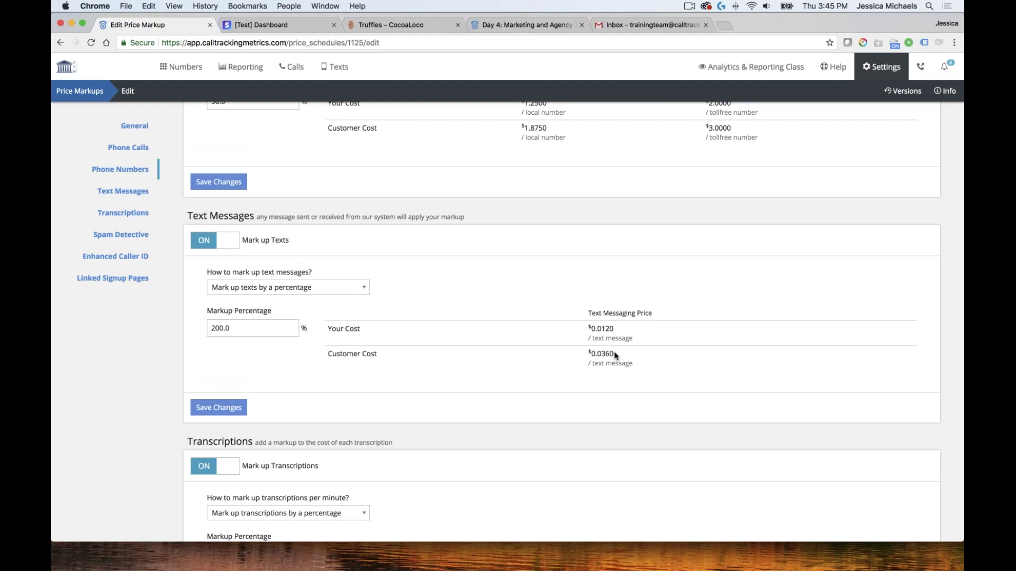
{"action": "scroll", "coordinate": [464, 345], "scroll_direction": "up", "scroll_amount": 5}
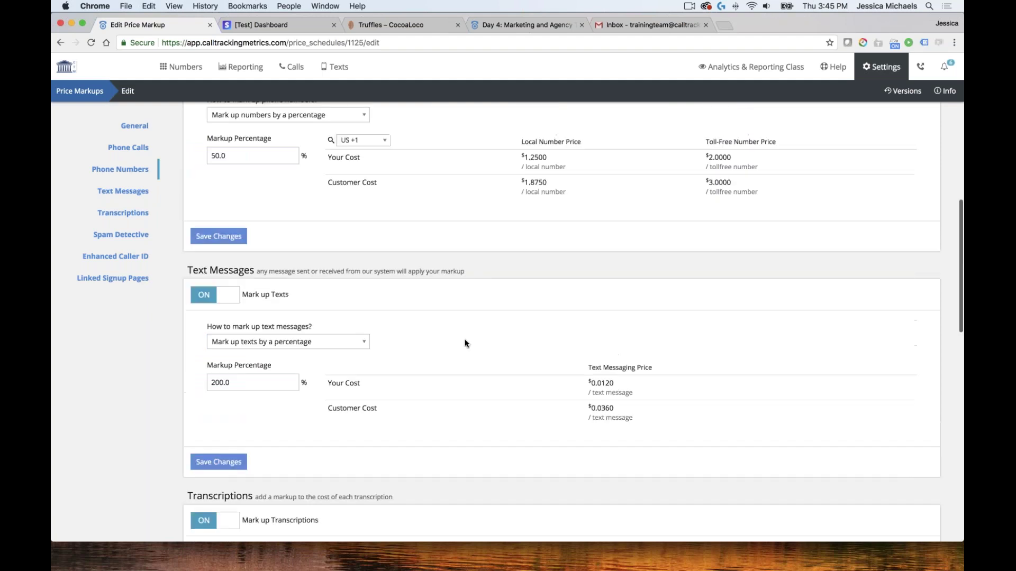
{"action": "left_click", "coordinate": [222, 333]}
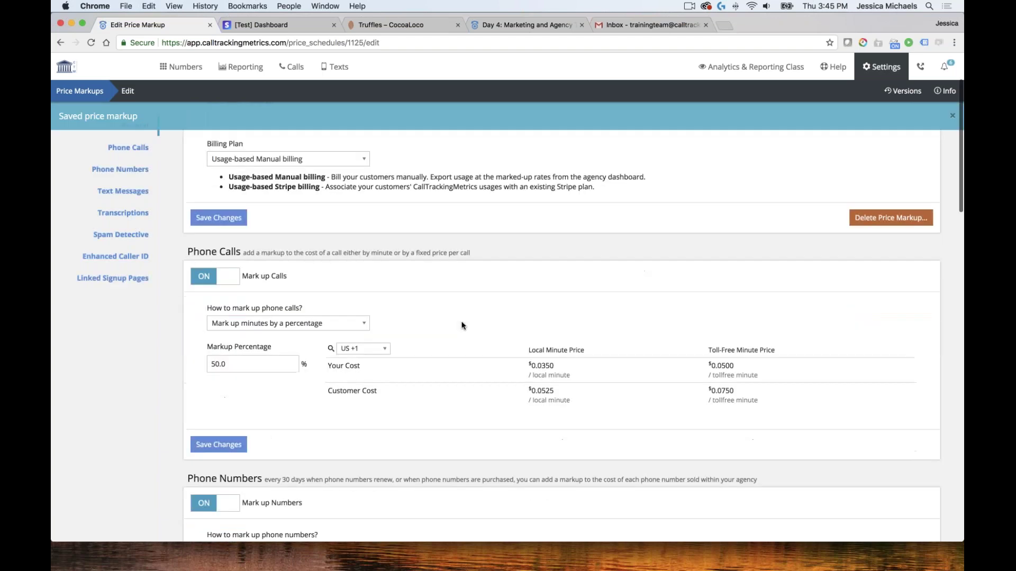
Change the phone-call markup to 500%, making costs $0.2100 local and $0.3000 toll-free
{"action": "scroll", "coordinate": [450, 323], "scroll_direction": "down", "scroll_amount": 3}
{"action": "left_click", "coordinate": [239, 283]}
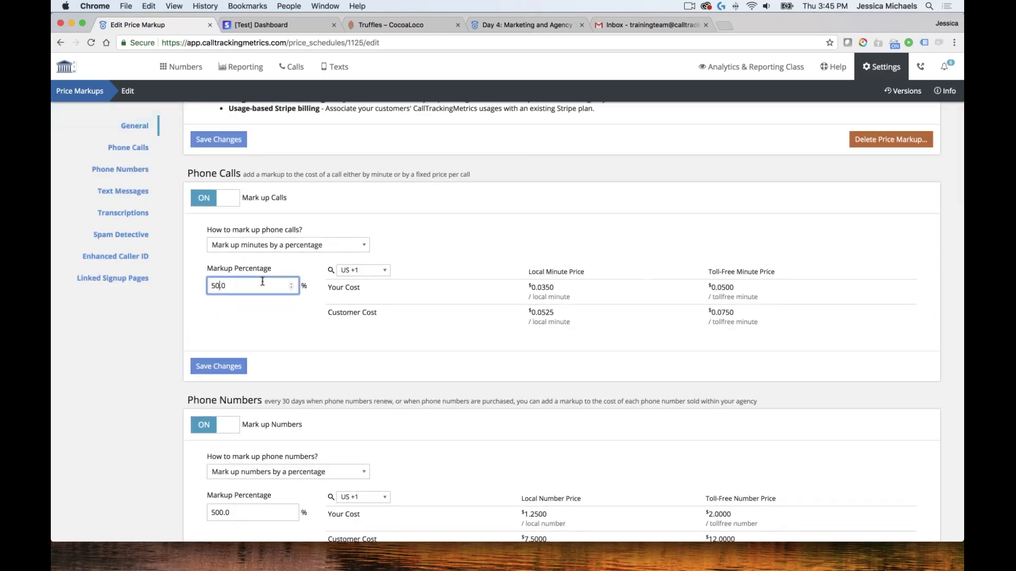
{"action": "type", "text": "0"}
{"action": "key", "text": "Return"}
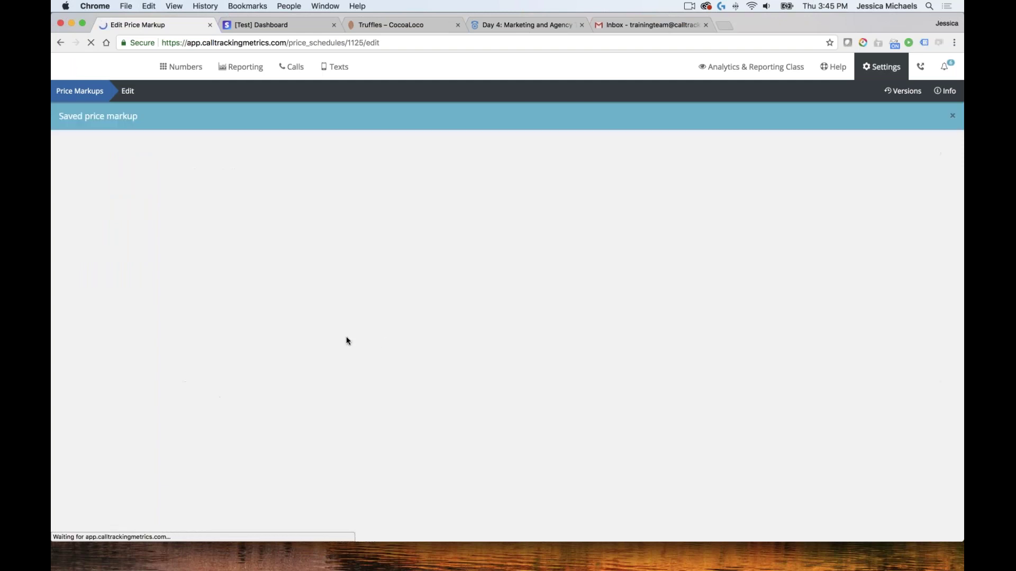
{"action": "scroll", "coordinate": [493, 351], "scroll_direction": "down", "scroll_amount": 4}
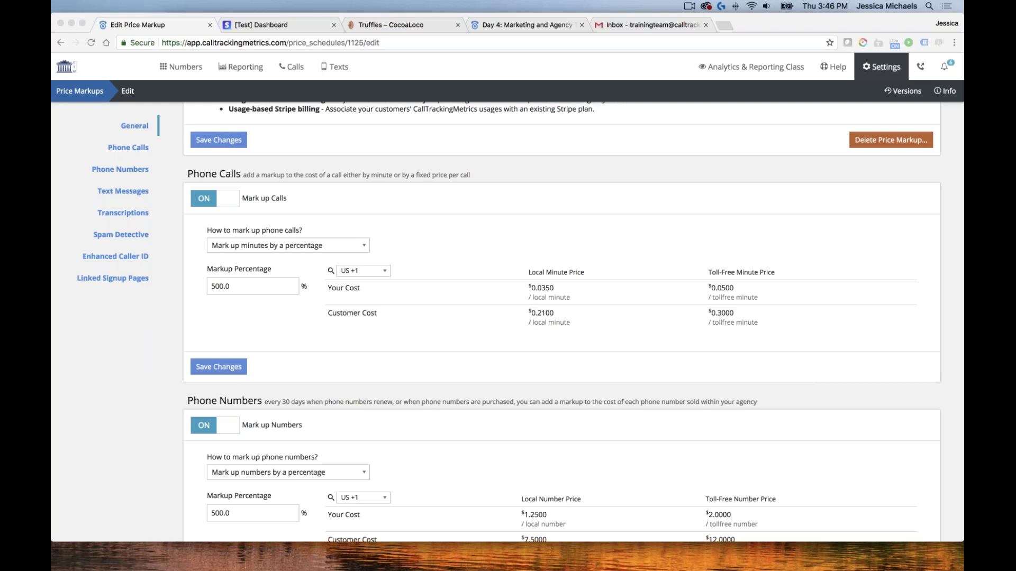
{"action": "left_click", "coordinate": [182, 73]}
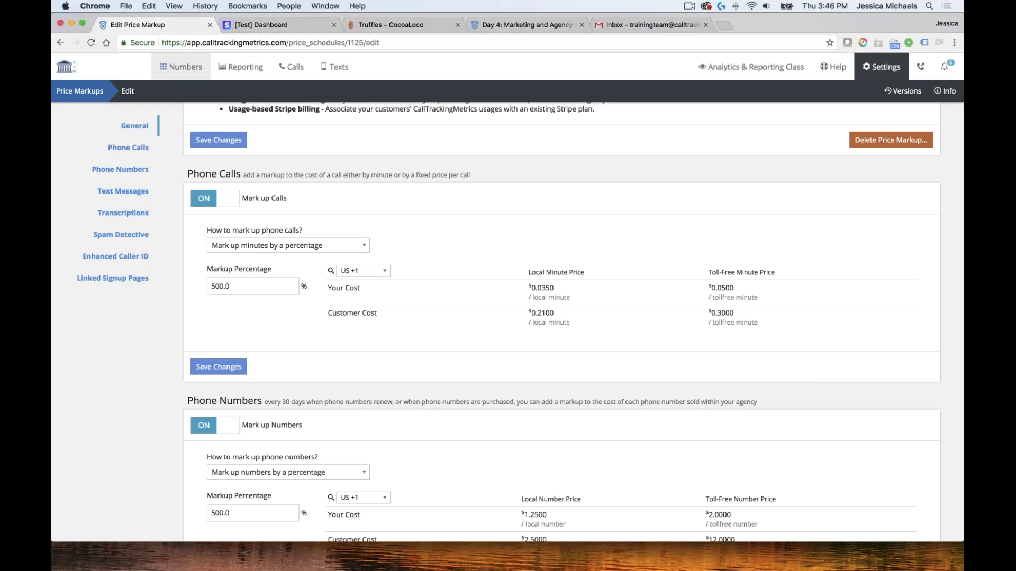
Turn on Spam Detective in Account Level call settings, routing spam calls to Solve CAPTCHA
{"action": "mouse_move", "coordinate": [181, 66]}
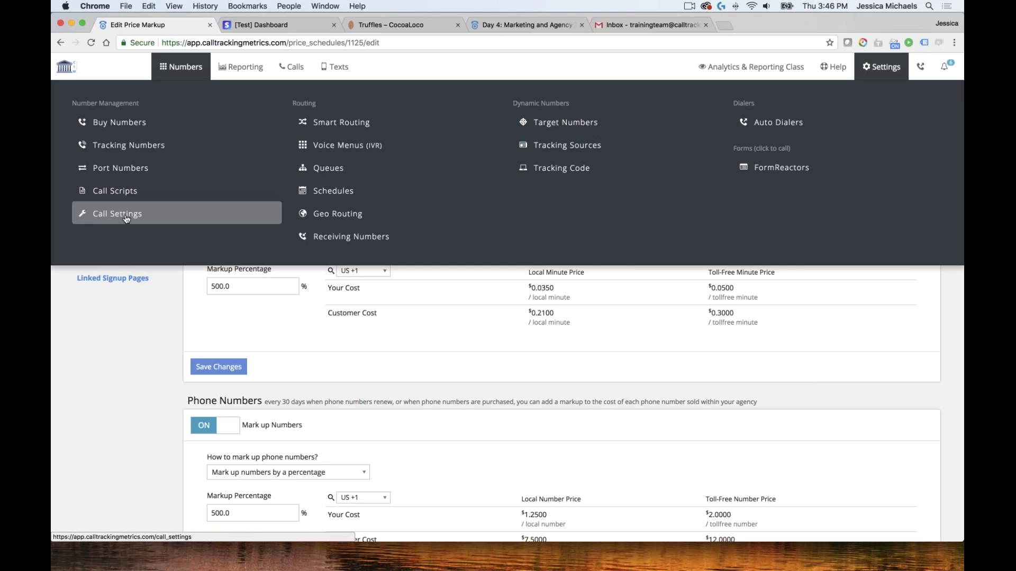
{"action": "left_click", "coordinate": [91, 217]}
{"action": "left_click", "coordinate": [65, 154]}
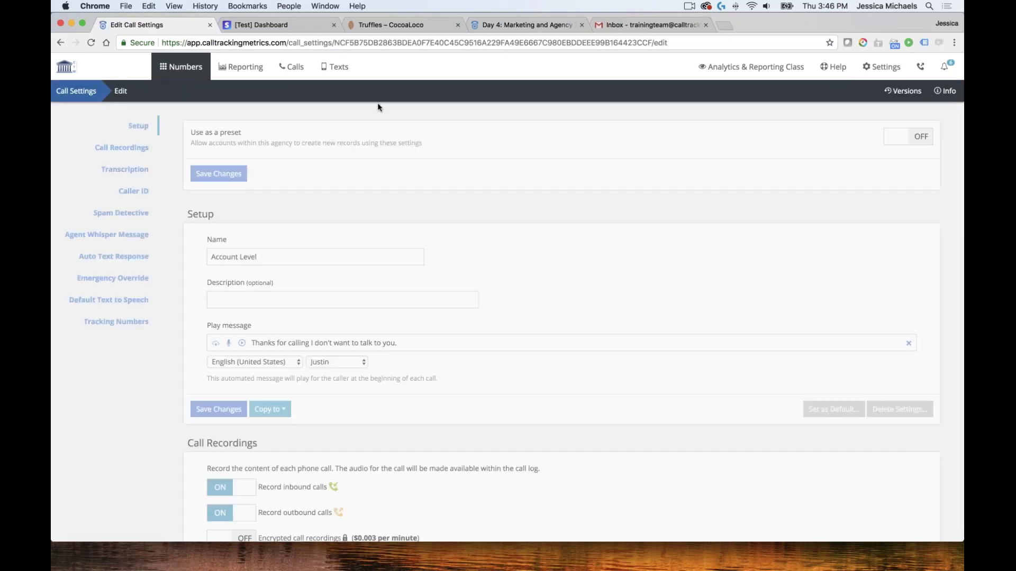
{"action": "scroll", "coordinate": [390, 106], "scroll_direction": "down", "scroll_amount": 1}
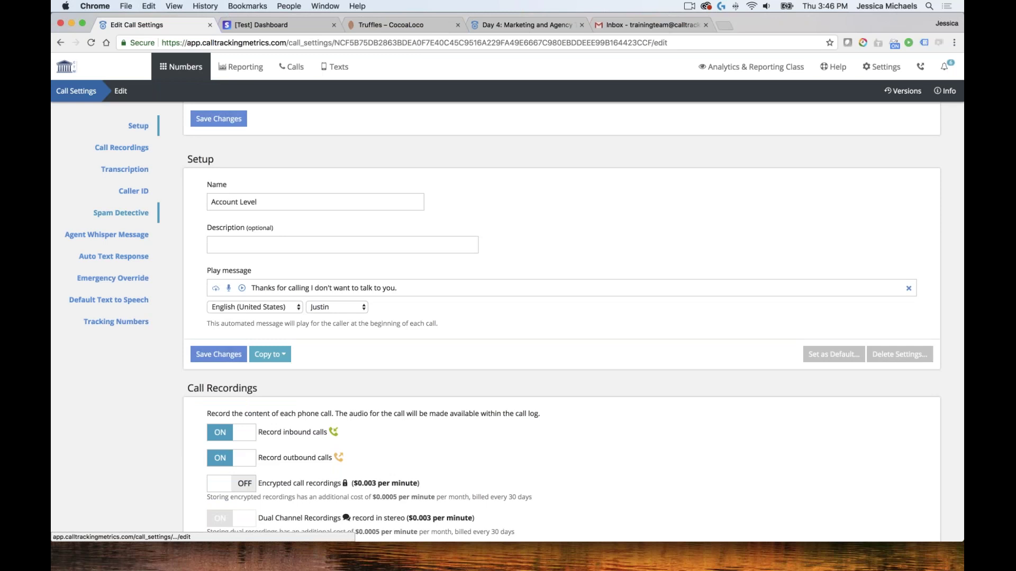
{"action": "left_click", "coordinate": [121, 213]}
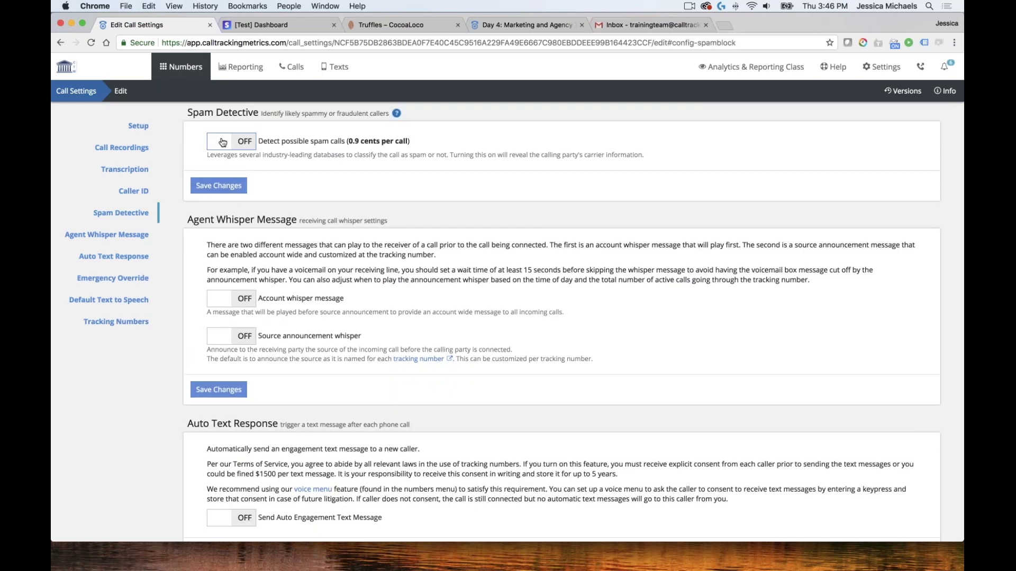
{"action": "left_click", "coordinate": [223, 141]}
{"action": "left_click", "coordinate": [281, 190]}
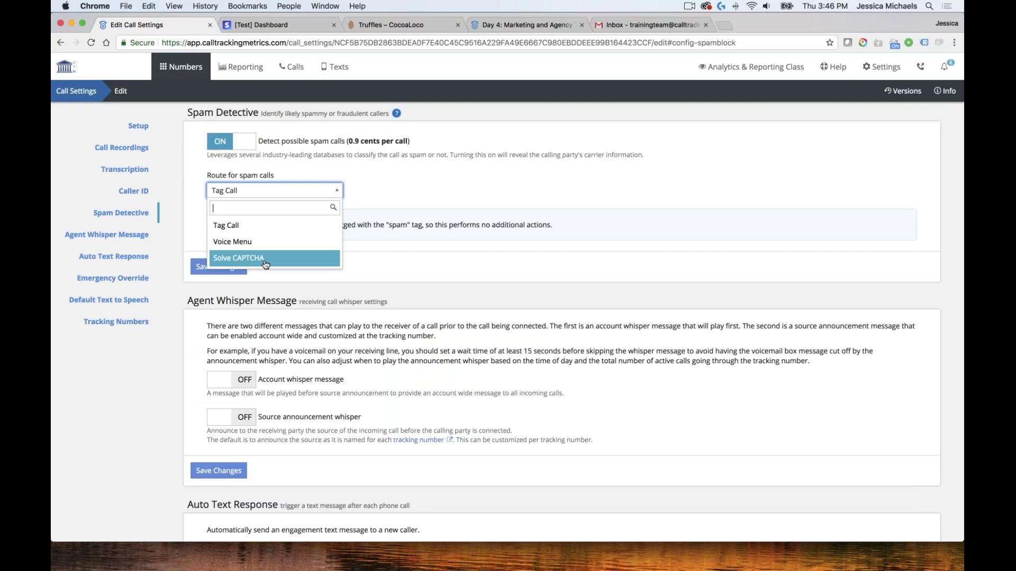
{"action": "left_click", "coordinate": [243, 259]}
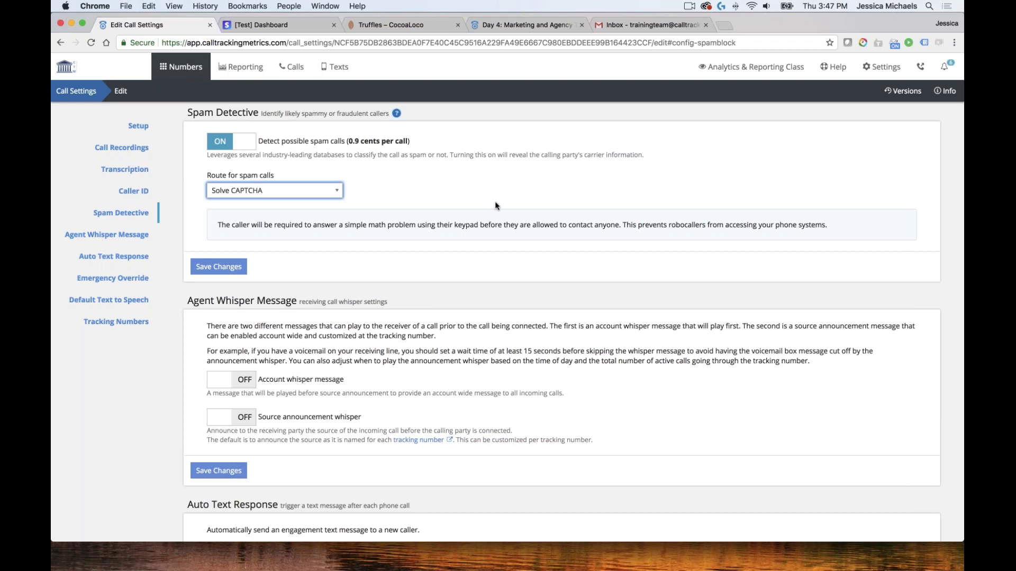
{"action": "left_click", "coordinate": [832, 71]}
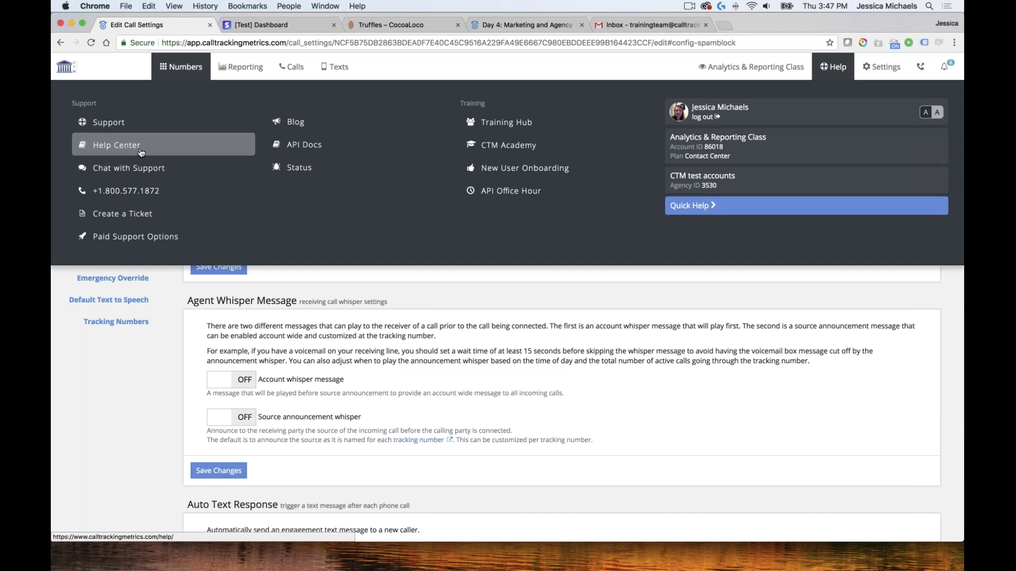
Search the Help Center for 'spam', browse the articles, then return to call settings
{"action": "left_click", "coordinate": [141, 153]}
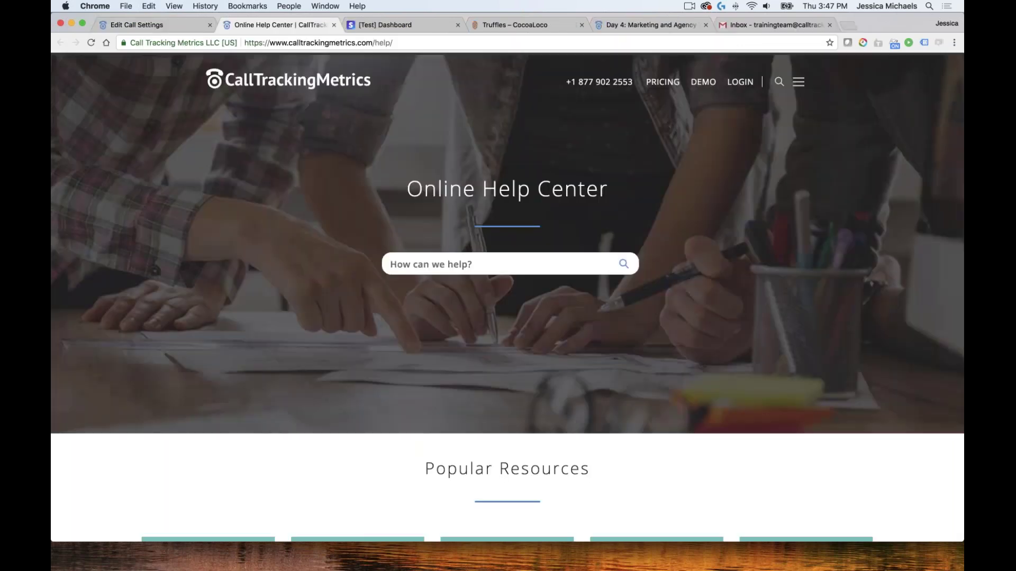
{"action": "left_click", "coordinate": [455, 260]}
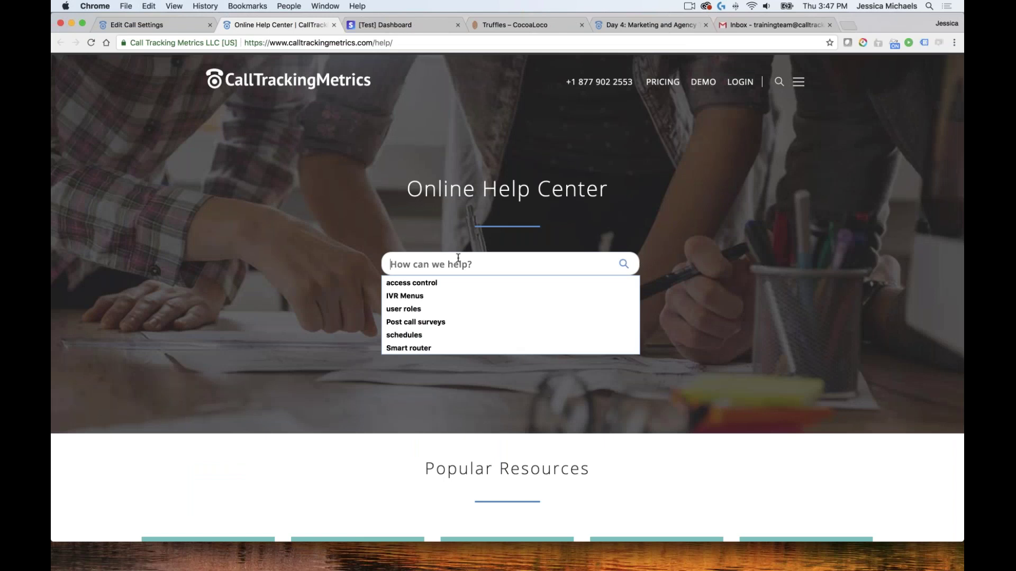
{"action": "type", "text": "spam"}
{"action": "key", "text": "Return"}
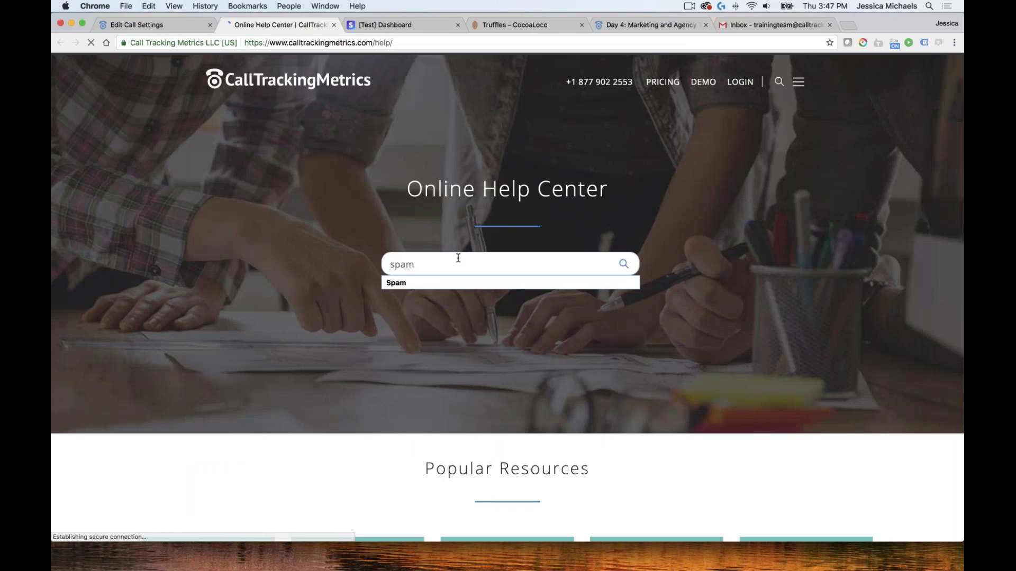
{"action": "scroll", "coordinate": [458, 258], "scroll_direction": "down", "scroll_amount": 1}
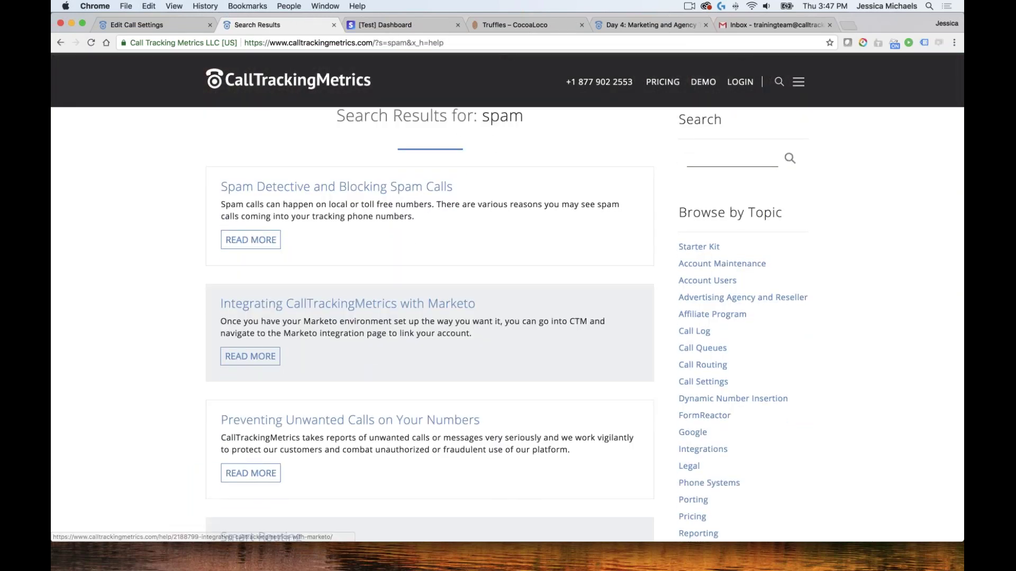
{"action": "scroll", "coordinate": [488, 338], "scroll_direction": "down", "scroll_amount": 3}
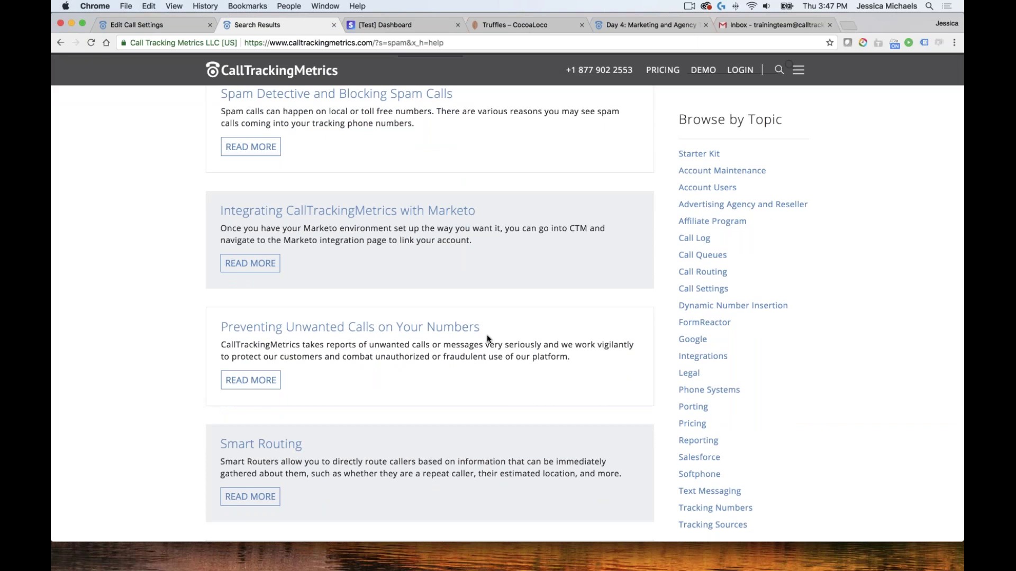
{"action": "scroll", "coordinate": [487, 338], "scroll_direction": "up", "scroll_amount": 4}
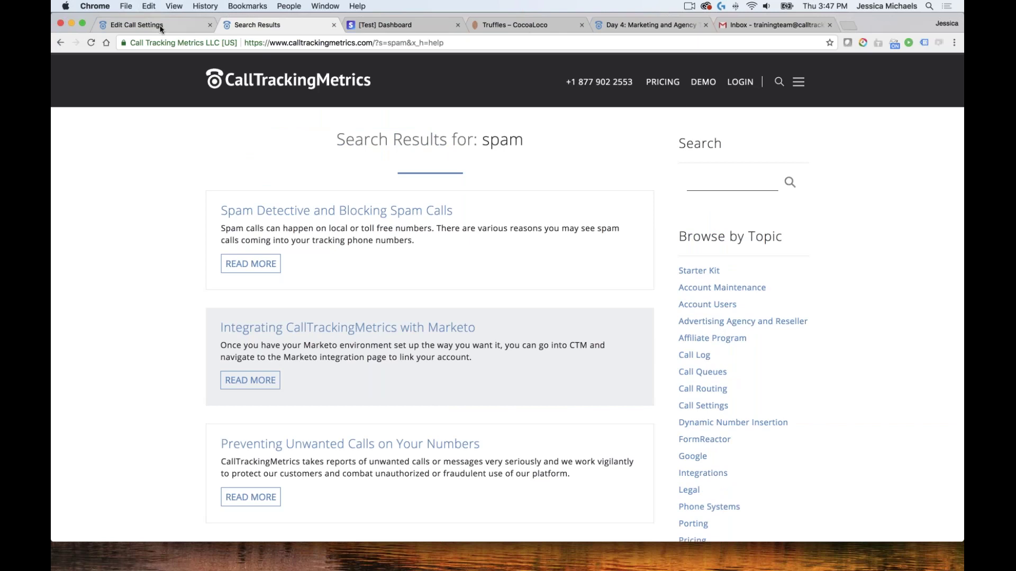
{"action": "left_click", "coordinate": [138, 26]}
{"action": "left_click", "coordinate": [834, 66]}
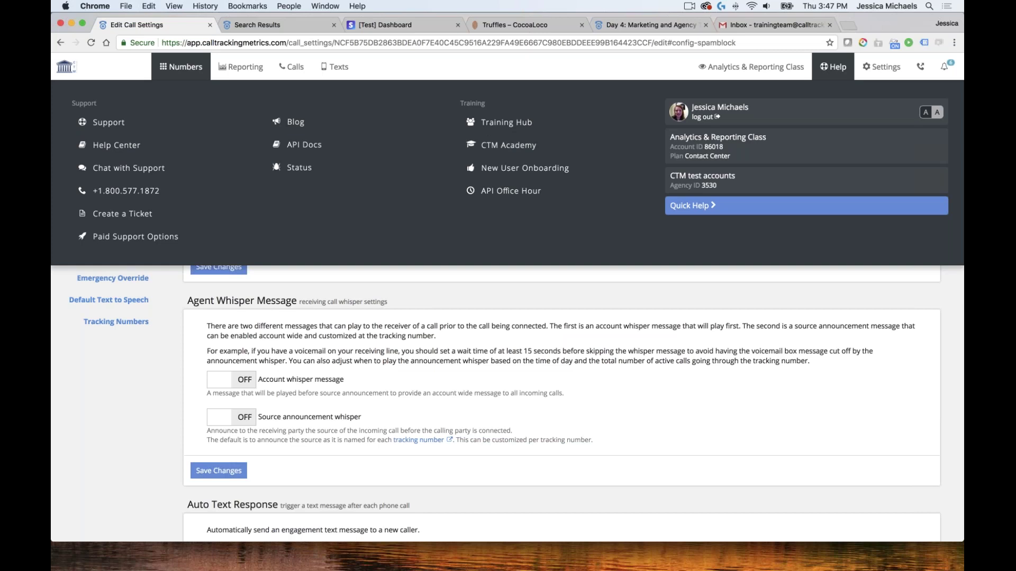
{"action": "left_click", "coordinate": [688, 207]}
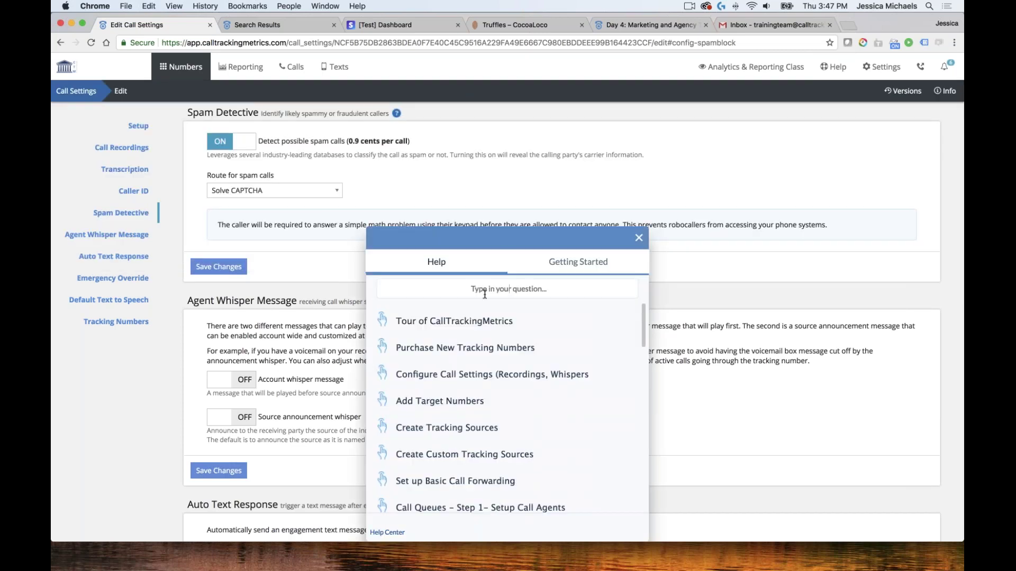
{"action": "type", "text": "s"}
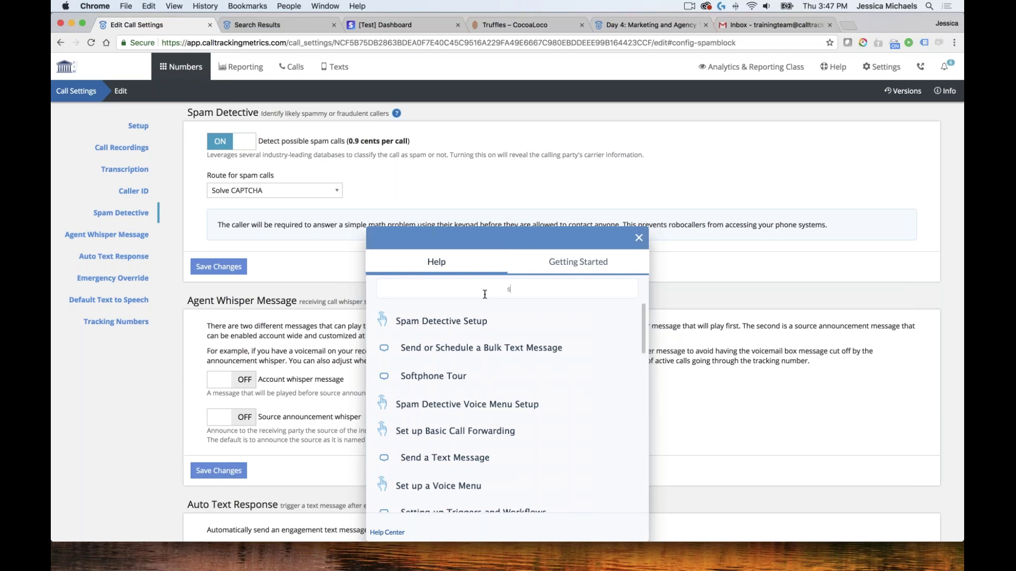
{"action": "type", "text": "pam"}
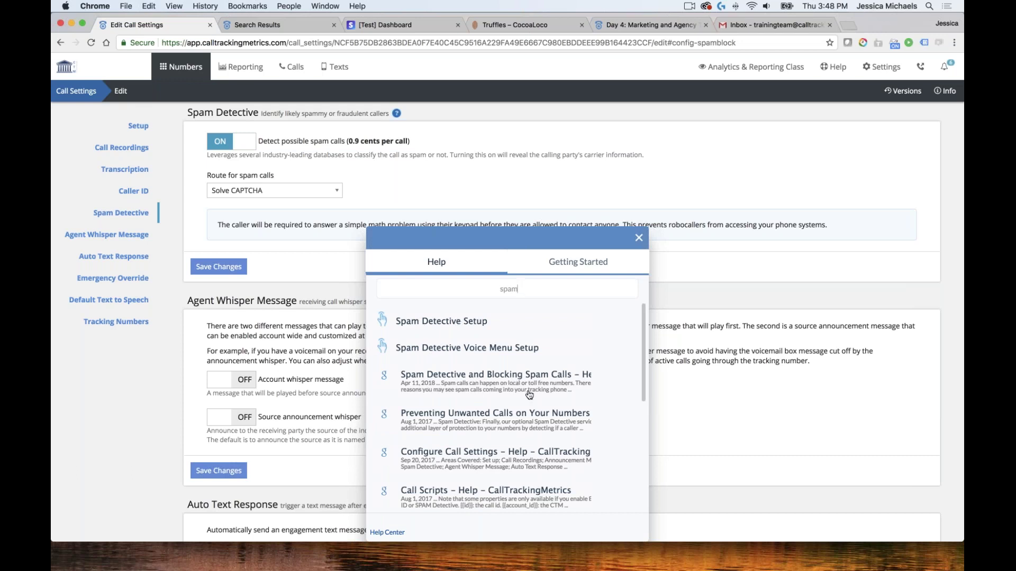
{"action": "scroll", "coordinate": [507, 407], "scroll_direction": "down", "scroll_amount": 5}
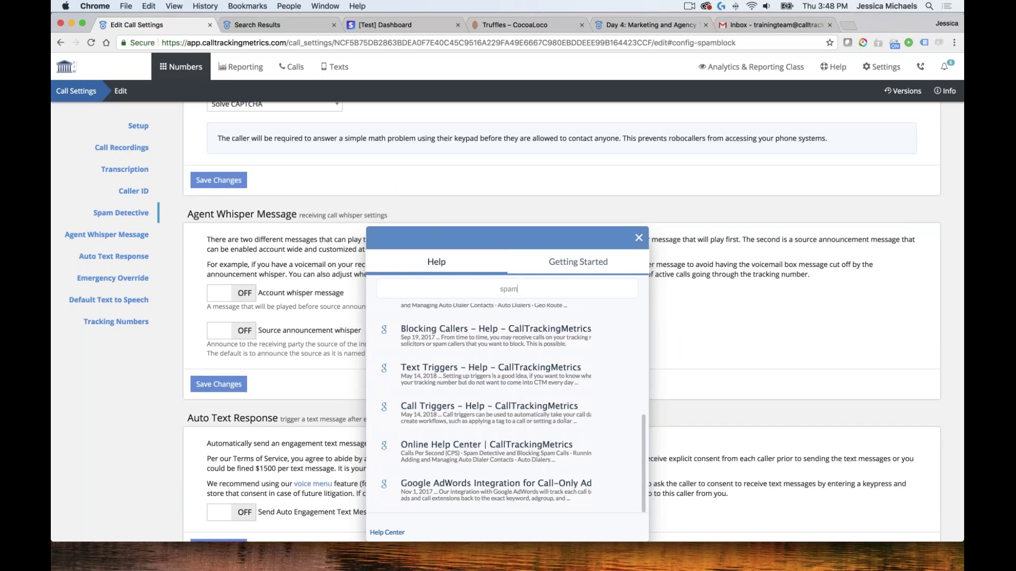
{"action": "left_click", "coordinate": [638, 238]}
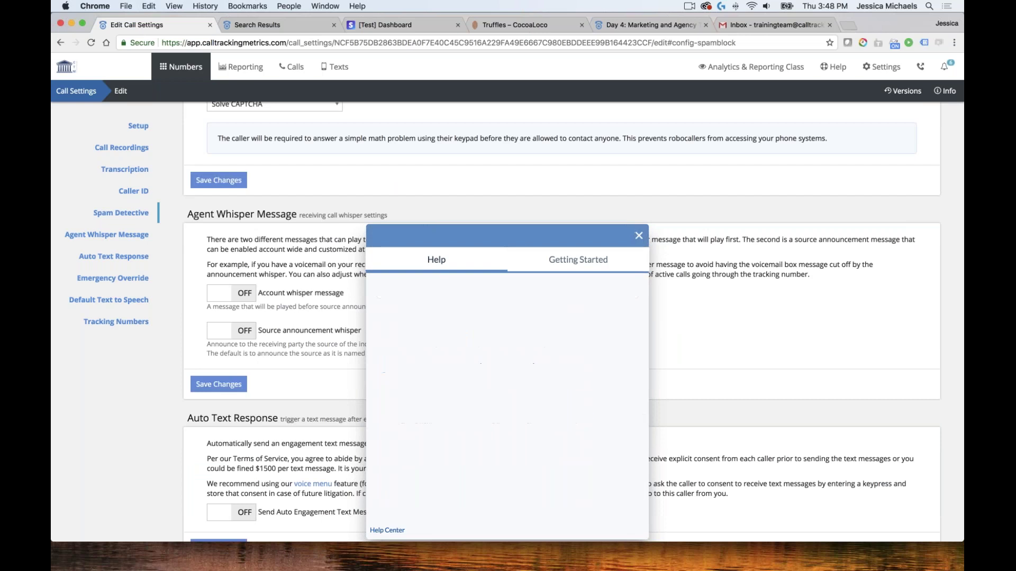